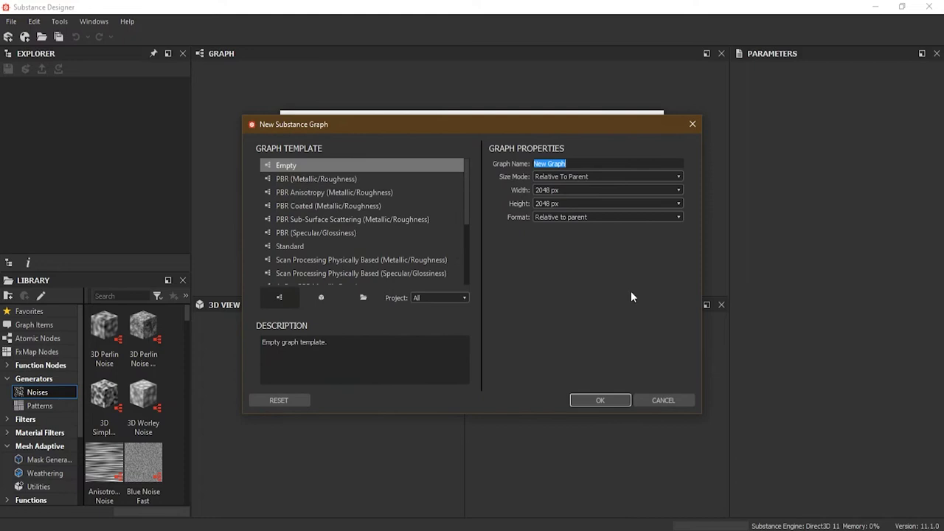
Step: Create a new Substance graph from the PBR (Metallic/Roughness) template and dismiss the welcome window
left_click(309, 181)
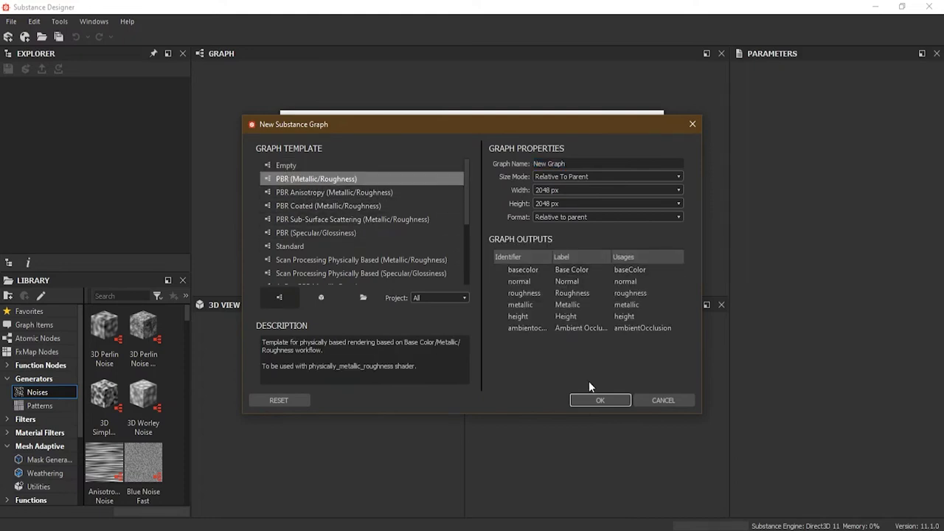
left_click(595, 400)
left_click(604, 396)
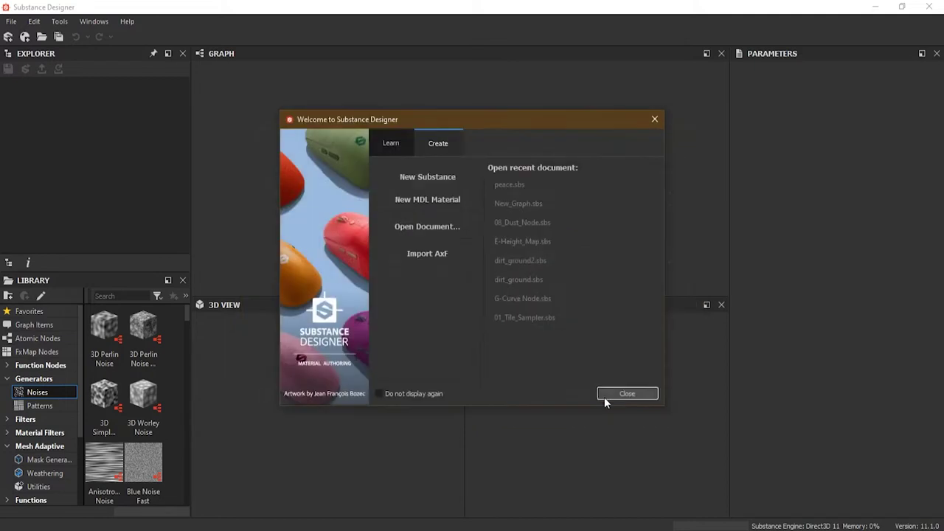
left_click(603, 396)
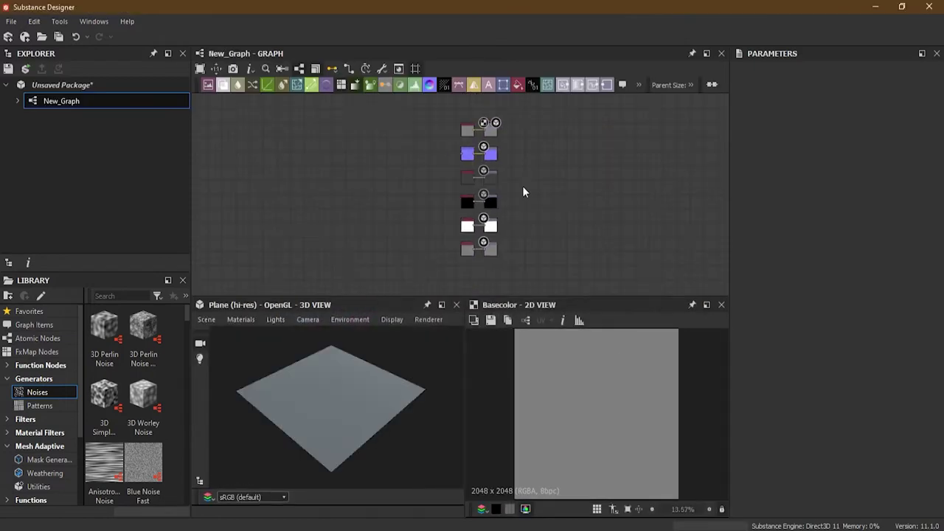
Step: Delete the Uniform Color node that feeds the Height output
scroll(523, 185, "up", 2)
middle_click_drag(522, 178, 640, 14)
scroll(524, 188, "up", 2)
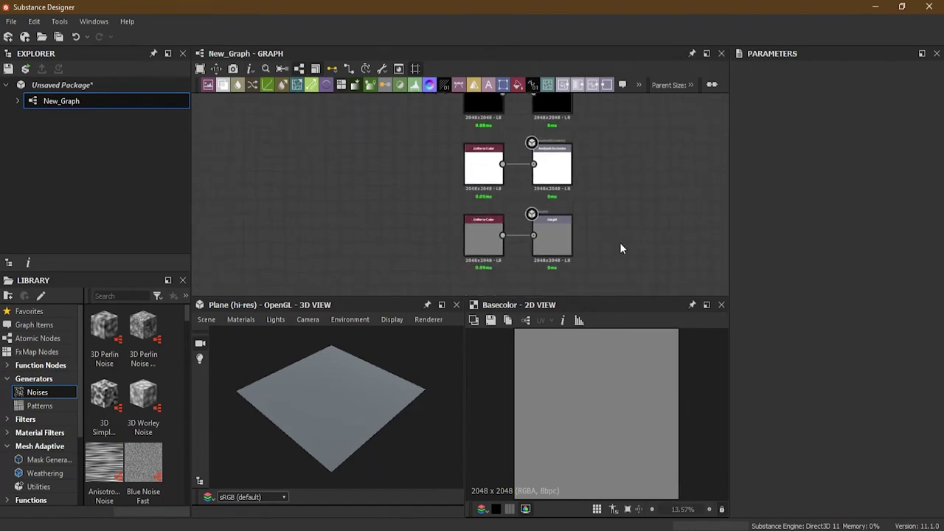
left_click(463, 240)
left_click_drag(463, 240, 258, 212)
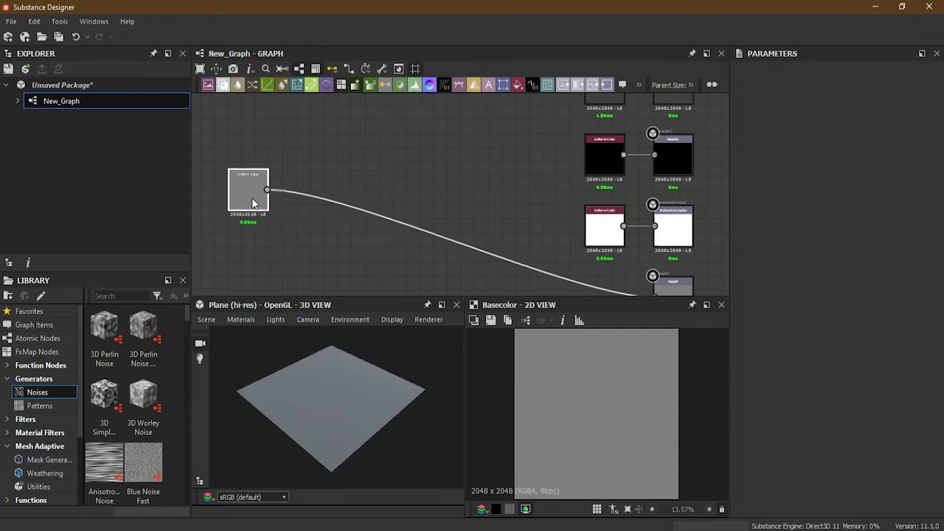
middle_click_drag(436, 248, 637, 272)
left_click(313, 171)
middle_click_drag(501, 204, 522, 212)
scroll(305, 161, "up", 4)
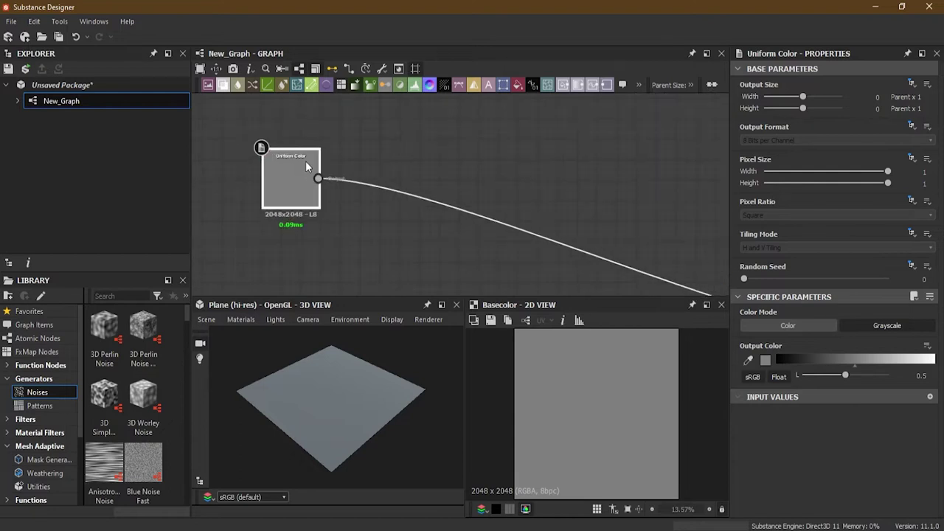
scroll(307, 162, "down", 4)
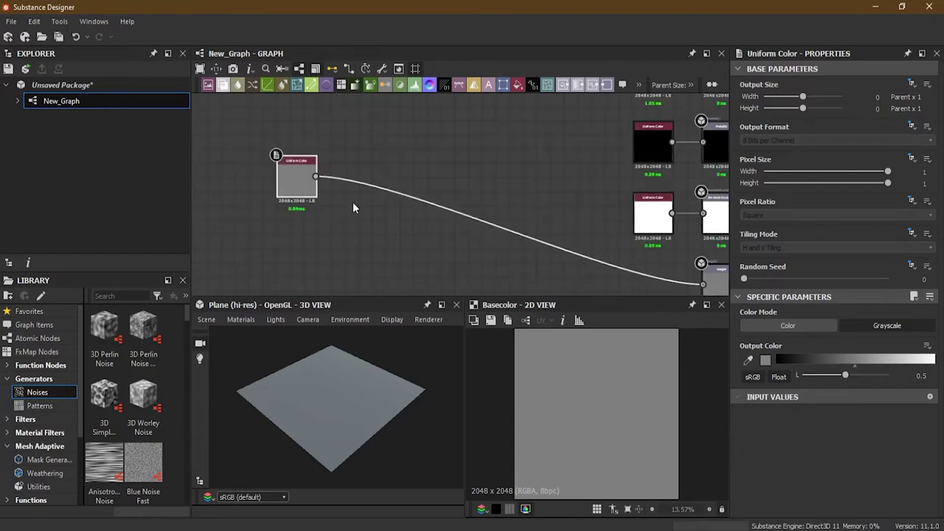
key("Delete")
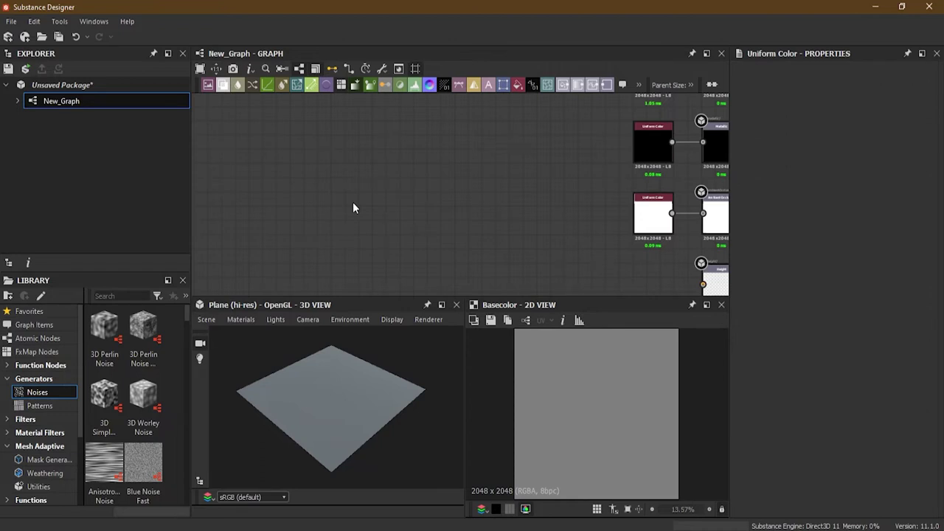
Step: Add a Tile Sampler node to the graph and connect its output to the Height output node
key("space")
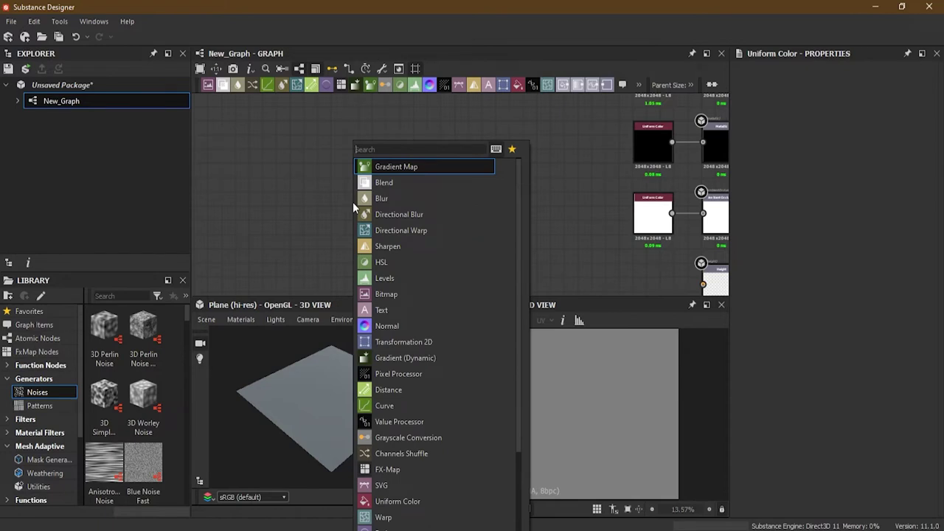
type("ti")
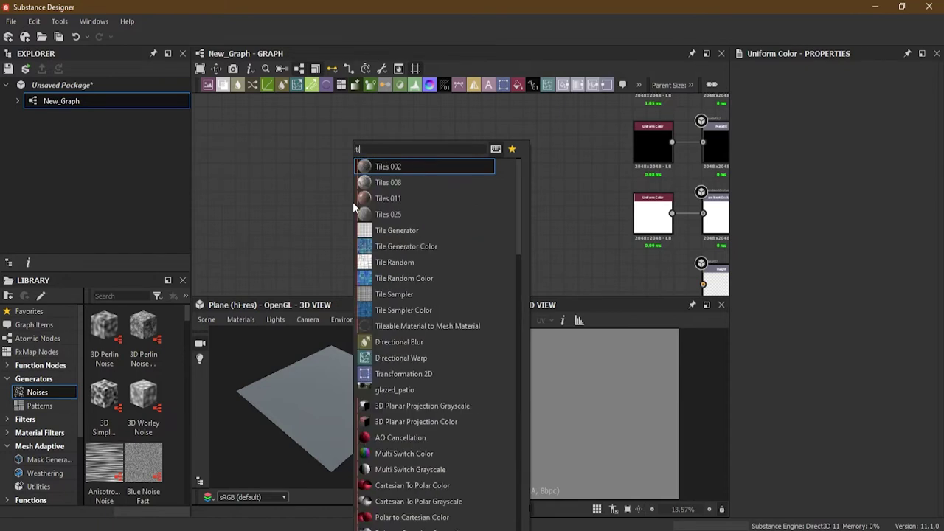
type("le")
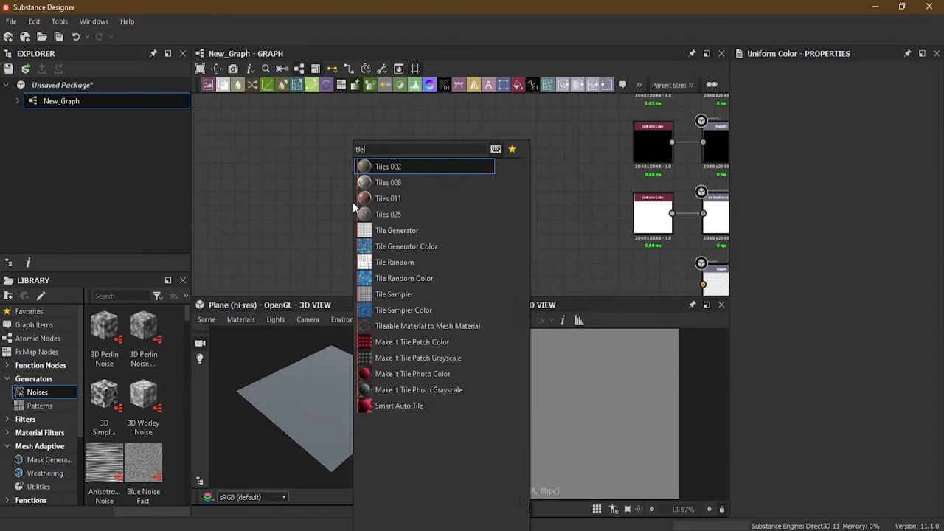
left_click(399, 295)
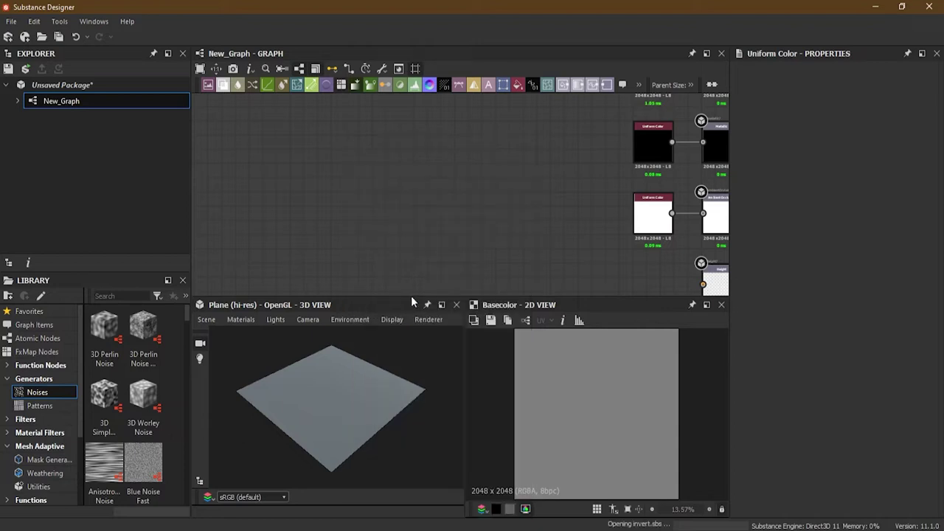
scroll(385, 208, "up", 5)
scroll(359, 192, "down", 4)
middle_click_drag(432, 226, 369, 221)
left_click_drag(337, 184, 613, 256)
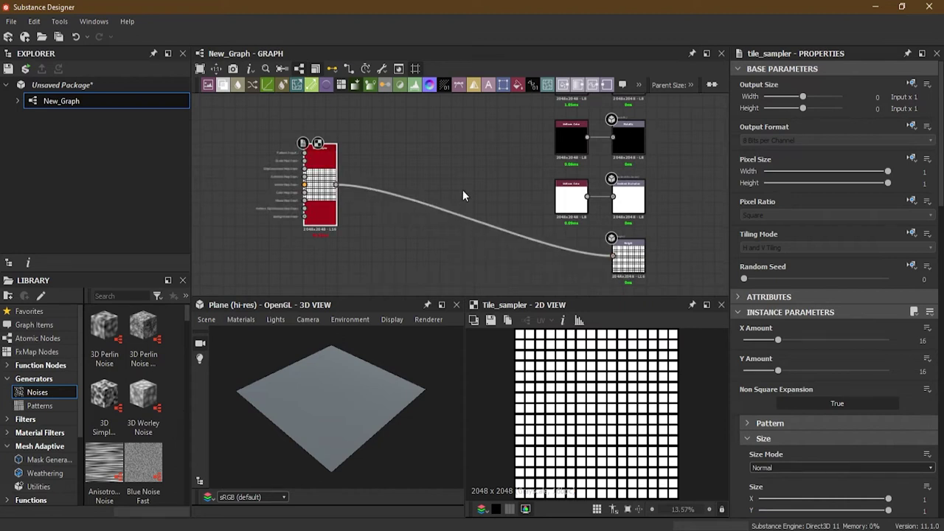
Step: Delete the white Uniform Color node that feeds the Ambient Occlusion output
scroll(462, 188, "up", 4)
left_click(572, 219)
middle_click_drag(572, 218, 440, 237)
scroll(441, 221, "up", 1)
scroll(478, 170, "down", 2)
scroll(426, 184, "down", 1)
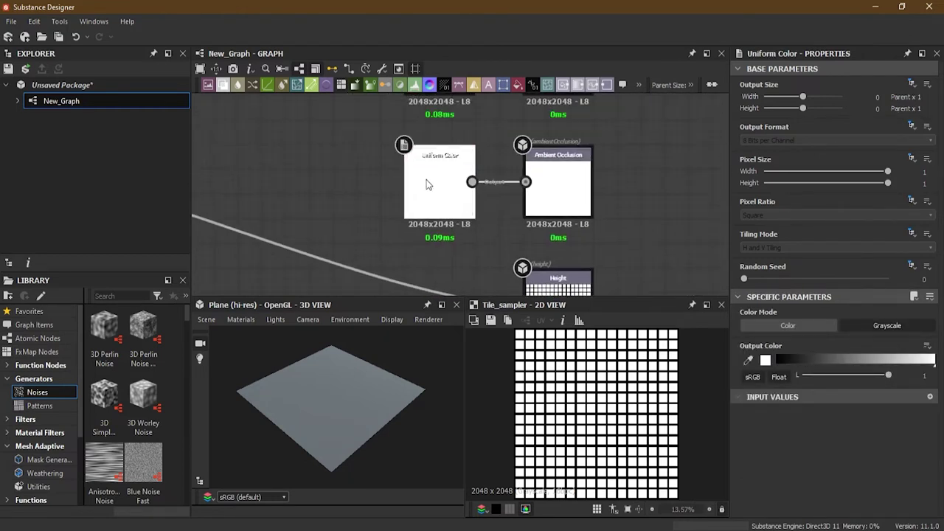
key("Delete")
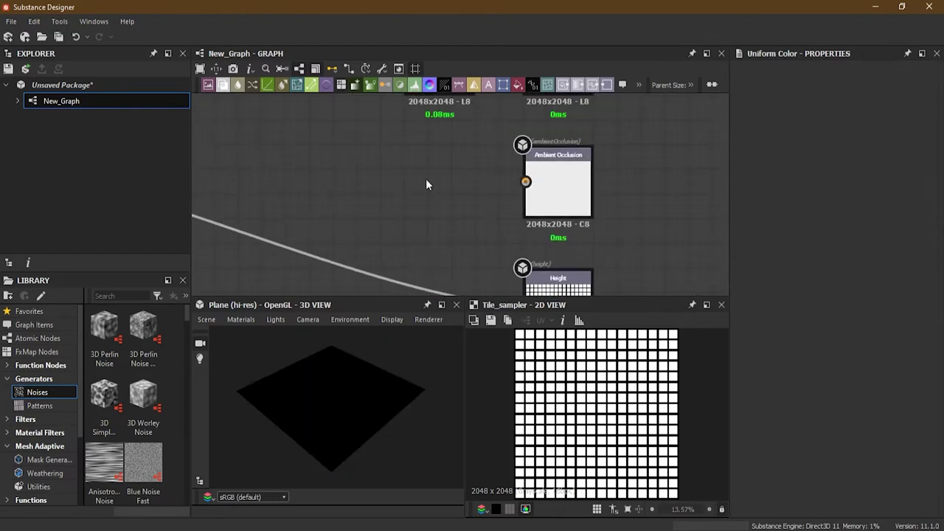
Step: Add an Ambient Occlusion (HBAO) node and connect it to the Ambient Occlusion output node
scroll(475, 234, "down", 1)
scroll(492, 195, "up", 1)
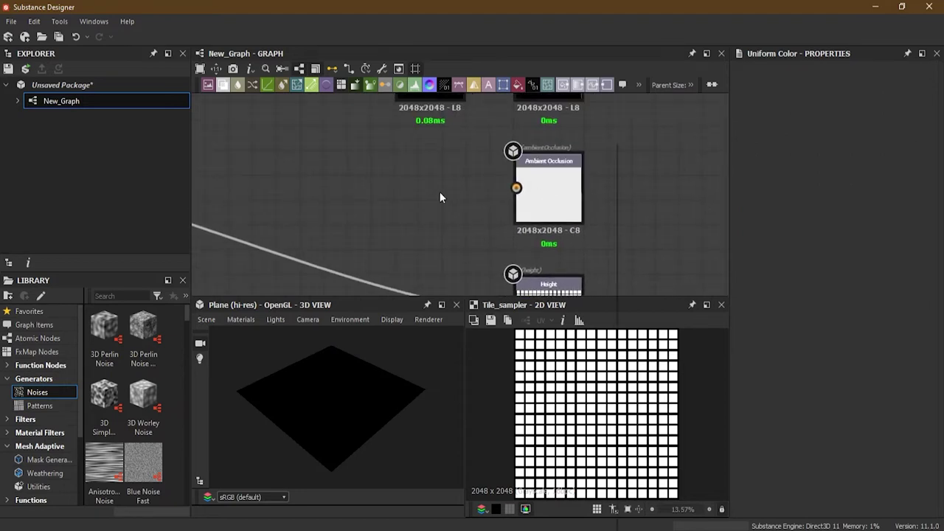
key("space")
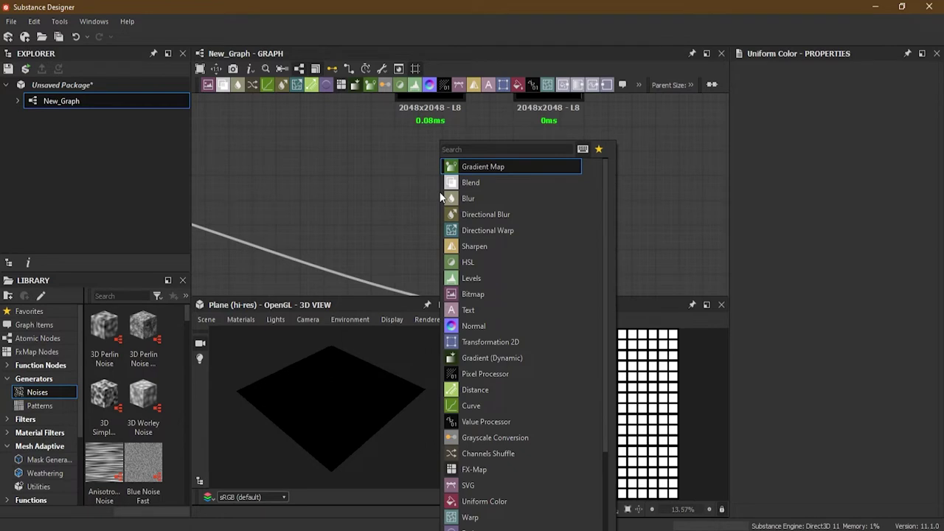
type("a")
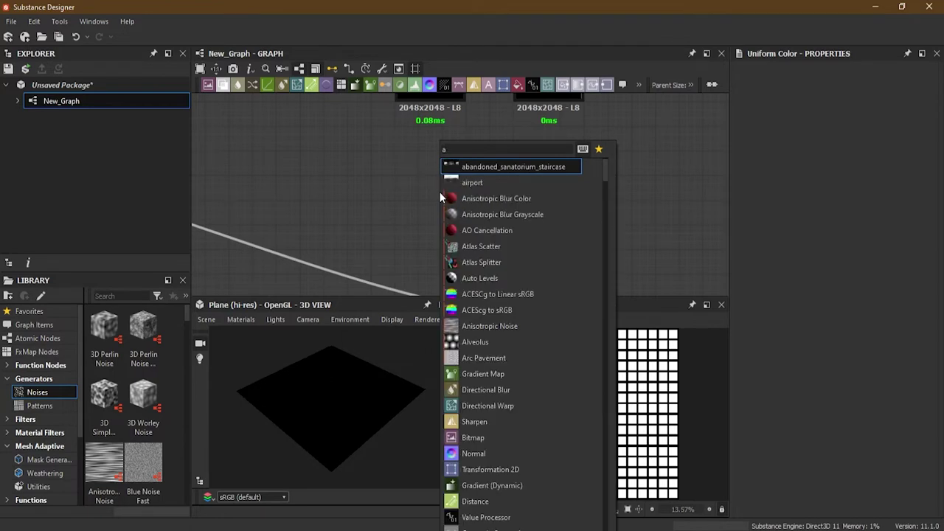
type("m")
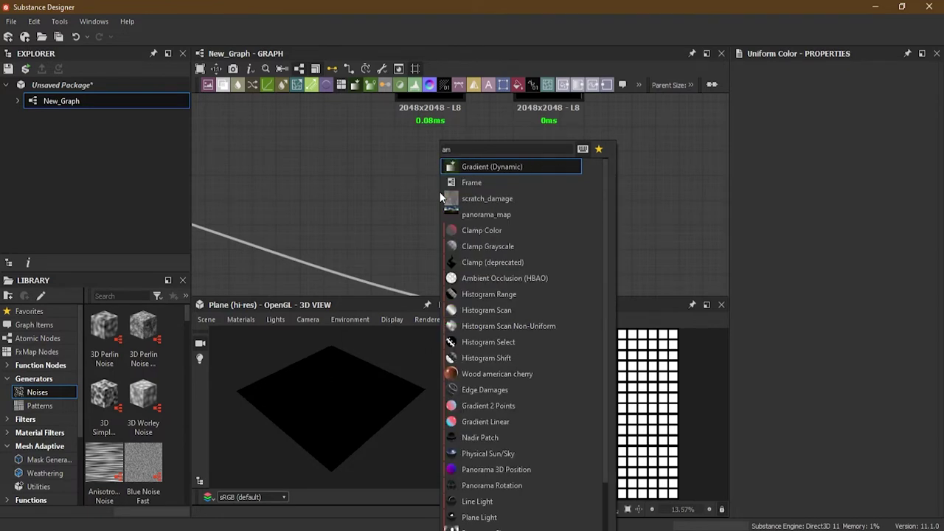
type("b")
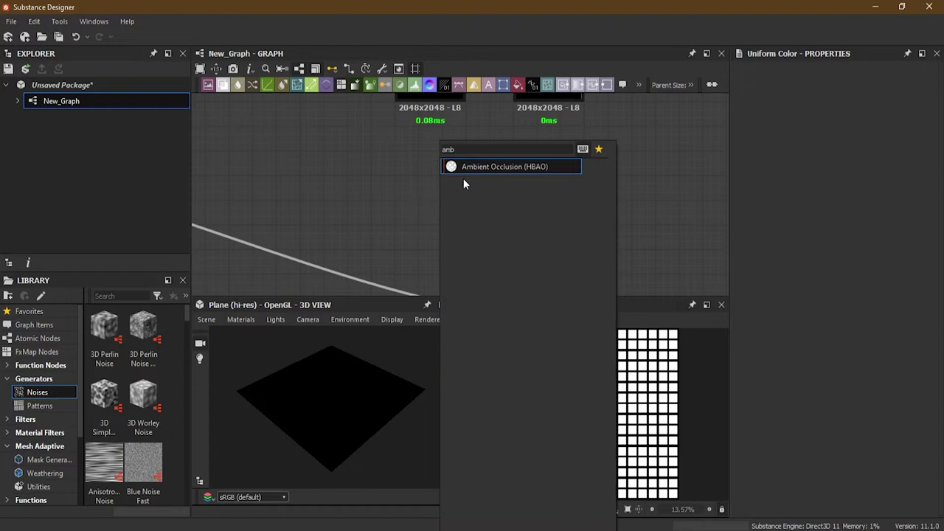
left_click(478, 165)
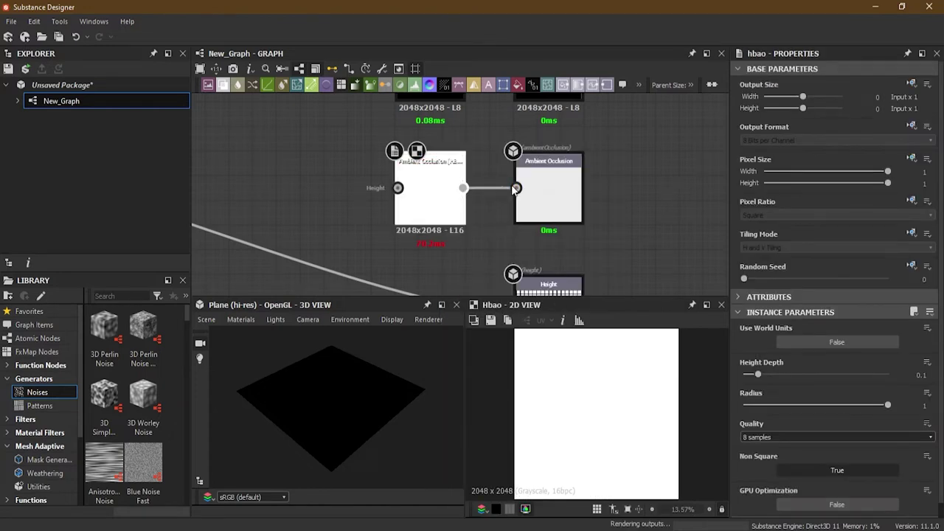
Step: Connect the Tile Sampler's output to the Height input of the Ambient Occlusion (HBAO) node
key("f")
left_click_drag(320, 183, 556, 195)
scroll(455, 175, "up", 3)
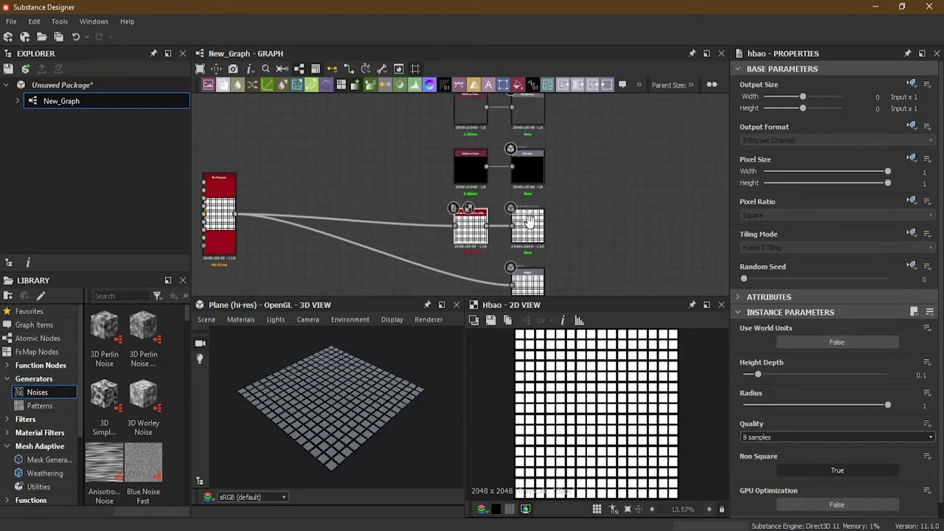
Step: Connect the Tile Sampler's output to the input of the Normal node that feeds the Normal output
scroll(455, 175, "up", 3)
middle_click_drag(536, 167, 470, 286)
scroll(484, 214, "down", 2)
middle_click_drag(468, 185, 419, 151)
scroll(421, 153, "down", 3)
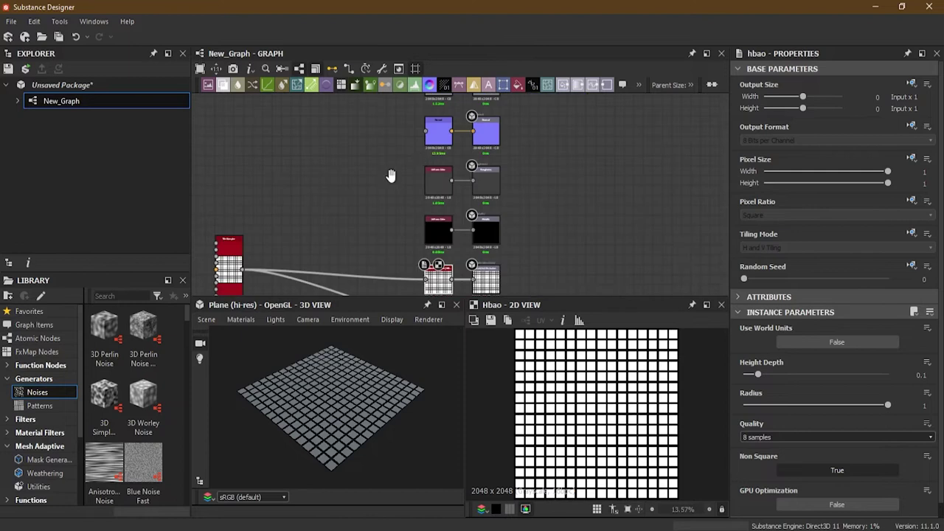
left_click_drag(255, 260, 438, 122)
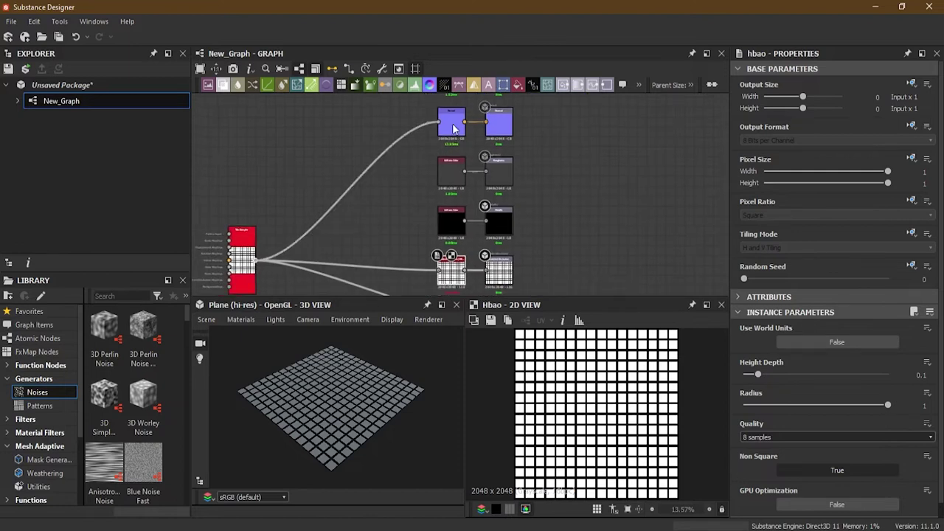
Step: Examine the Normal and Base Color nodes, the Tile Sampler's inputs and the tiled plane in the 3D view
middle_click_drag(561, 144, 531, 232)
scroll(429, 209, "up", 5)
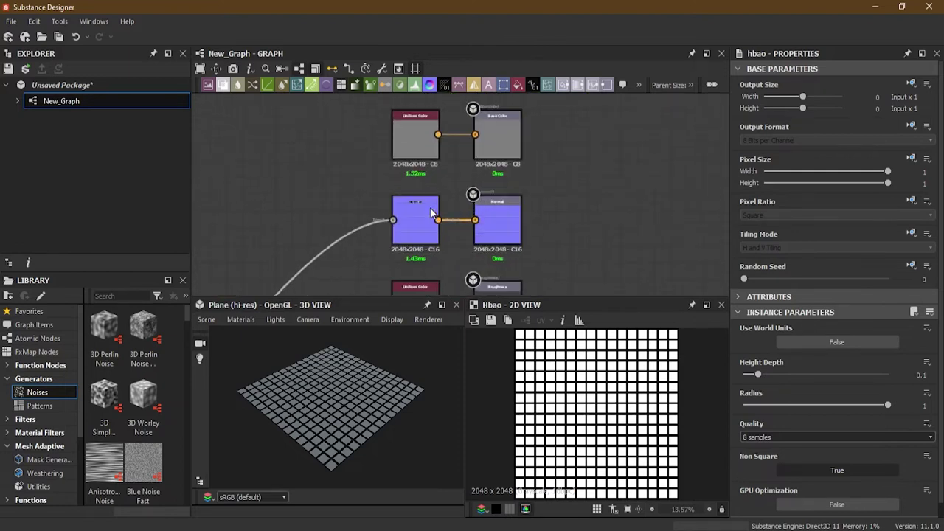
scroll(443, 222, "down", 4)
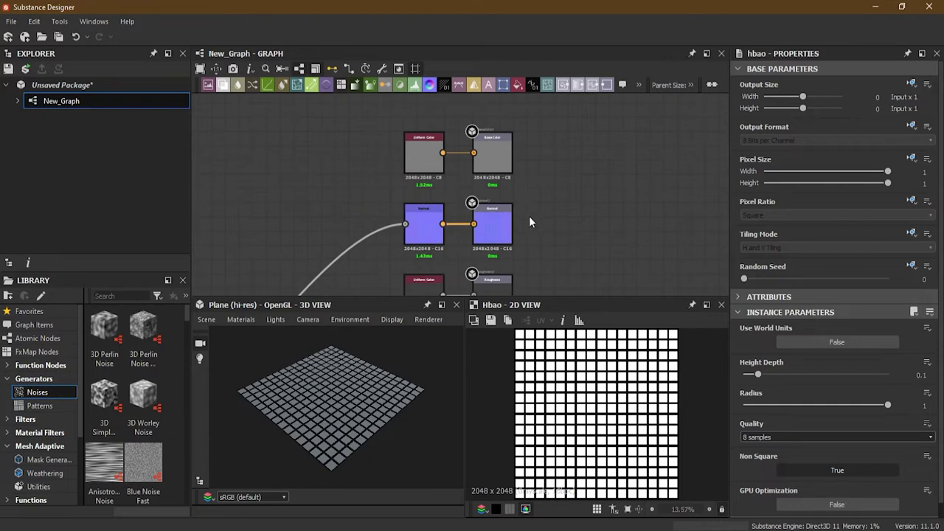
scroll(528, 222, "up", 2)
scroll(457, 243, "down", 3)
middle_click_drag(384, 265, 497, 152)
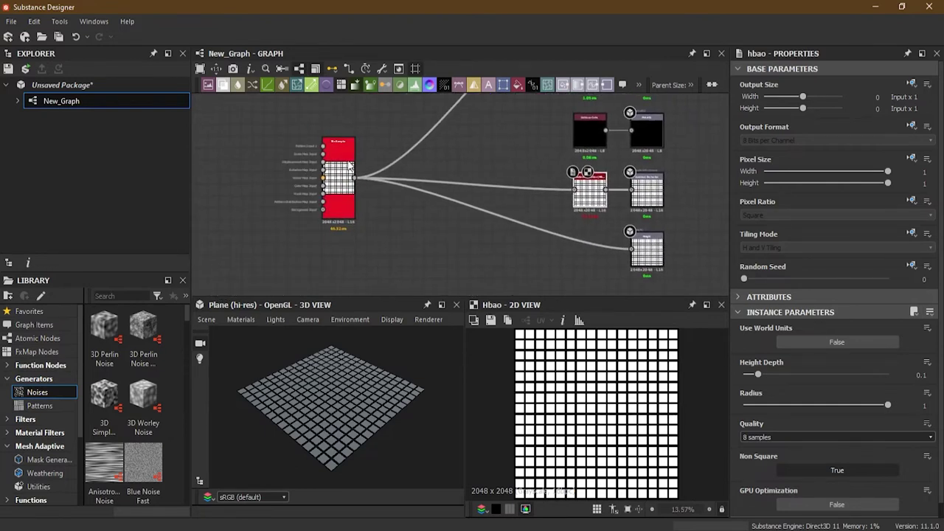
left_click_drag(365, 372, 362, 427)
scroll(313, 137, "up", 5)
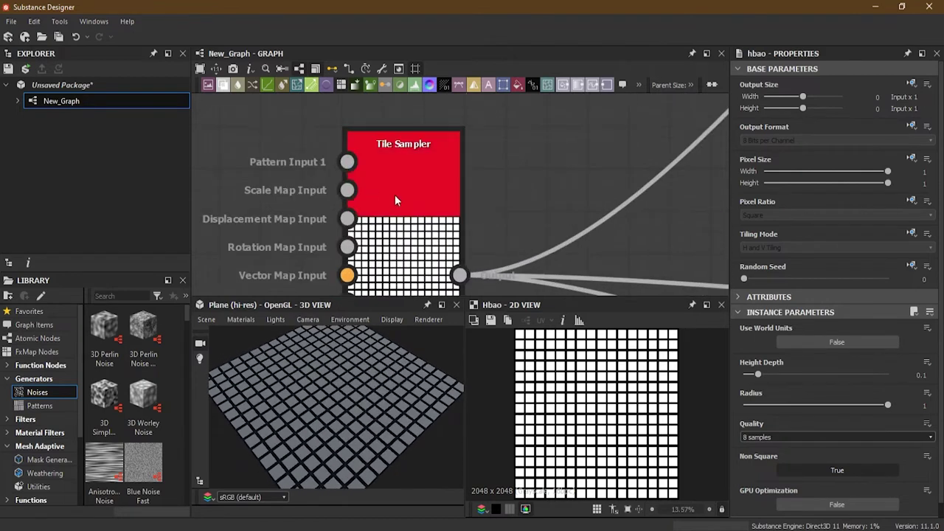
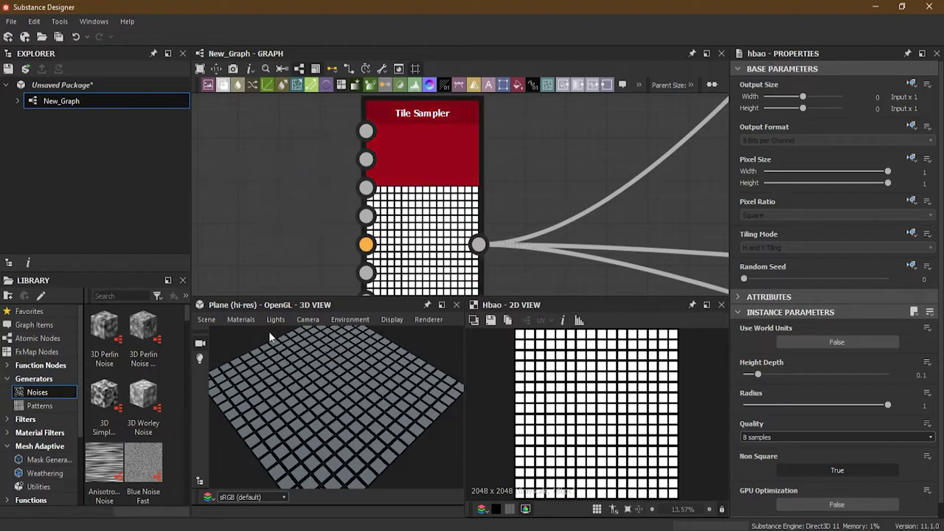
Step: Change the 3D preview mesh to Rounded Cube and orbit it to see its sides
left_click(207, 320)
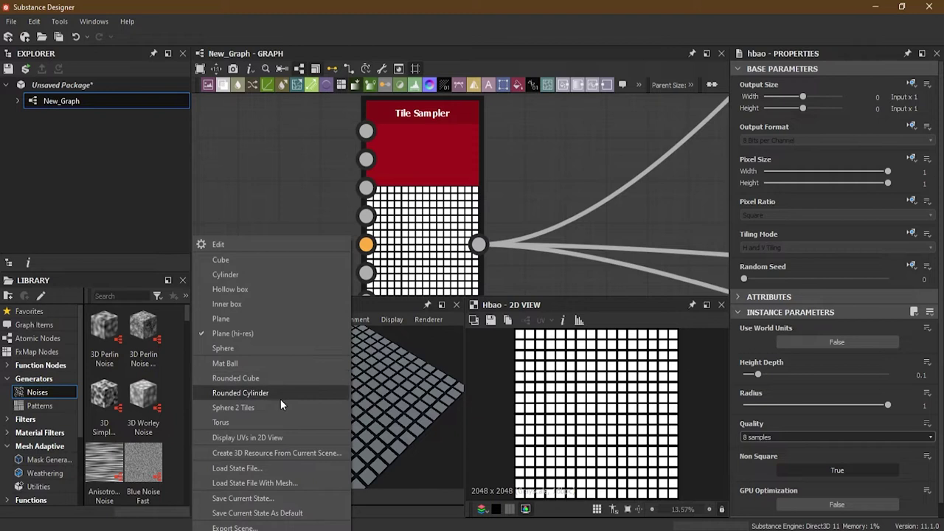
left_click(278, 379)
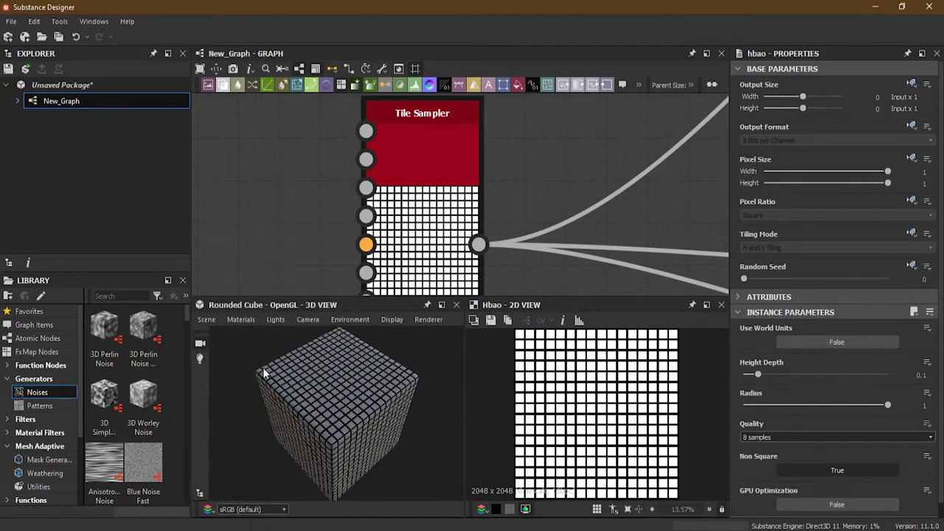
left_click_drag(354, 438, 353, 391)
Step: Switch the default preview material's physically_metallic_roughness shader to Tessellation
left_click(245, 319)
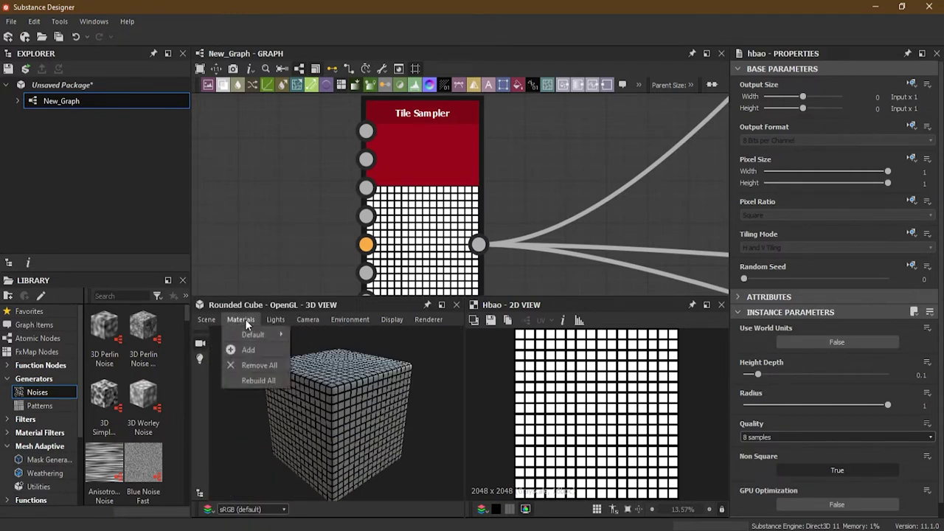
mouse_move(248, 333)
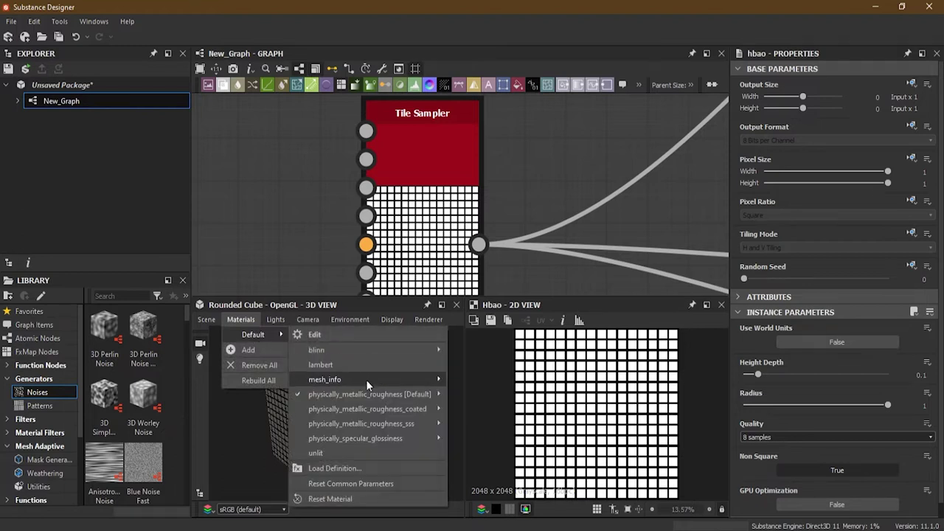
mouse_move(365, 393)
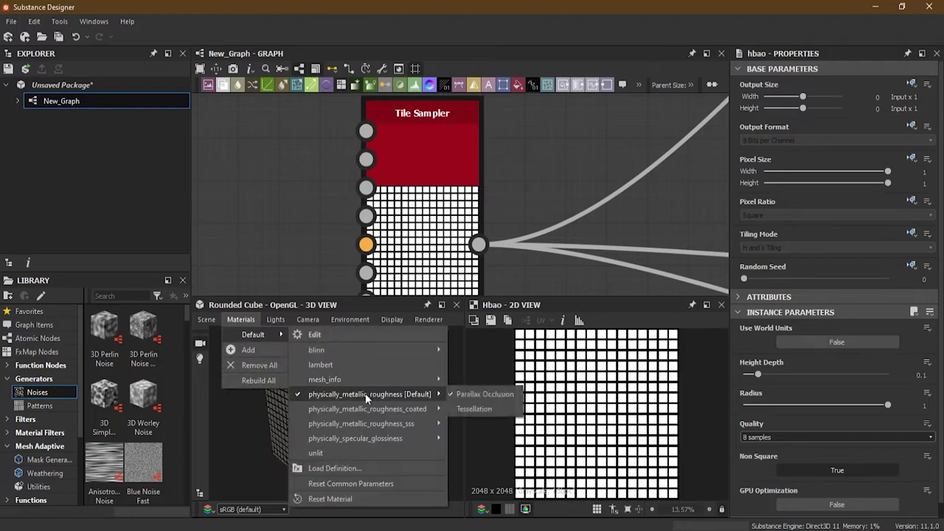
left_click(472, 409)
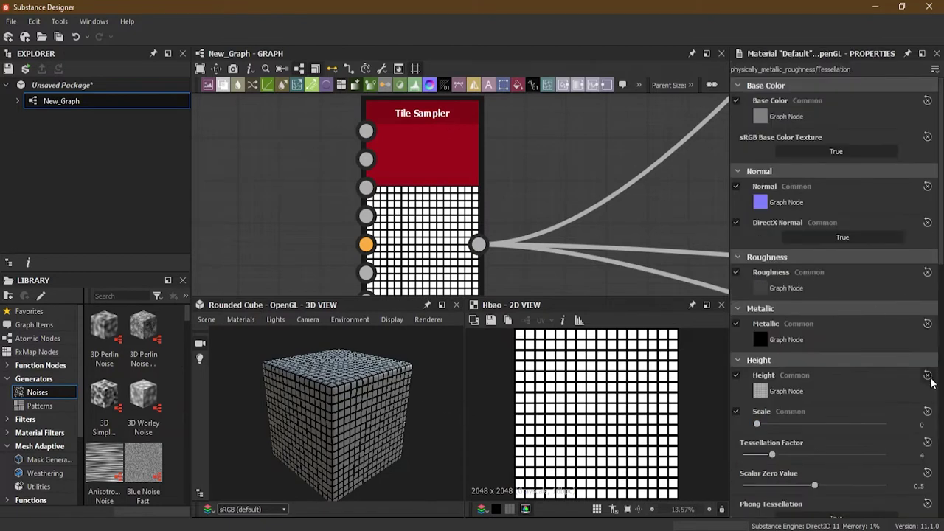
Step: Set the material's Scalar Zero Value to 0, Tessellation Factor to 16 and height Scale to 10
scroll(883, 383, "down", 3)
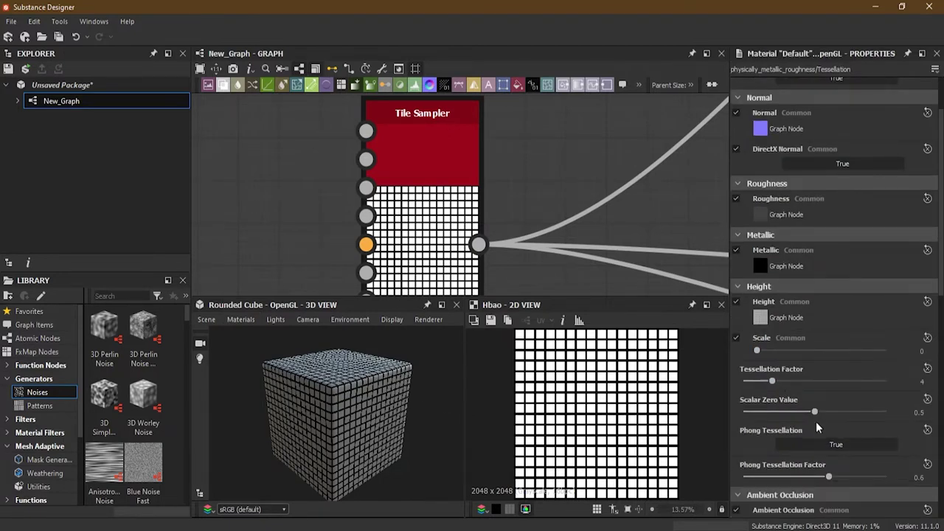
left_click_drag(814, 410, 716, 410)
left_click_drag(772, 380, 885, 381)
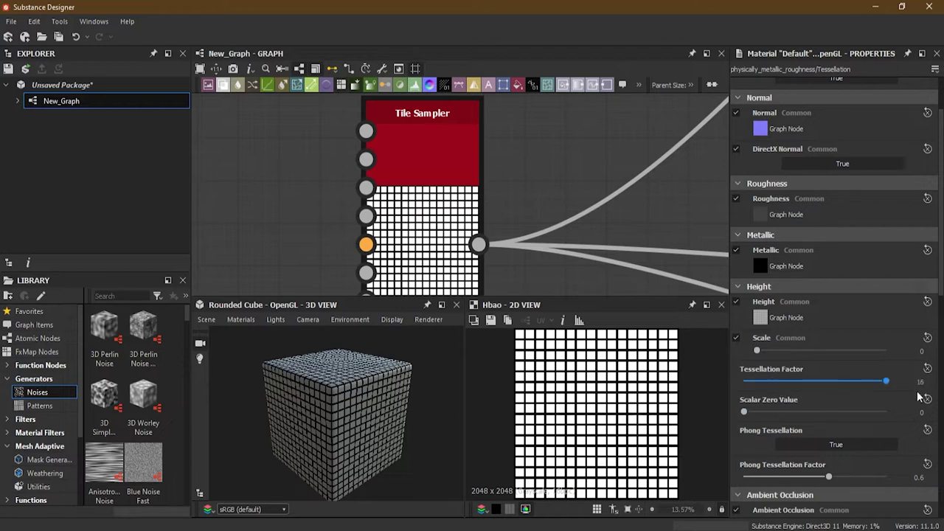
left_click_drag(757, 351, 885, 351)
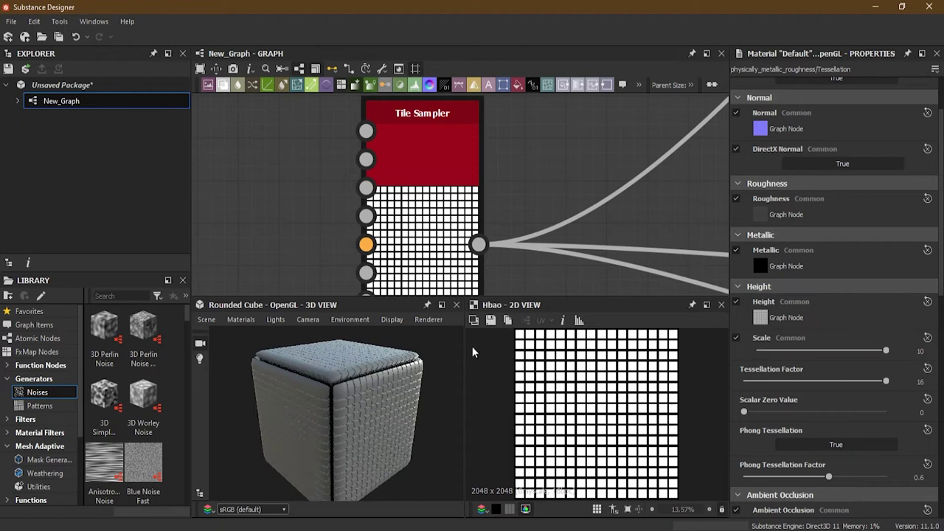
Step: Show the Tile Sampler's properties and examine the displaced tiles on the rounded cube from close up and farther away
left_click(448, 211)
left_click_drag(417, 372, 367, 398)
scroll(371, 431, "up", 5)
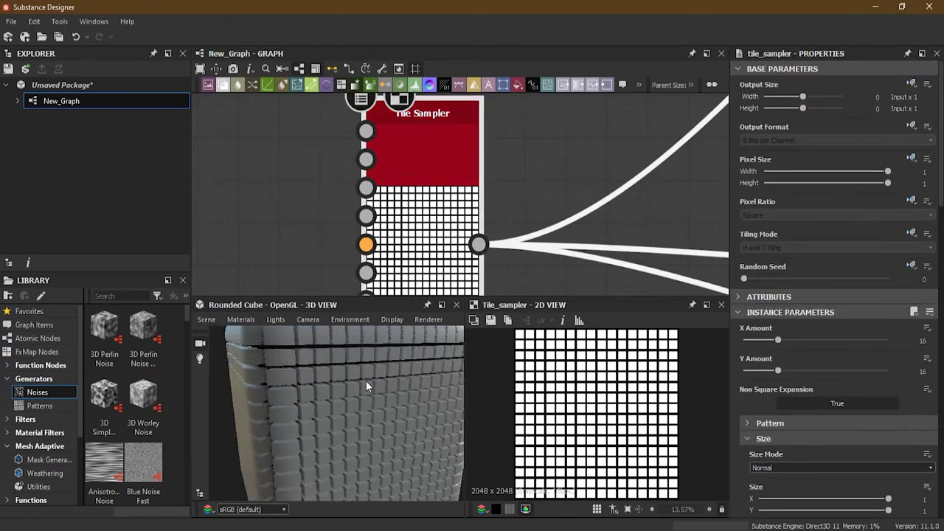
scroll(366, 381, "down", 5)
left_click_drag(371, 437, 391, 434)
scroll(417, 248, "down", 2)
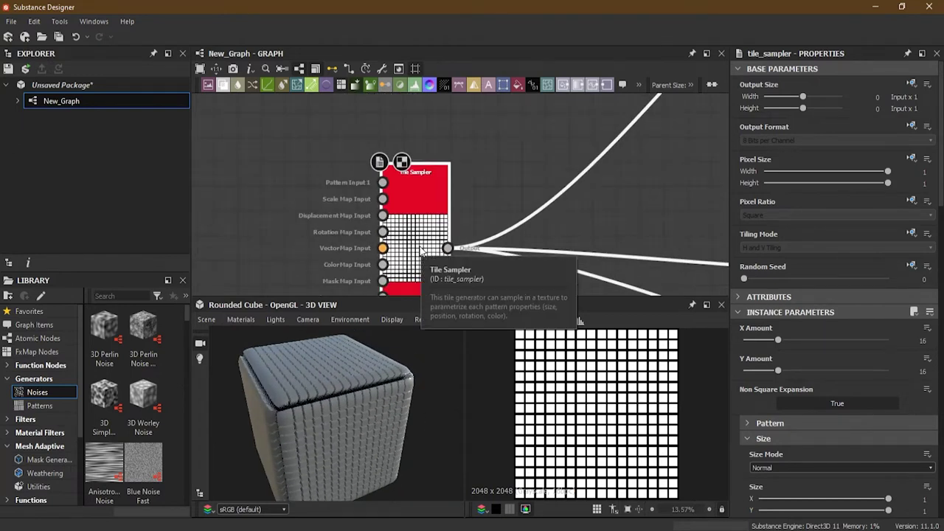
middle_click_drag(472, 195, 461, 149)
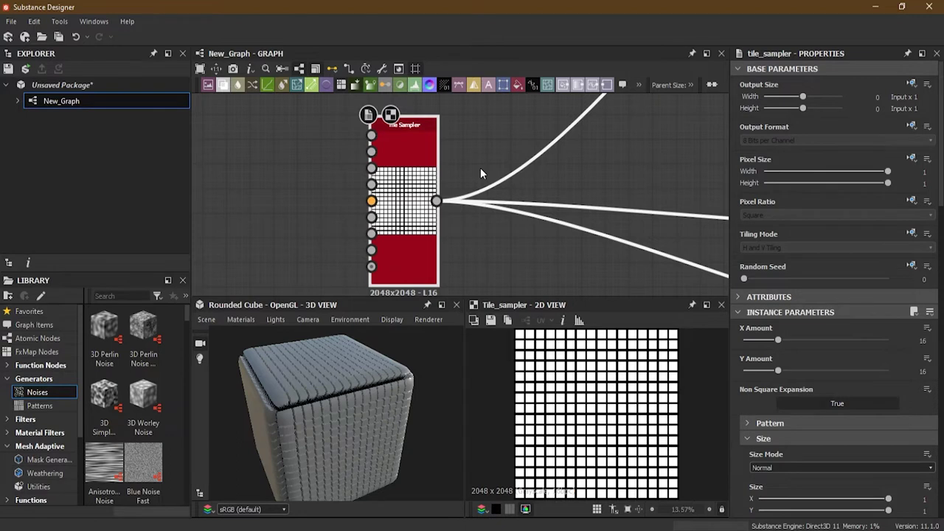
Step: Add a Tile Generator node to the graph beside the Tile Sampler
left_click(295, 199)
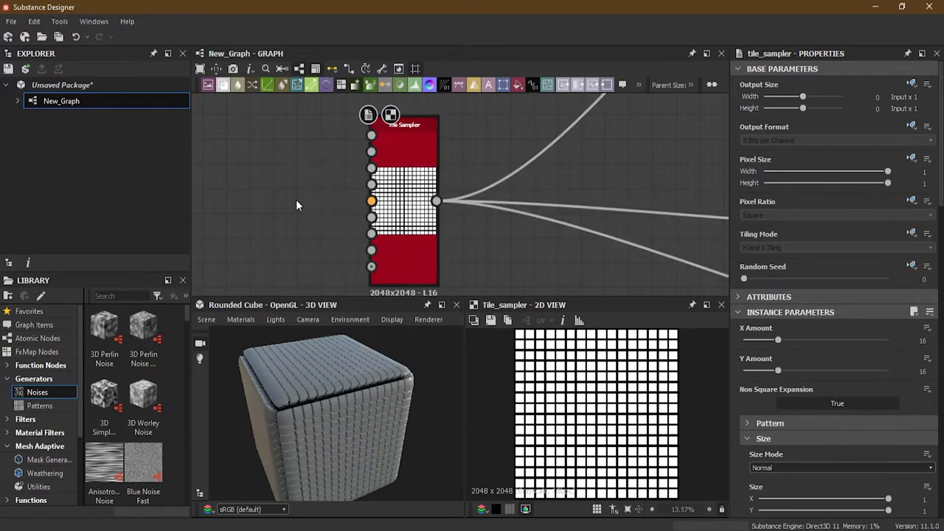
key("space")
type("tile")
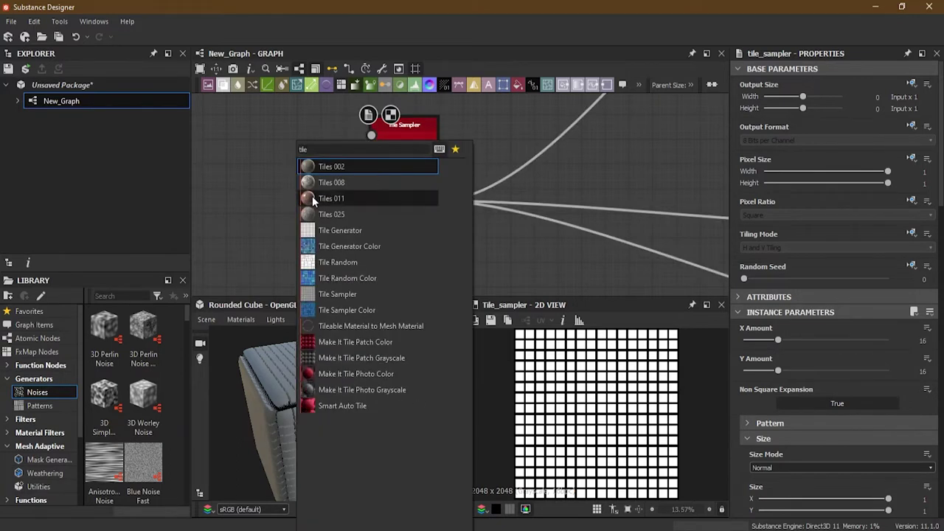
left_click(340, 230)
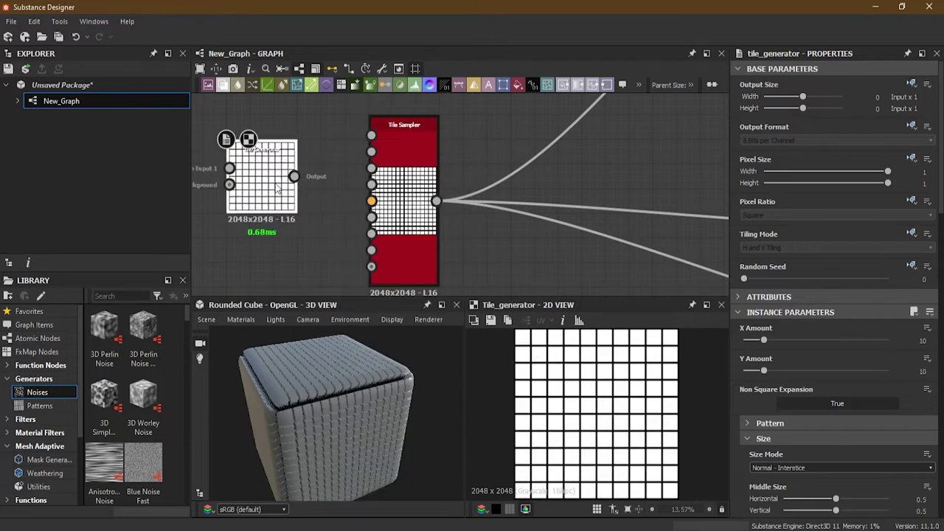
middle_click_drag(292, 251, 333, 250)
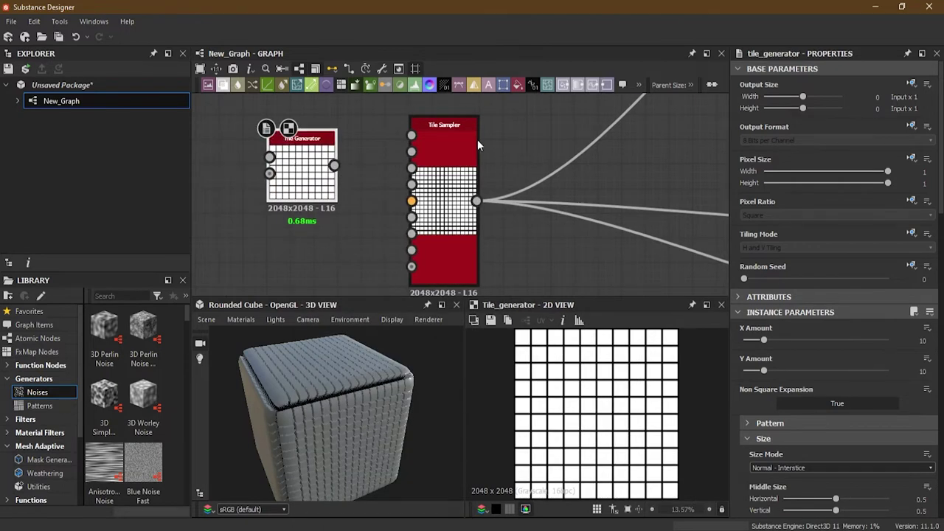
scroll(245, 175, "up", 2)
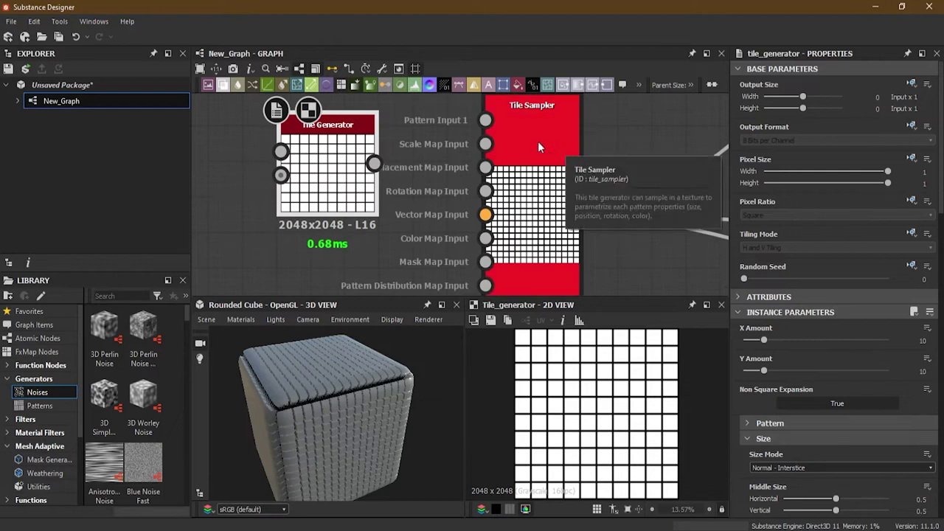
Step: Compare with the Tile Sampler's properties and delete the Tile Generator node from the graph
left_click(536, 147)
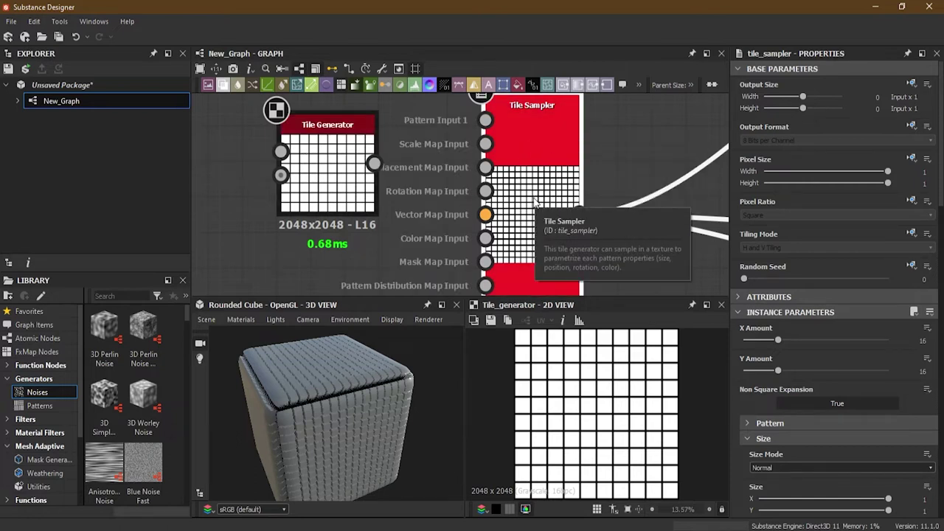
scroll(536, 200, "down", 2)
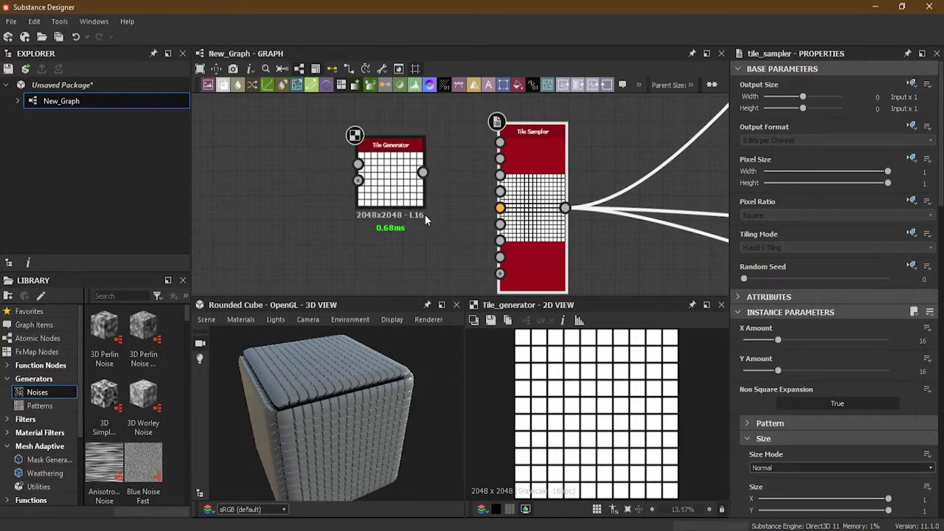
left_click(411, 171)
key("Delete")
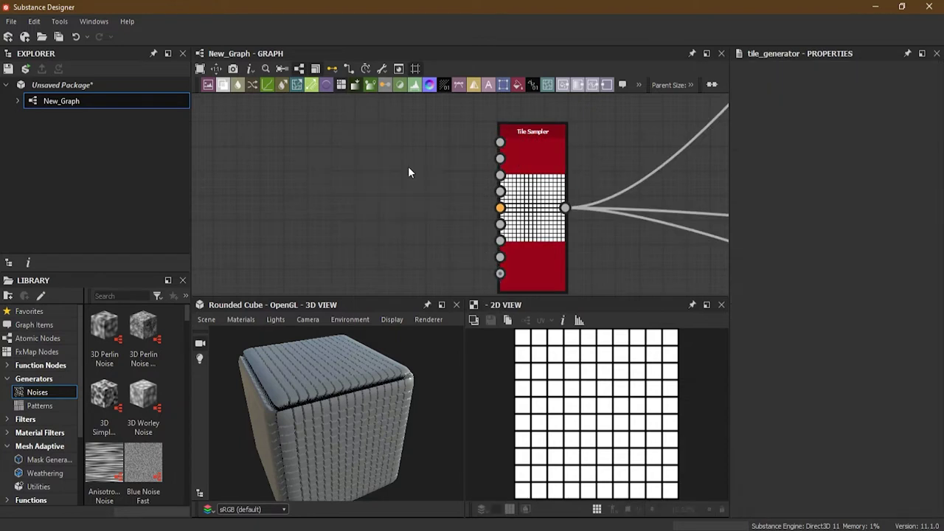
Step: Display the Tile Sampler in the 2D view and examine its instance parameters and the tiles on the cube's side
left_click(554, 166)
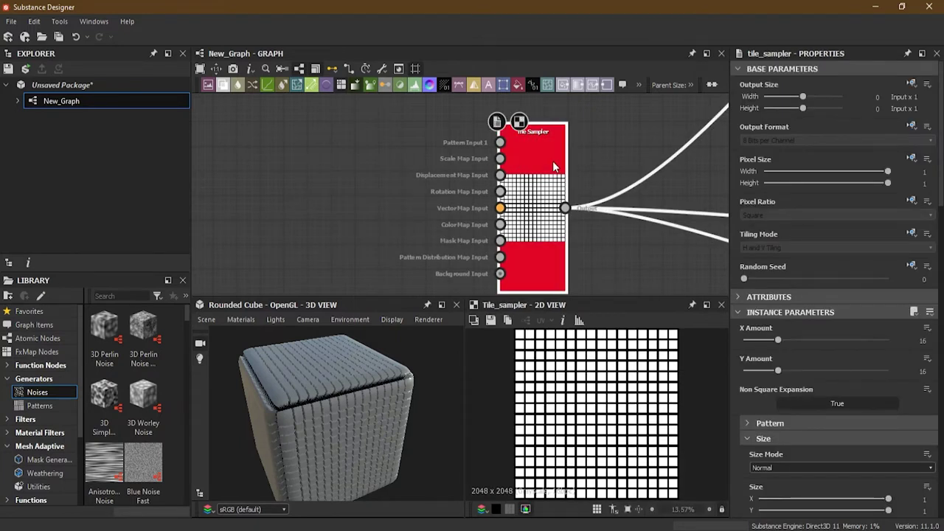
left_click_drag(354, 413, 343, 391)
middle_click_drag(557, 209, 483, 198)
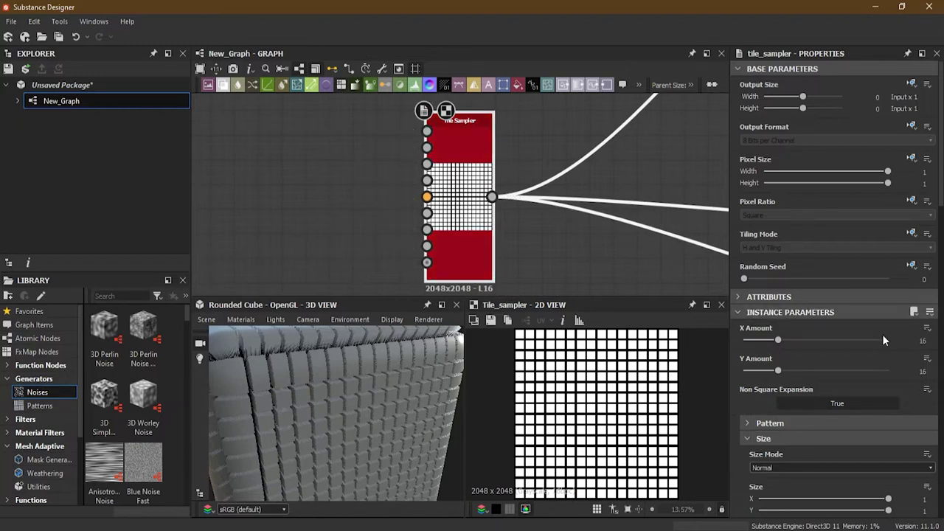
scroll(883, 340, "down", 6)
scroll(883, 340, "up", 3)
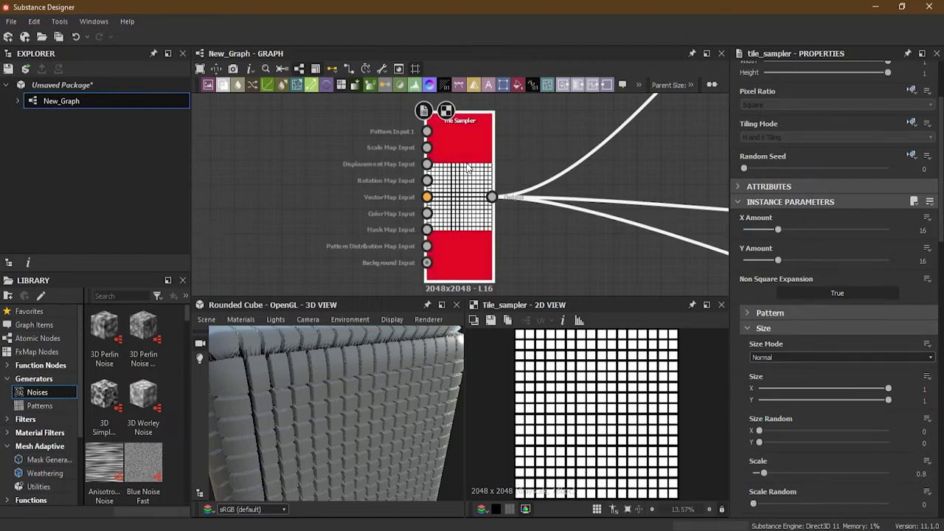
scroll(465, 162, "up", 3)
middle_click_drag(585, 170, 590, 145)
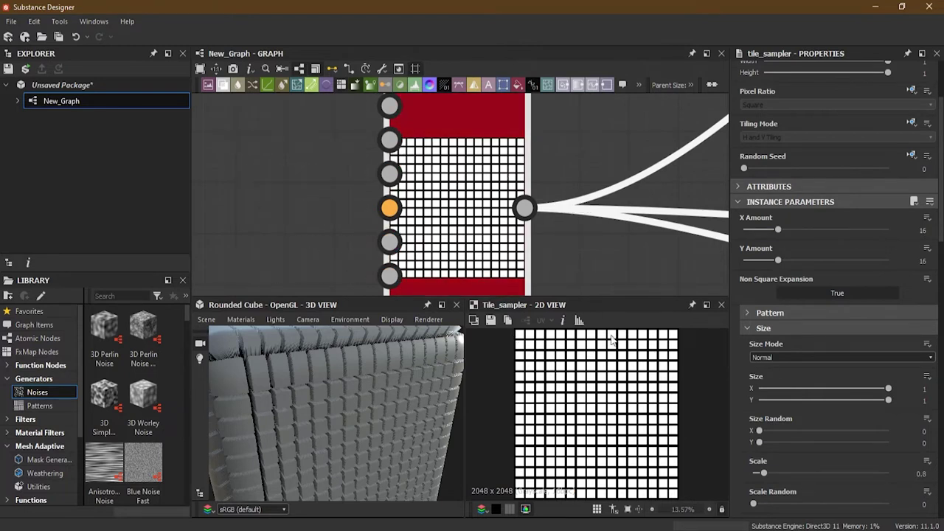
Step: Set the Tile Sampler's X Amount and Y Amount to 5 and view the whole cube
double_click(923, 231)
type("5")
key("Tab")
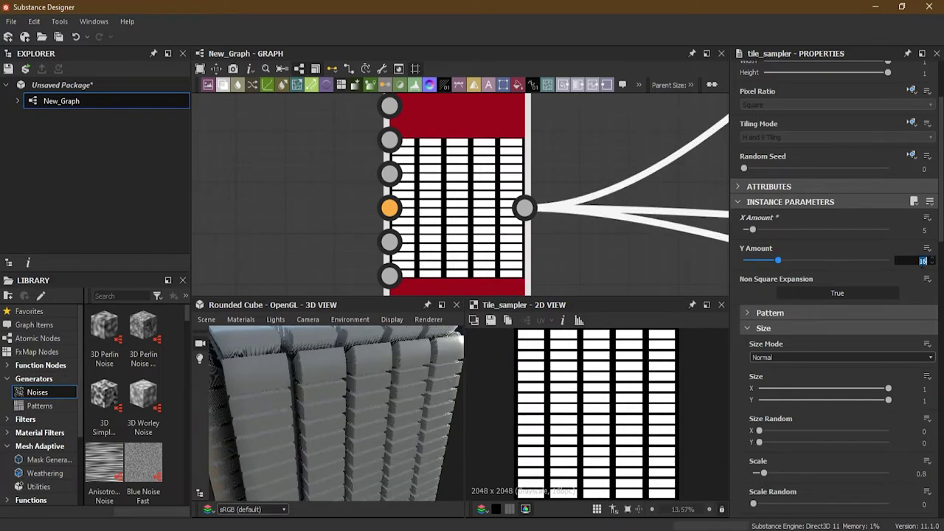
key("Return")
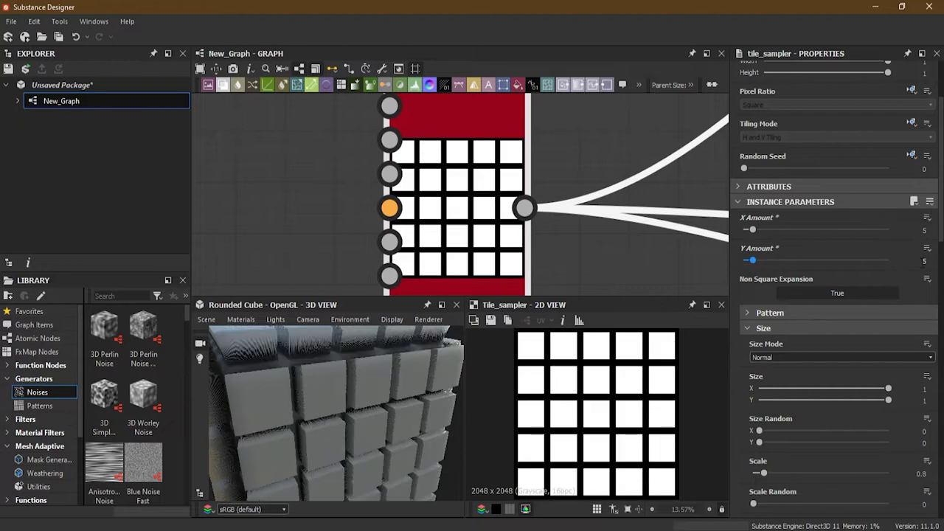
scroll(367, 395, "down", 5)
left_click_drag(367, 396, 350, 427)
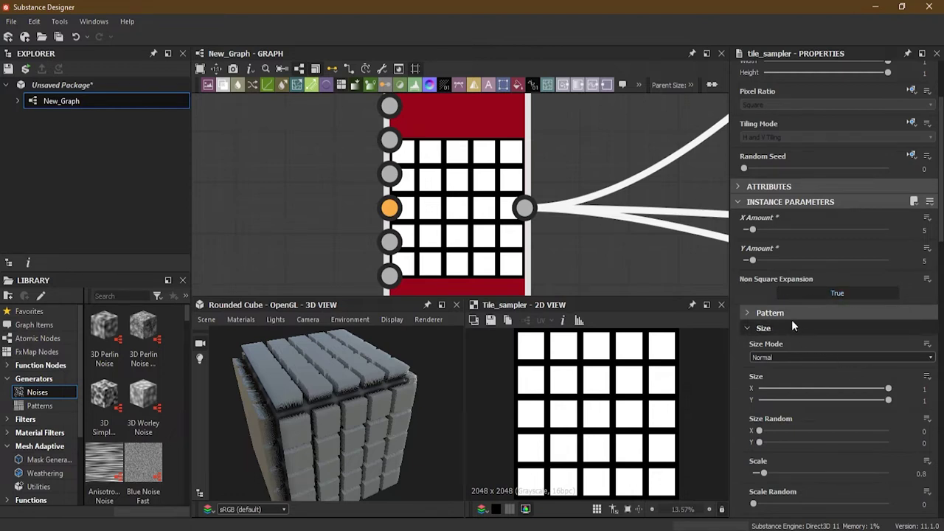
Step: Expand the Tile Sampler's Pattern parameters and collapse its Size, Position and Color groups
left_click(758, 314)
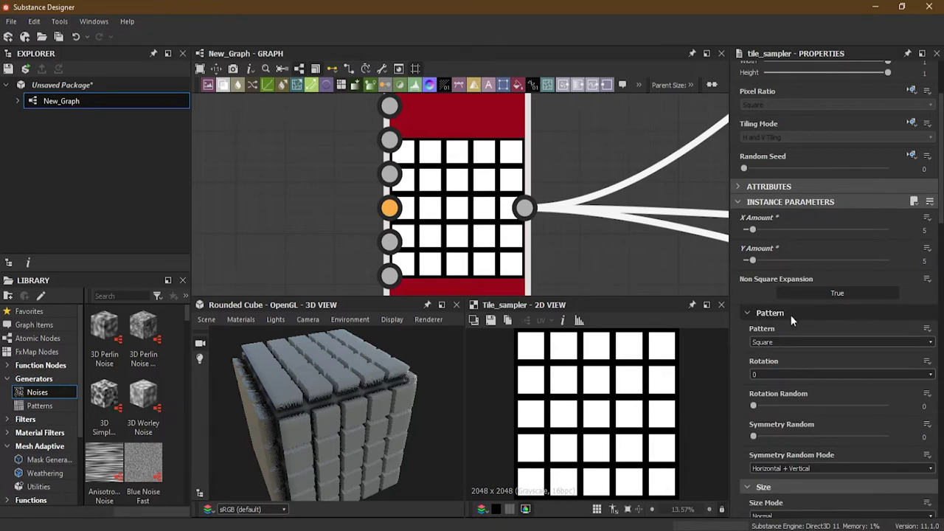
scroll(800, 334, "down", 1)
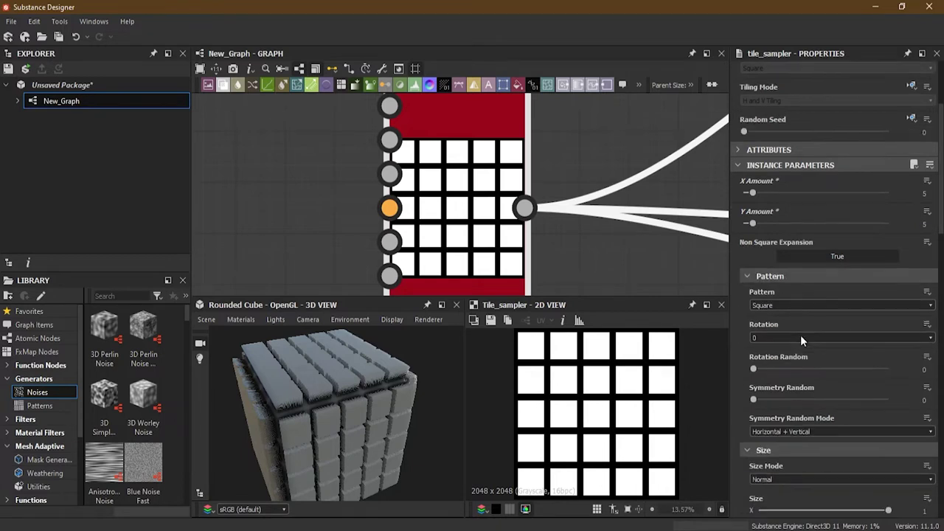
left_click(746, 449)
scroll(772, 413, "down", 2)
left_click(767, 392)
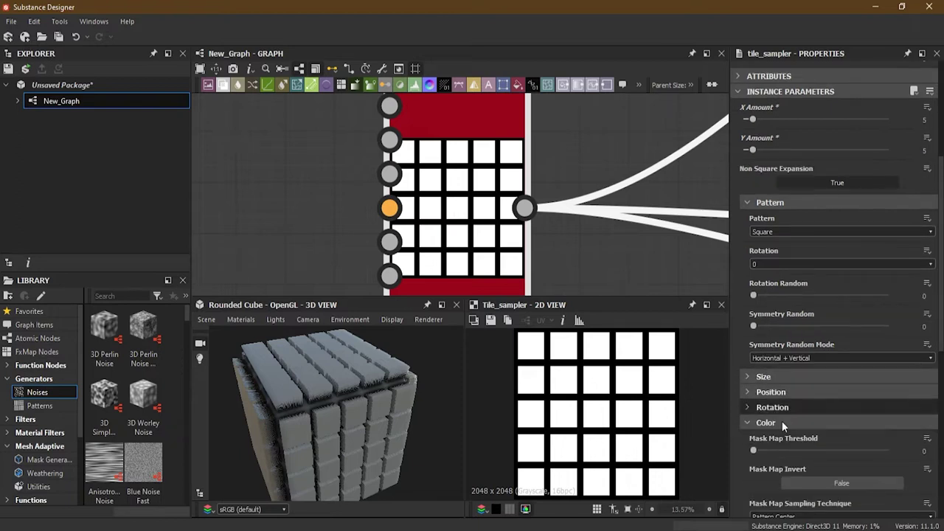
left_click(767, 421)
scroll(803, 413, "up", 1)
scroll(798, 345, "down", 1)
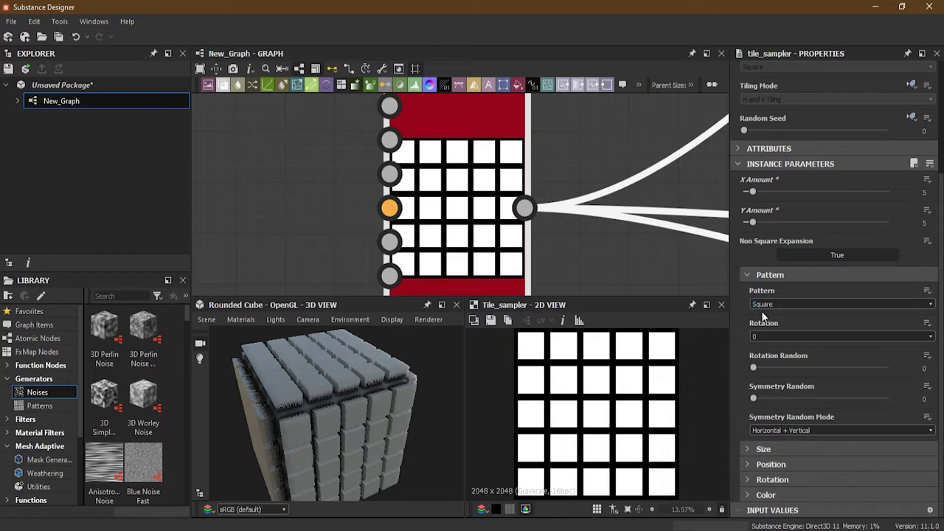
Step: Try the Disc, Paraboloid and Bell shapes in turn as the Tile Sampler's pattern
scroll(763, 315, "up", 1)
left_click(774, 341)
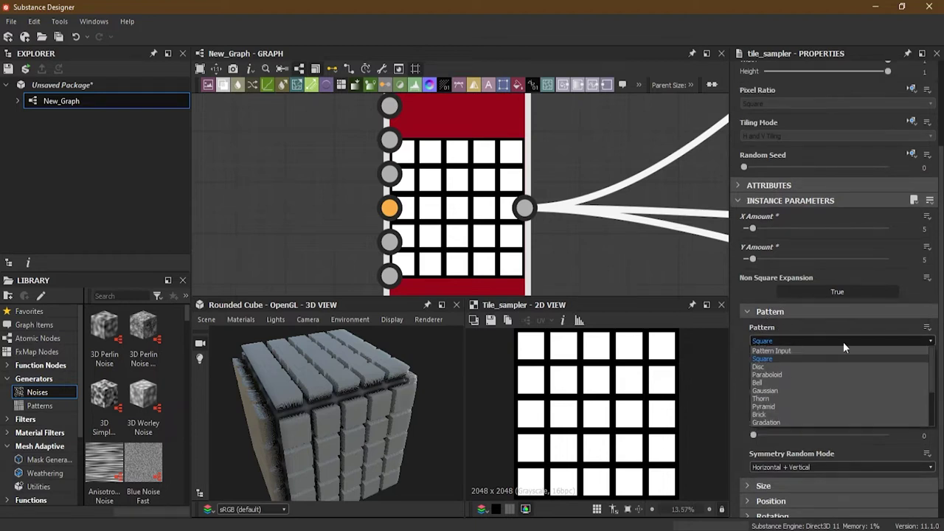
left_click(785, 366)
left_click(784, 341)
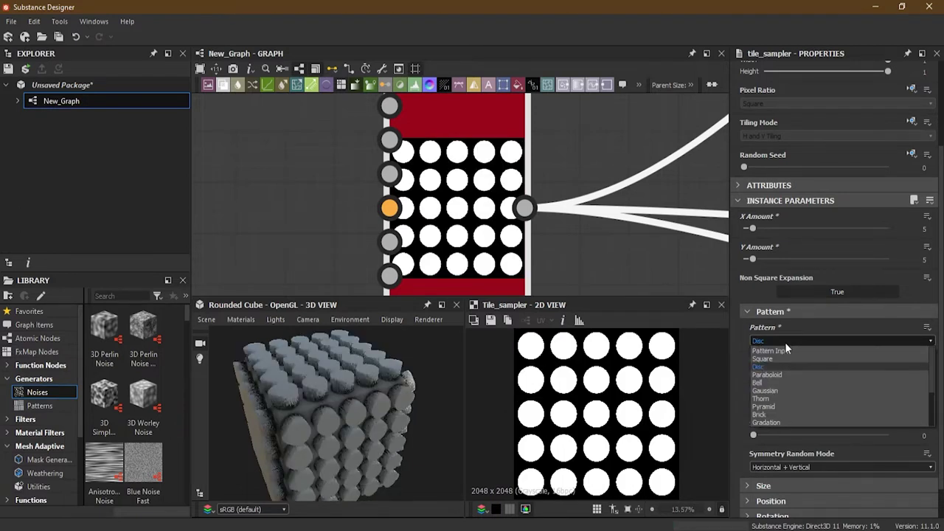
left_click(785, 375)
left_click(780, 343)
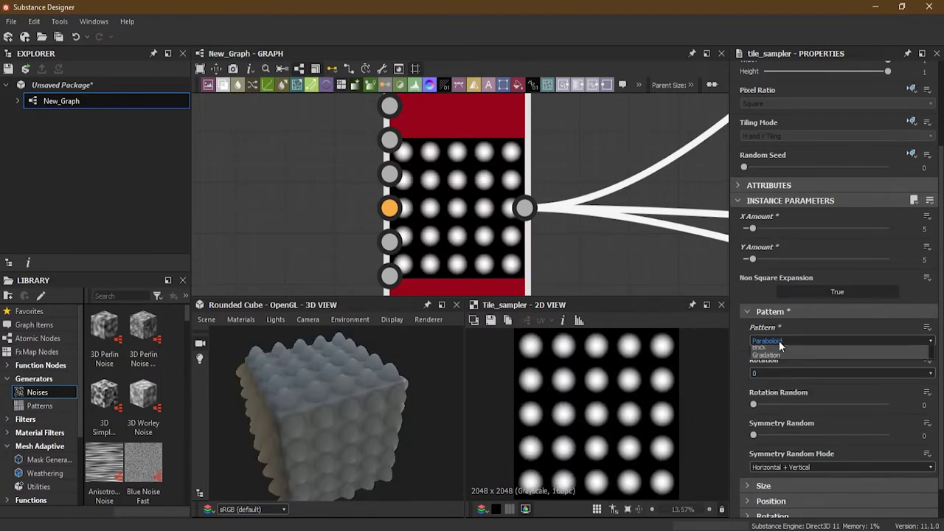
left_click(779, 383)
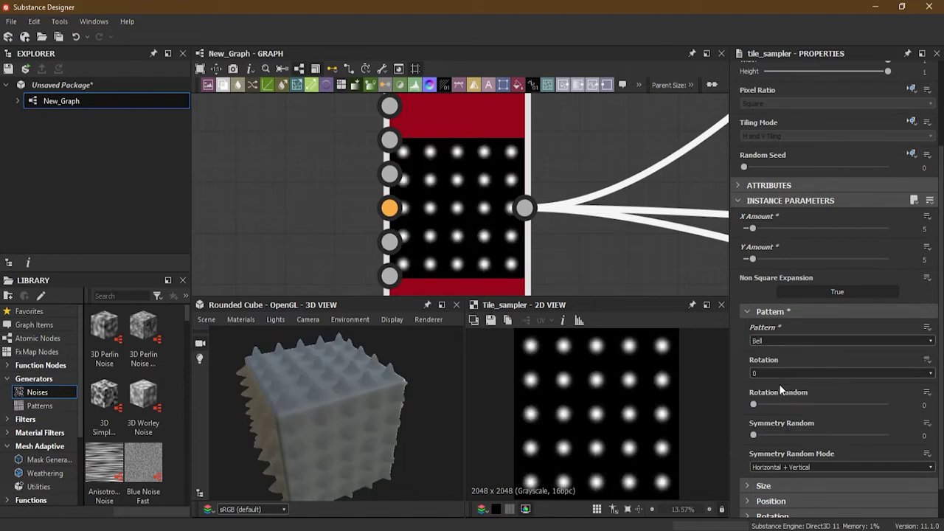
Step: Set the Tile Sampler's pattern to Paraboloid and inspect the bumps on the cube up close
left_click(778, 343)
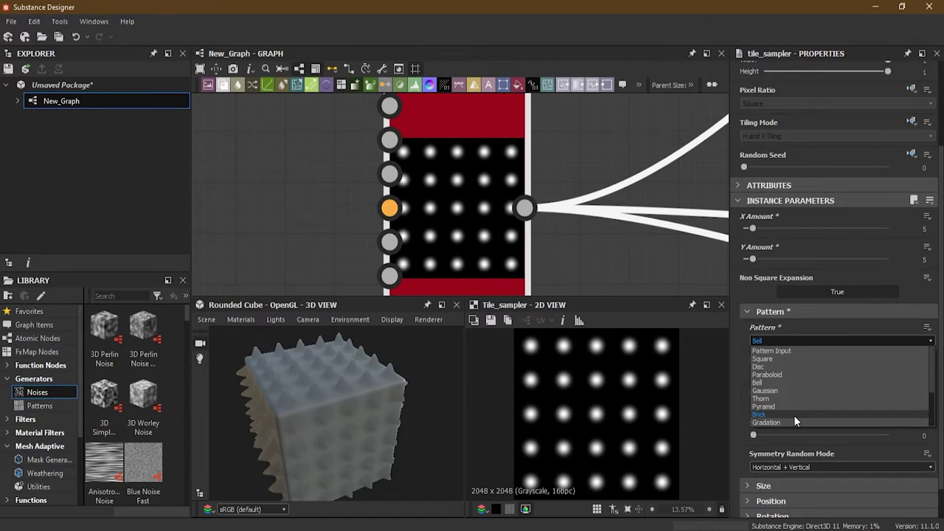
left_click(787, 373)
scroll(342, 408, "up", 6)
left_click_drag(345, 390, 363, 428)
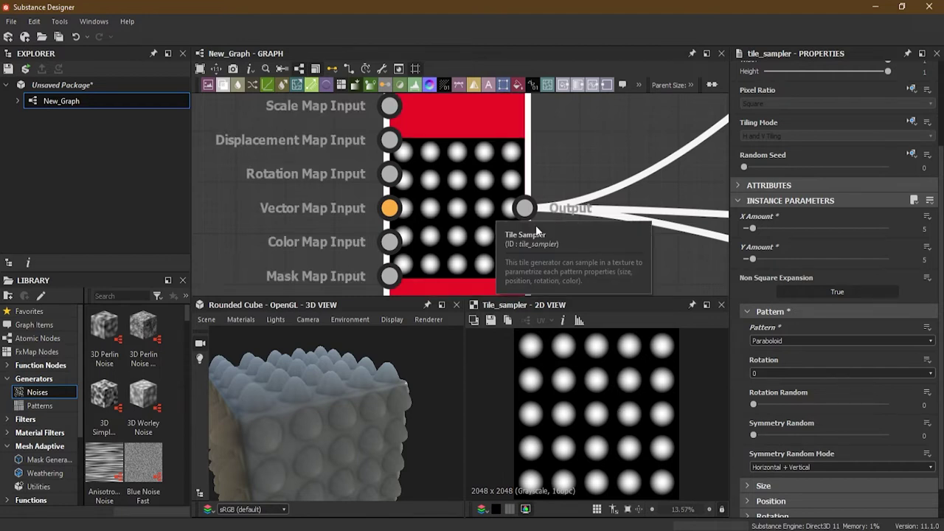
Step: Set the Tile Sampler's pattern back to Square
scroll(836, 360, "down", 1)
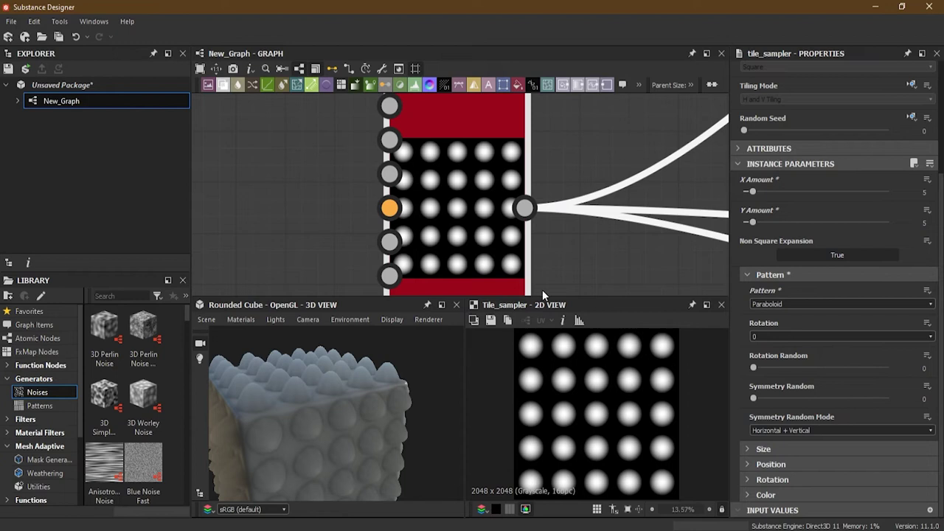
left_click(796, 303)
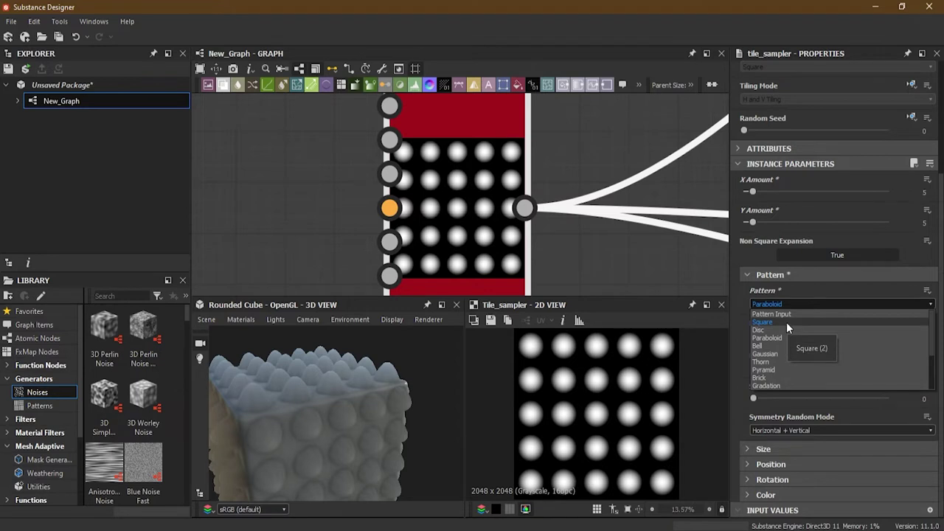
left_click(786, 321)
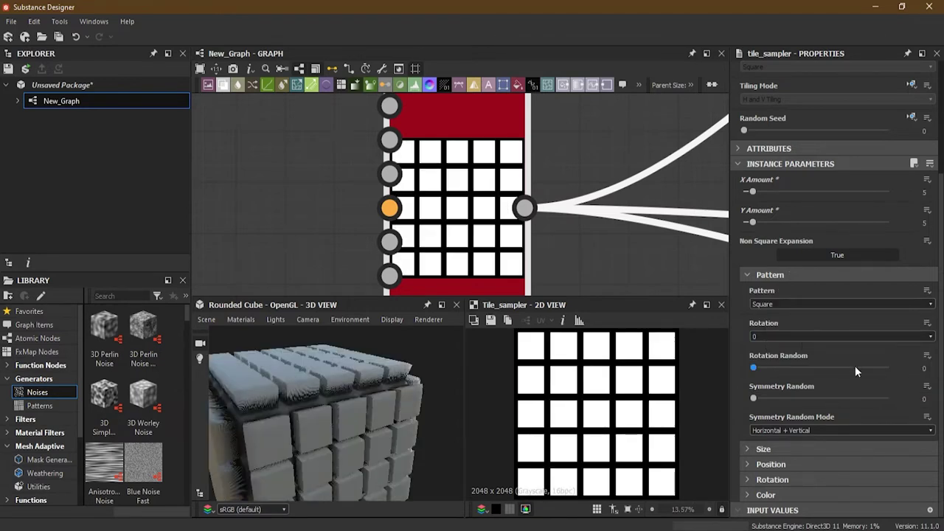
Step: Try the 90, 180 and 270 rotations on the square pattern, returning the Rotation to 0
left_click(770, 336)
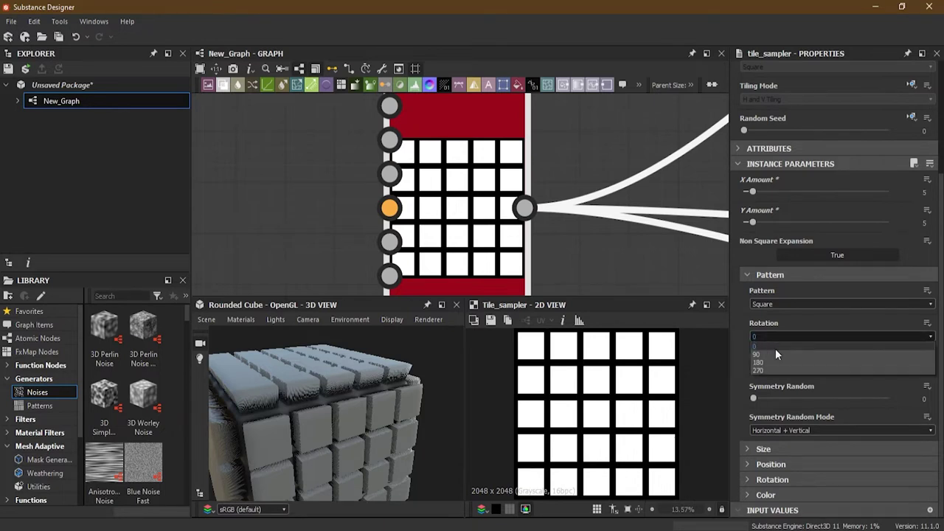
left_click(775, 354)
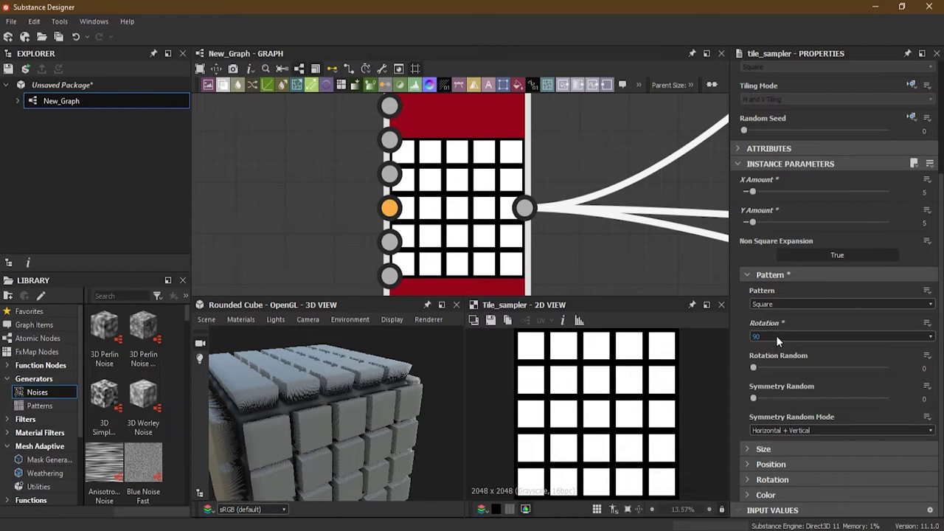
left_click(776, 335)
left_click(776, 359)
left_click(772, 335)
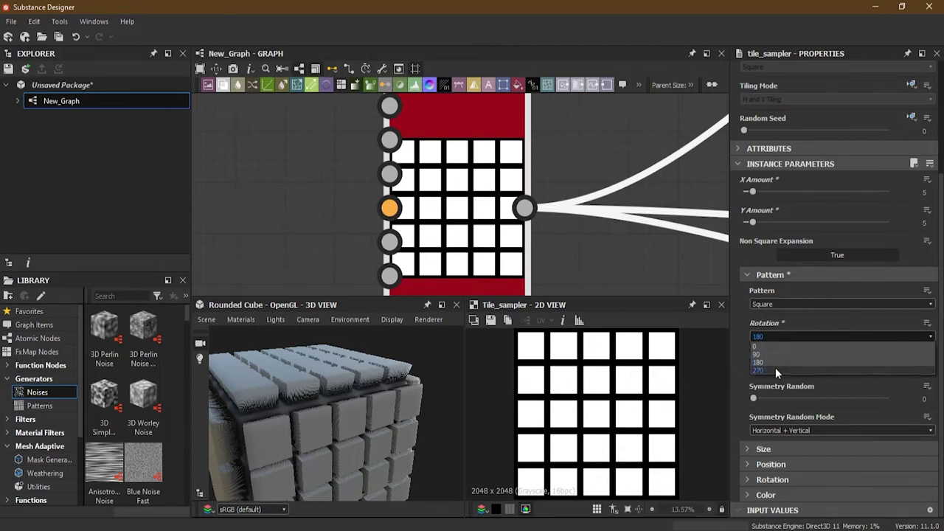
left_click(775, 367)
left_click(773, 338)
left_click(774, 346)
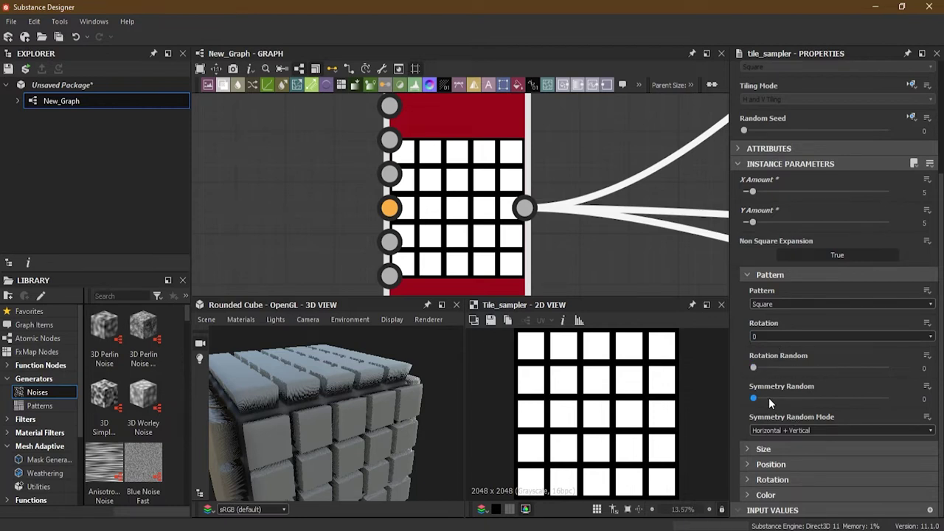
Step: Try a Rotation Random of 0.37 and a Symmetry Random of 0.3 on the square pattern
left_click_drag(753, 365, 794, 371)
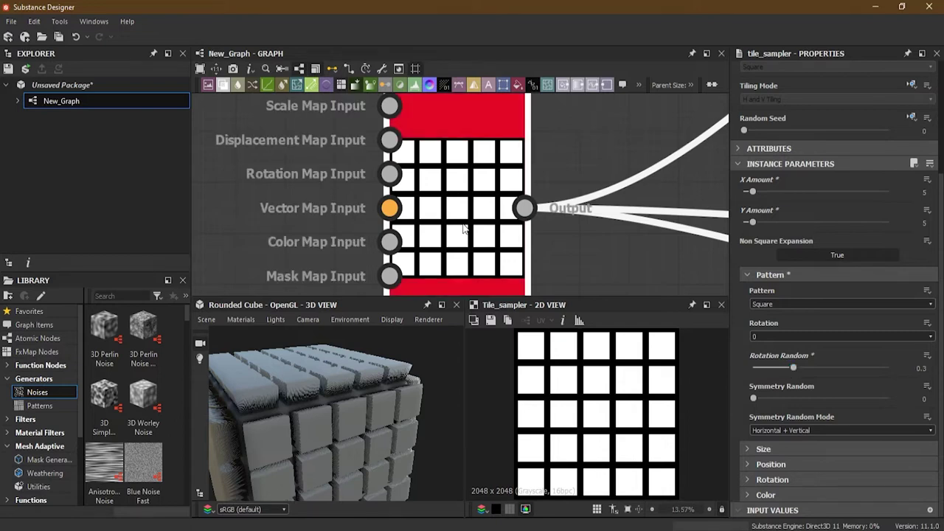
key("ctrl+z")
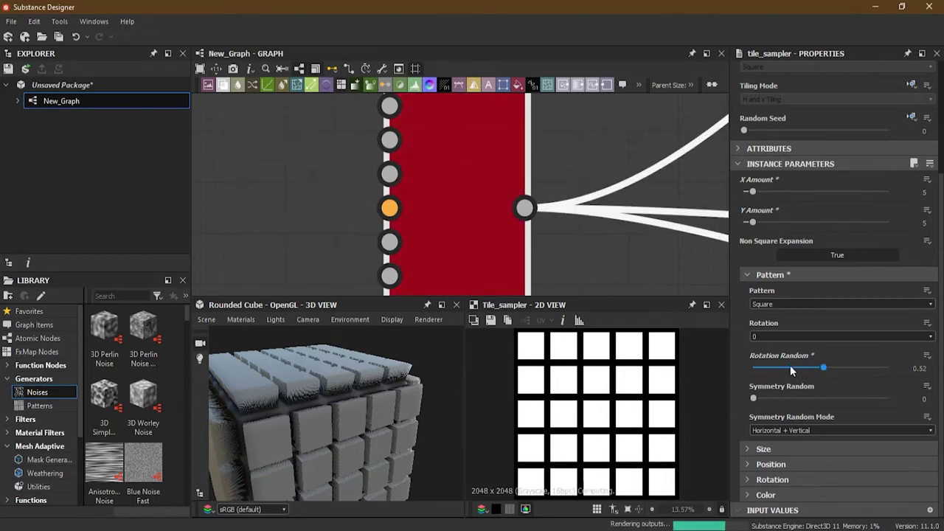
left_click_drag(753, 399, 793, 399)
left_click(774, 368)
Step: Try the 180, 270 and 90 rotations in turn with the random rotation and symmetry applied
left_click(775, 337)
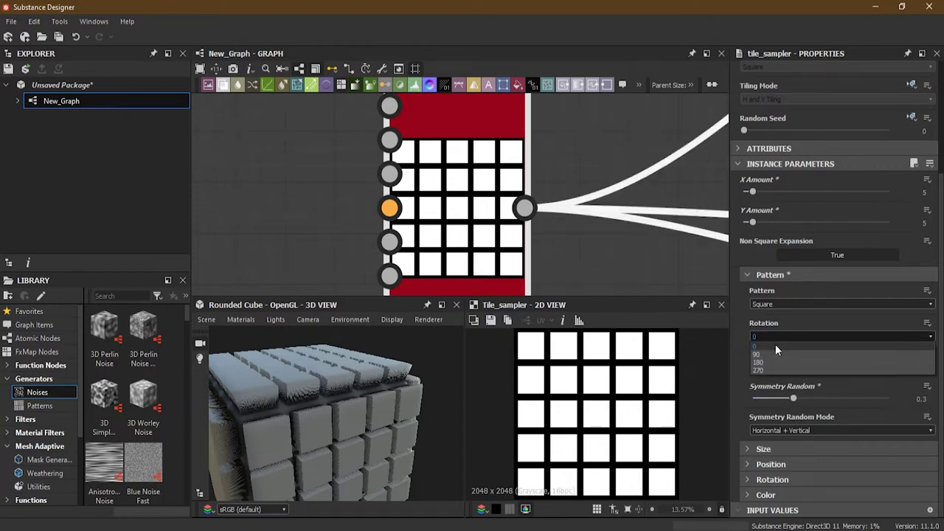
left_click(774, 358)
left_click(775, 339)
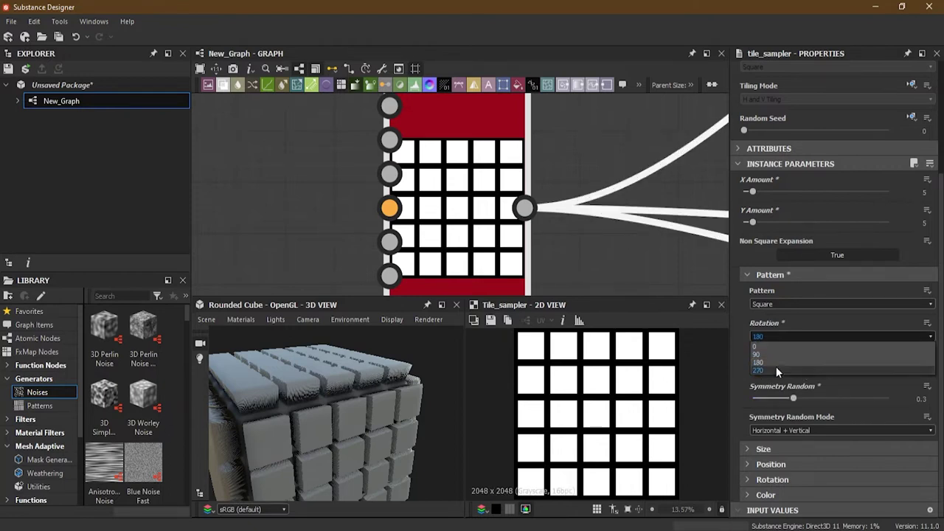
left_click(776, 367)
left_click(778, 337)
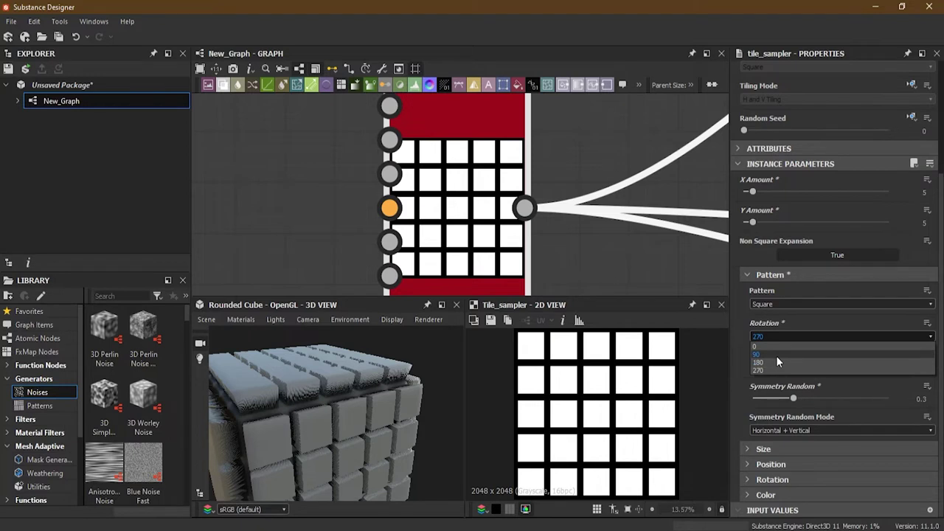
left_click(776, 354)
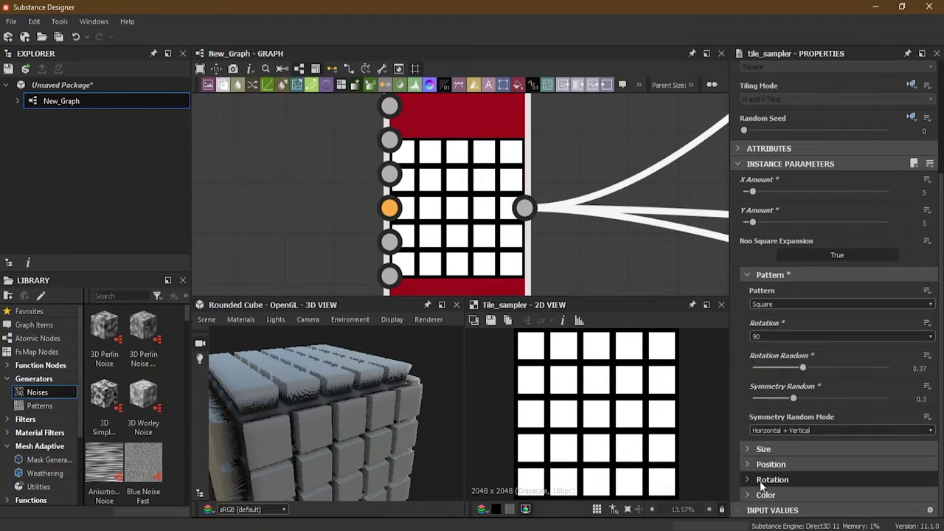
Step: Reset the pattern's Rotation, Rotation Random and Symmetry Random to 0 and collapse the Pattern parameters
left_click(773, 336)
left_click(776, 345)
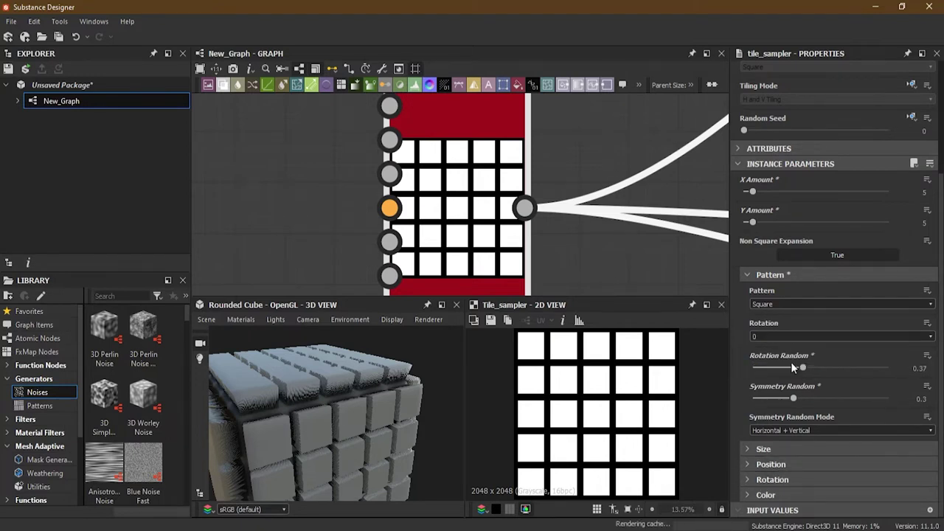
left_click_drag(791, 399, 725, 394)
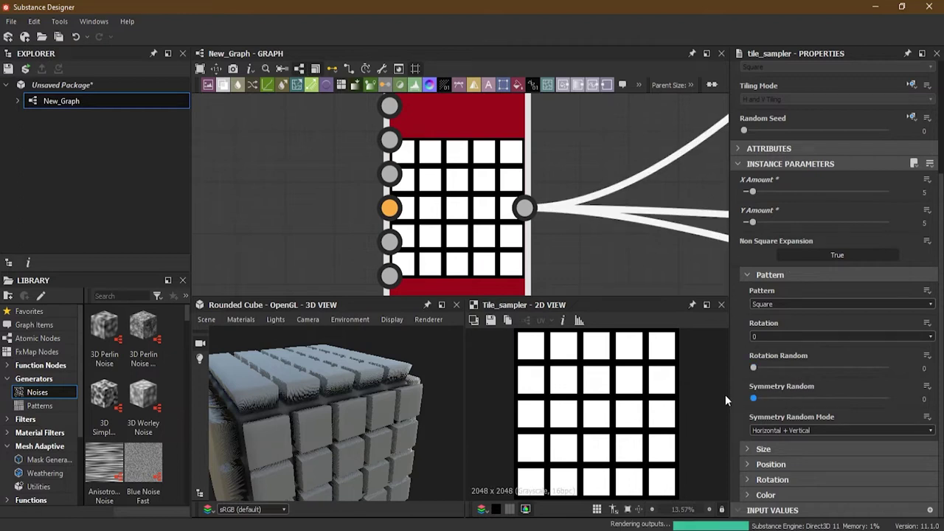
left_click(747, 275)
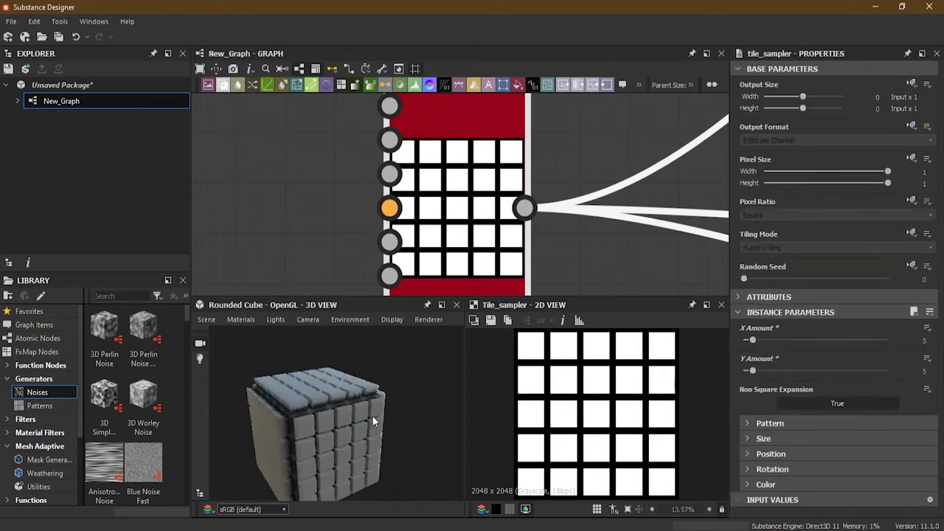
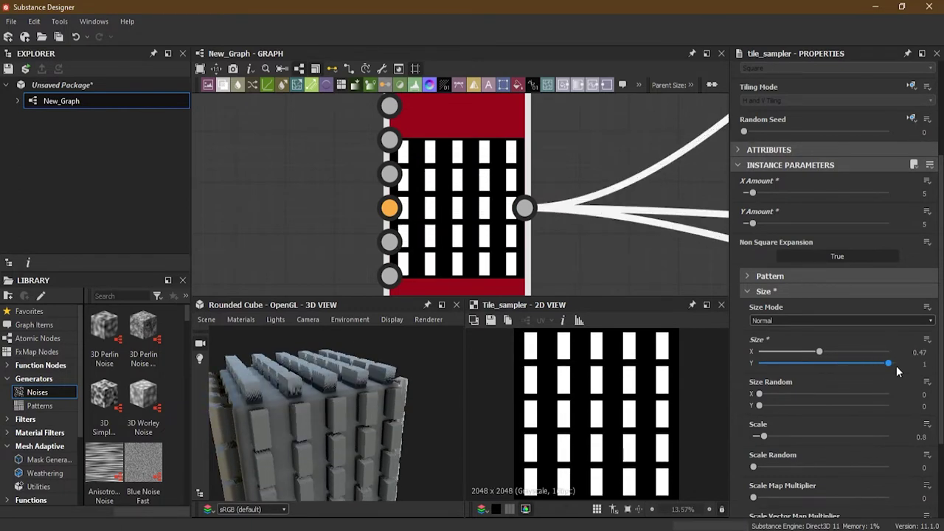
Step: Set the Tile Sampler's Size X to 1 and its Scale to 0.48
left_click_drag(819, 353, 892, 355)
scroll(829, 356, "down", 1)
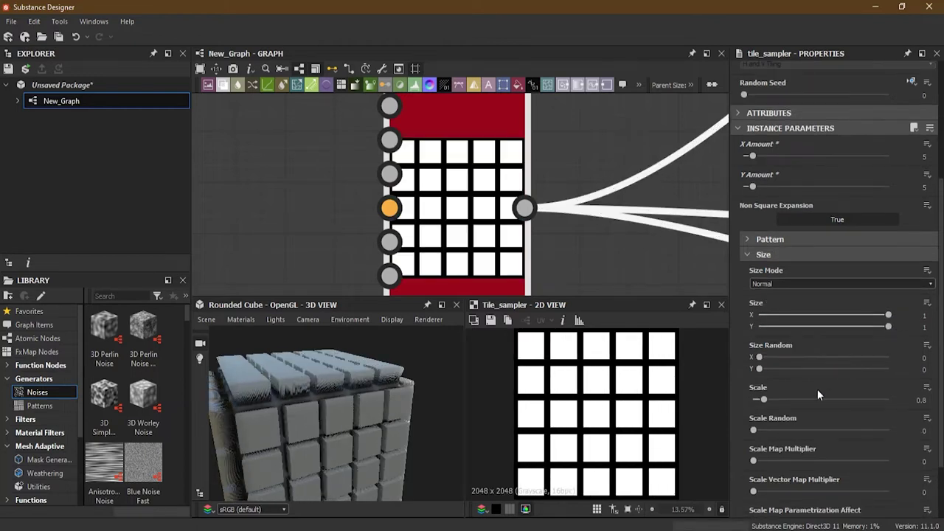
mouse_move(764, 399)
left_mouse_down()
mouse_move(775, 400)
mouse_move(760, 404)
left_mouse_up()
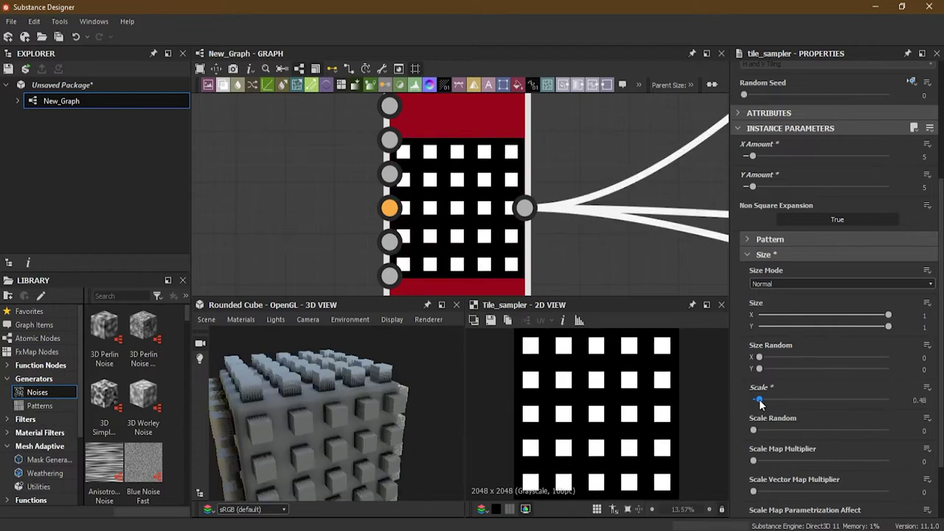
Step: Try a Size Random X of 0.6 and a Size of 0.68 by 0.37, restoring the original values after each
left_click_drag(760, 358, 836, 358)
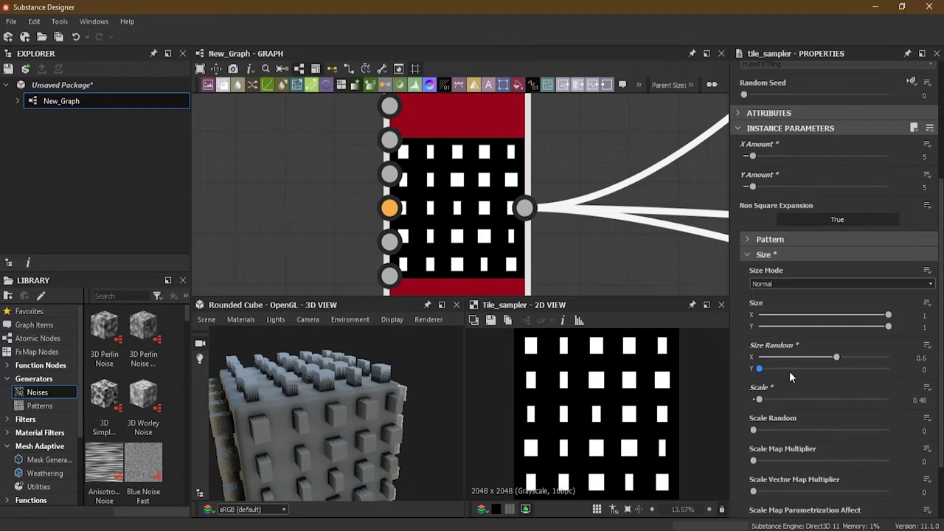
left_click_drag(832, 357, 758, 357)
left_click_drag(888, 315, 853, 333)
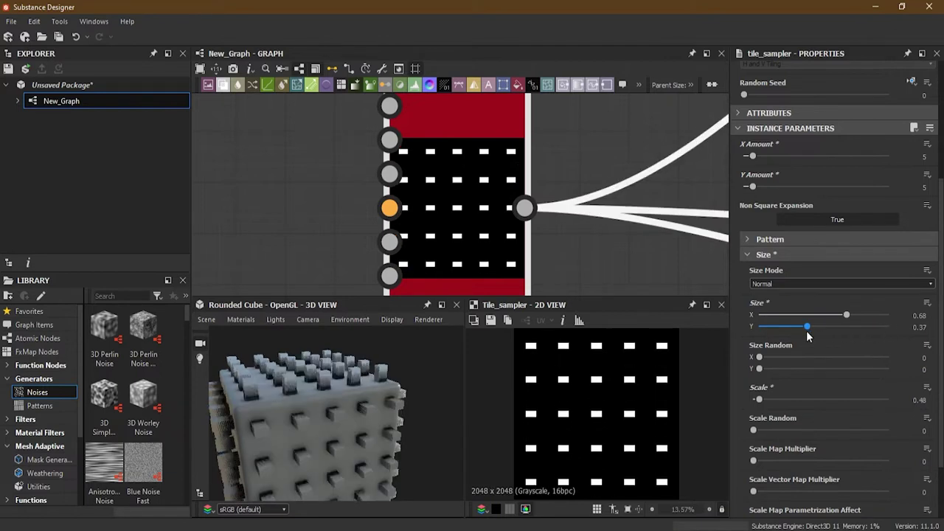
left_click_drag(851, 325, 885, 313)
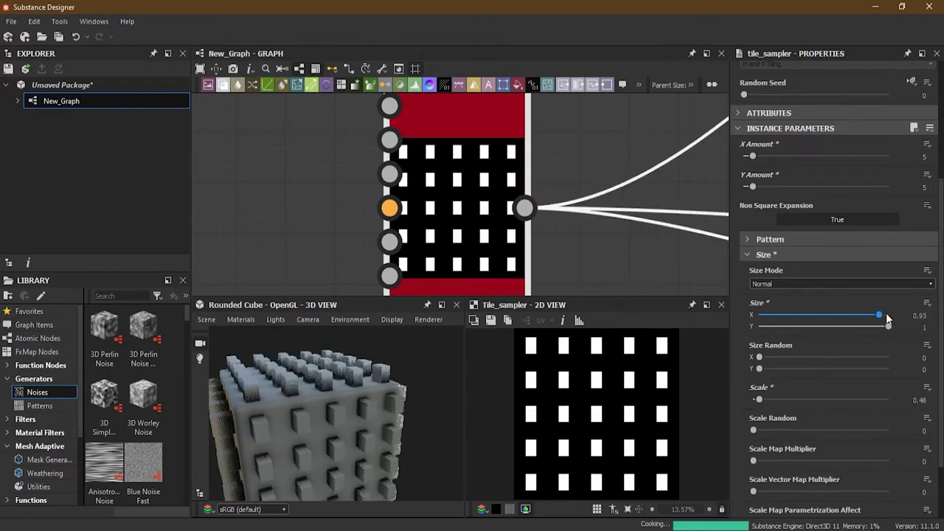
Step: Switch the Size Mode to Keep Ratio and try a Size X of 0.42 before returning it to 1
left_click(805, 285)
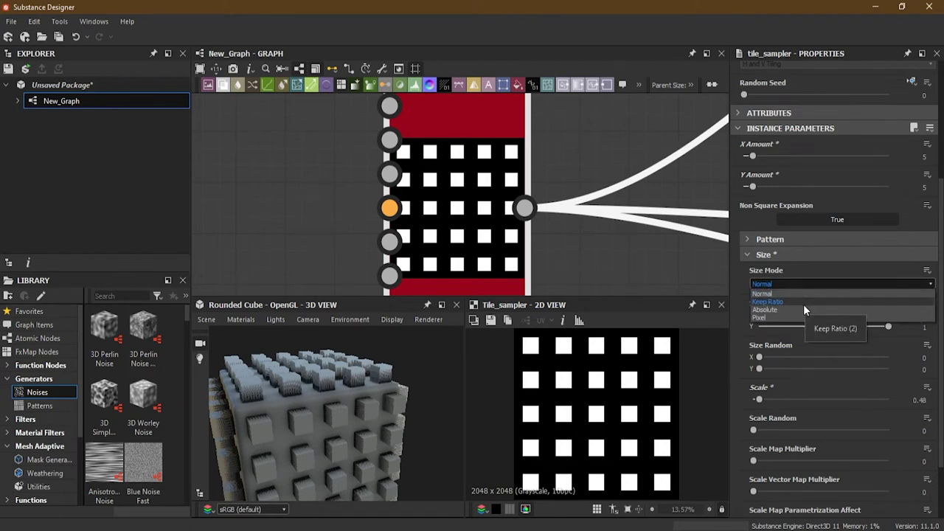
left_click(804, 305)
left_click_drag(888, 314, 811, 315)
mouse_move(887, 326)
left_mouse_down()
mouse_move(812, 326)
mouse_move(888, 326)
left_mouse_up()
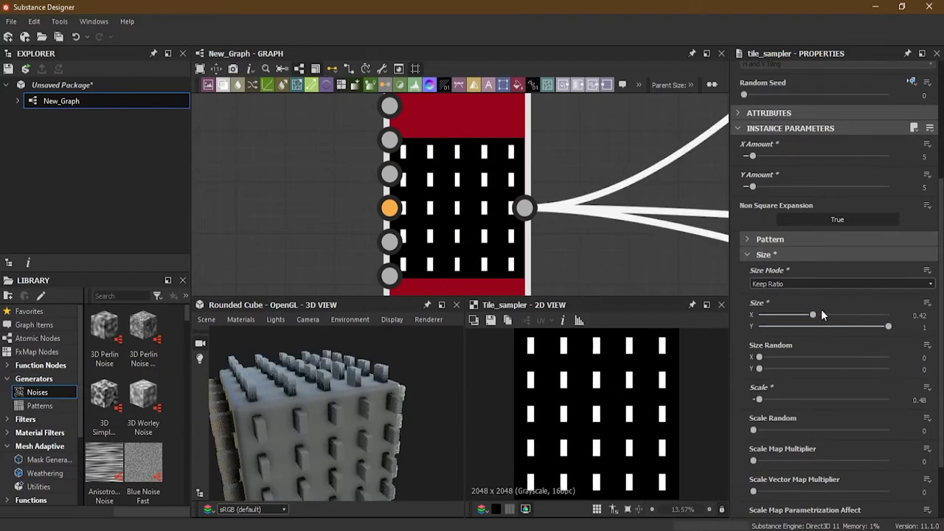
left_click_drag(813, 315, 893, 315)
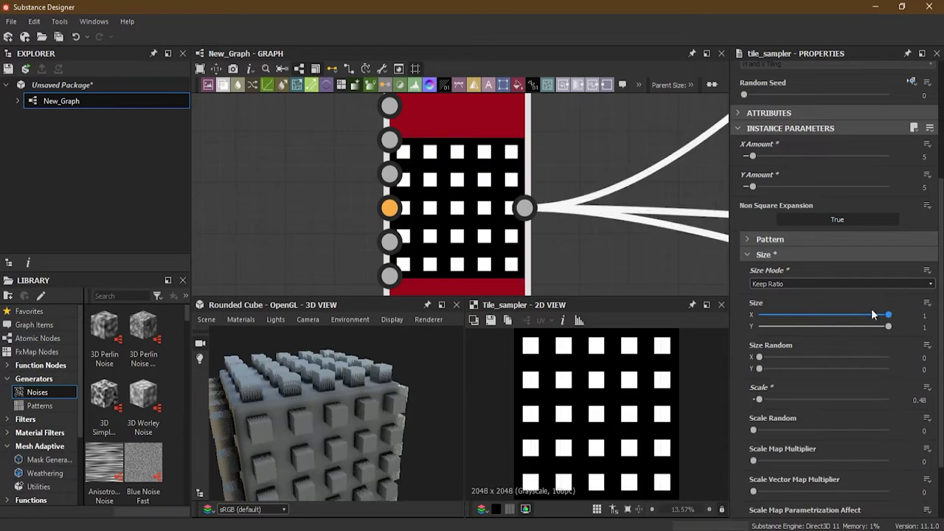
Step: Switch the Size Mode to Absolute and set the absolute size to 0.14 in X and 0.3 in Y
left_click(793, 286)
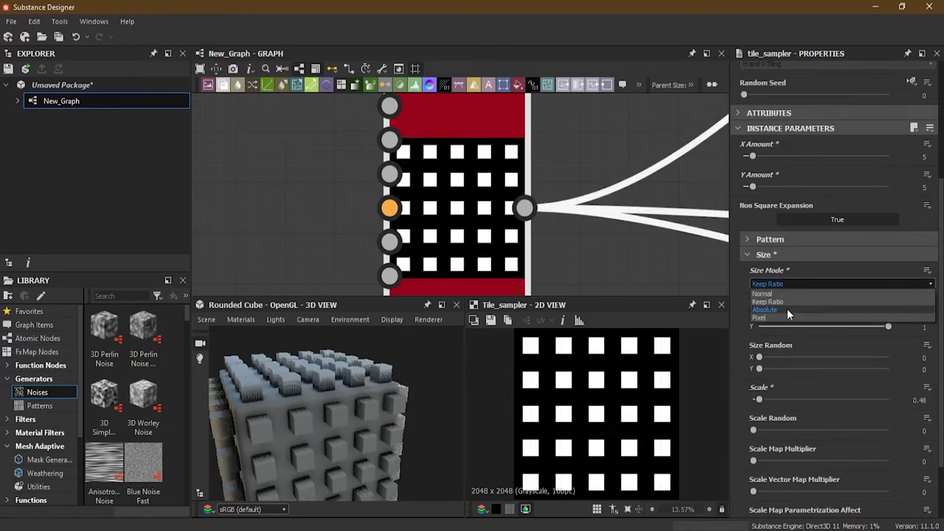
left_click(787, 308)
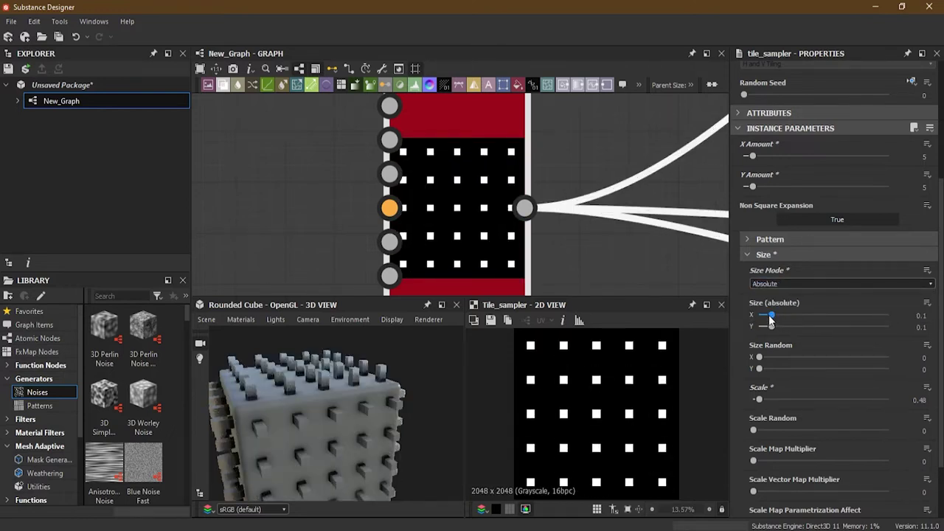
mouse_move(771, 317)
left_mouse_down()
mouse_move(813, 316)
mouse_move(797, 327)
mouse_move(776, 313)
left_mouse_up()
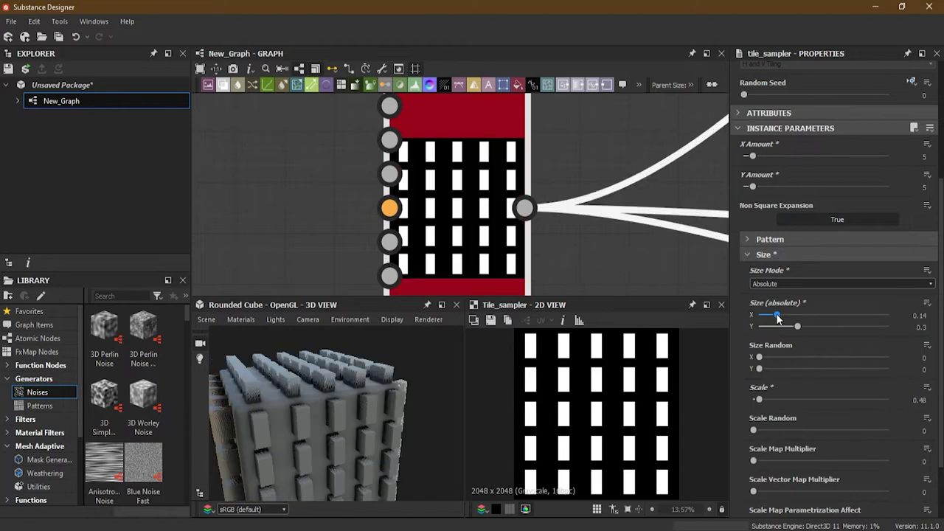
Step: Compare the Keep Ratio, Absolute and Pixel size modes, then set the Size Mode back to Normal
left_click(789, 282)
left_click(785, 300)
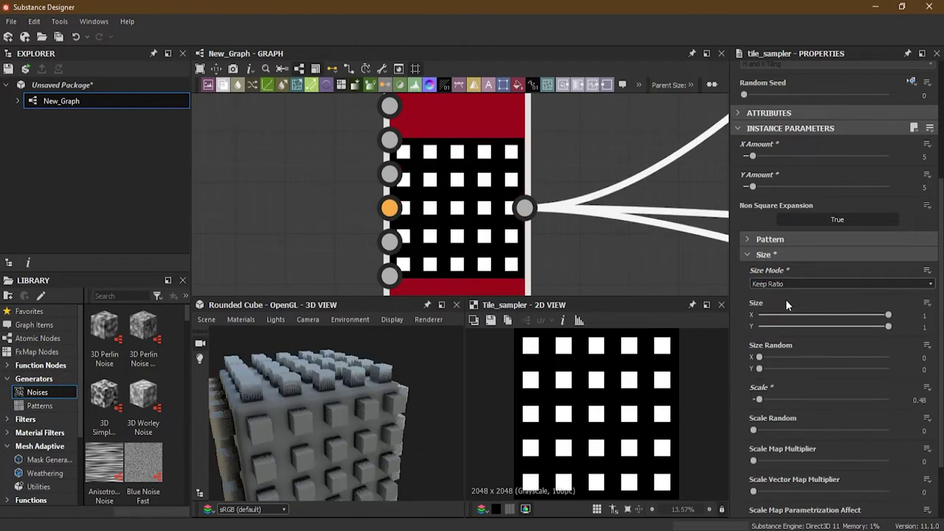
left_click(795, 283)
left_click(788, 307)
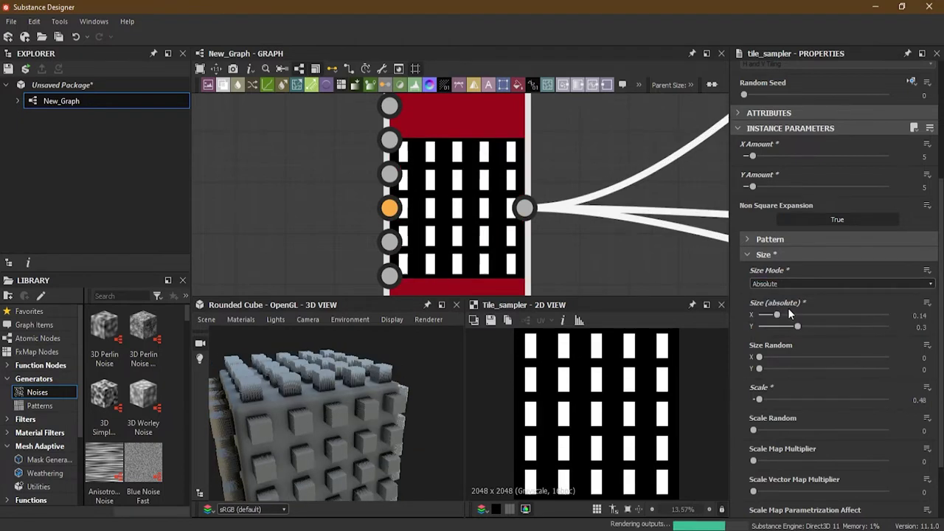
left_click(788, 287)
left_click(787, 317)
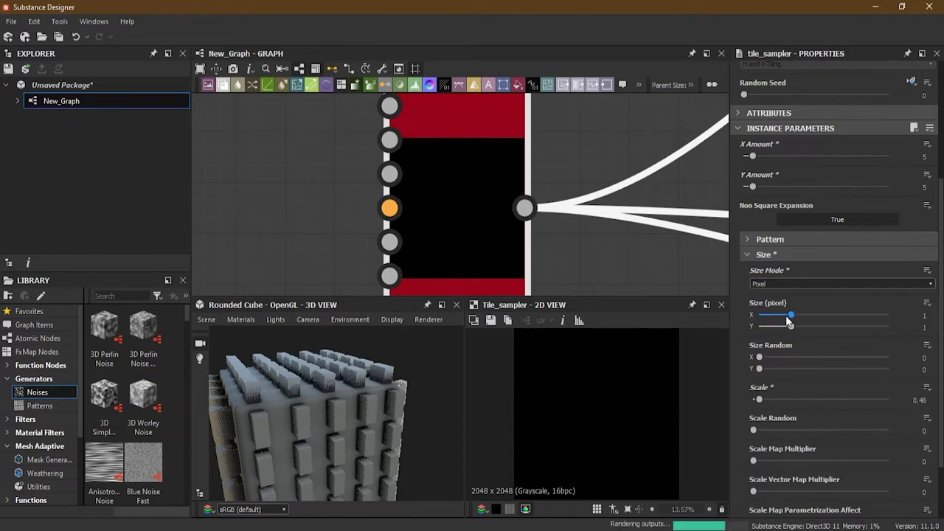
left_click(802, 284)
left_click(798, 294)
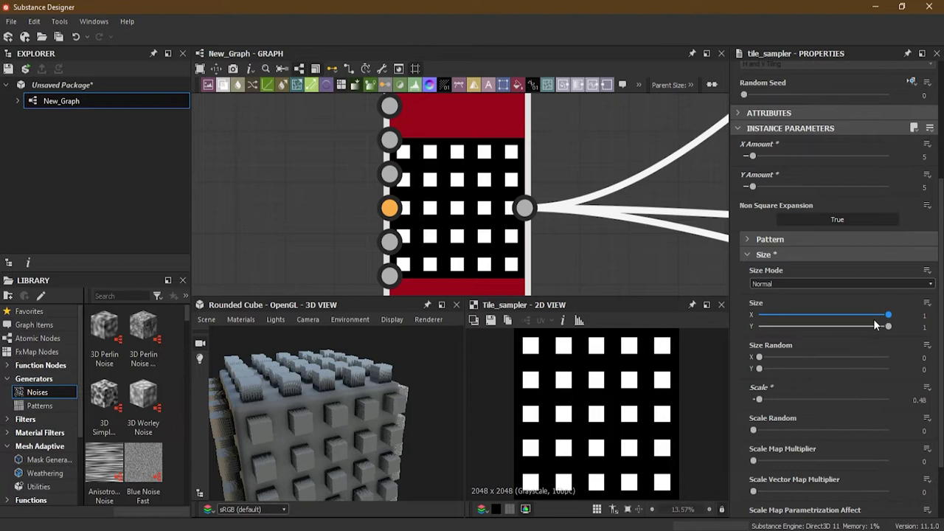
Step: Set Size Random X to 0.85 and inspect the varied tile widths on the cube and in the 2D view
left_click_drag(887, 315, 914, 317)
left_click_drag(759, 357, 849, 361)
left_click_drag(358, 451, 301, 415)
left_click_drag(848, 357, 870, 363)
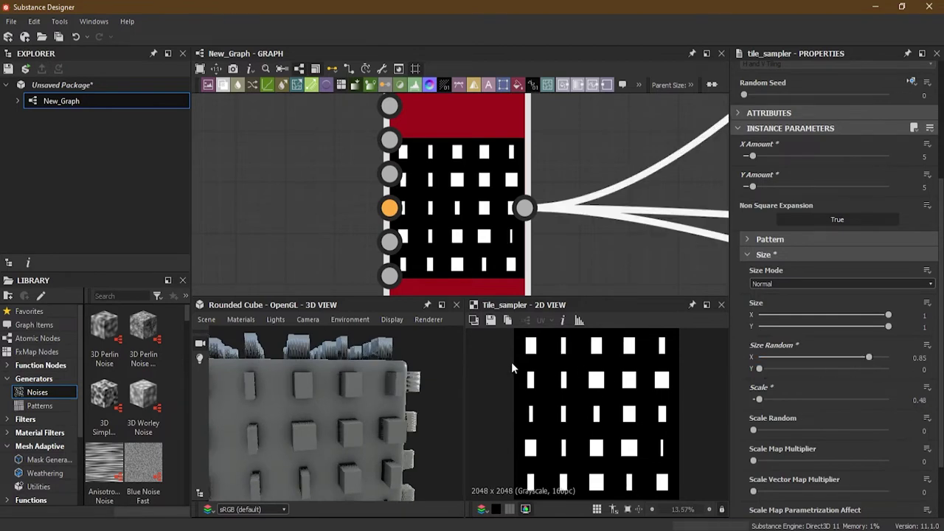
scroll(550, 377, "up", 2)
scroll(635, 433, "down", 2)
Step: Set Size Random Y to 0.75 and inspect the varied blocks in the 2D view and around the cube
left_click_drag(759, 368, 856, 373)
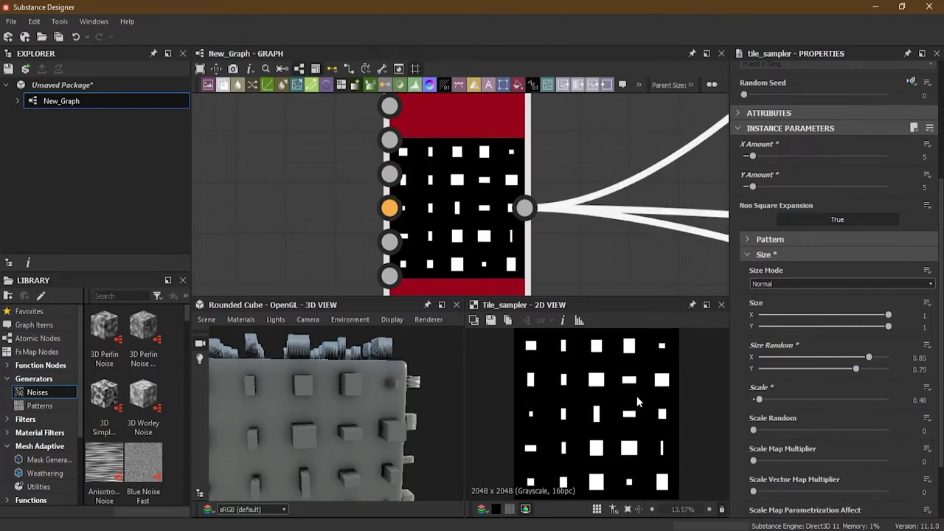
scroll(618, 413, "up", 2)
scroll(556, 441, "down", 3)
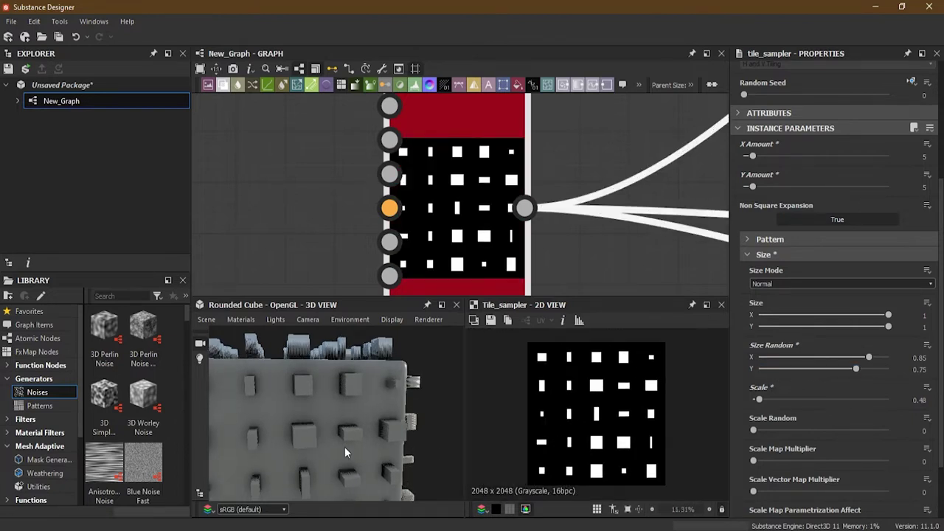
scroll(290, 429, "down", 5)
left_click_drag(290, 429, 340, 446)
scroll(314, 409, "up", 3)
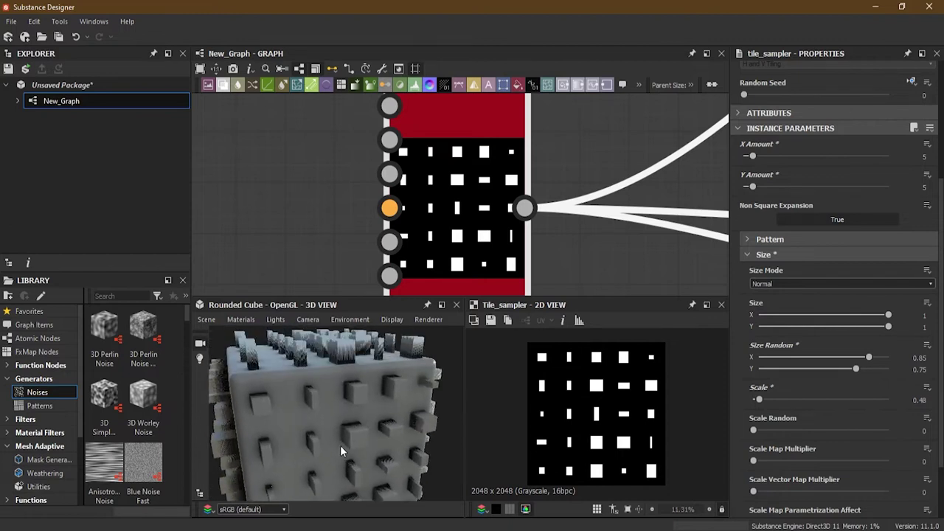
Step: Compare the Keep Ratio, Absolute and Pixel size modes on the randomly sized tiles, then set the Size Mode back to Normal
left_click(794, 284)
left_click(790, 299)
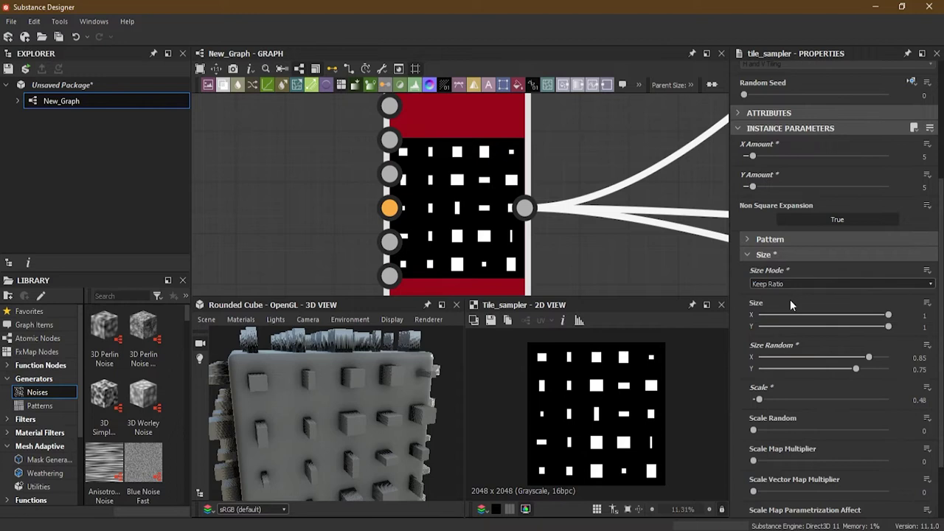
left_click(786, 283)
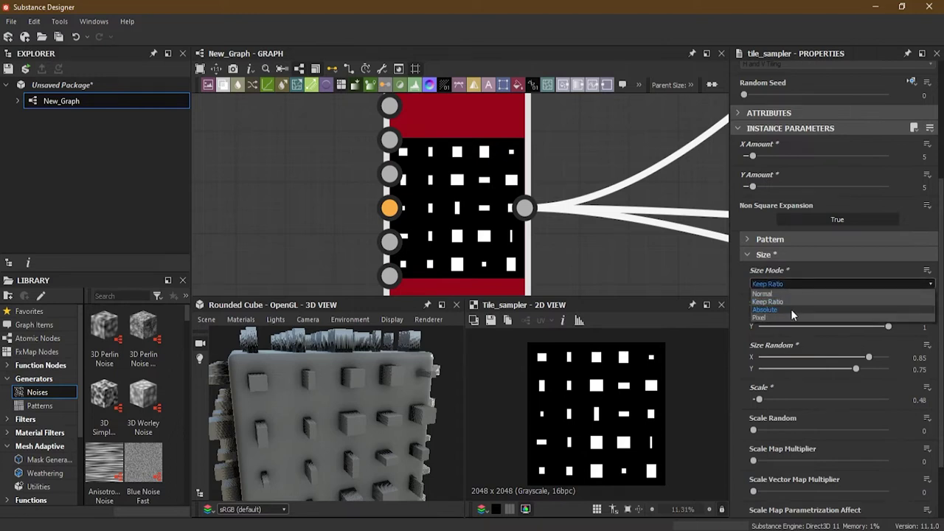
left_click(791, 309)
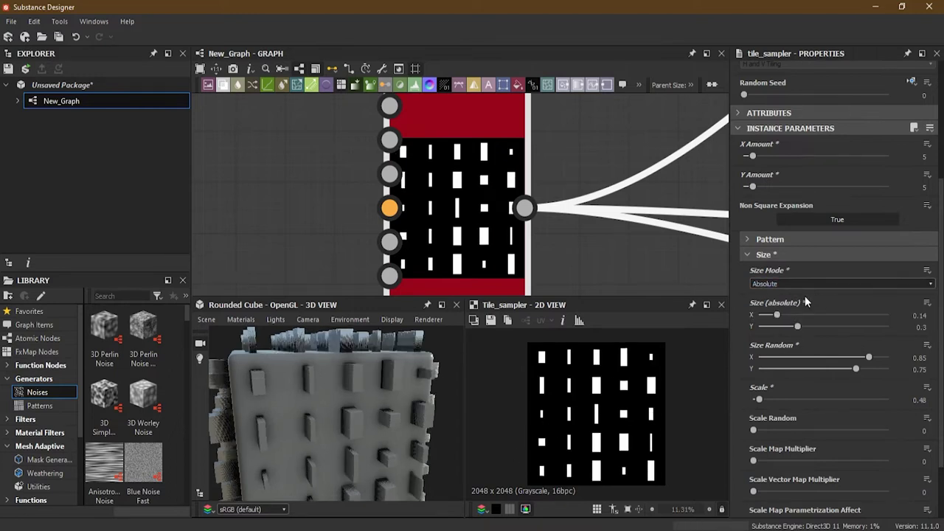
left_click(785, 286)
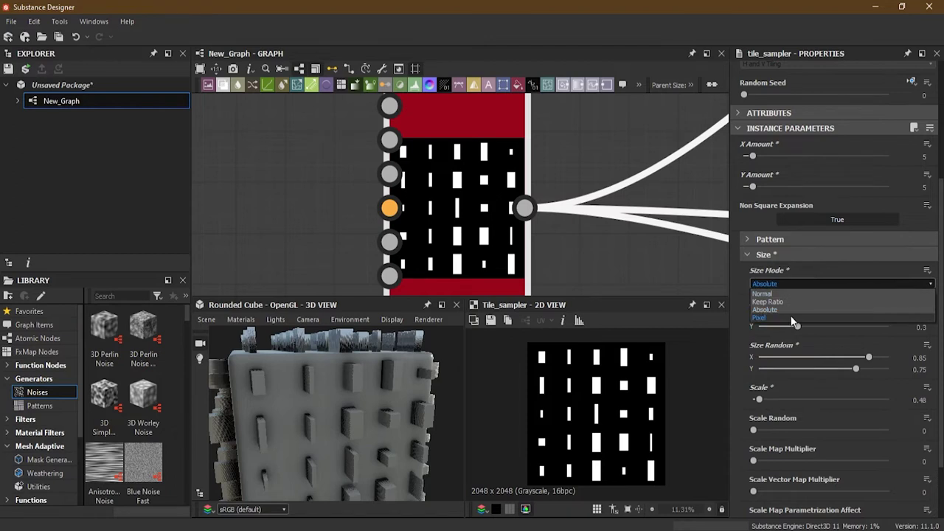
left_click(792, 319)
left_click(788, 283)
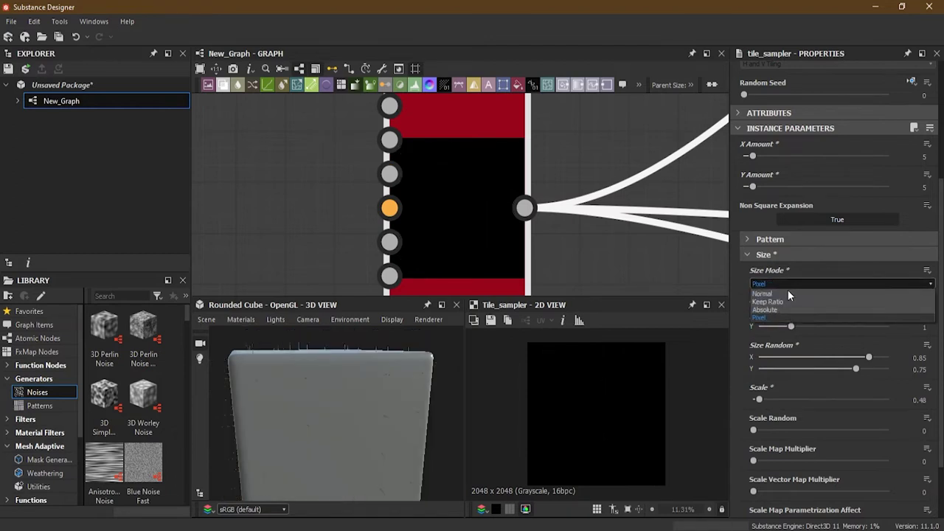
left_click(787, 302)
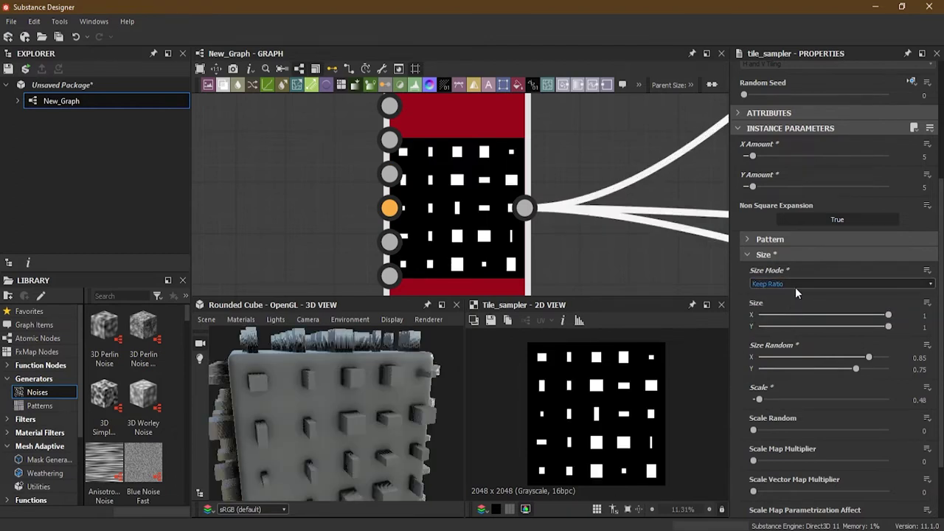
left_click(794, 285)
left_click(785, 290)
Step: Set the Tile Sampler's Scale to 0.65 while viewing the blocks on the cube from above
scroll(402, 442, "down", 3)
left_click_drag(383, 432, 383, 457)
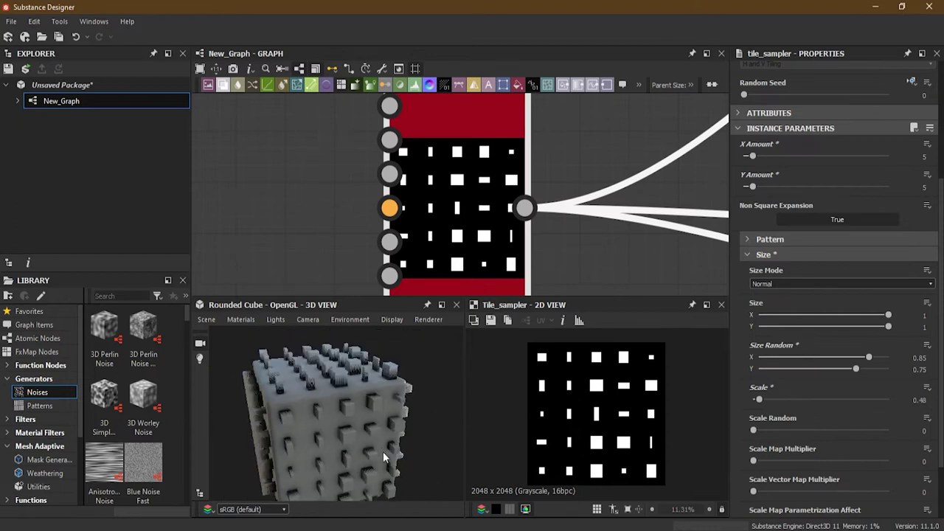
left_click_drag(762, 405, 763, 403)
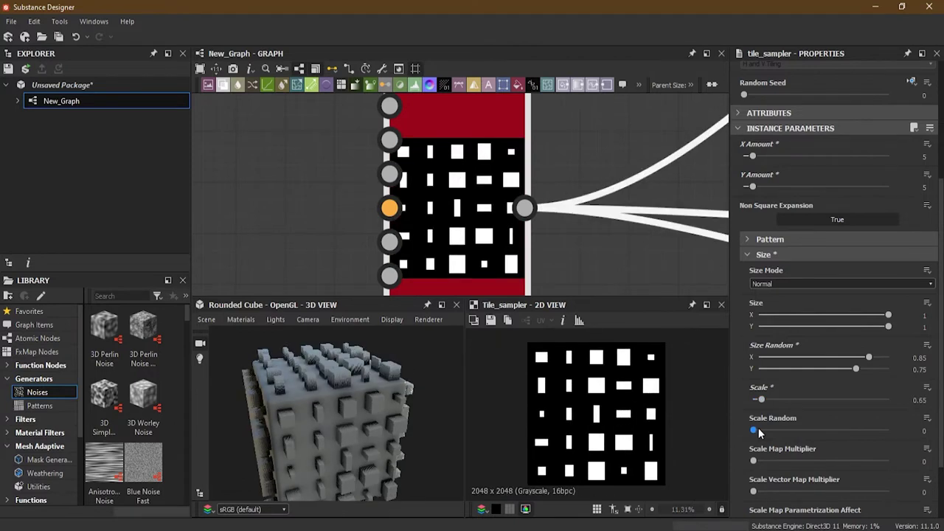
Step: Reset Size Random X and Y to 0 and set the Scale to 0.7
scroll(782, 427, "down", 2)
scroll(796, 425, "up", 1)
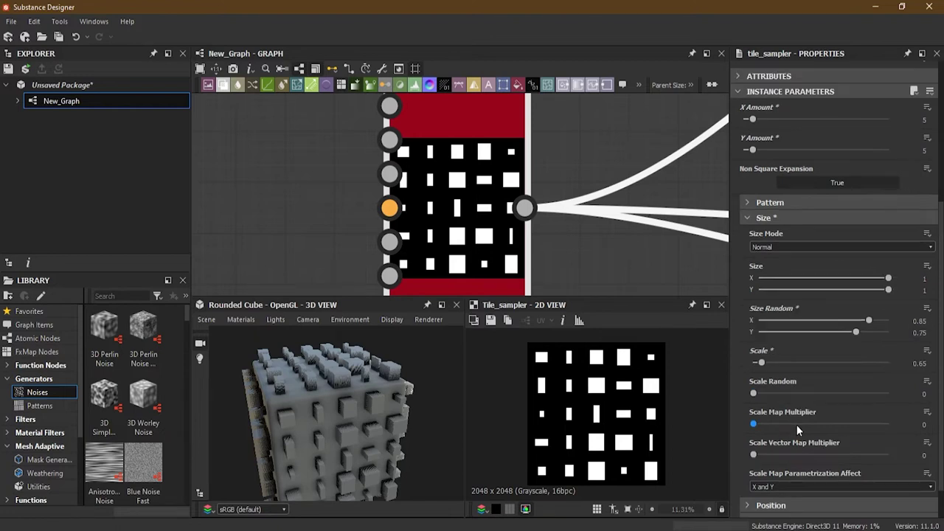
scroll(766, 419, "down", 1)
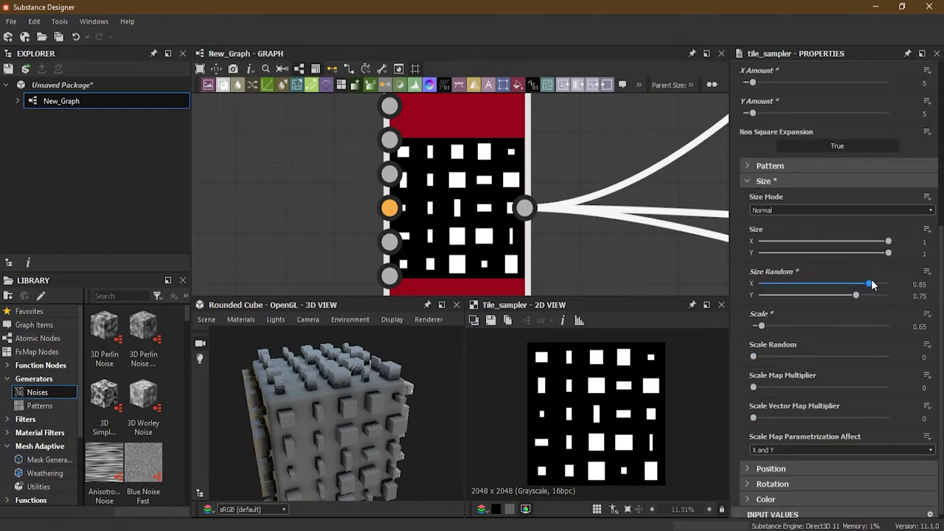
left_click_drag(870, 285, 753, 285)
left_click_drag(855, 294, 756, 295)
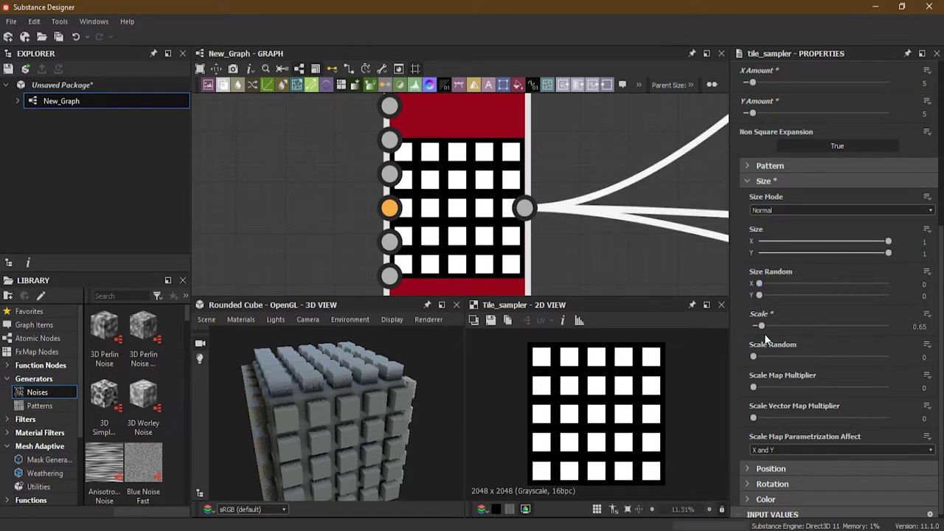
left_click_drag(761, 329, 761, 326)
left_click_drag(761, 326, 763, 328)
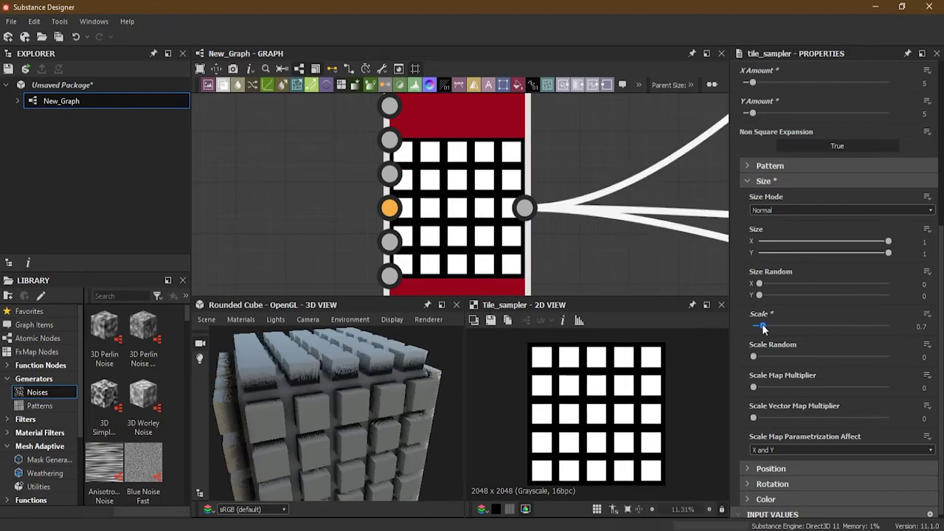
Step: Try Scale Random at 0.95, inspect the varied block scales on the cube, then reset it to 0
left_click_drag(754, 357, 884, 358)
left_click_drag(413, 399, 337, 404)
right_click_drag(338, 404, 459, 414)
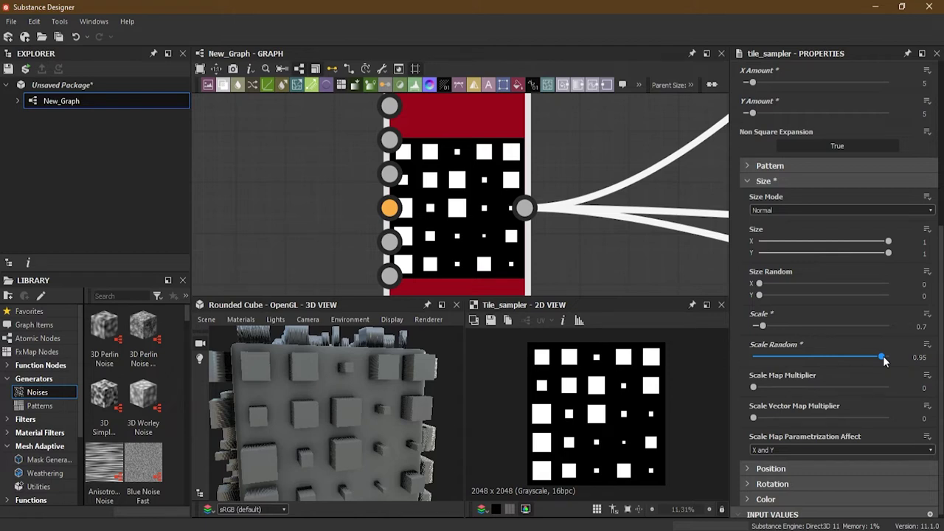
left_click_drag(883, 356, 749, 358)
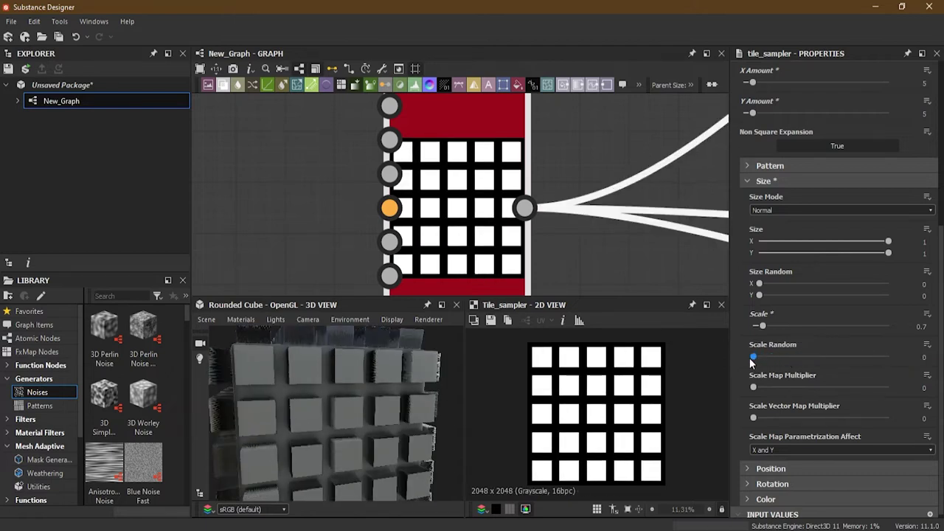
Step: Test the Scale Map Multiplier without a connected map and examine the Tile Sampler's map inputs in the graph
mouse_move(754, 391)
left_mouse_down()
mouse_move(859, 394)
mouse_move(748, 398)
left_mouse_up()
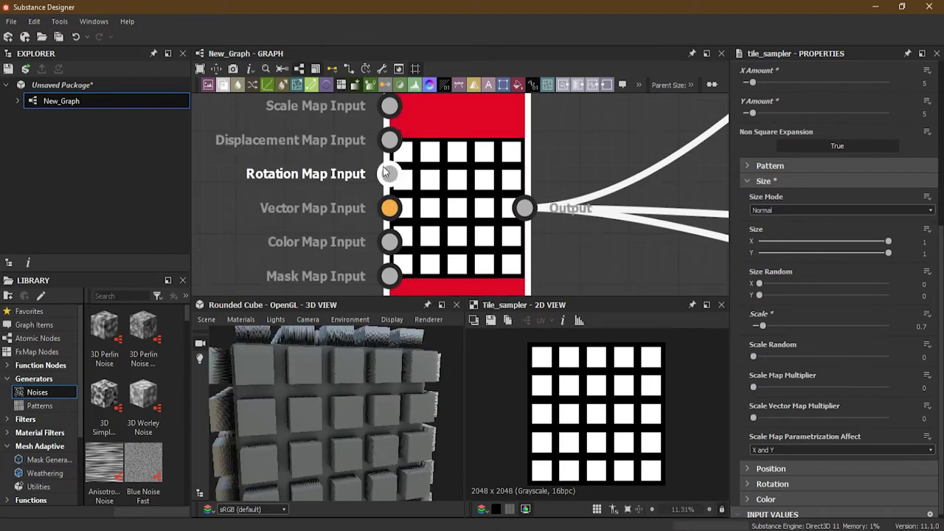
scroll(348, 182, "down", 1)
scroll(349, 183, "down", 1)
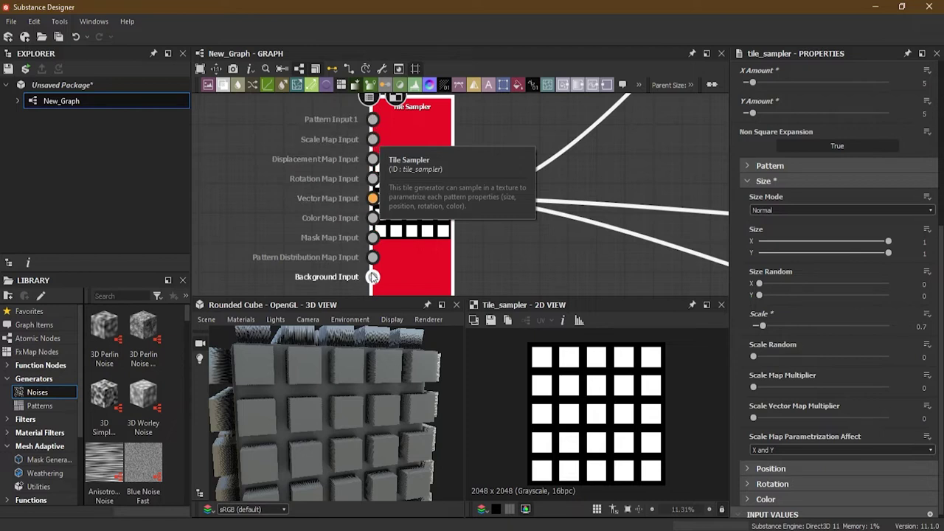
Step: Add a Star node to the graph beside the Tile Sampler's inputs
middle_click_drag(253, 156, 356, 183)
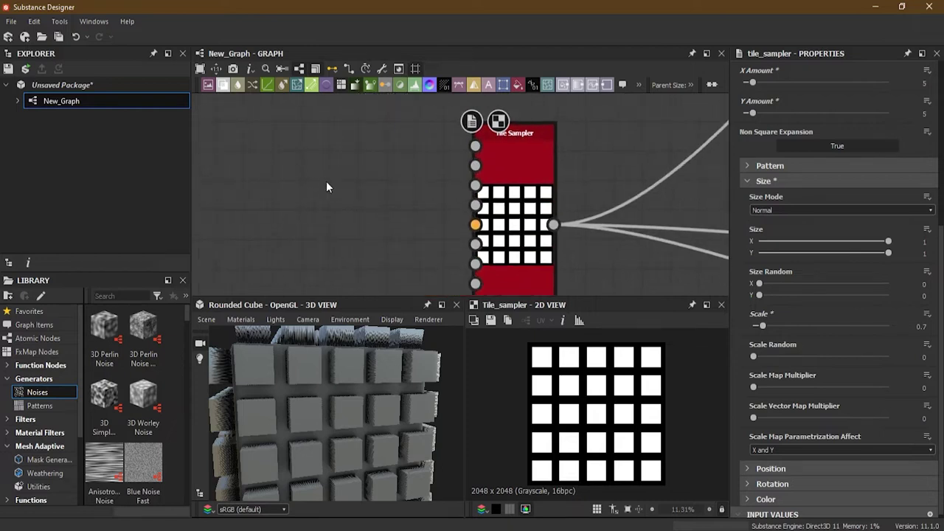
key("space")
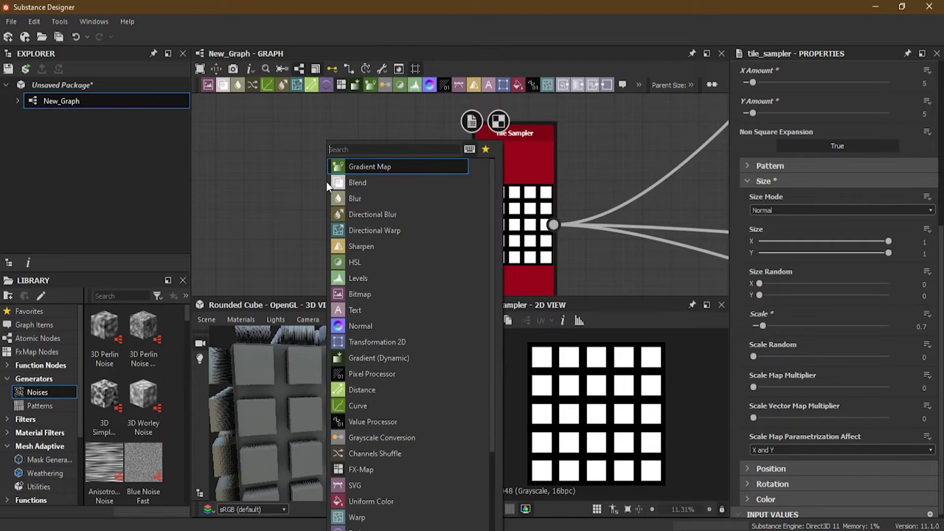
type("star")
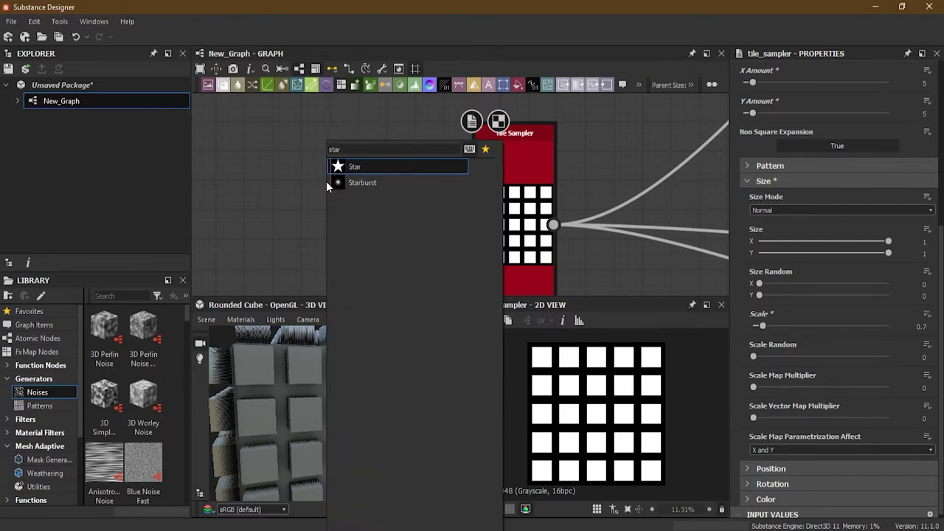
left_click(356, 170)
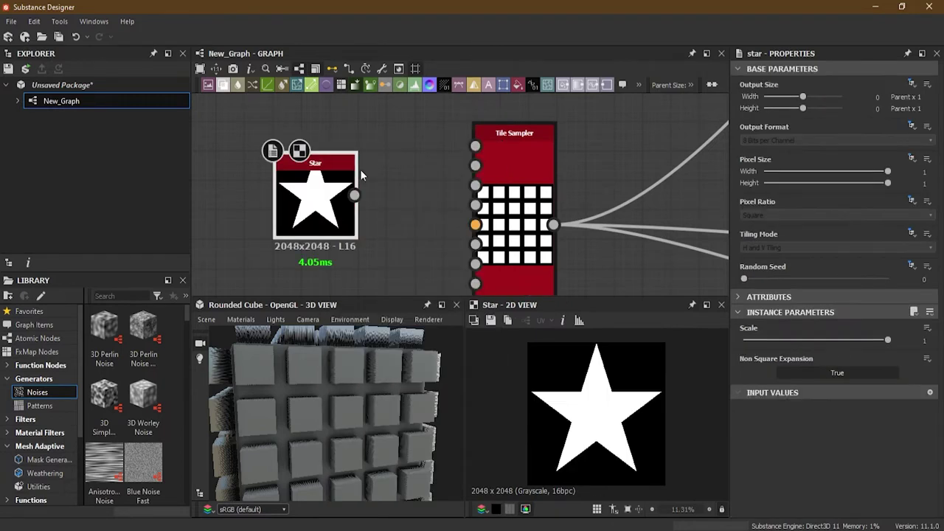
Step: Try the Star node's Scale and Non Square Expansion parameters, then restore them to 1 and True
left_click_drag(885, 351, 913, 352)
scroll(367, 198, "up", 3)
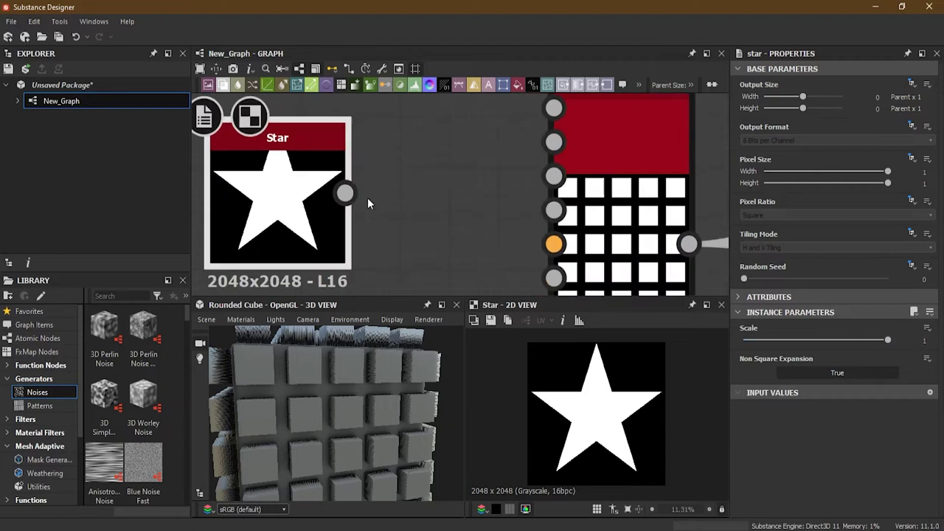
left_click(833, 374)
left_click_drag(885, 339, 922, 357)
left_click(855, 376)
Step: Connect the Star output to the Tile Sampler's Scale Map Input and bring up the sampler's scale map parameters
mouse_move(345, 193)
left_mouse_down()
mouse_move(538, 155)
mouse_move(554, 142)
left_mouse_up()
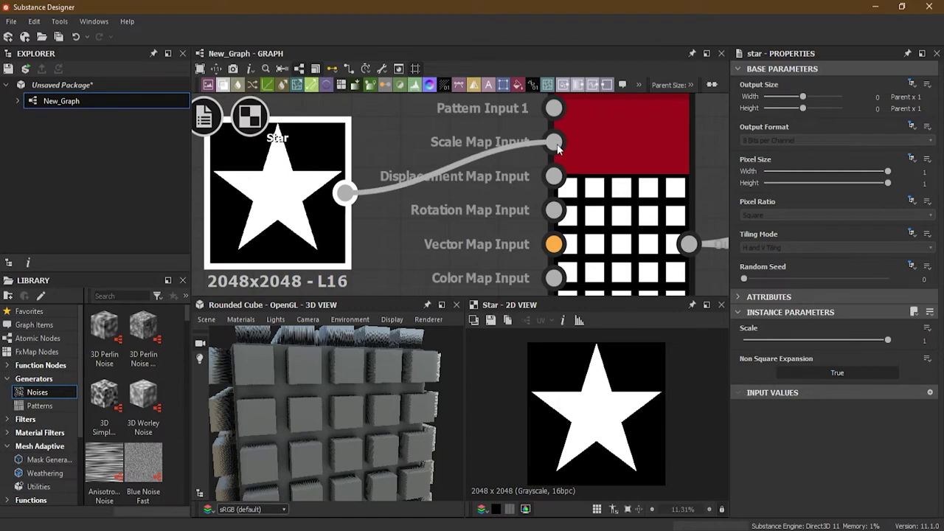
double_click(618, 137)
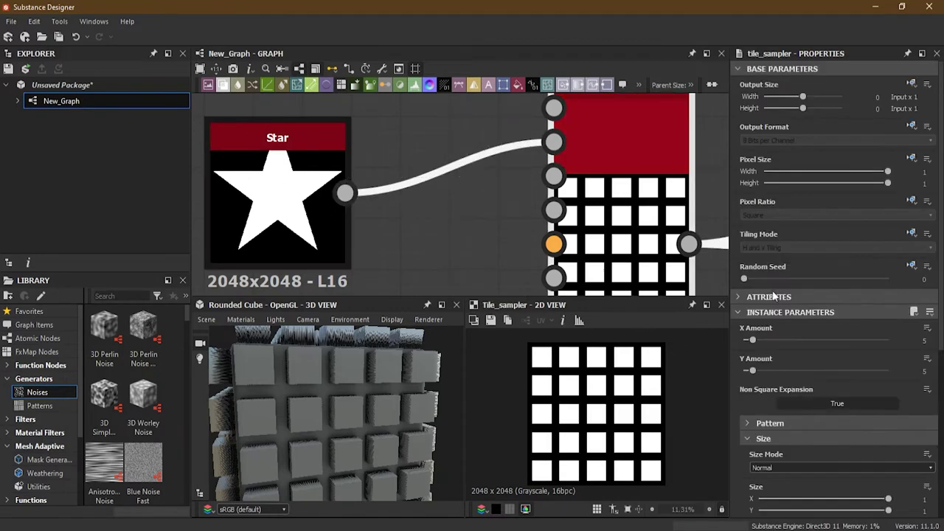
scroll(785, 354, "down", 5)
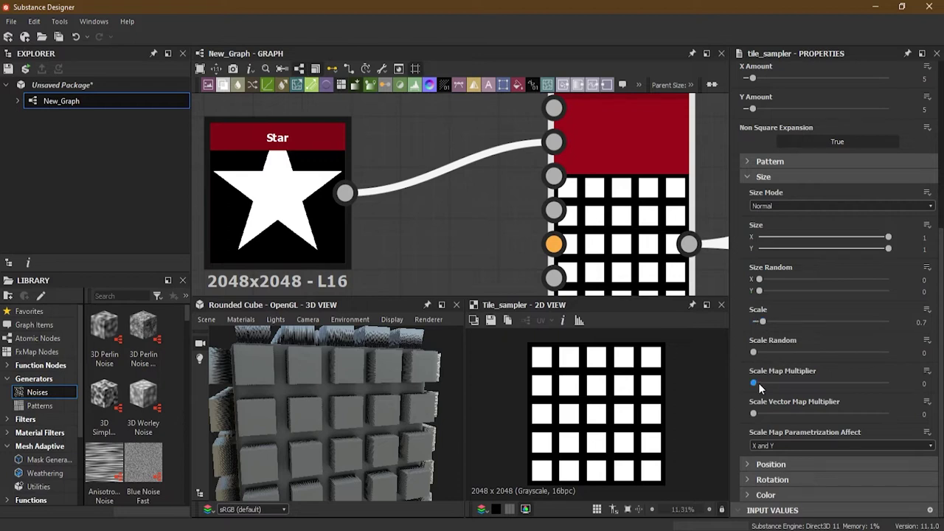
mouse_move(755, 387)
left_mouse_down()
mouse_move(808, 387)
mouse_move(753, 384)
left_mouse_up()
Step: Set the Tile Sampler's X Amount and Y Amount to 16
scroll(840, 333, "up", 3)
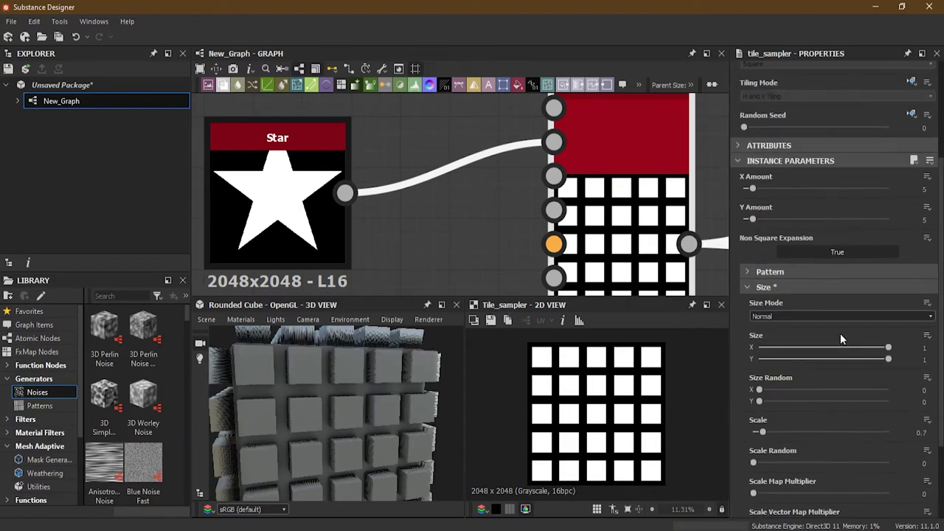
left_click(924, 188)
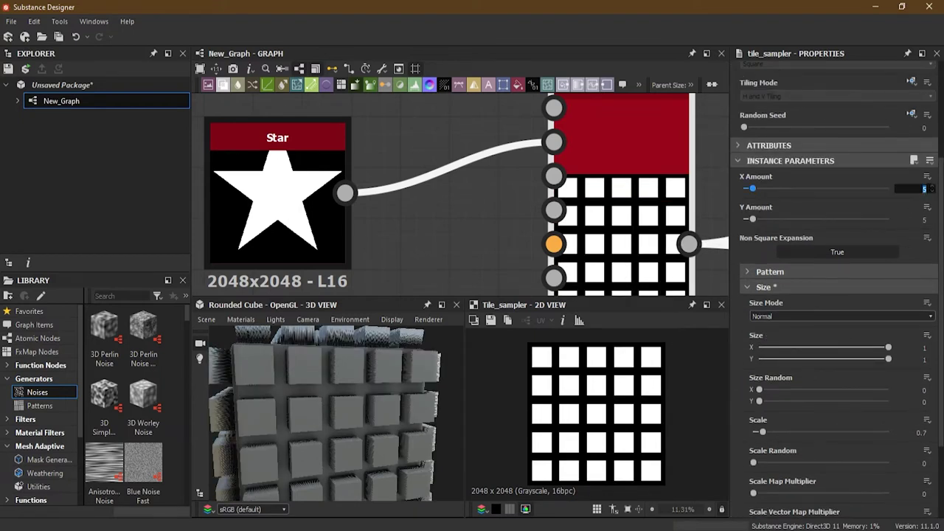
key("Tab")
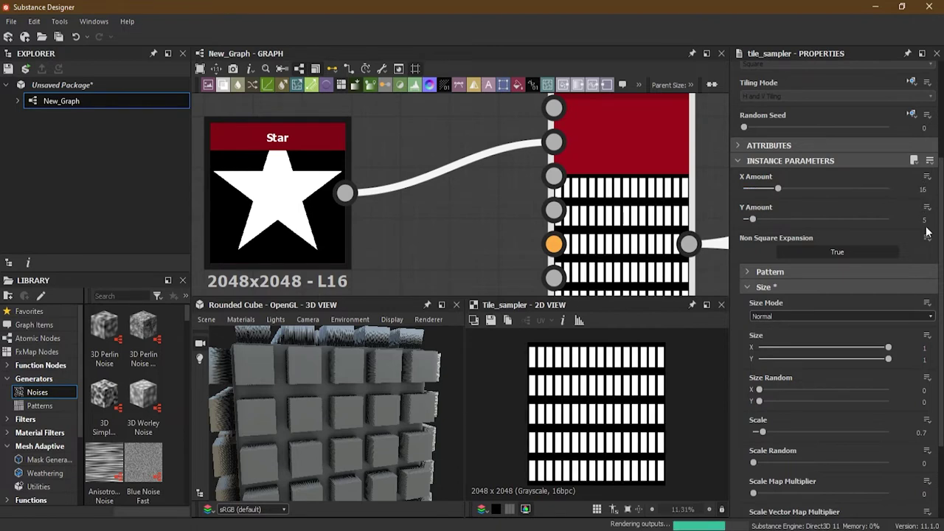
type("16")
key("Return")
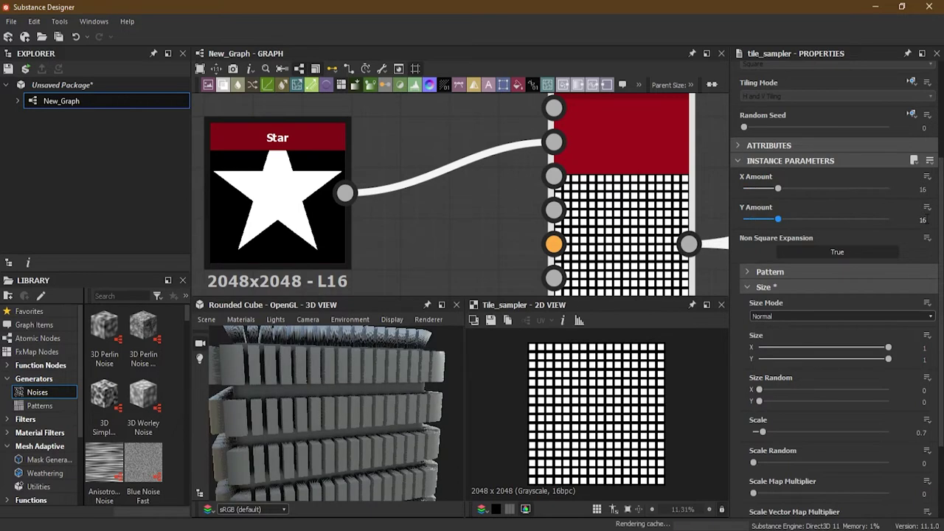
Step: Line up the Star node with the Scale Map Input, set Scale Map Multiplier to 0.53 and inspect the resulting pattern
scroll(818, 420, "down", 2)
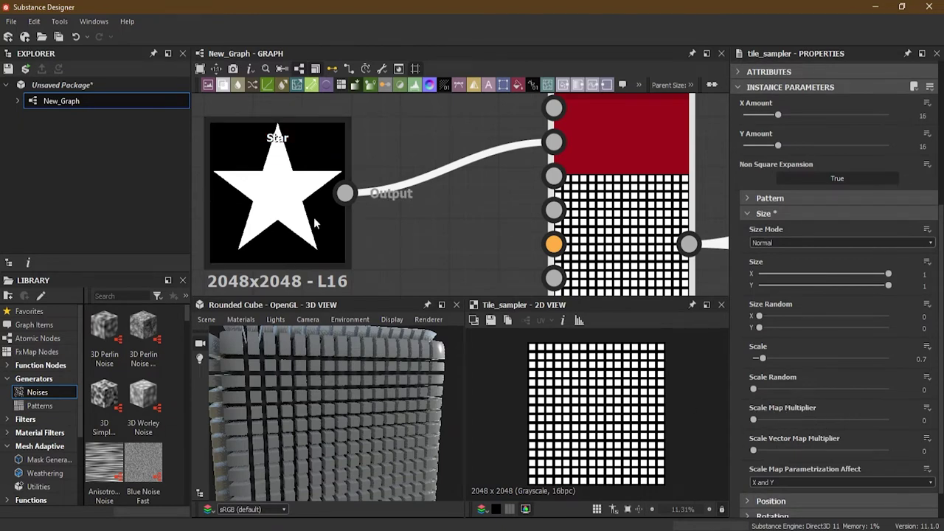
scroll(336, 207, "down", 2)
left_click_drag(310, 194, 273, 161)
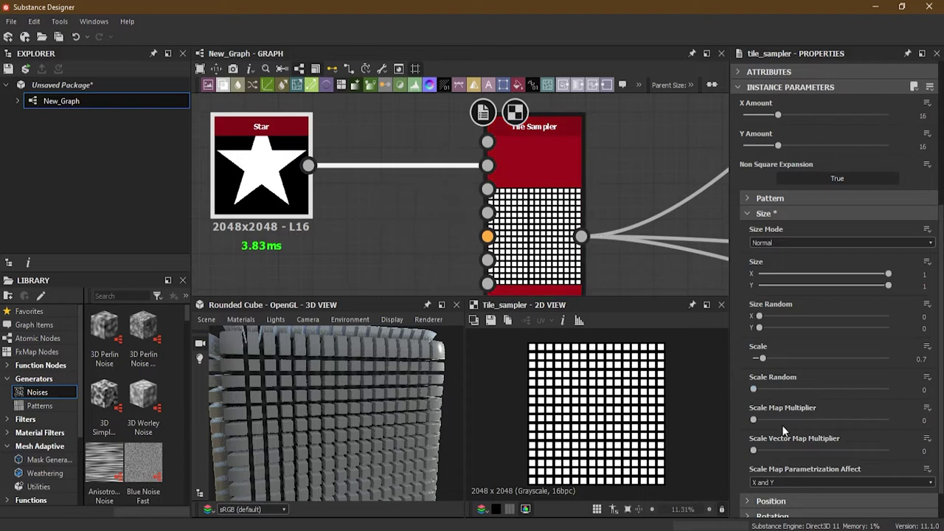
left_click_drag(753, 421, 825, 422)
left_click_drag(396, 387, 349, 380)
scroll(248, 157, "up", 2)
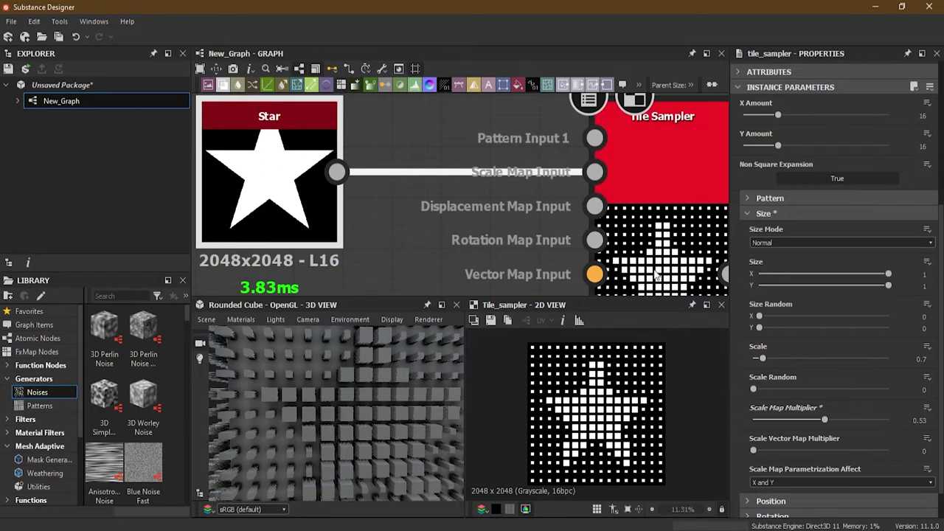
scroll(615, 205, "up", 3)
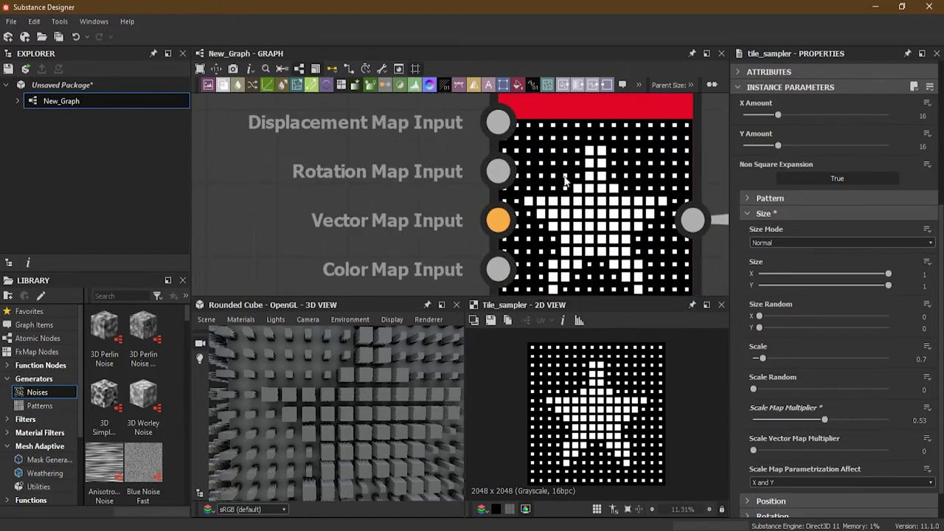
Step: Set the Scale Map Multiplier to 0.7 and Scale Random to 0.47, and review the pattern in the graph
left_click_drag(824, 419, 849, 424)
left_click_drag(753, 389, 816, 393)
scroll(427, 201, "down", 4)
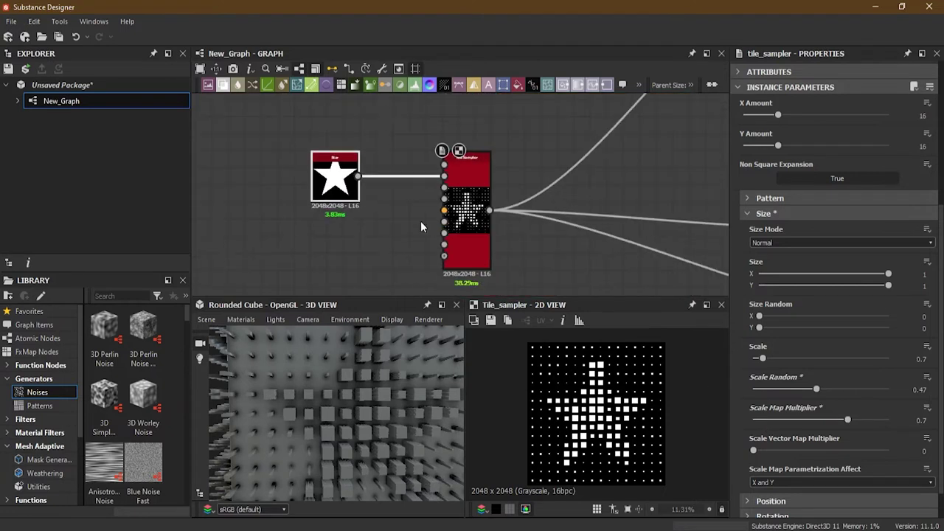
scroll(397, 232, "up", 4)
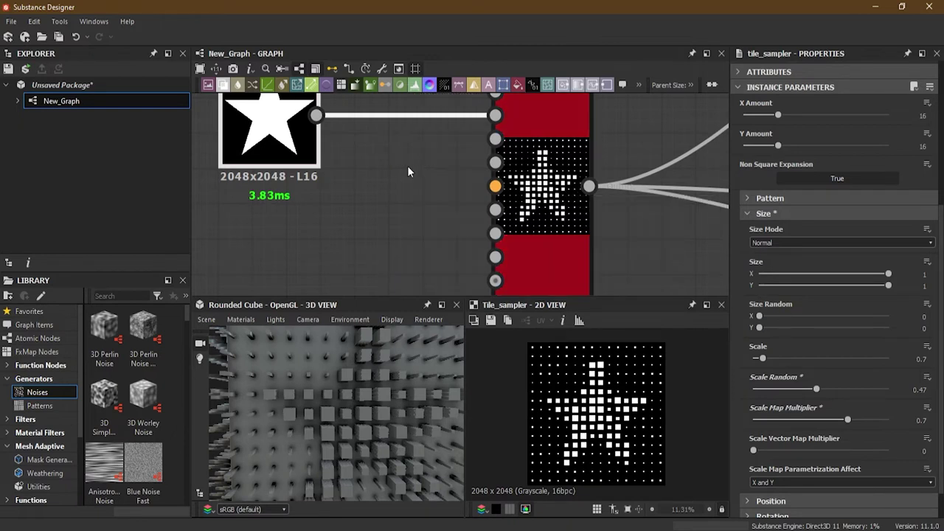
scroll(856, 352, "down", 1)
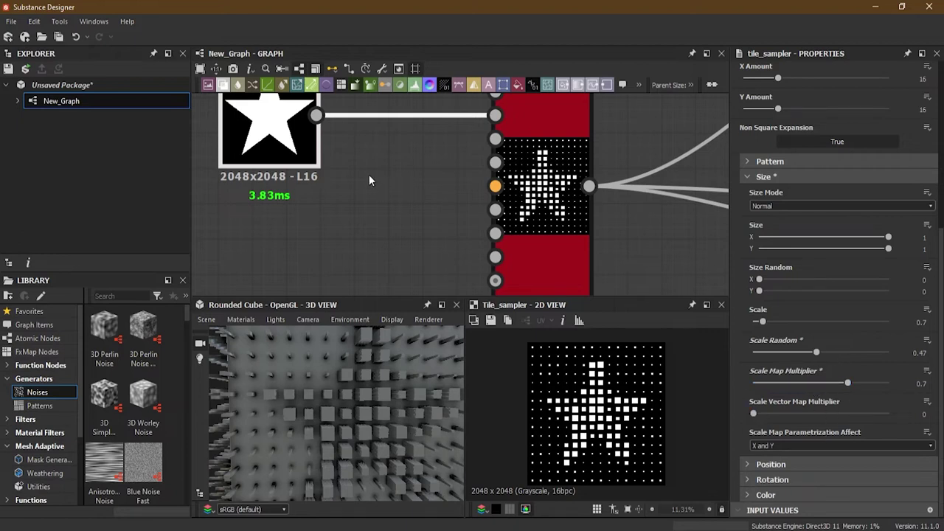
Step: Bring up the Tile Sampler's Size parameters again and set Scale Map Multiplier and Scale Random to 0
mouse_move(316, 115)
left_mouse_down()
mouse_move(461, 157)
mouse_move(496, 140)
mouse_move(413, 148)
mouse_move(328, 123)
left_mouse_up()
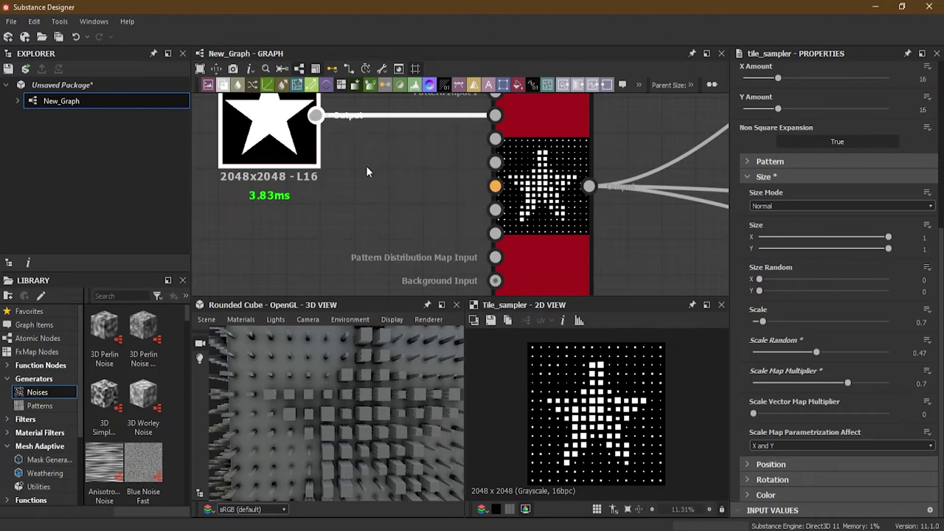
left_click(324, 132)
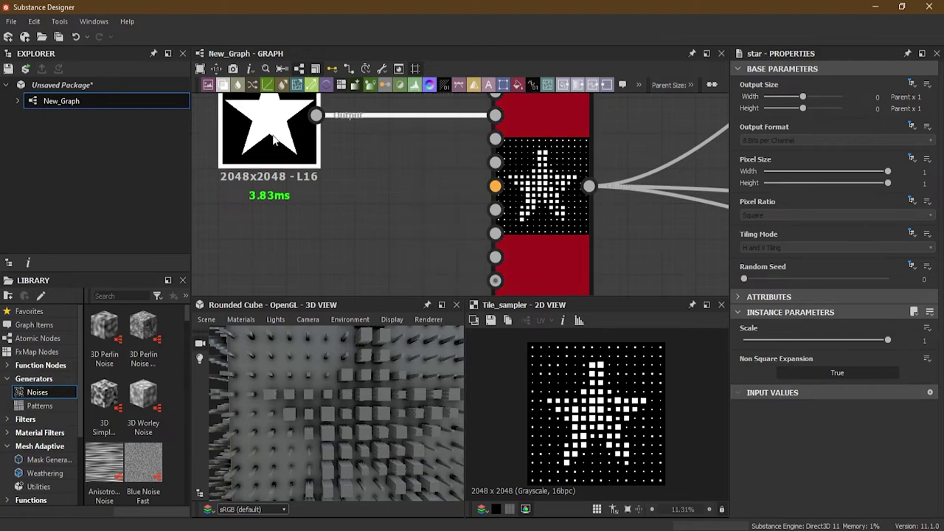
left_click(519, 123)
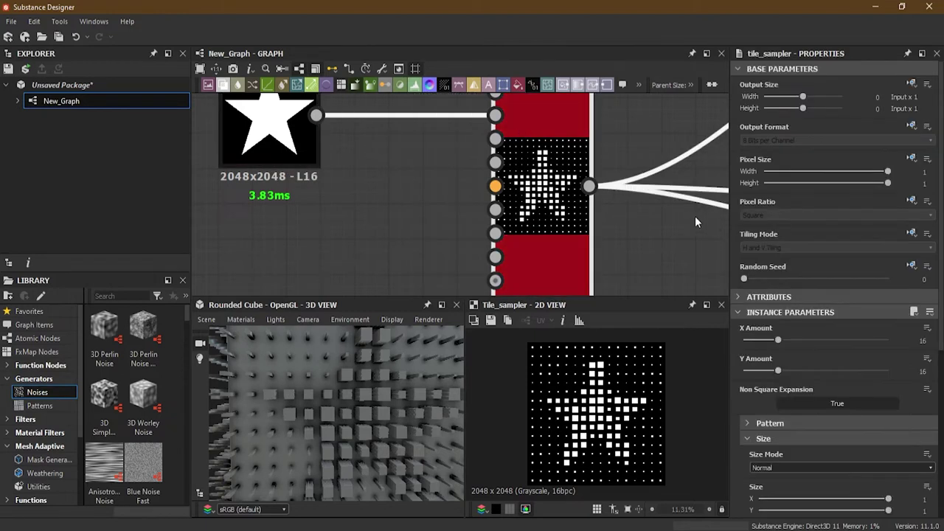
scroll(870, 374, "down", 1)
scroll(840, 358, "down", 6)
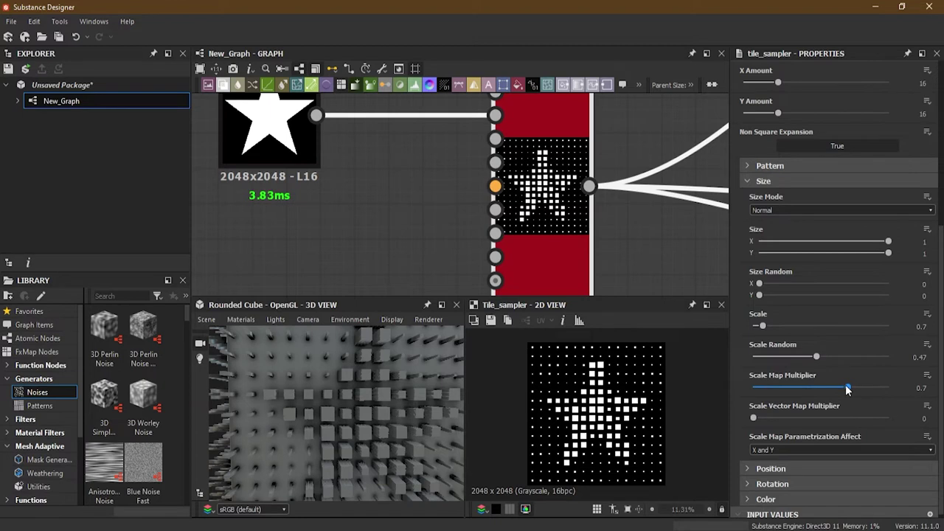
left_click_drag(847, 388, 742, 388)
left_click_drag(816, 356, 713, 350)
Step: Remove the link between Star and the Scale Map Input, and connect the Star output to the Tile Sampler's Vector Map Input
scroll(390, 200, "down", 4)
scroll(433, 181, "up", 3)
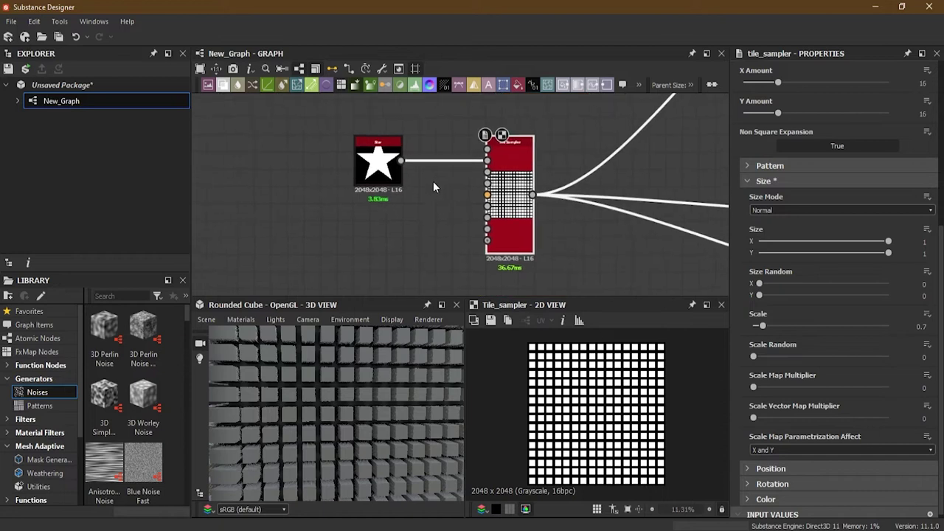
left_click_drag(435, 134, 443, 160)
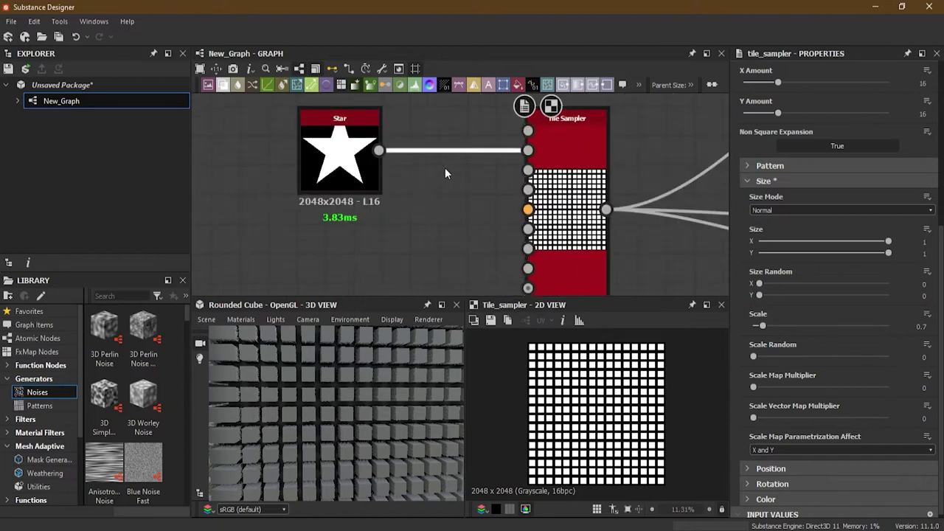
key("Delete")
left_click_drag(374, 151, 528, 210)
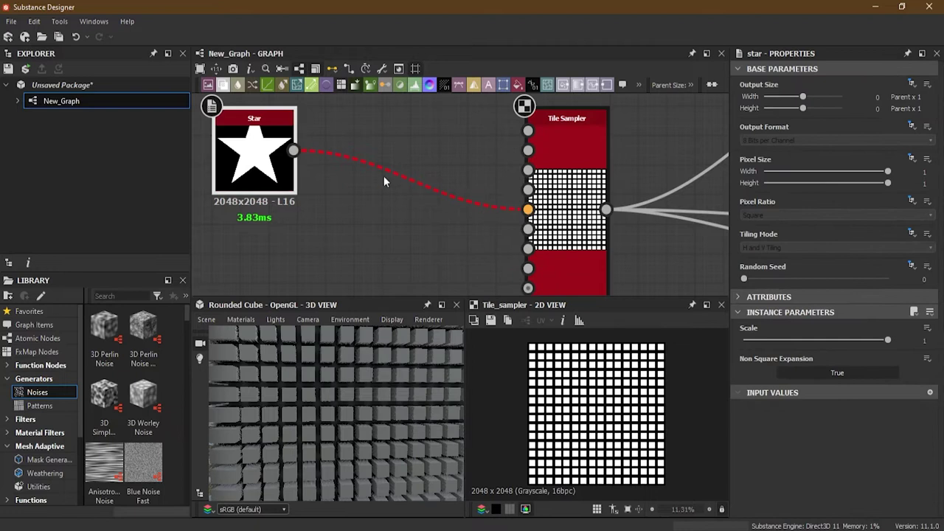
left_click_drag(384, 137, 425, 218)
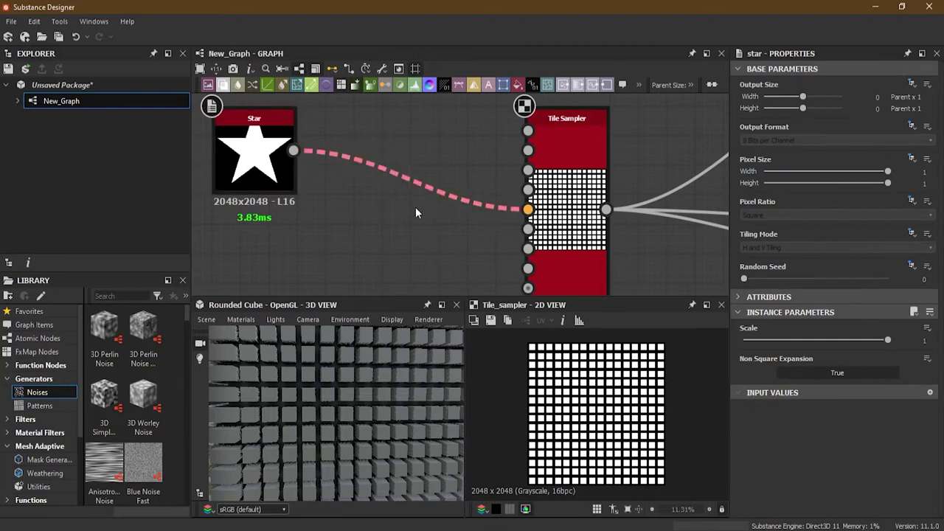
Step: Insert a Gradient Map node on the link between Star and the Vector Map Input, and arrange it beside the Star node
key("space")
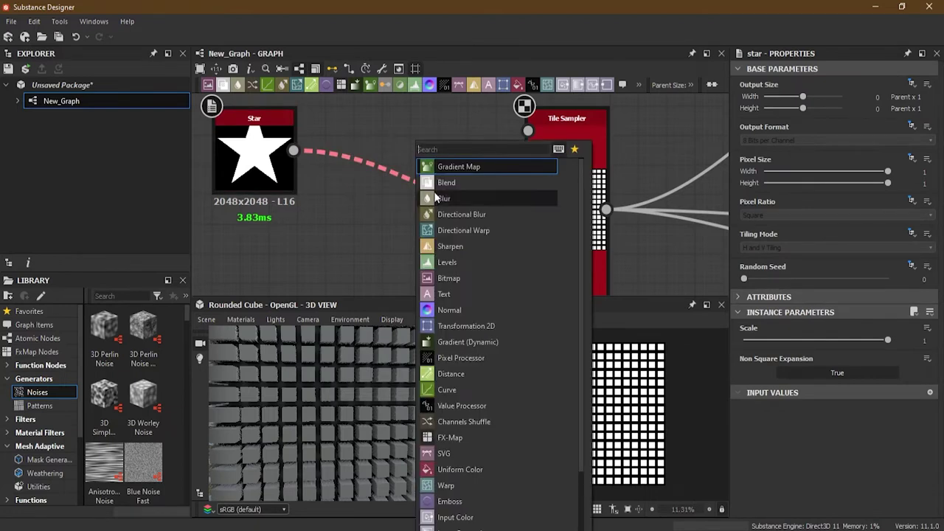
left_click(466, 171)
left_click_drag(431, 203, 402, 173)
scroll(397, 199, "down", 3)
left_click_drag(410, 208, 288, 141)
left_click_drag(398, 189, 349, 189)
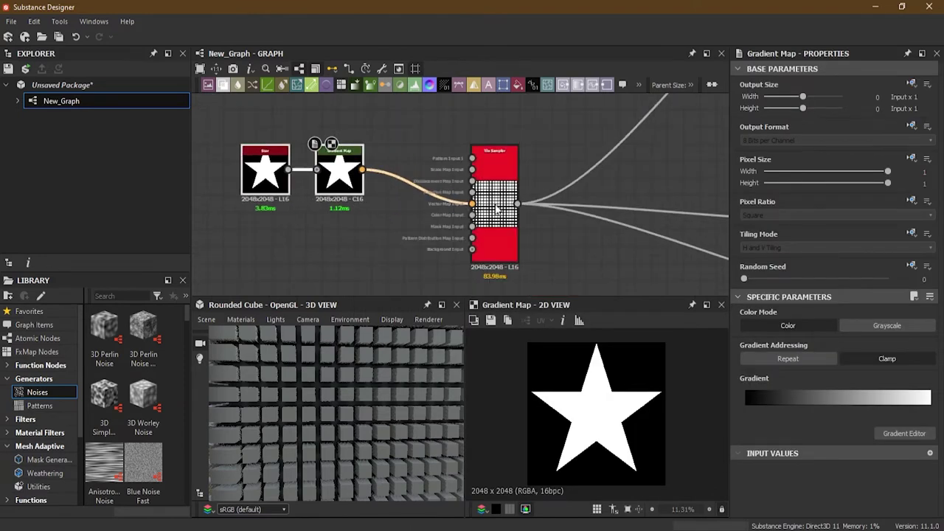
Step: Set the Tile Sampler's Scale to 0.61, Scale Vector Map Multiplier to 1 and Scale Random to 0.43
scroll(487, 173, "up", 3)
left_click(514, 147)
scroll(514, 148, "down", 2)
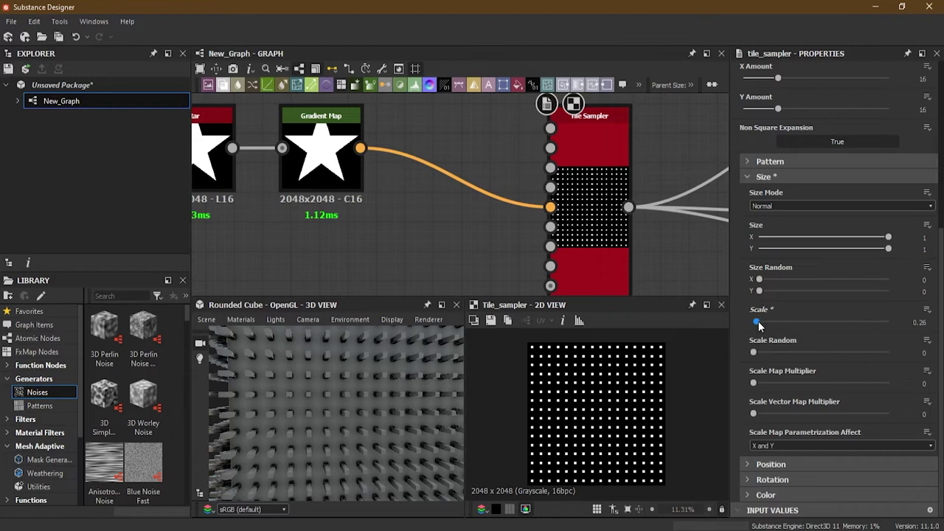
left_click_drag(759, 325, 761, 325)
left_click_drag(753, 414, 907, 418)
left_click_drag(753, 353, 811, 353)
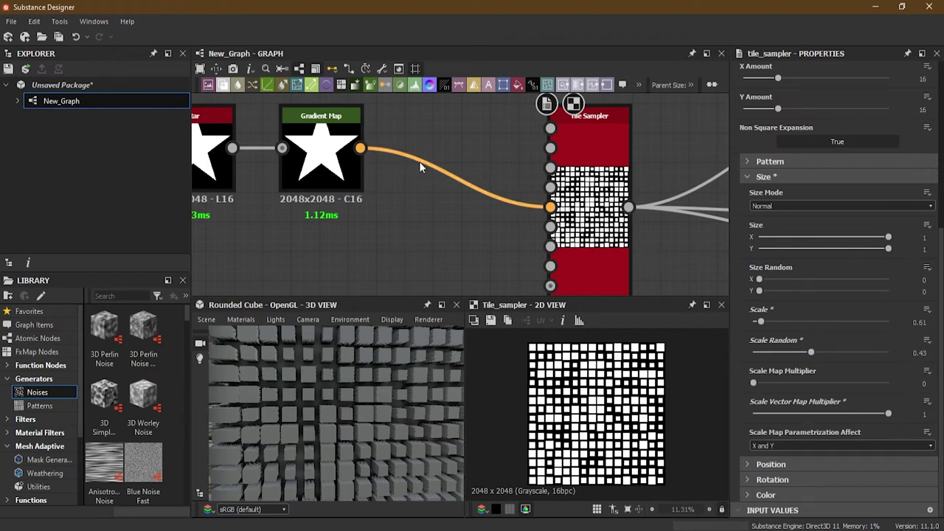
Step: Delete the link into the Vector Map Input and remove the Gradient Map node
left_click(442, 177)
key("Delete")
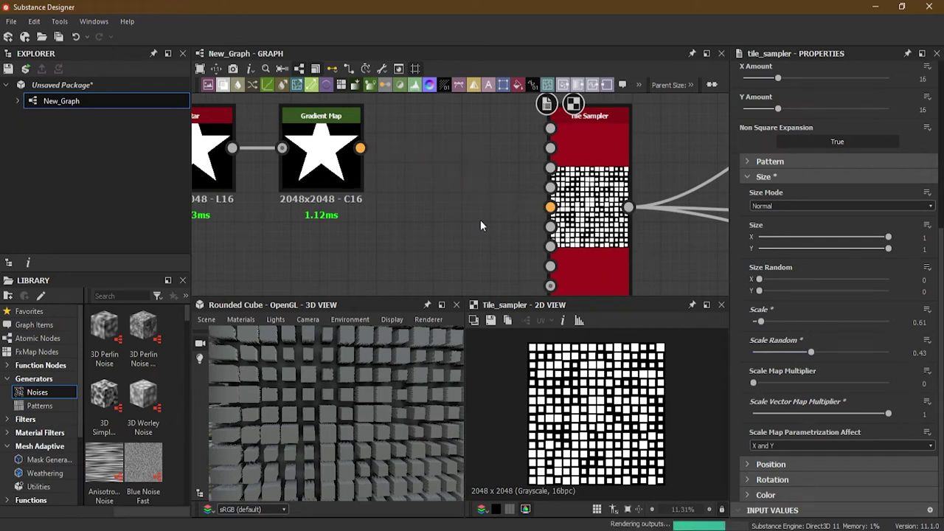
left_click(346, 166)
key("Delete")
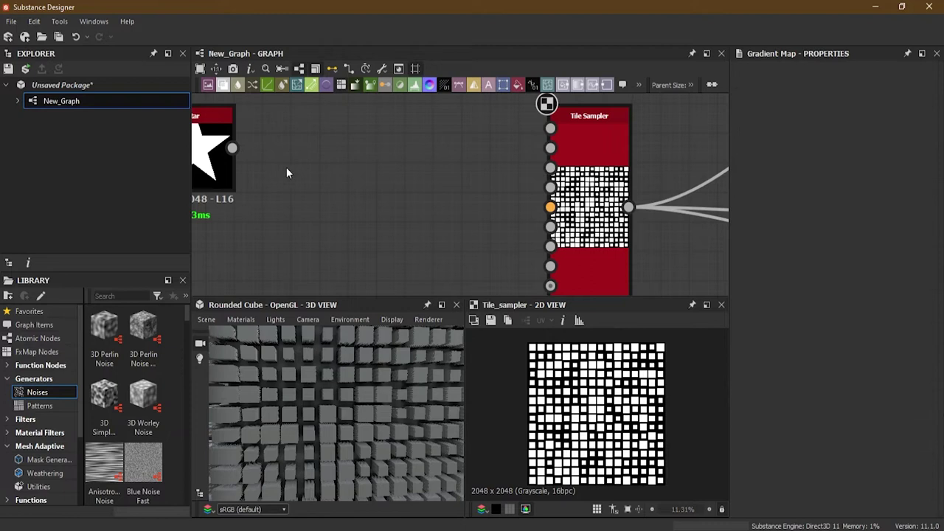
Step: Set the Tile Sampler's Scale Vector Map Multiplier and Scale Random to 0, and view the cube from another angle
left_click(612, 148)
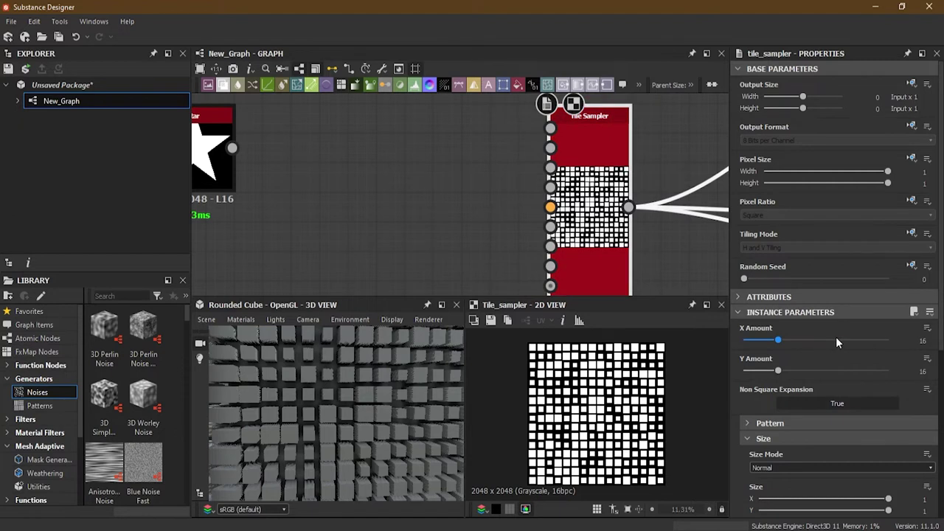
scroll(836, 338, "down", 7)
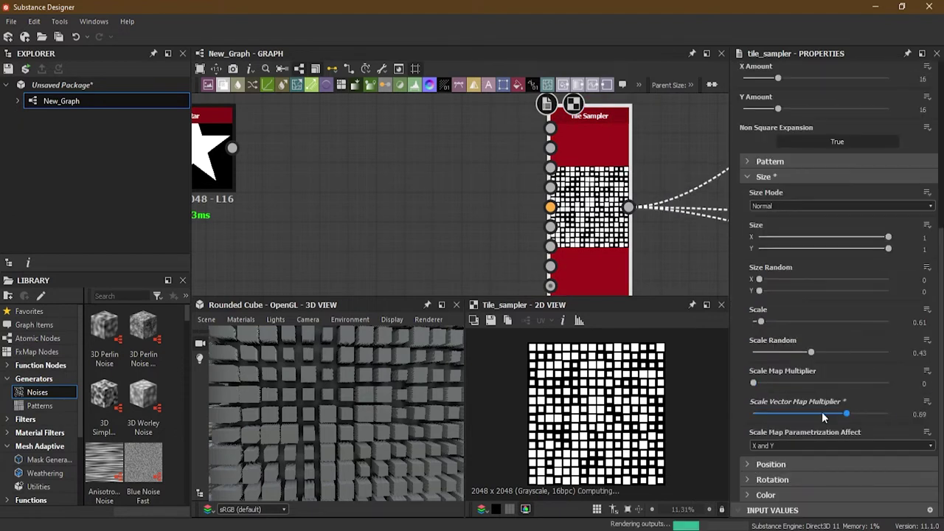
left_click_drag(887, 415, 737, 415)
left_click_drag(809, 352, 706, 358)
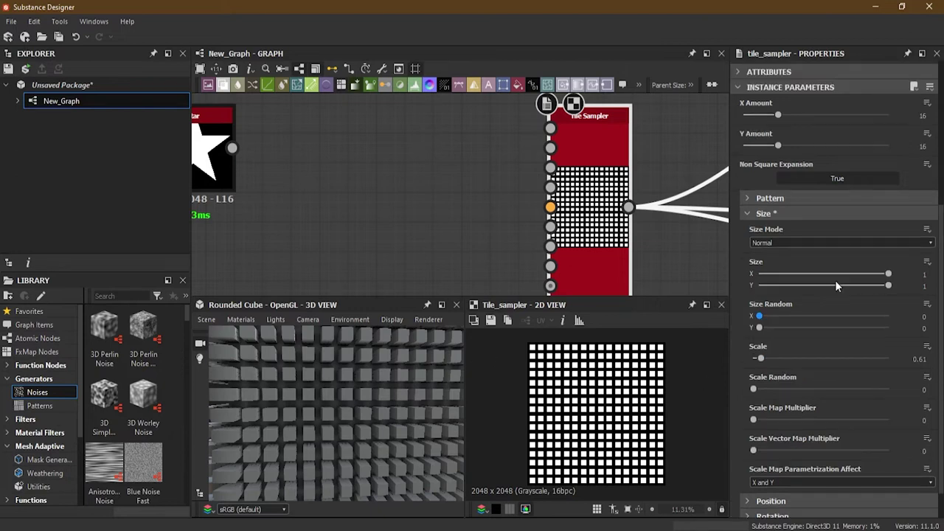
scroll(350, 398, "down", 2)
left_click_drag(351, 398, 357, 440)
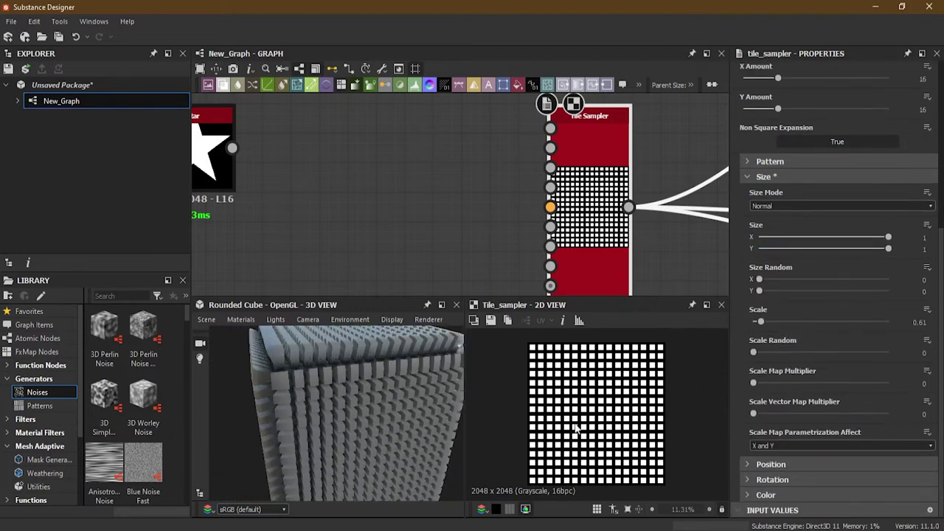
scroll(942, 278, "up", 3)
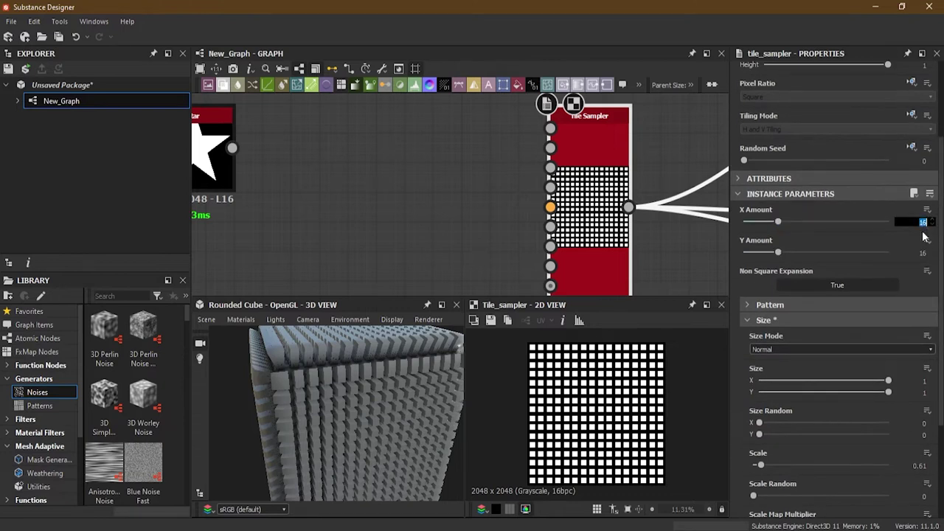
left_click(922, 253)
type("32")
key("Return")
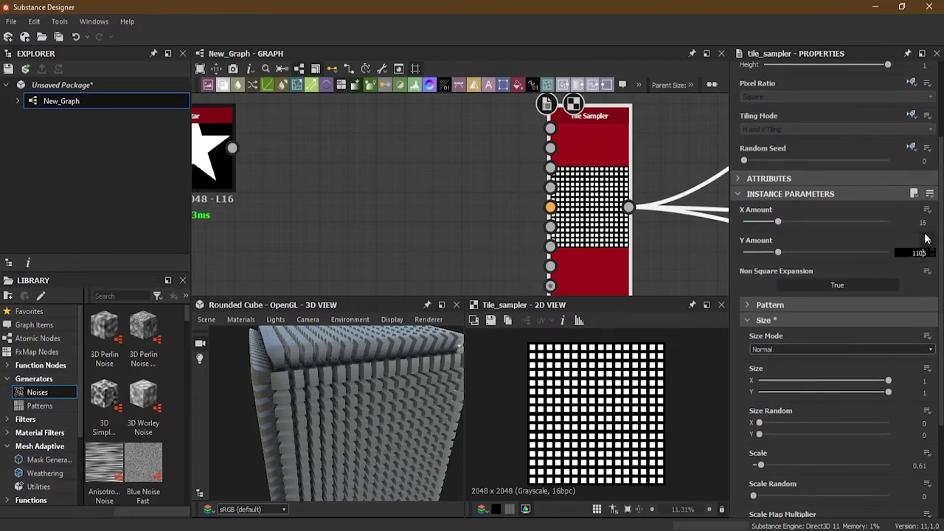
left_click(922, 222)
type("1106")
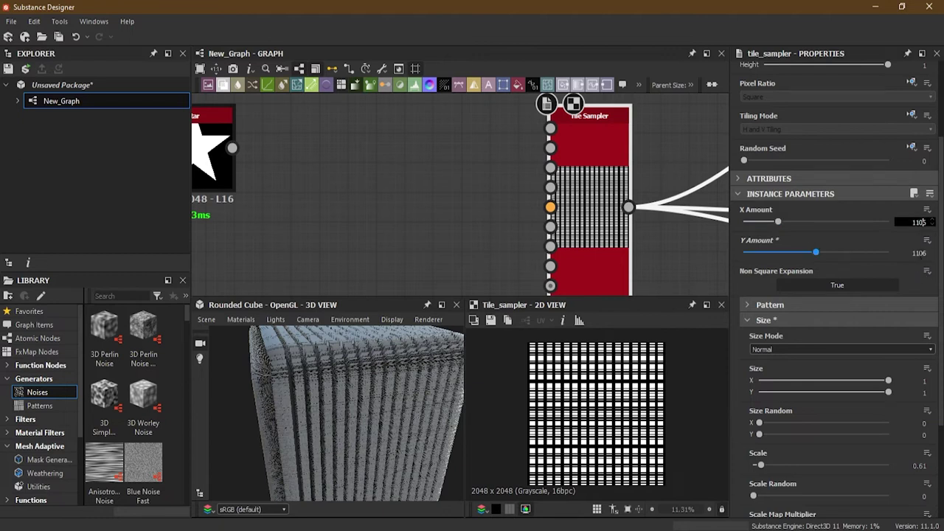
key("Return")
Step: Set the Tile Sampler's X Amount and Y Amount to 10 and turn the cube to face the view
left_click(920, 222)
type("10")
key("Return")
left_click(919, 253)
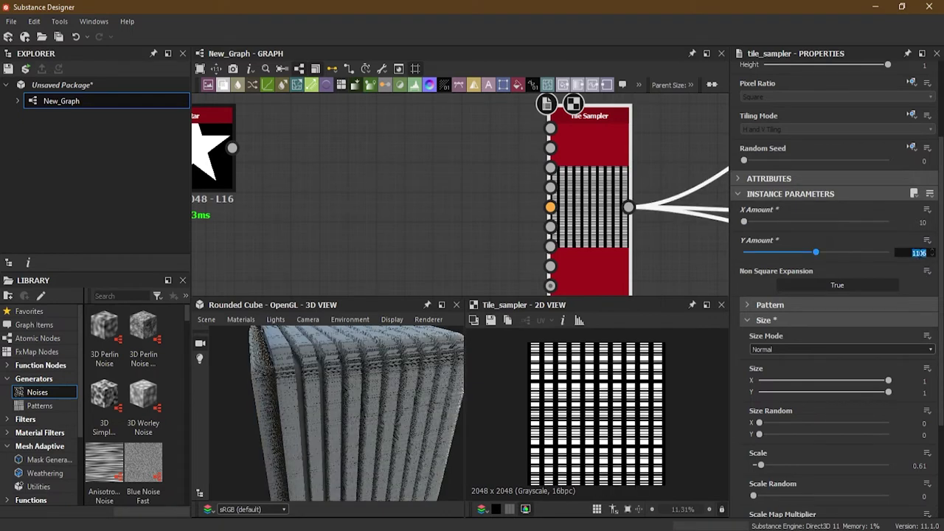
key("Return")
left_click_drag(369, 425, 360, 399)
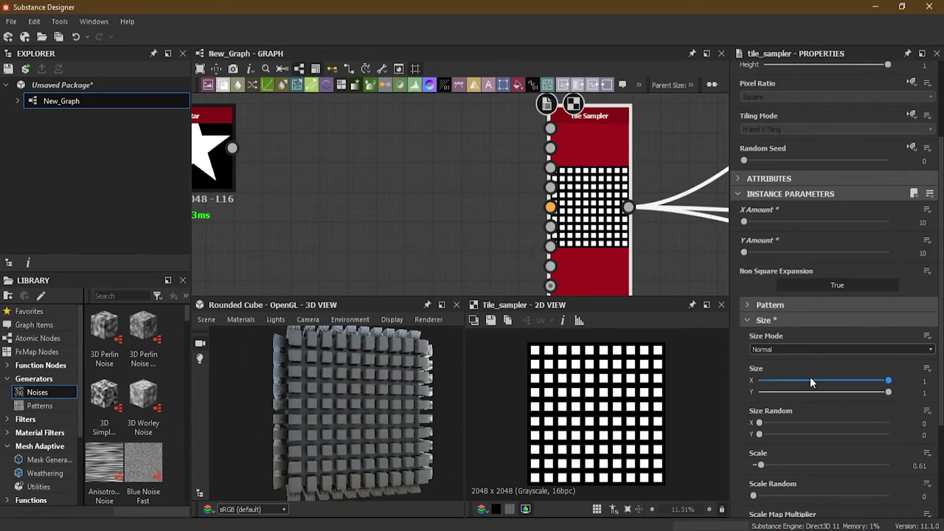
Step: Collapse the Size parameters, expand the Position parameters and set the tile Offset to 0.31
scroll(797, 346, "down", 4)
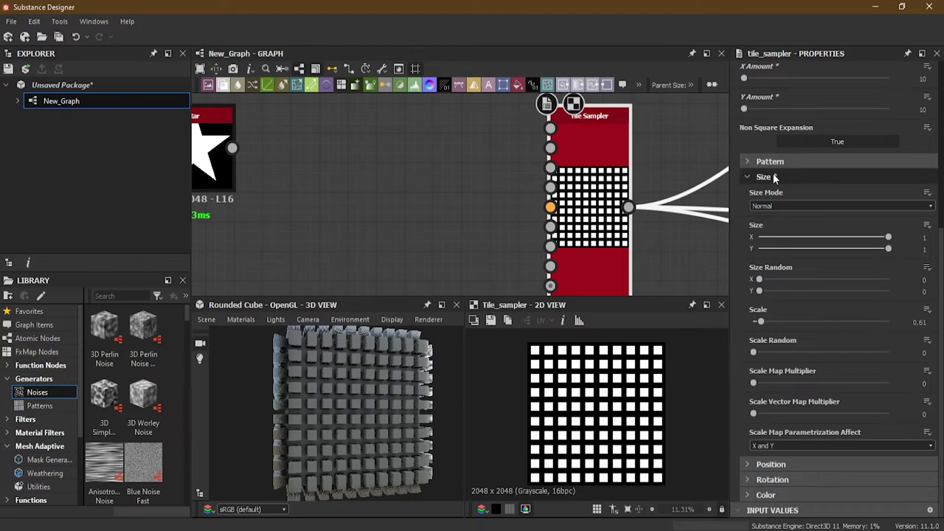
left_click(772, 177)
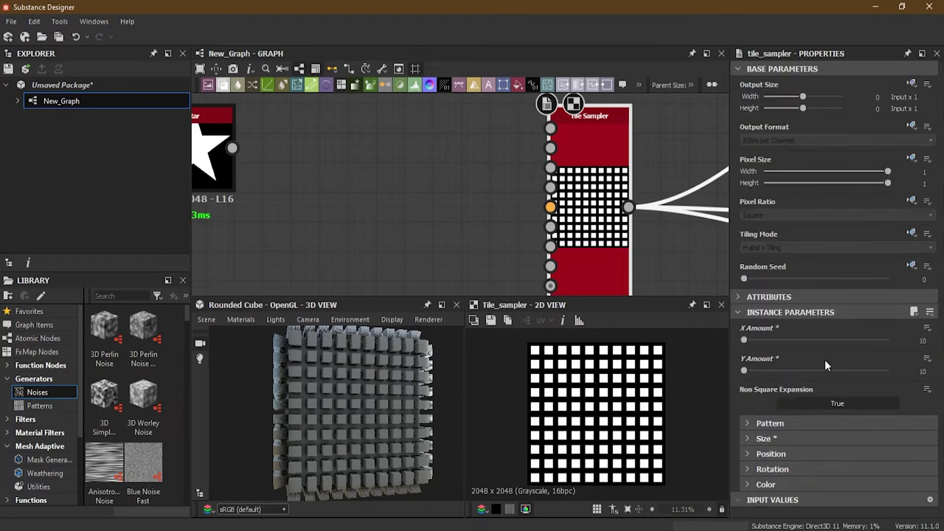
left_click(789, 454)
scroll(783, 339, "down", 3)
scroll(789, 346, "down", 1)
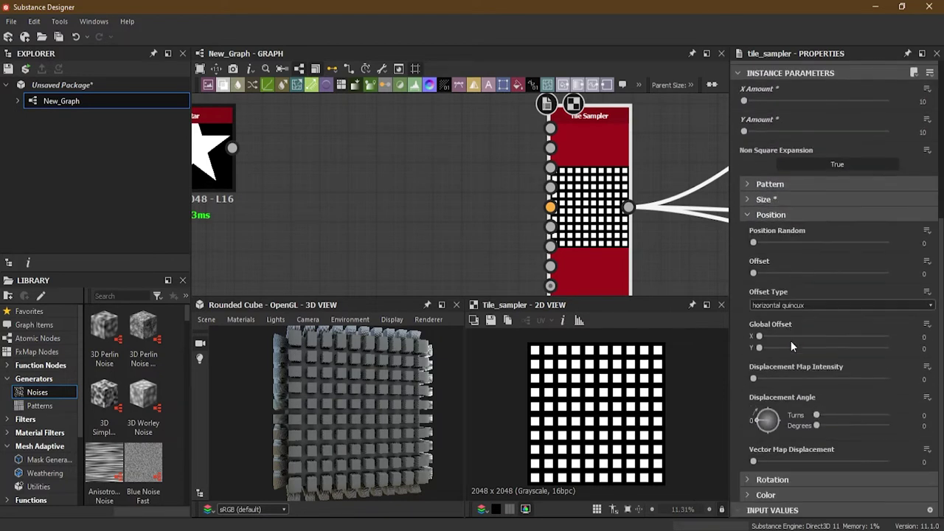
left_click_drag(373, 422, 289, 393)
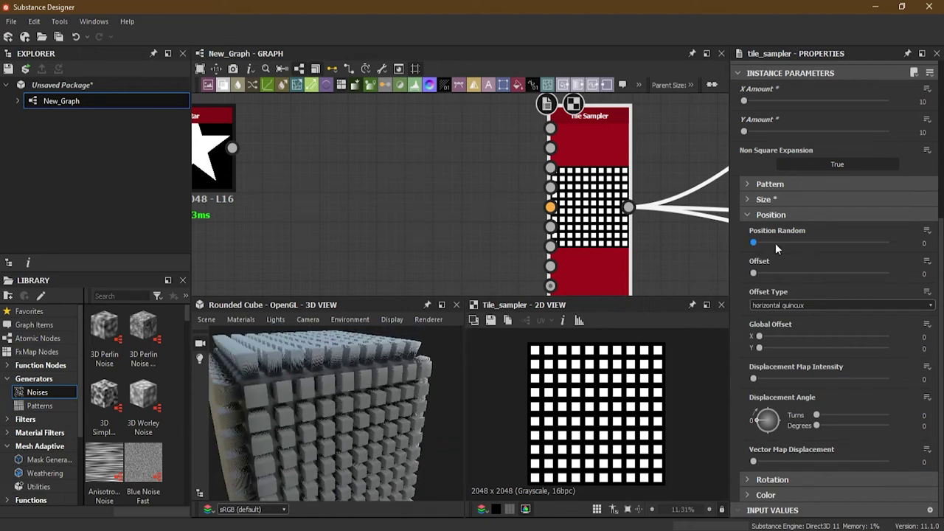
left_click_drag(754, 247, 795, 273)
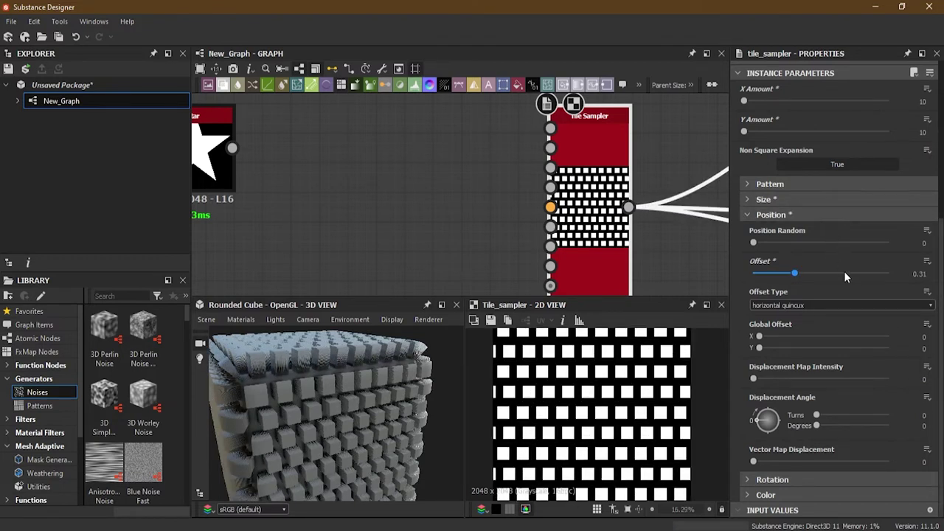
Step: Expand the Size parameters, keep Size Random at 0 and set the tiles' Y Size to 0.51
scroll(842, 270, "up", 1)
left_click(767, 236)
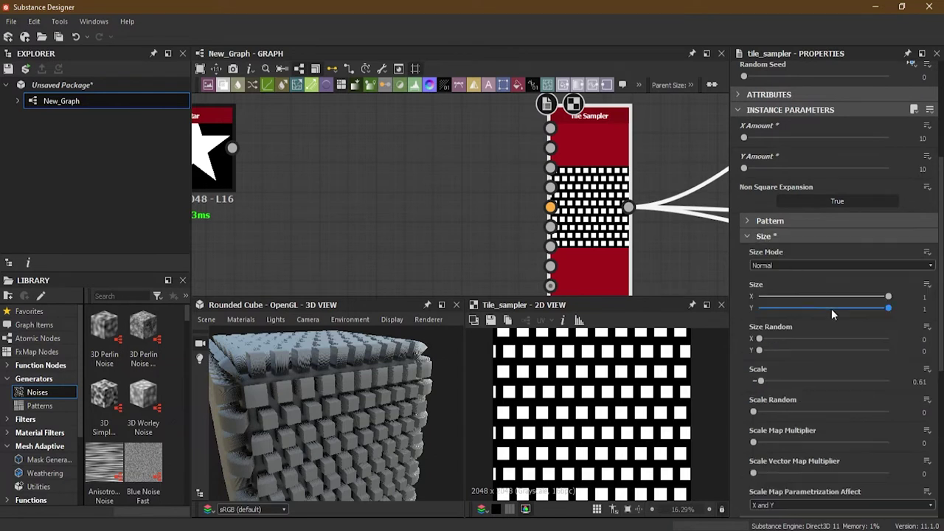
scroll(820, 356, "down", 3)
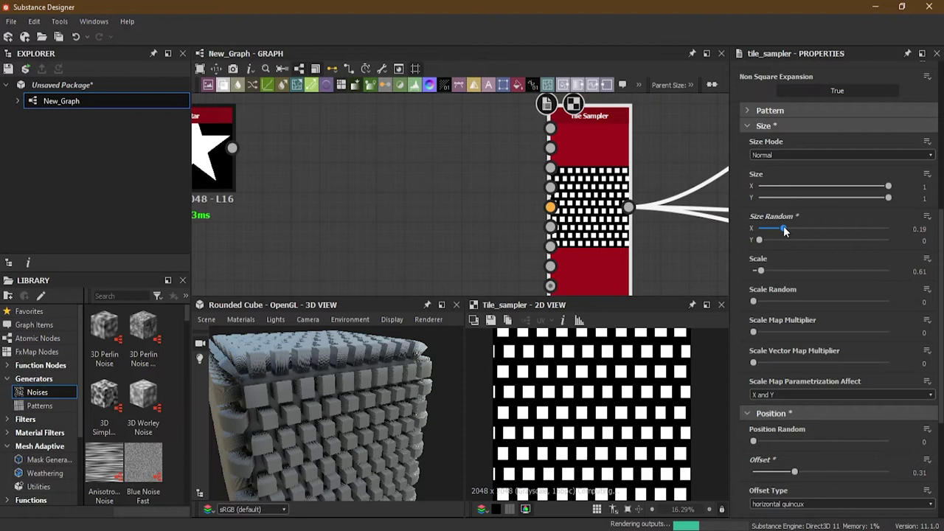
mouse_move(760, 242)
left_mouse_down()
mouse_move(826, 243)
mouse_move(759, 240)
left_mouse_up()
left_click_drag(887, 197, 838, 198)
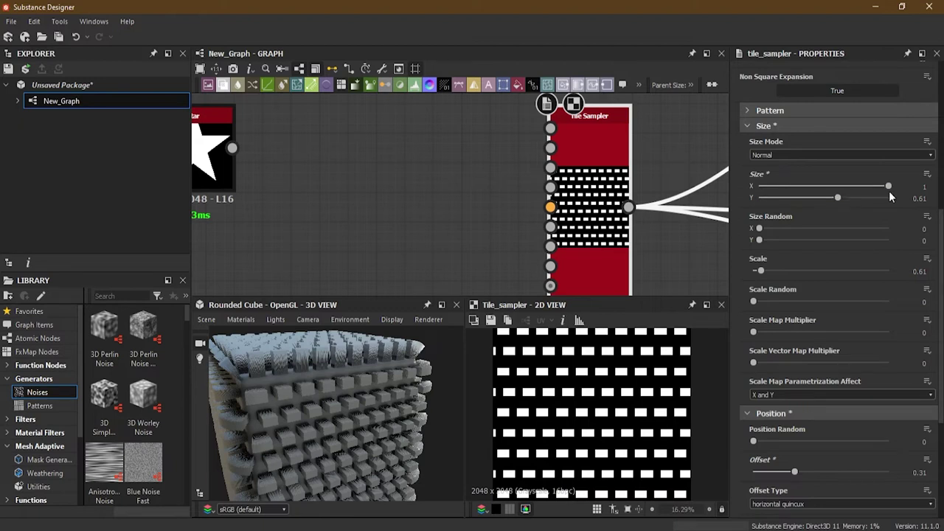
left_click_drag(829, 200, 825, 197)
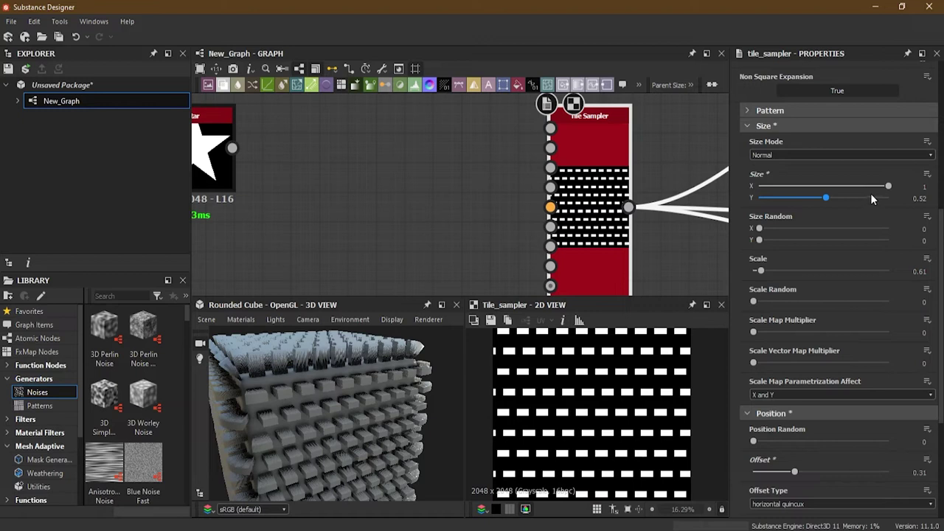
left_click_drag(826, 199, 825, 198)
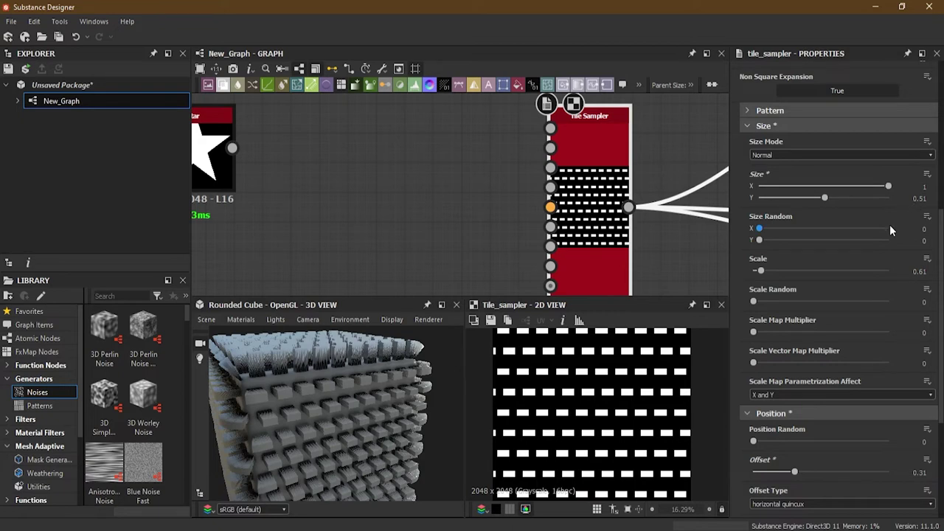
Step: Switch the Tile Sampler's Size Mode to Absolute and set the Scale to 0.3
left_click_drag(760, 272, 768, 272)
left_click(786, 153)
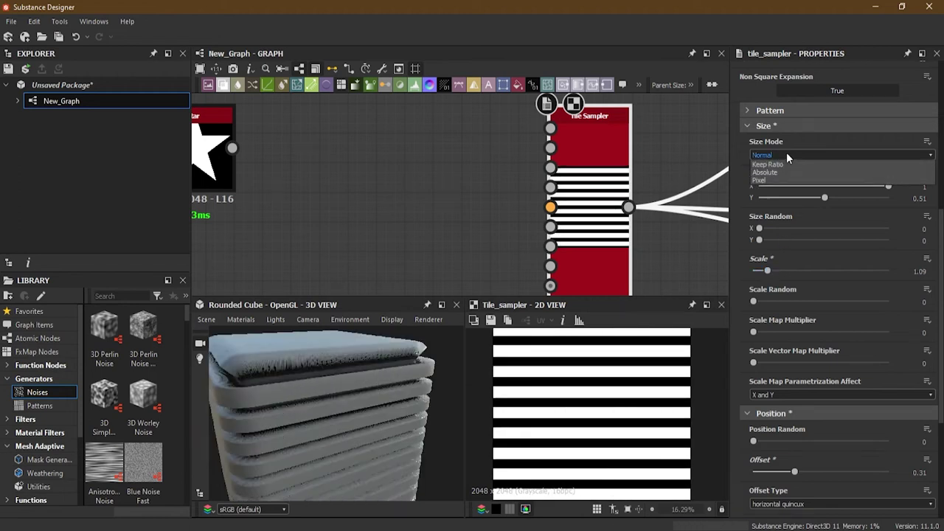
left_click(787, 169)
left_click(778, 153)
left_click(781, 178)
left_click_drag(767, 272, 757, 274)
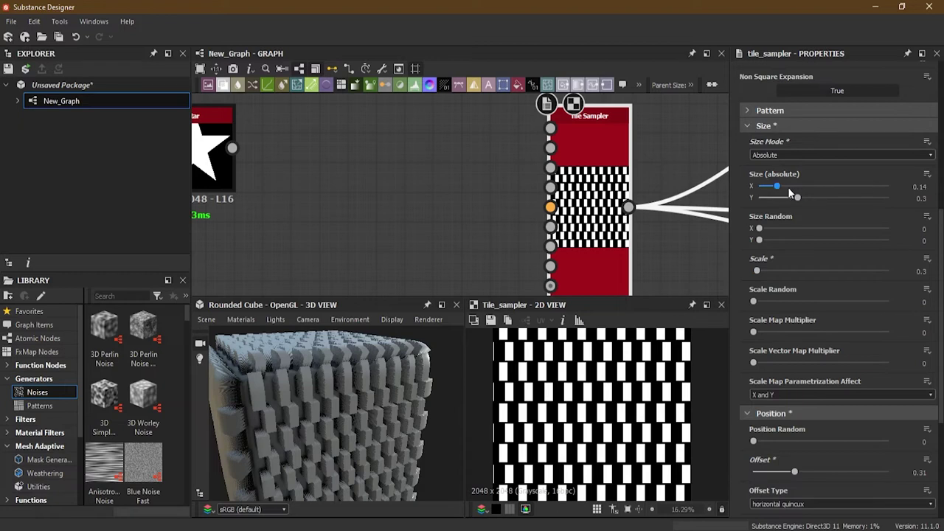
Step: Set the absolute X Size to 0.26 with a similar Y Size, and switch the Size Mode to Keep Ratio
left_click_drag(777, 188, 790, 204)
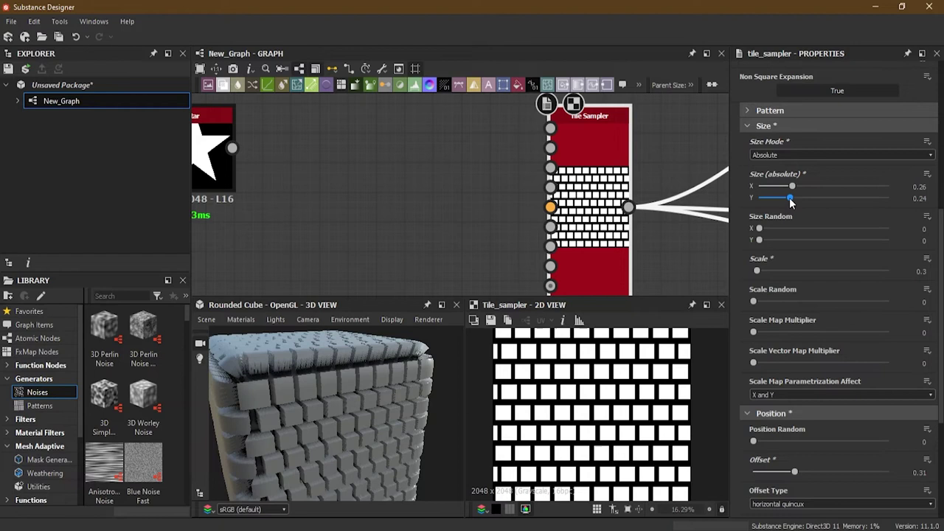
left_click_drag(791, 204, 793, 204)
left_click(786, 154)
left_click(789, 173)
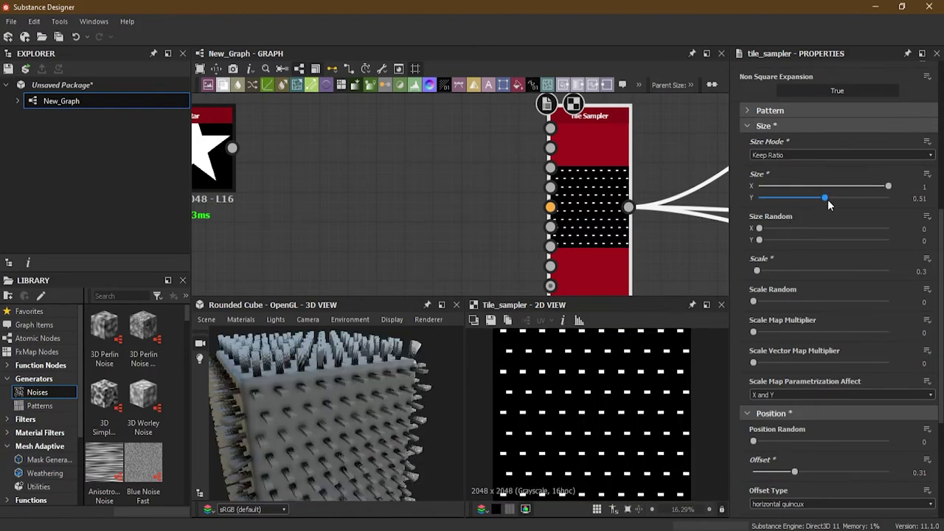
Step: Raise the Tile Sampler's Scale to 1.39 and set both the X Size and Y Size to 0.61
left_click_drag(825, 202, 843, 198)
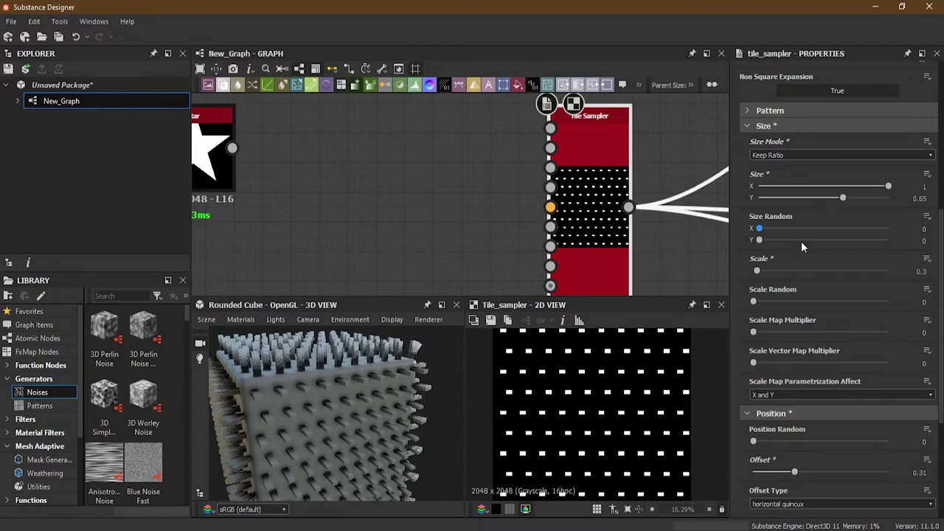
left_click_drag(760, 272, 773, 274)
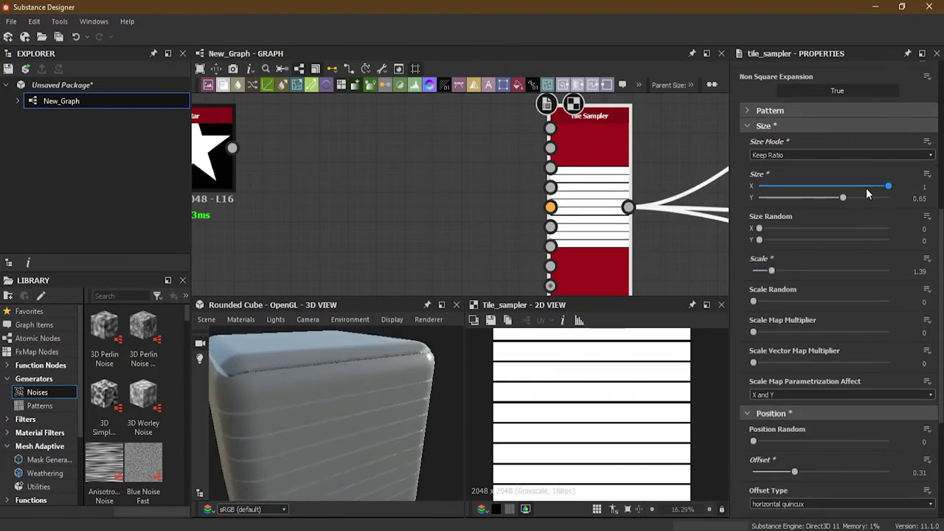
left_click_drag(887, 189, 839, 204)
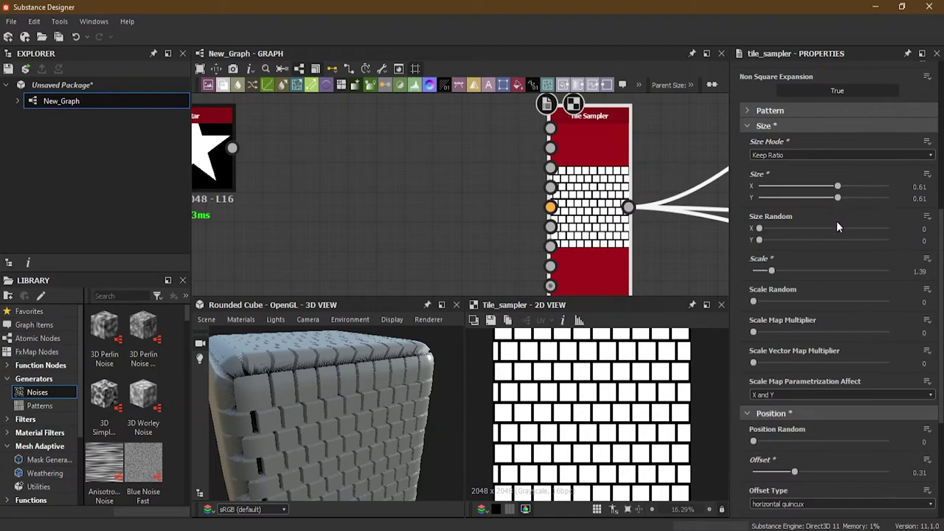
Step: Set the tile Offset in the Position parameters to 0.73
scroll(850, 262, "down", 5)
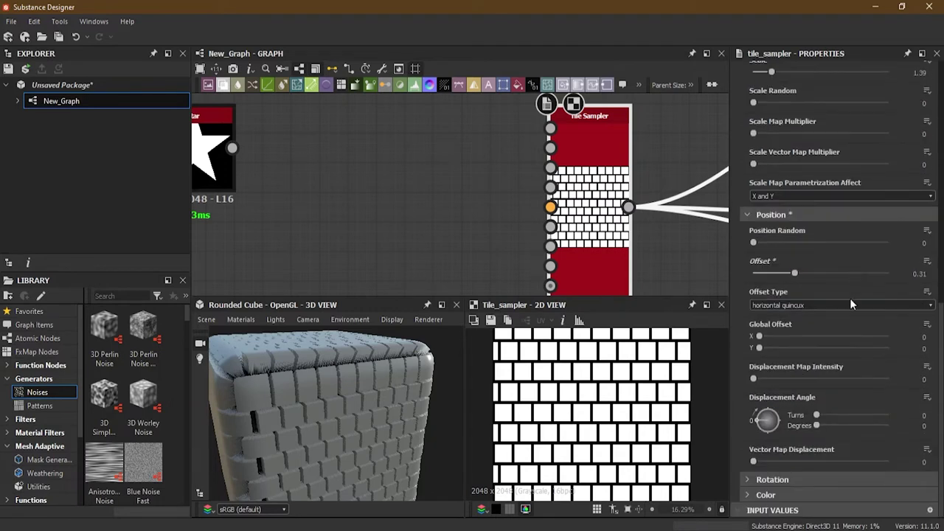
left_click_drag(796, 276, 854, 277)
scroll(859, 280, "up", 5)
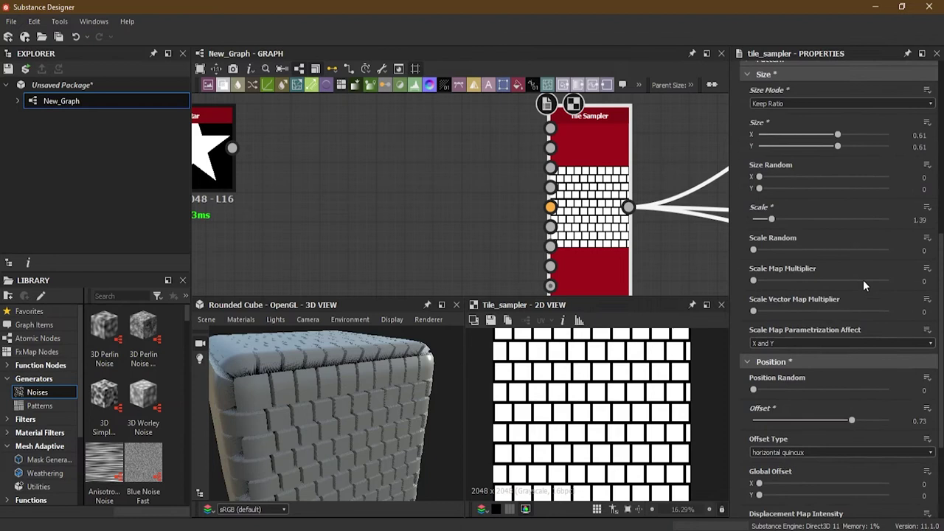
Step: Expand the Pattern parameters, set the Pattern to Disc and turn the cube to inspect the result
scroll(798, 228, "up", 5)
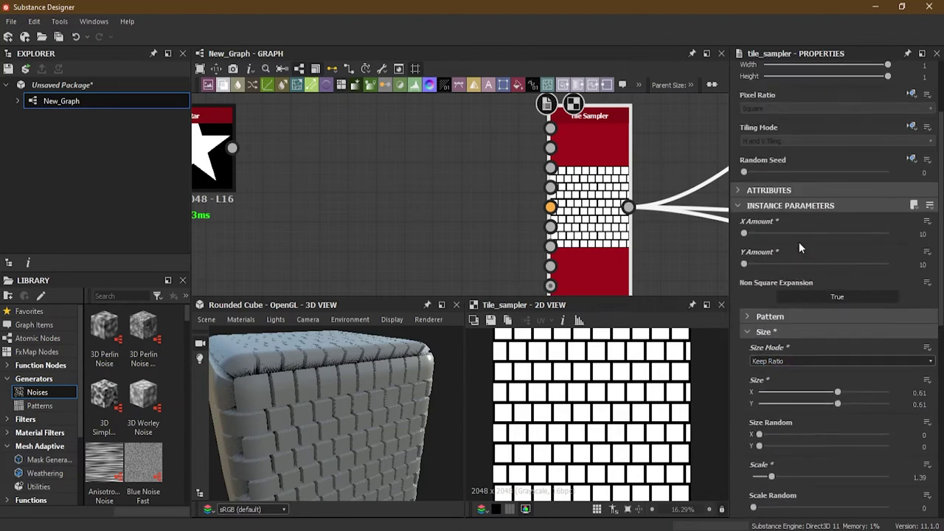
scroll(849, 352, "down", 4)
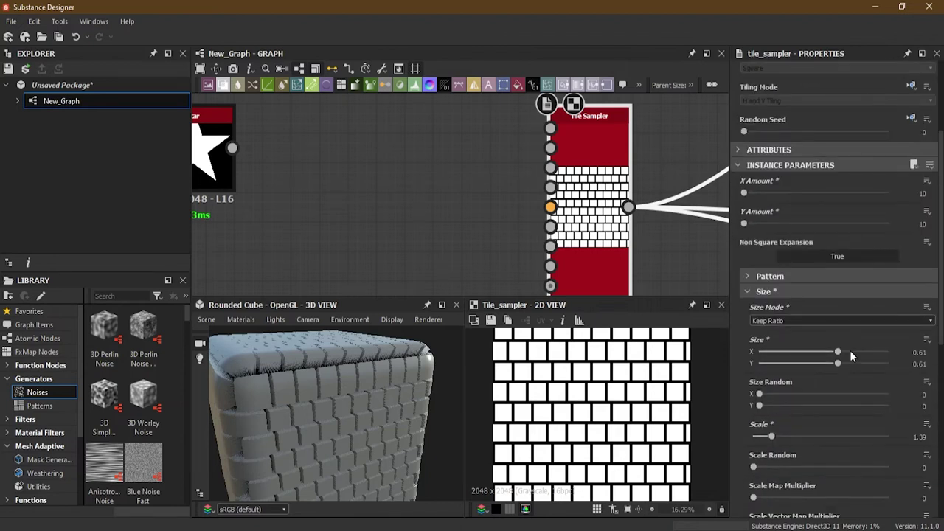
left_click(798, 275)
left_click(819, 306)
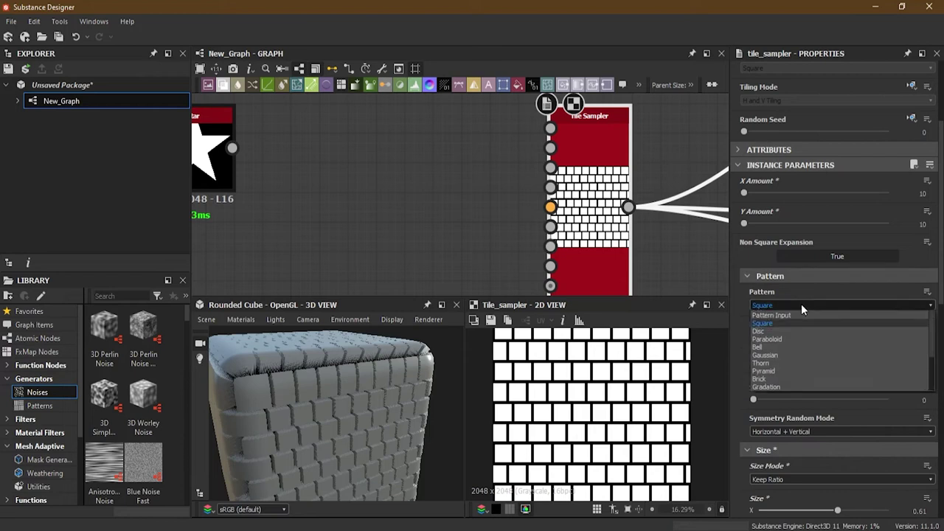
left_click(804, 332)
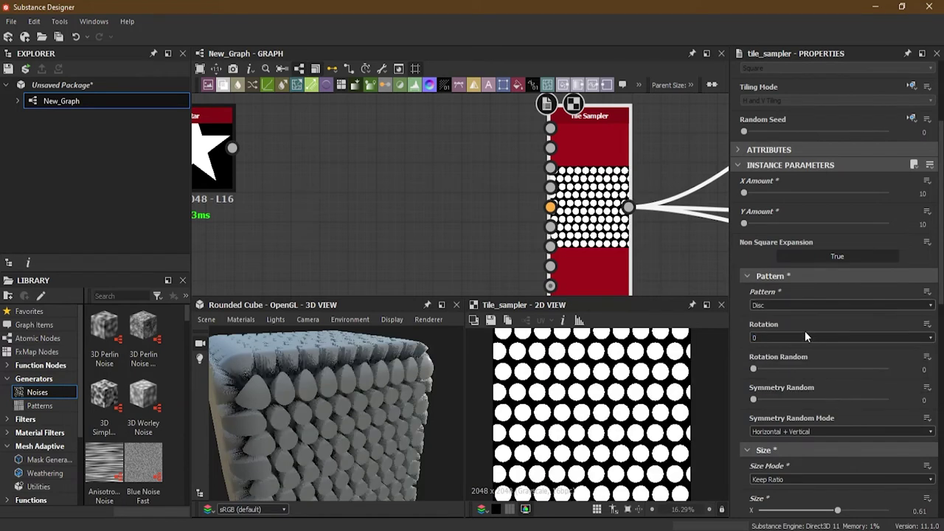
left_click_drag(363, 426, 327, 391)
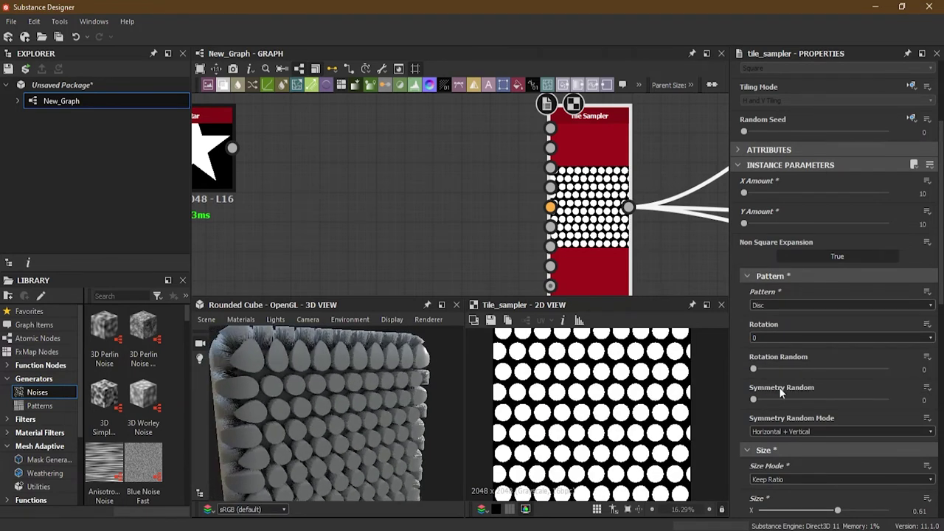
Step: Try the Paraboloid pattern on the Tile Sampler and turn the cube to view it face-on
left_click(772, 305)
left_click(798, 339)
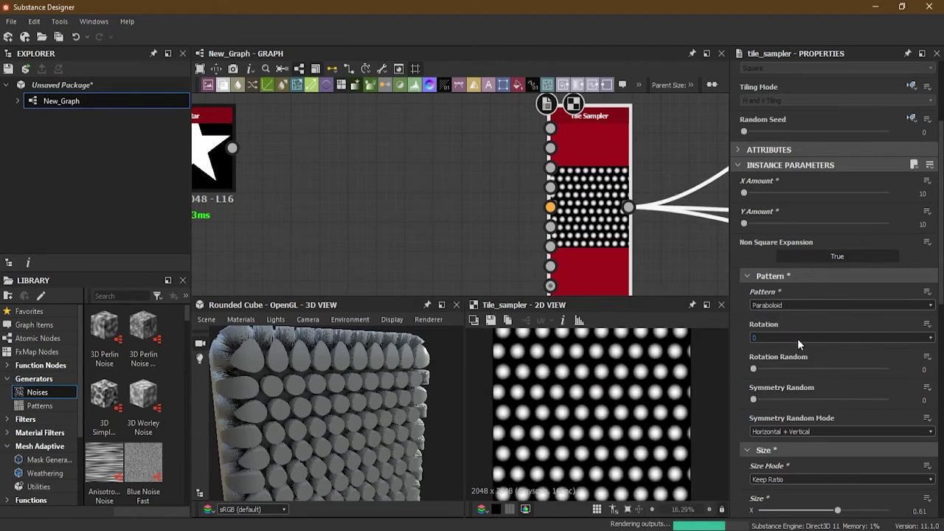
left_click_drag(383, 431, 309, 380)
Step: Set the Pattern to Brick, with Pattern Specific at 0.15 and Pattern Specific Random at 0.06
left_click(791, 302)
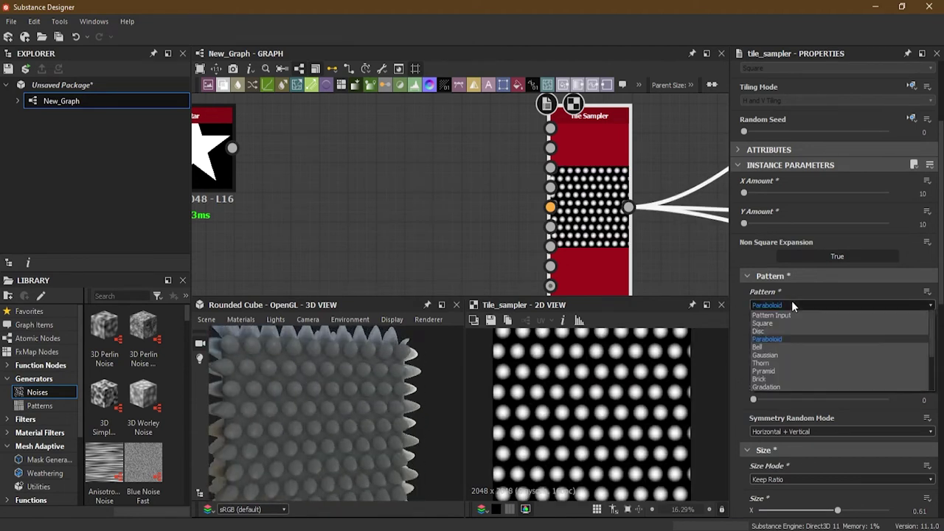
left_click(798, 379)
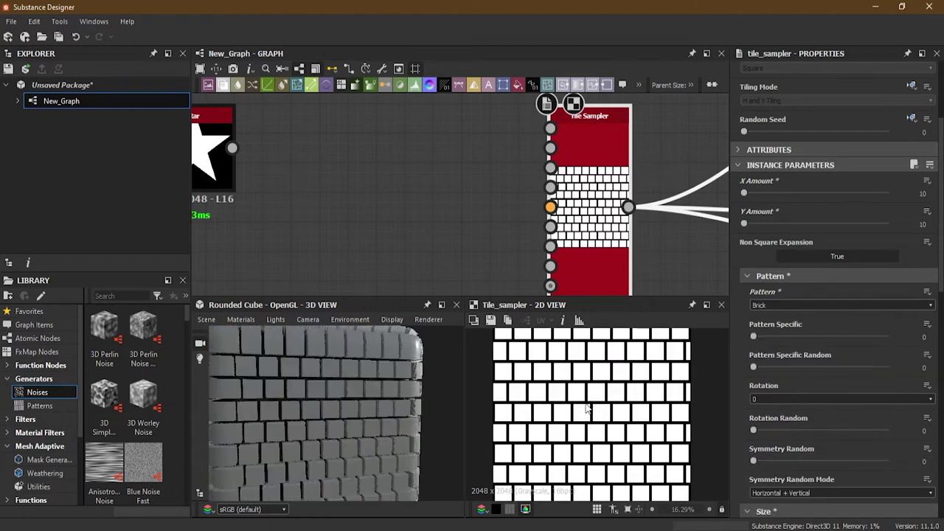
scroll(845, 365, "down", 2)
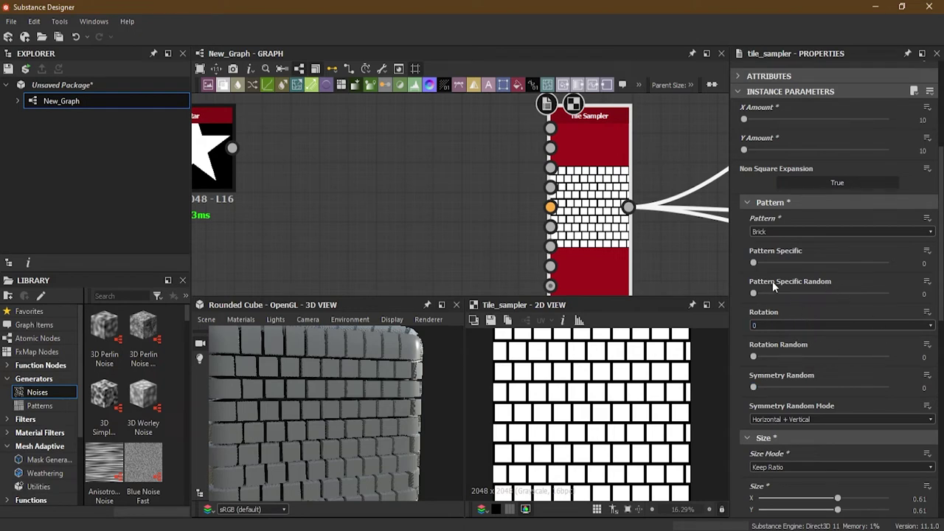
left_click_drag(755, 270, 765, 295)
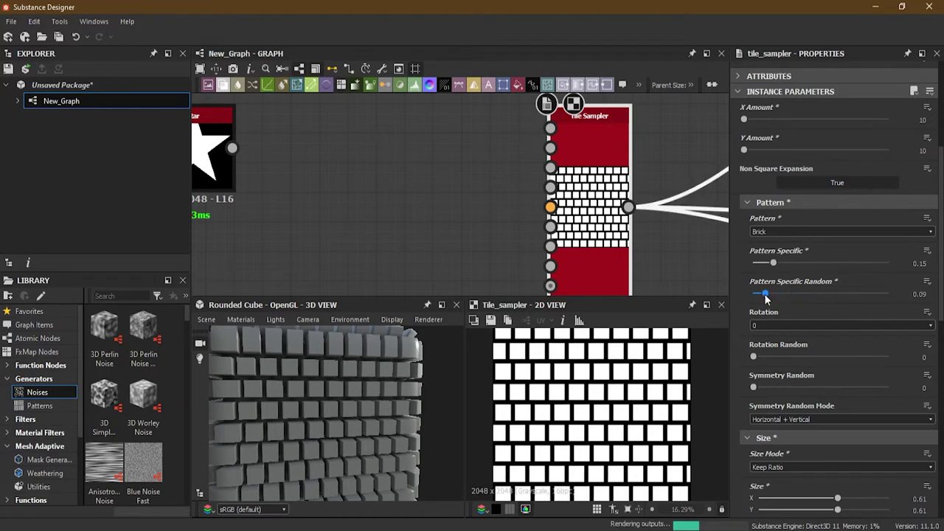
Step: Set the brick tiles' X Size to 0.66 and Y Size to 0.58
scroll(811, 360, "down", 7)
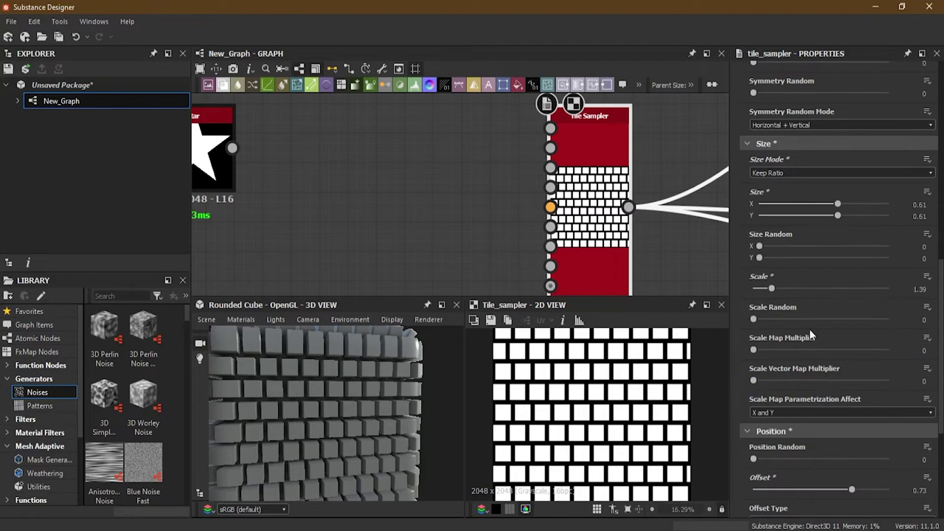
scroll(805, 305, "up", 6)
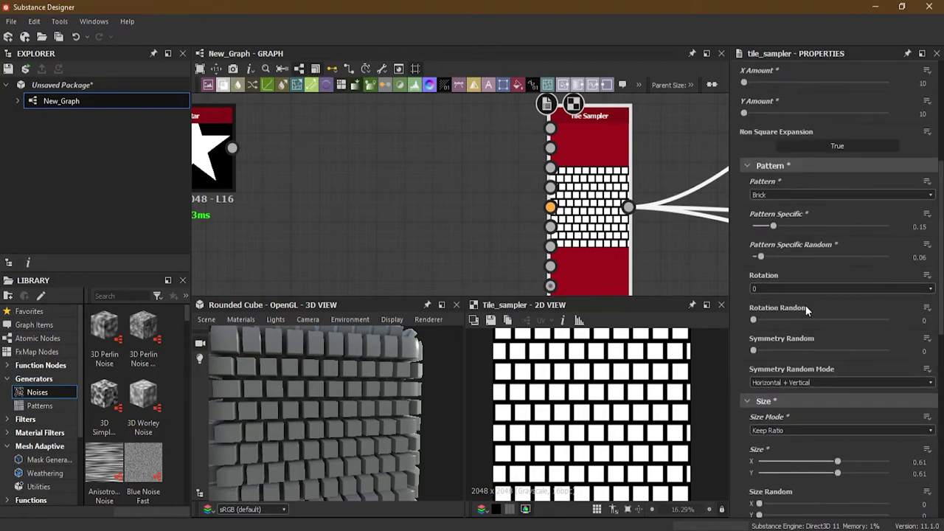
scroll(805, 305, "down", 4)
scroll(805, 306, "down", 3)
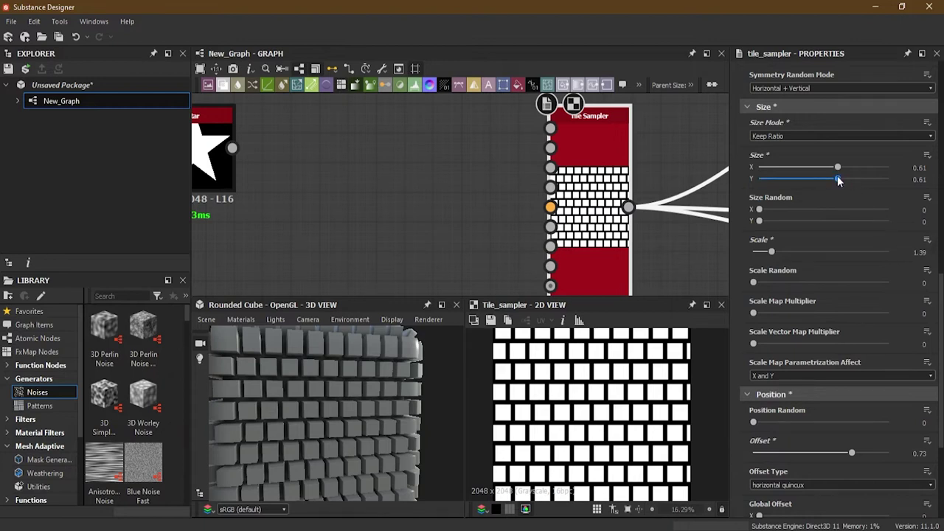
left_click_drag(838, 181, 847, 169)
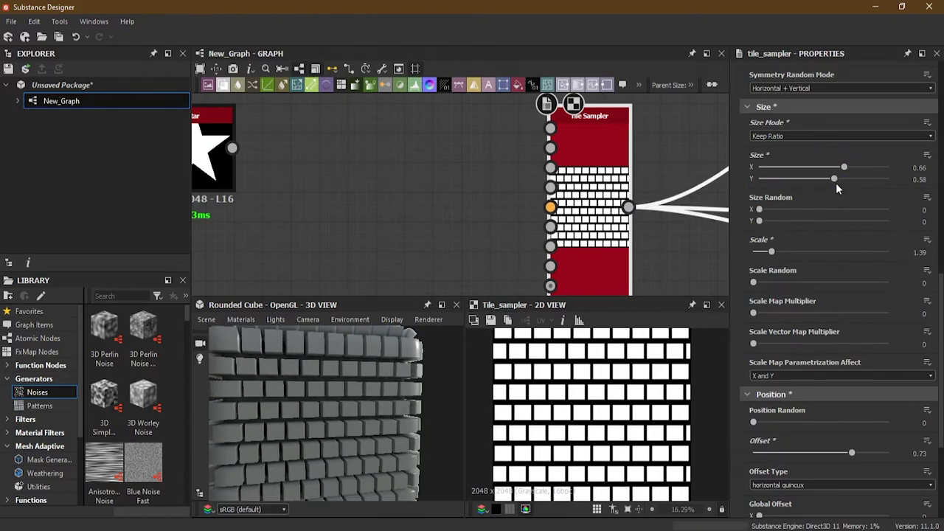
Step: Try the vertical quincux Offset Type, with the tile Offset at 0.58 and at 0.23
scroll(819, 266, "down", 4)
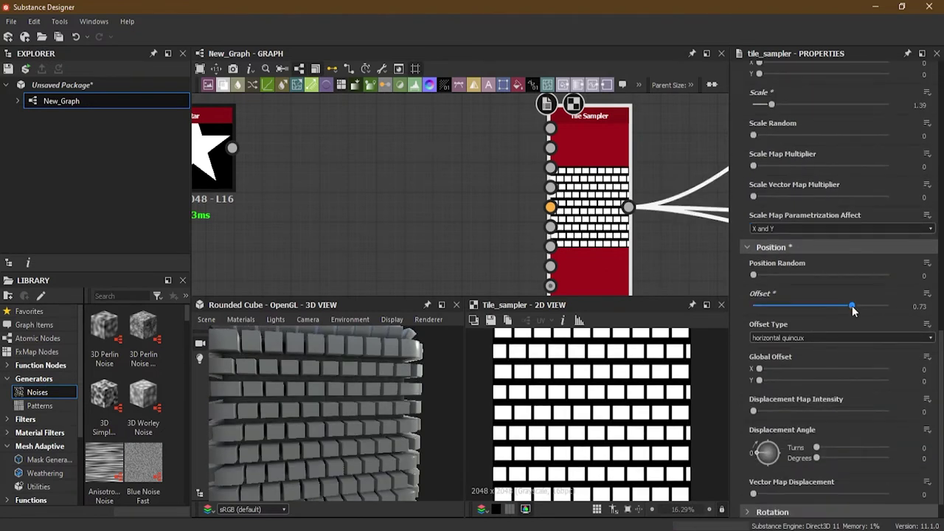
left_click_drag(852, 309, 830, 302)
scroll(822, 321, "down", 1)
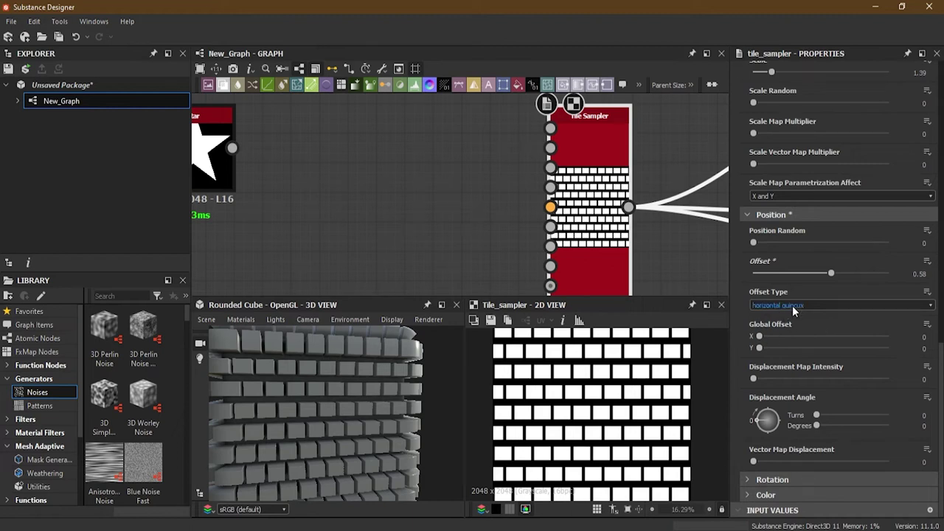
left_click(817, 305)
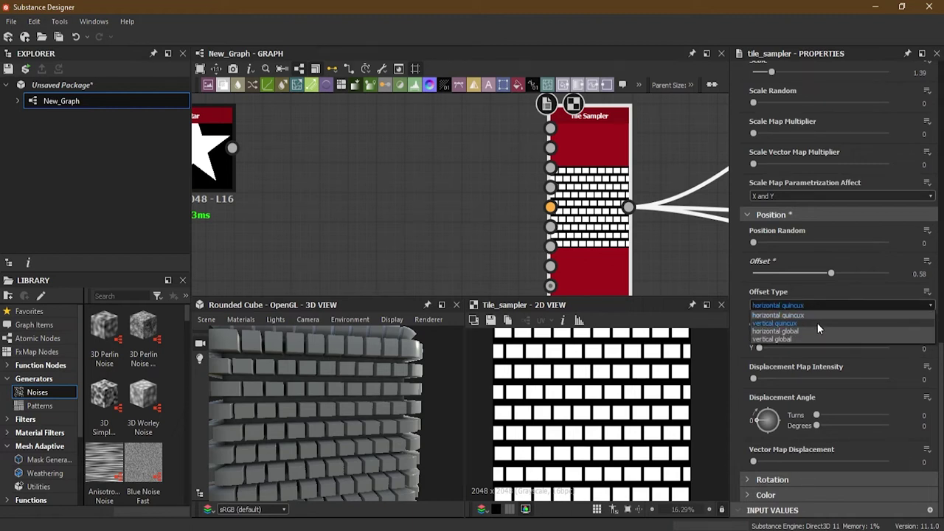
left_click(817, 325)
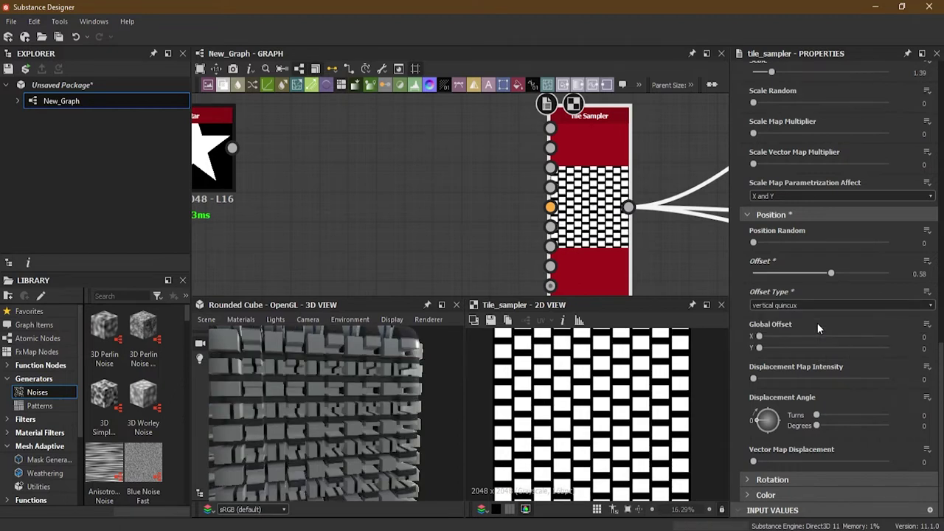
left_click_drag(831, 273, 785, 273)
Step: Try the horizontal global Offset Type with an Offset of 0.55, testing a Global Offset of 0.4 and resetting it to 0
left_click(795, 305)
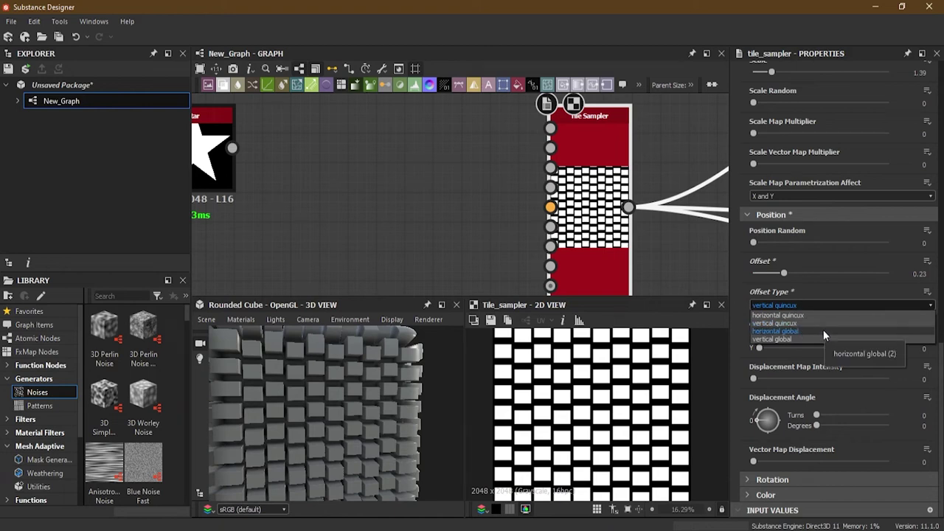
left_click(823, 332)
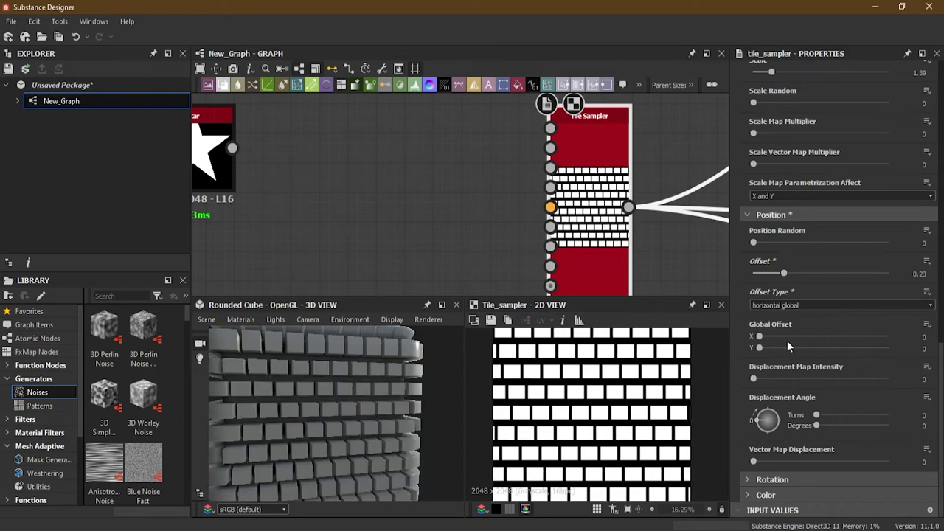
left_click_drag(784, 275, 827, 273)
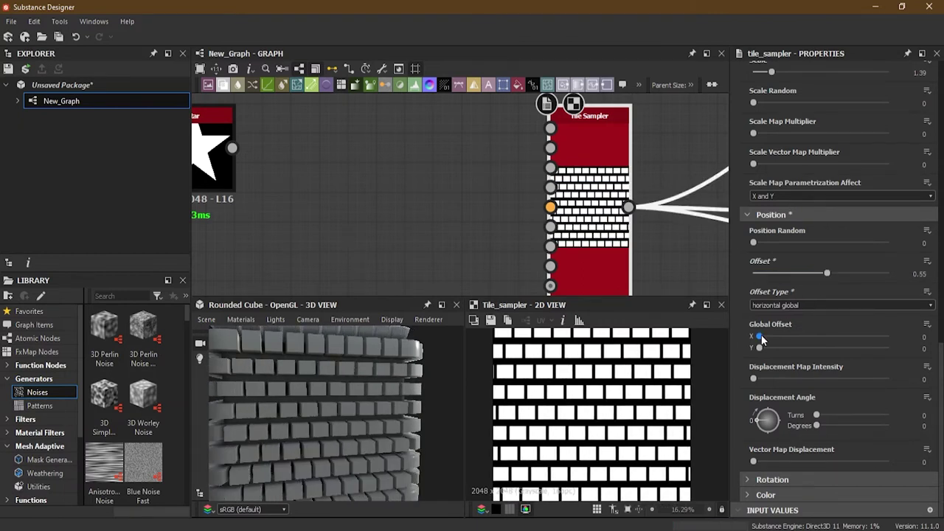
left_click_drag(759, 336, 810, 337)
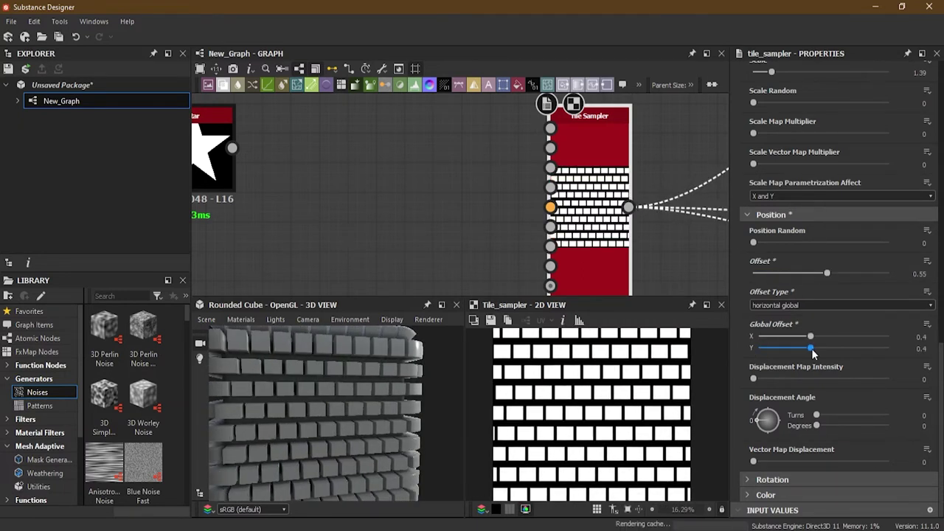
left_click_drag(810, 337, 758, 336)
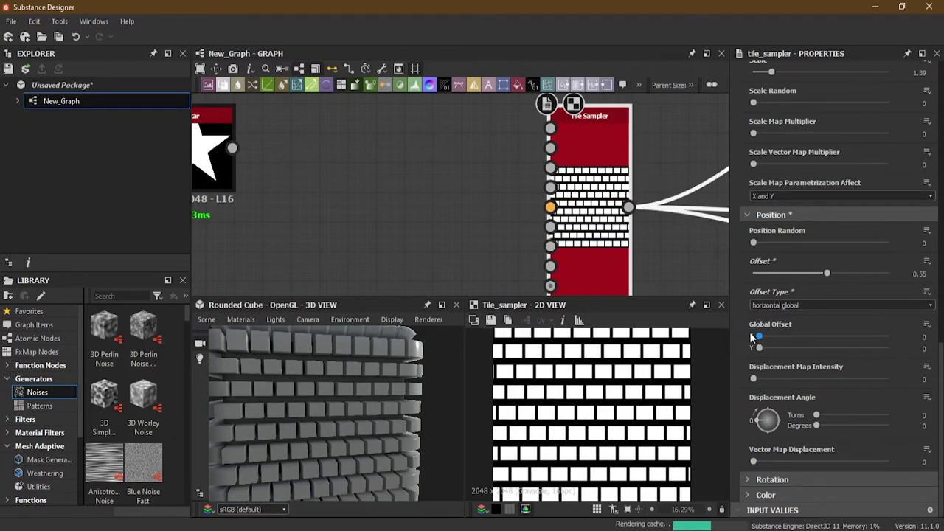
Step: Set the Offset Type to vertical global with an Offset of 0.76, and test the Global Offset before resetting it to 0
left_click(841, 305)
left_click(774, 313)
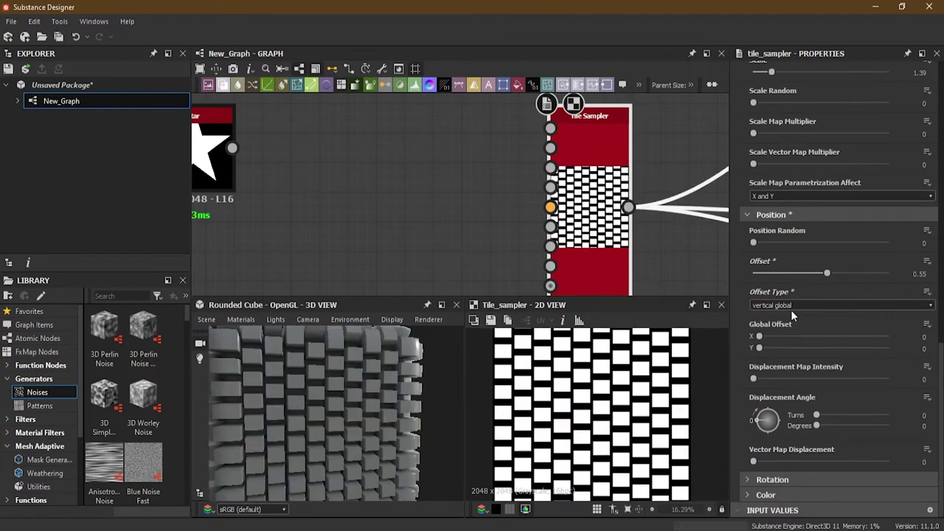
left_click_drag(825, 278, 818, 274)
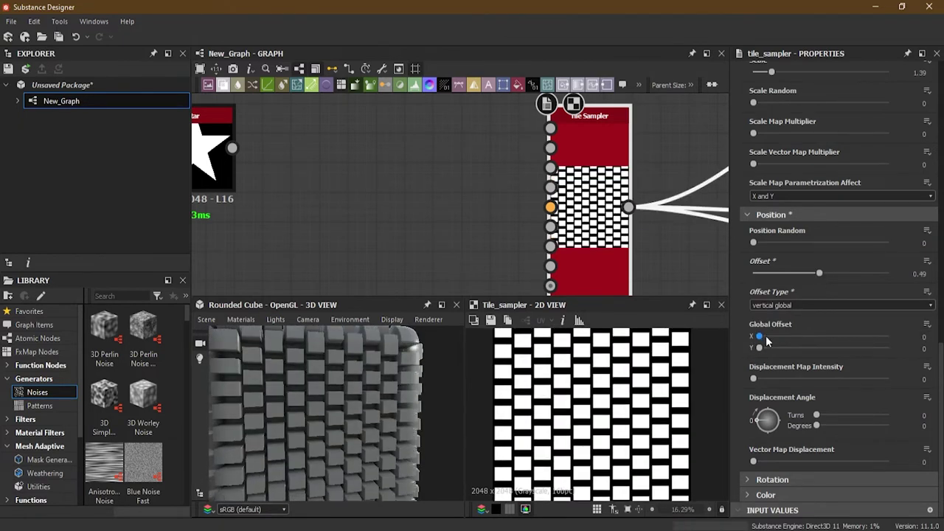
left_click_drag(824, 279, 858, 277)
left_click_drag(760, 337, 850, 350)
left_click_drag(755, 356, 751, 355)
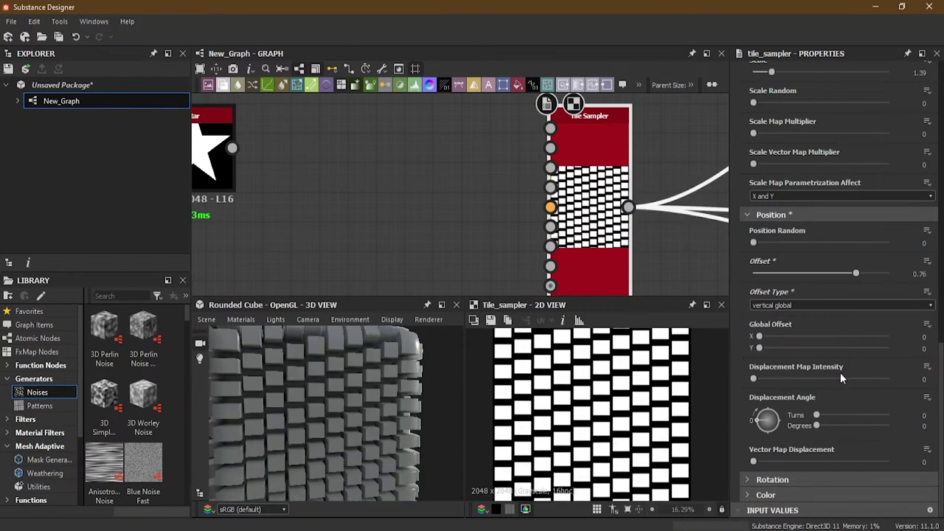
Step: Return the Offset Type to horizontal quincux and keep the Global Offset at 0
left_click(798, 306)
left_click(804, 314)
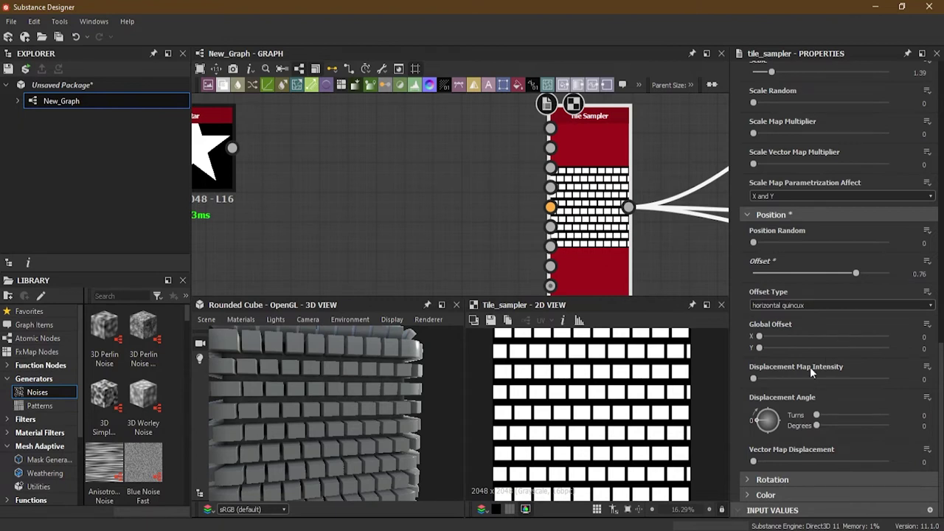
mouse_move(759, 336)
left_mouse_down()
mouse_move(774, 338)
mouse_move(755, 339)
left_mouse_up()
scroll(366, 177, "down", 2)
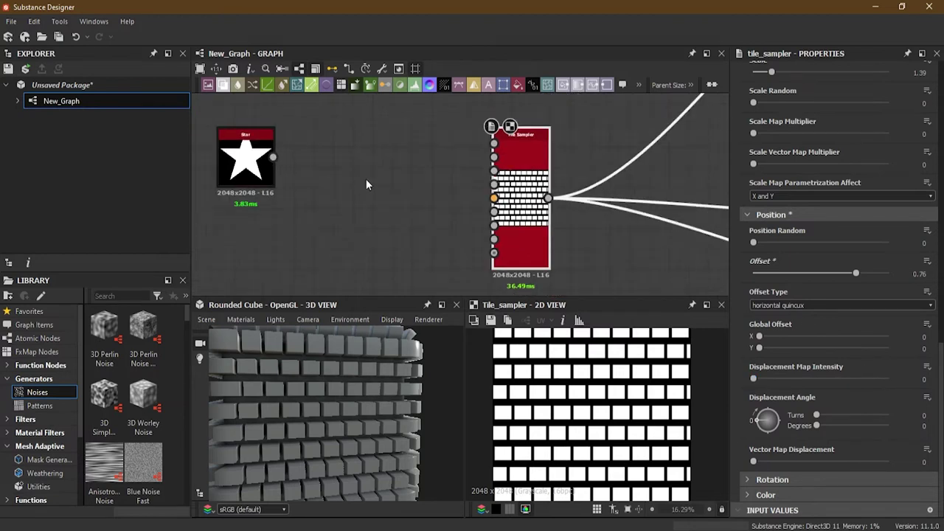
Step: Try the Star as the Tile Sampler's Displacement Map Input, with a Displacement Map Intensity of 0.03 and of 0.06
scroll(488, 171, "up", 2)
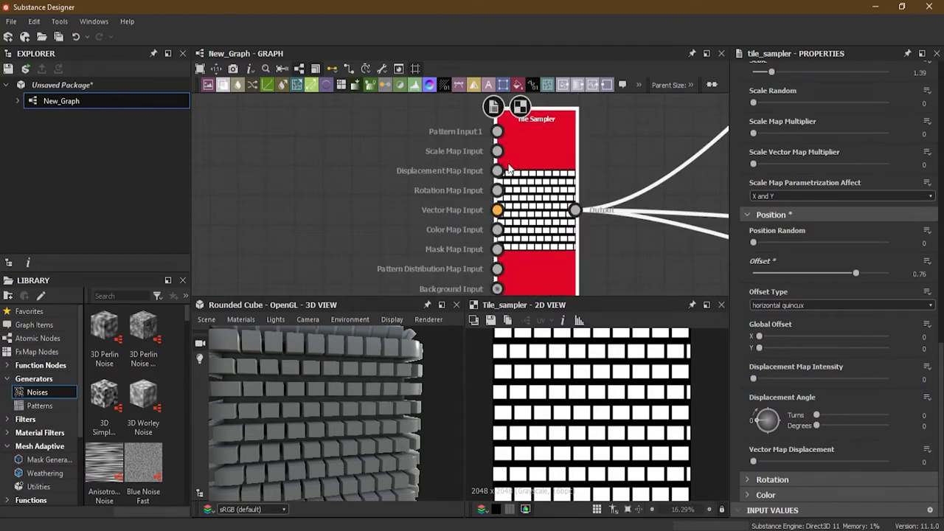
middle_click_drag(191, 155, 262, 166)
left_click_drag(250, 163, 567, 182)
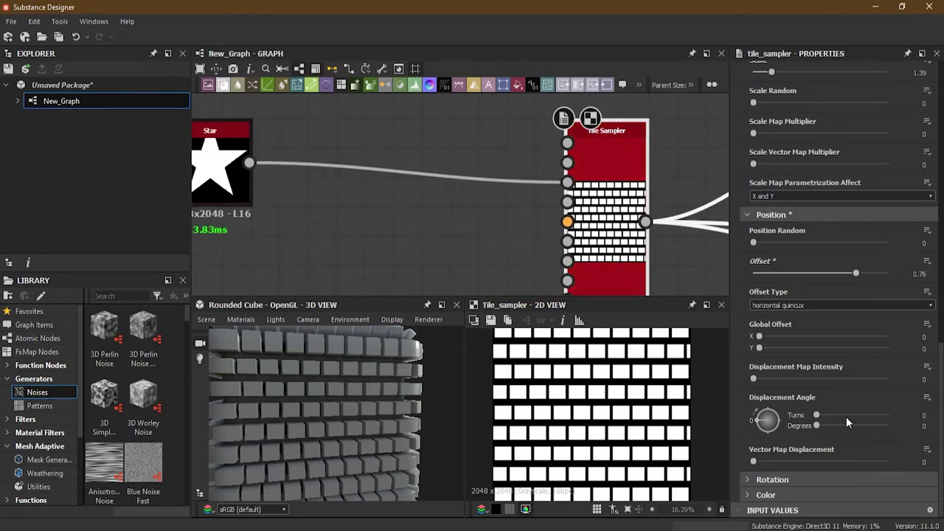
scroll(557, 393, "down", 2)
scroll(361, 393, "down", 2)
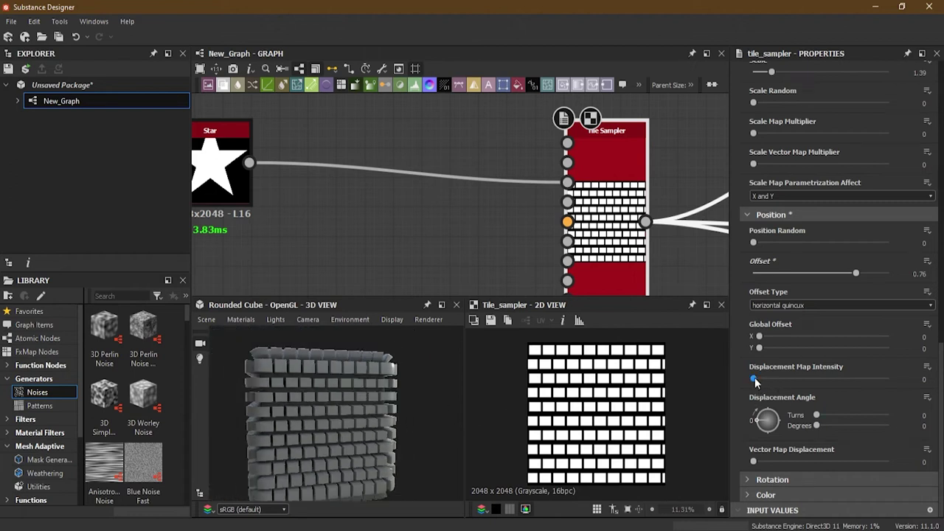
mouse_move(754, 379)
left_mouse_down()
mouse_move(818, 384)
mouse_move(758, 382)
left_mouse_up()
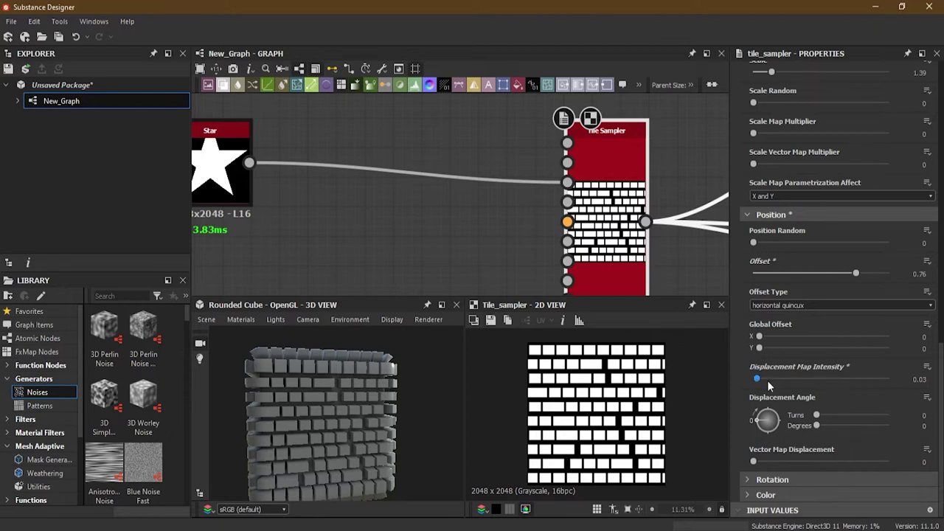
mouse_move(758, 379)
left_mouse_down()
mouse_move(886, 383)
mouse_move(762, 388)
left_mouse_up()
Step: Set the Offset to 0.7 and try Displacement Angles of 94 and 56 degrees, keeping the Displacement Map Intensity at 0.06
mouse_move(855, 273)
left_mouse_down()
mouse_move(802, 277)
mouse_move(847, 274)
left_mouse_up()
mouse_move(754, 244)
left_mouse_down()
mouse_move(789, 243)
mouse_move(745, 247)
left_mouse_up()
left_click_drag(816, 415, 835, 416)
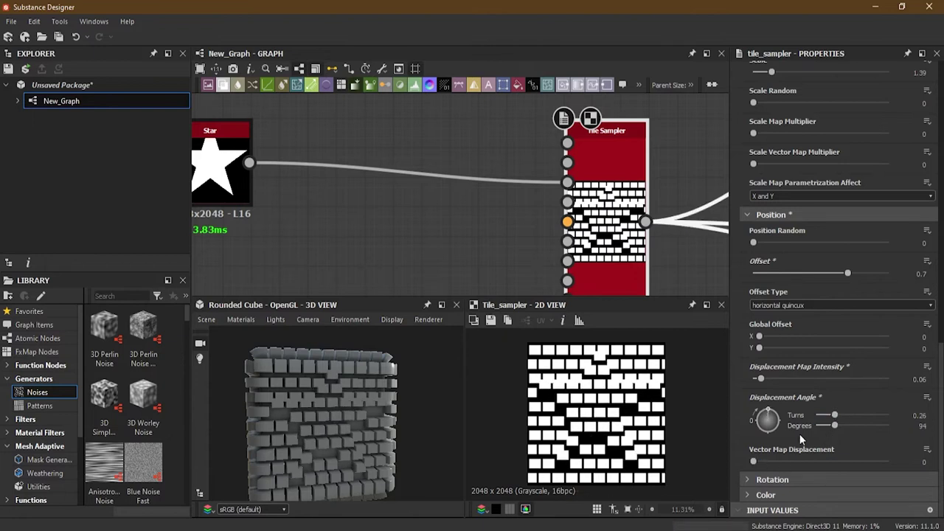
mouse_move(761, 381)
left_mouse_down()
mouse_move(850, 378)
mouse_move(752, 384)
mouse_move(761, 379)
left_mouse_up()
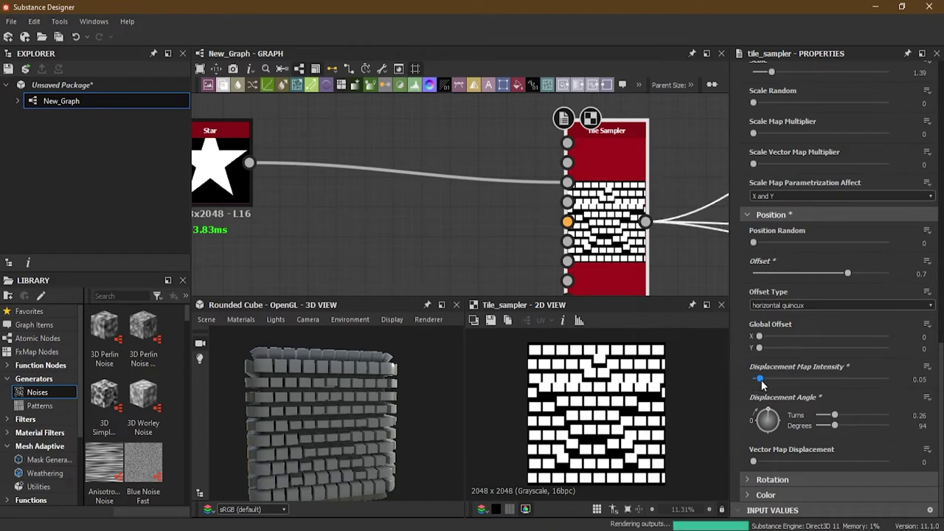
left_click_drag(834, 427, 828, 427)
left_click_drag(367, 449, 372, 372)
left_click_drag(372, 439, 299, 380)
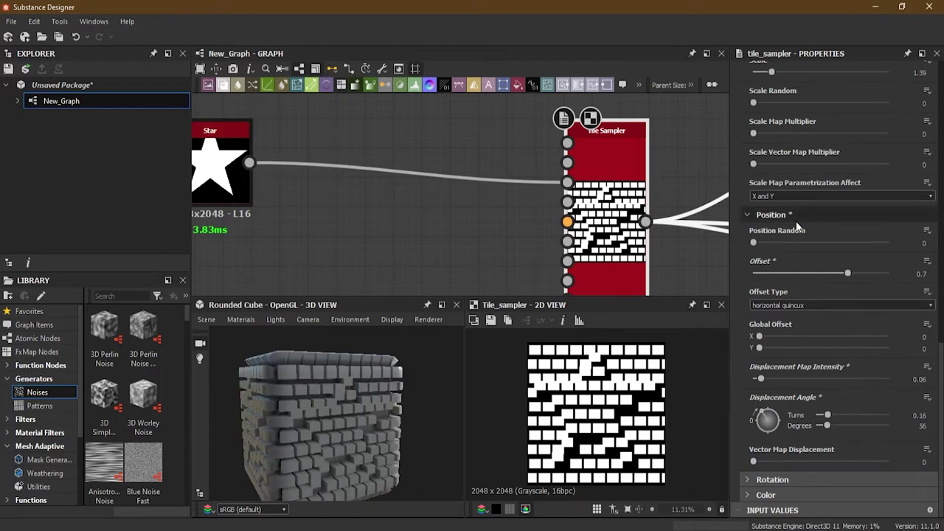
Step: Disconnect the Star from the Displacement Map Input and reset the Offset and Displacement Map Intensity to 0
left_click_drag(462, 138, 511, 224)
key("Delete")
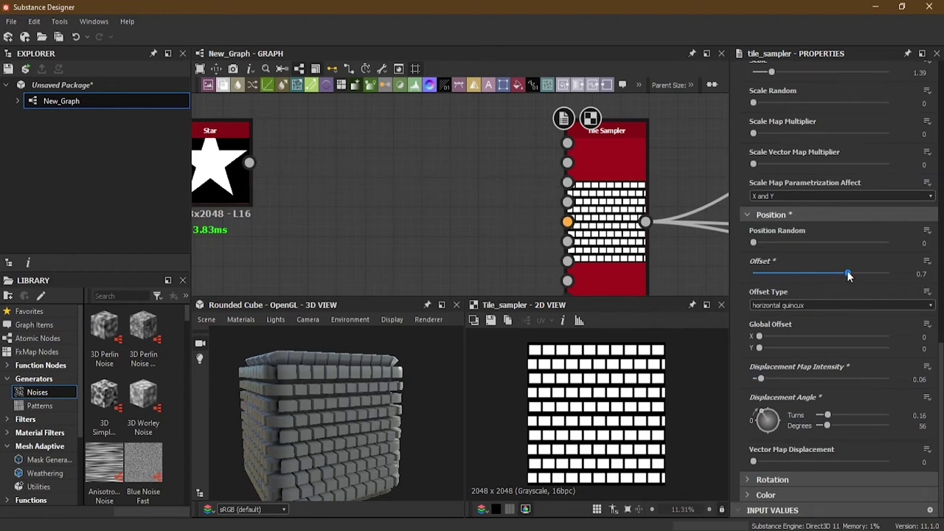
left_click_drag(848, 276, 727, 221)
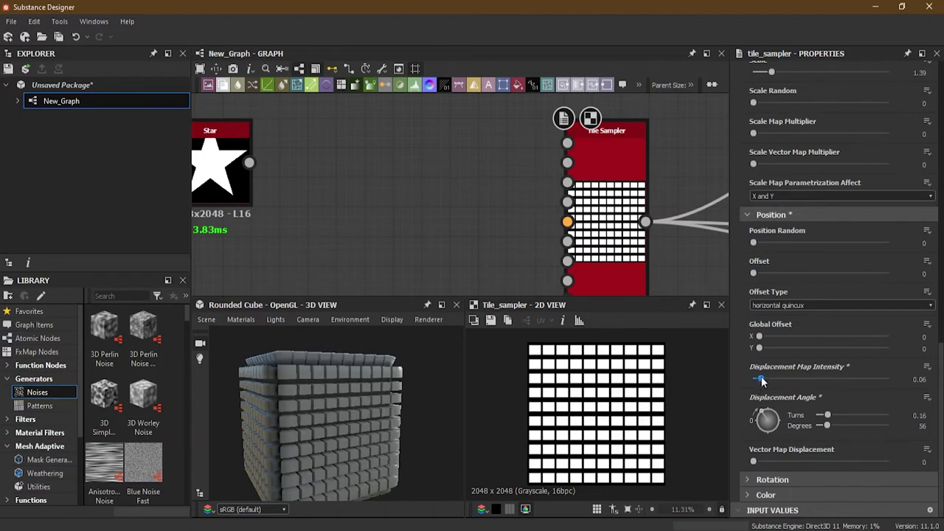
Step: Set the tile Size to 1 in X and Y, the Size Mode to Normal and the Scale to 0.74
scroll(785, 345, "up", 5)
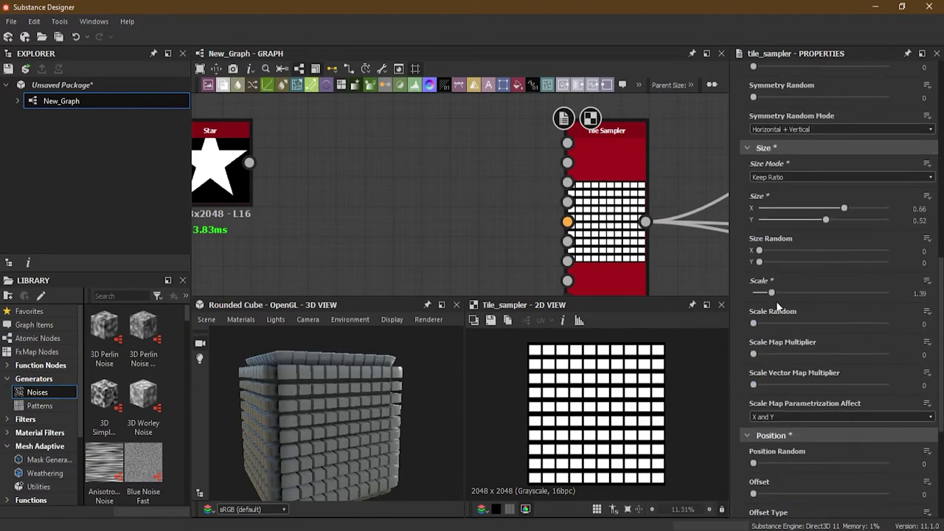
left_click_drag(844, 209, 887, 220)
left_click(797, 177)
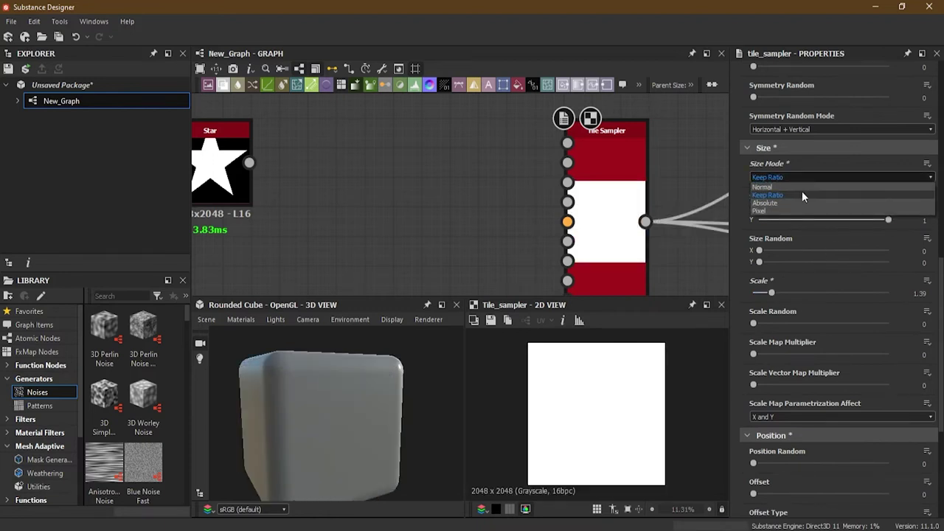
left_click(802, 188)
left_click_drag(772, 293, 763, 294)
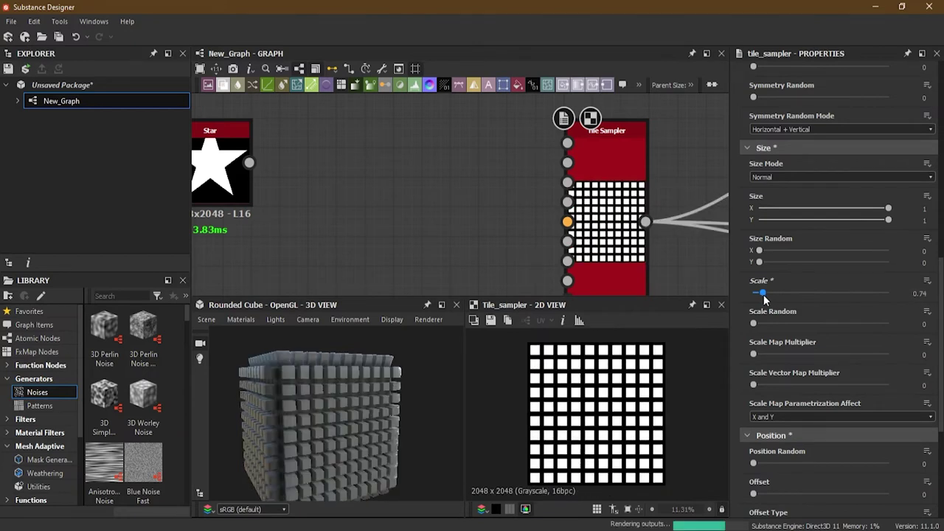
Step: Try the Star as the Tile Sampler's Rotation Map Input, with a Rotation Map Multiplier of 0.11 and of 0.37
left_click(767, 149)
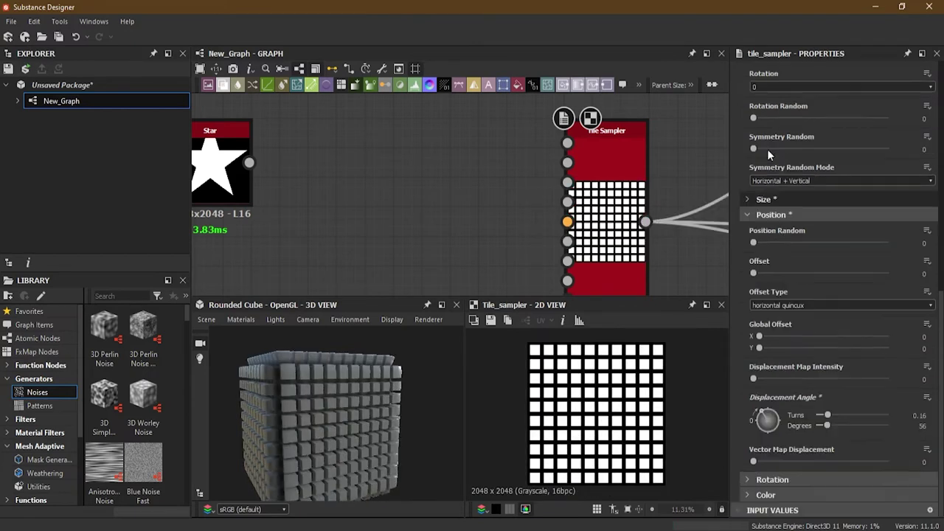
left_click(782, 213)
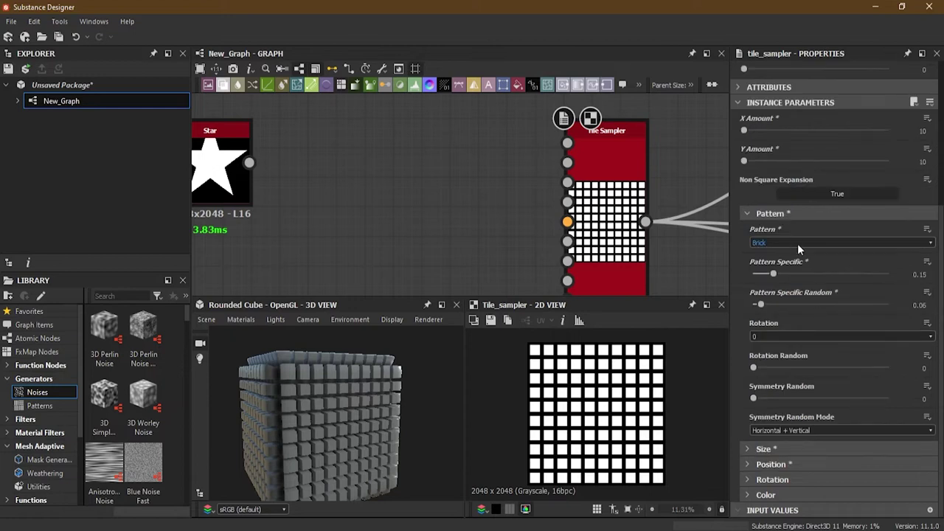
left_click(772, 480)
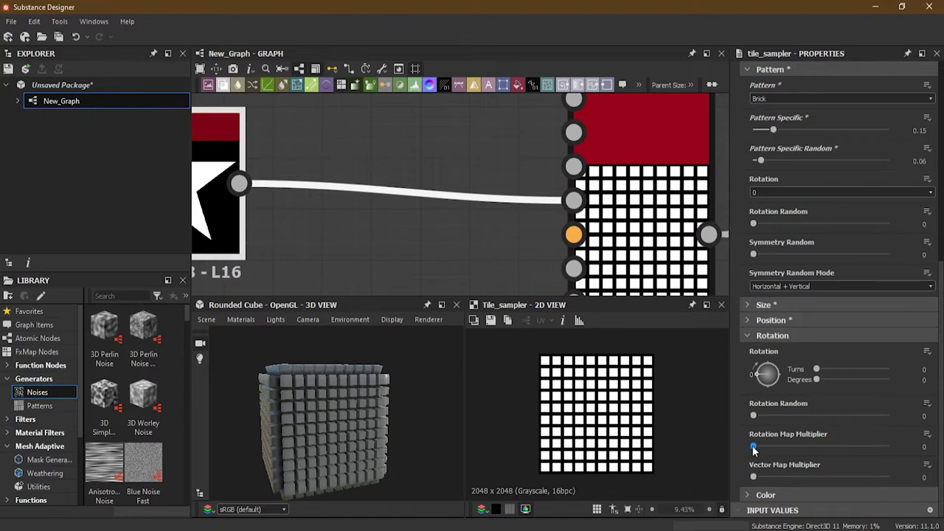
left_click_drag(753, 448, 769, 450)
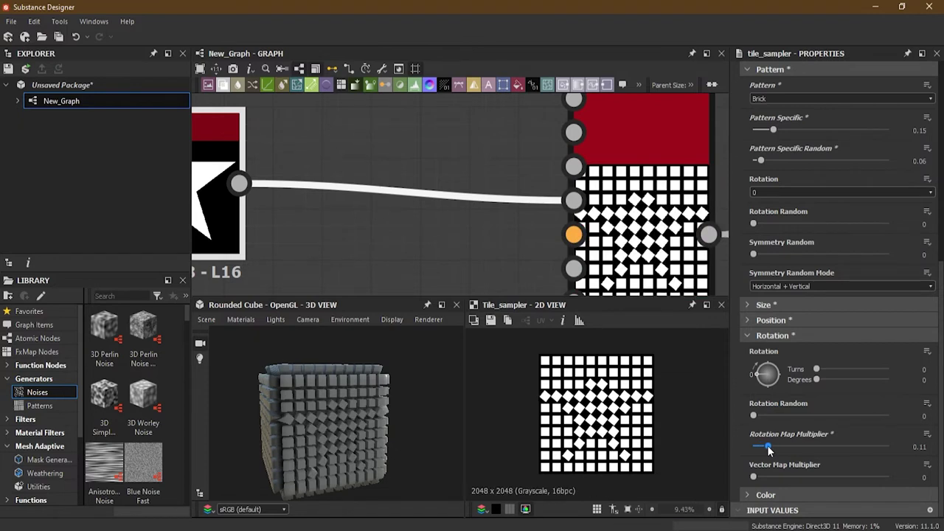
scroll(603, 410, "up", 3)
scroll(601, 399, "down", 2)
middle_click_drag(201, 185, 305, 192)
left_click_drag(768, 447, 804, 448)
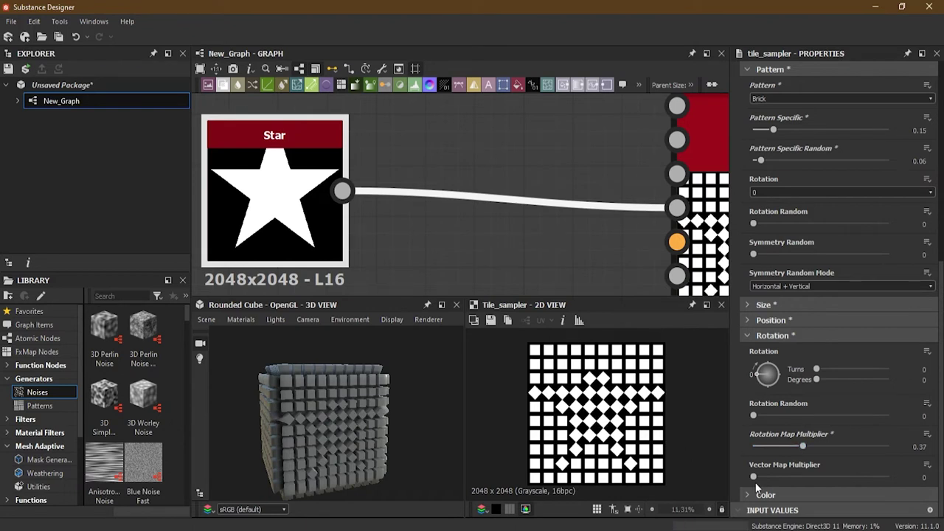
Step: Test the Rotation Random and the Rotation angle, return both to 0, and inspect the tiles on the cube
left_click_drag(754, 418, 751, 419)
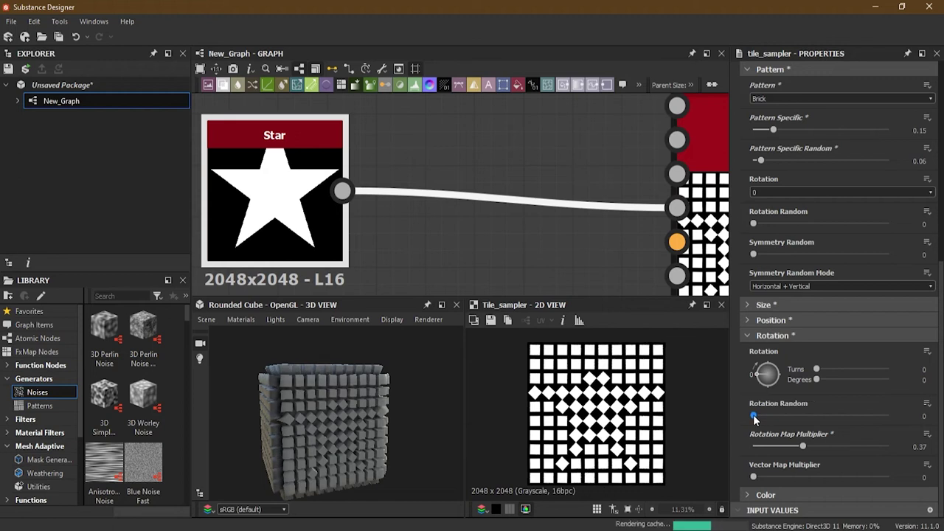
left_click_drag(817, 372, 783, 371)
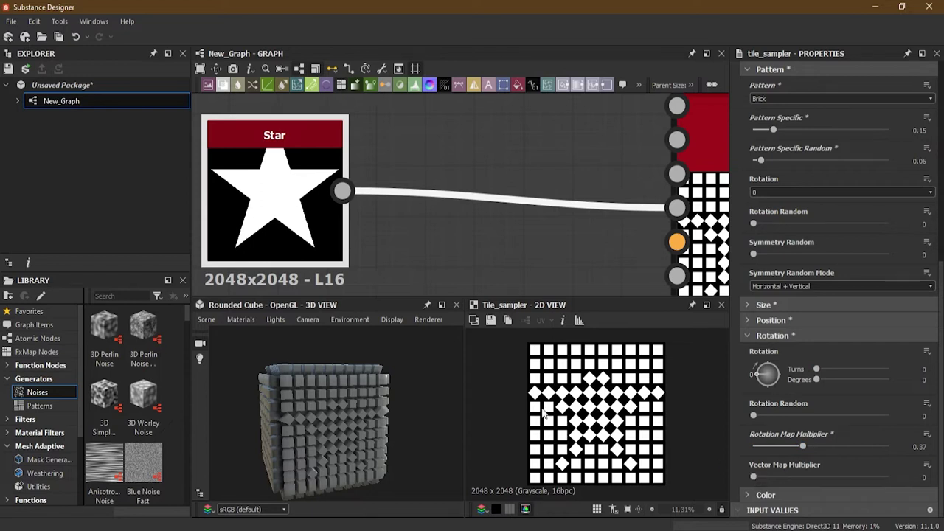
scroll(314, 396, "up", 5)
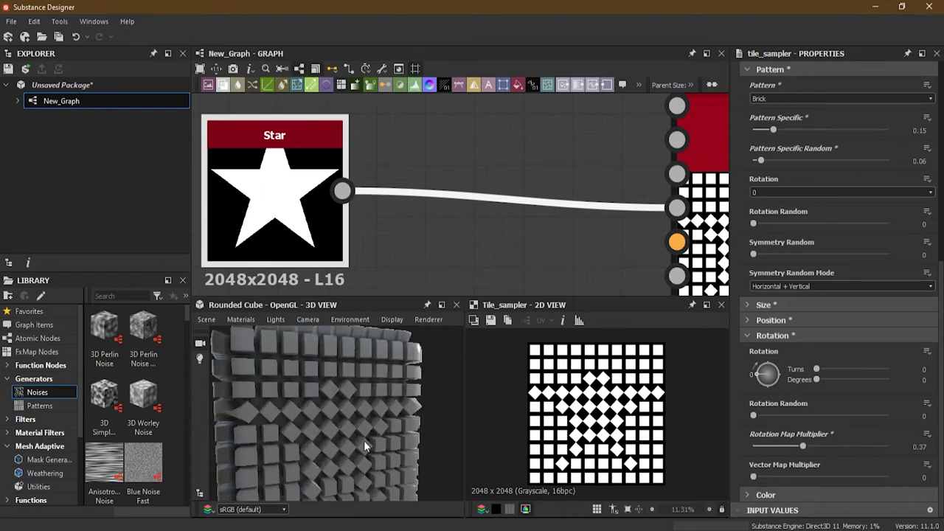
left_click_drag(363, 440, 340, 421)
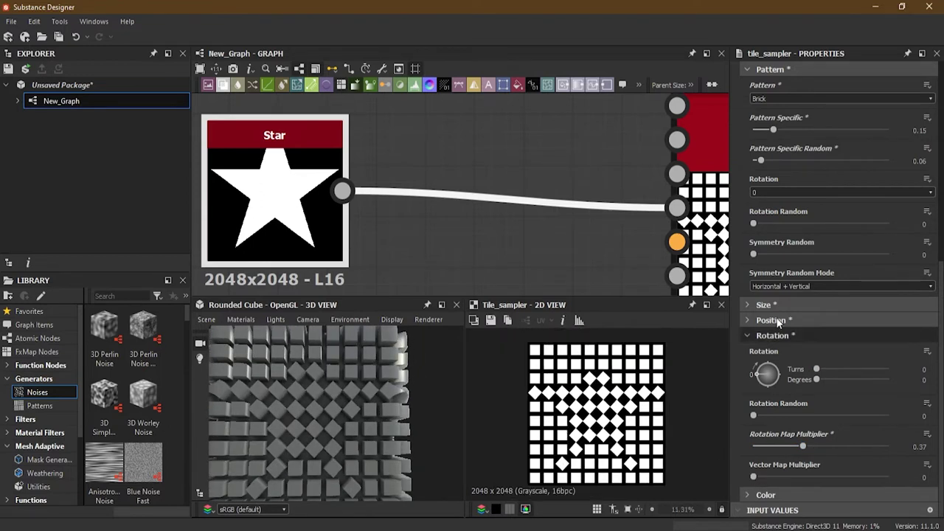
Step: Set the Tile Sampler's X Amount and Y Amount to 16 and inspect the star-shaped rotation in both previews
scroll(854, 273, "up", 5)
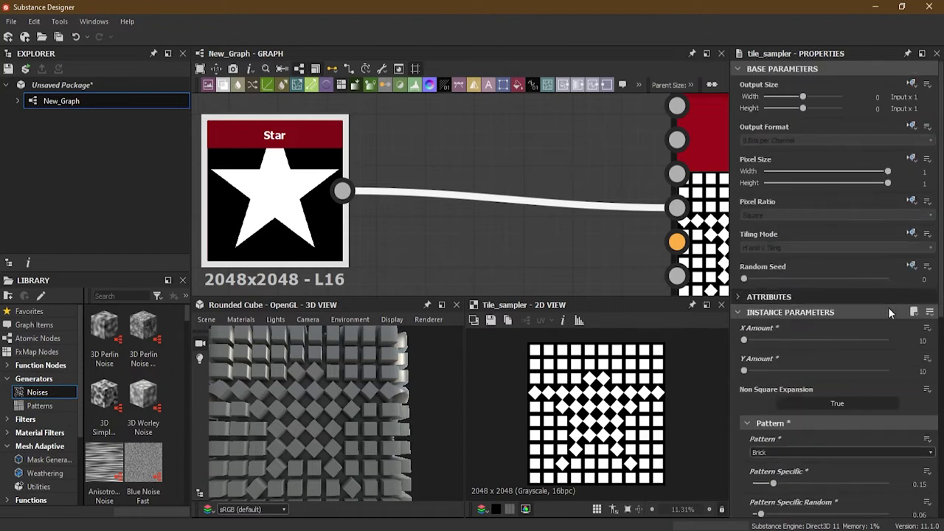
scroll(878, 295, "down", 2)
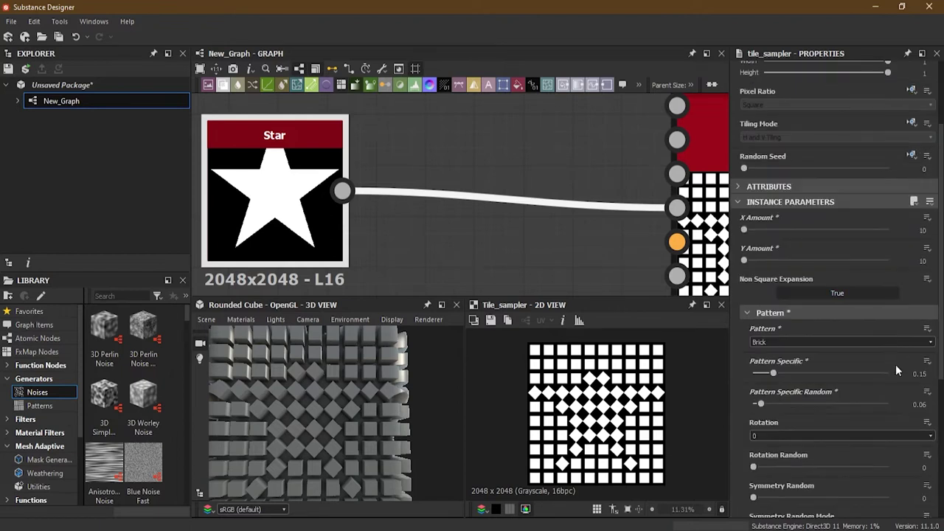
left_click(920, 230)
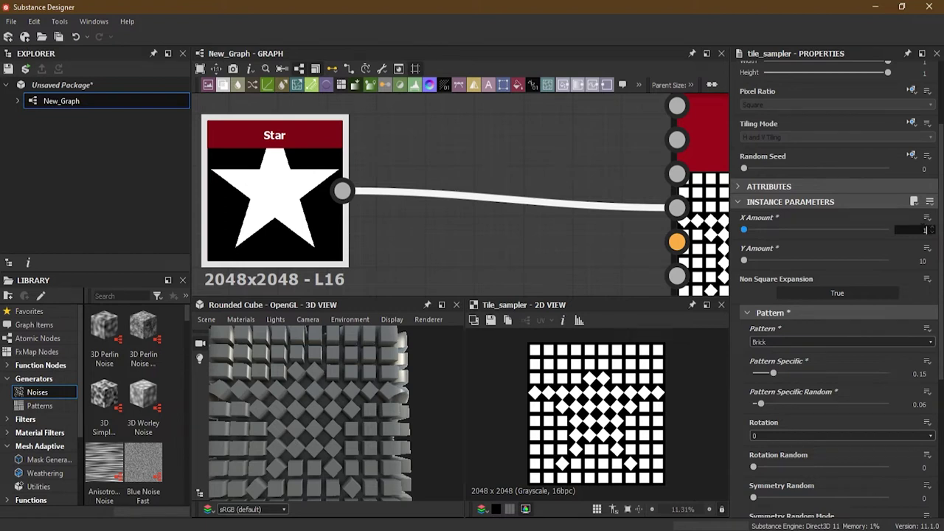
type("16")
key("Tab")
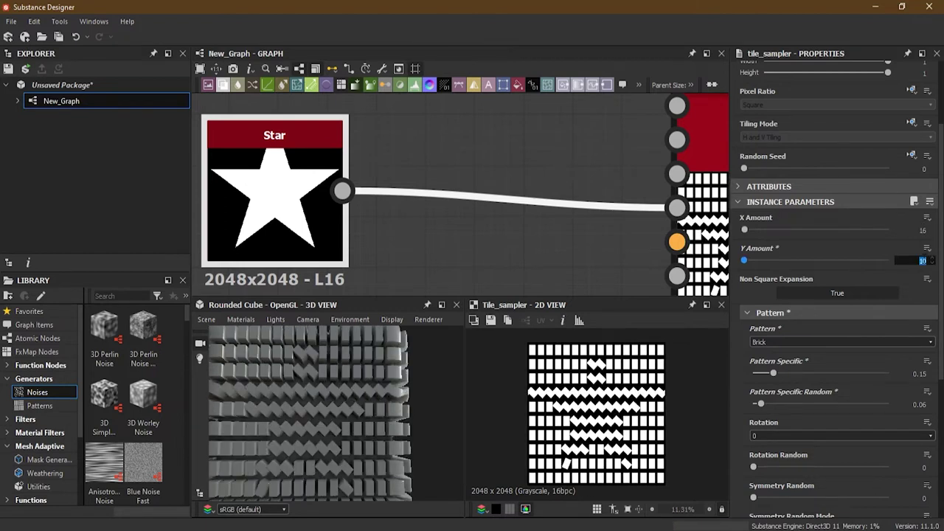
key("Return")
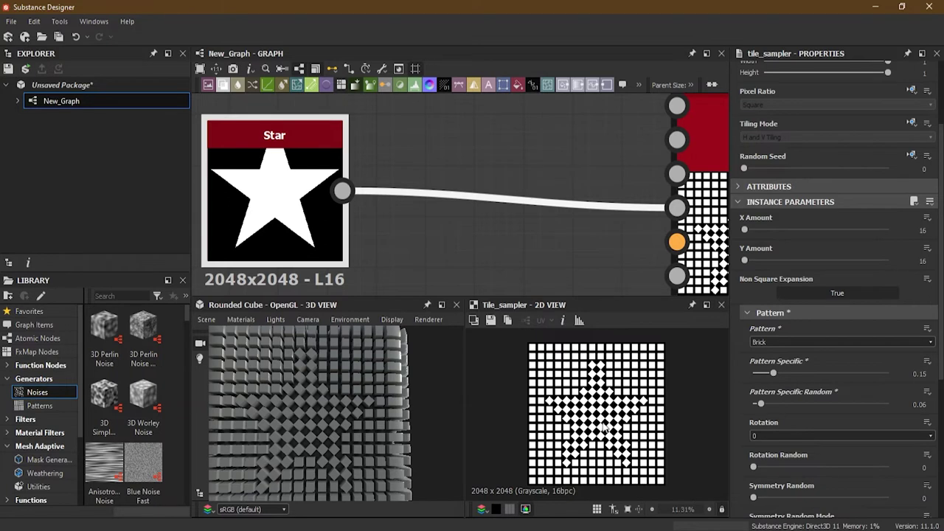
scroll(606, 422, "up", 2)
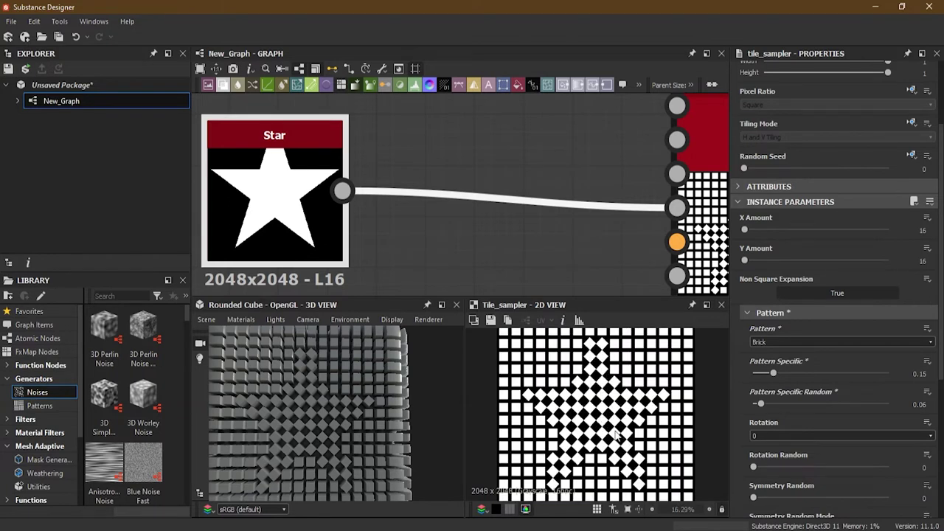
left_click_drag(273, 391, 340, 454)
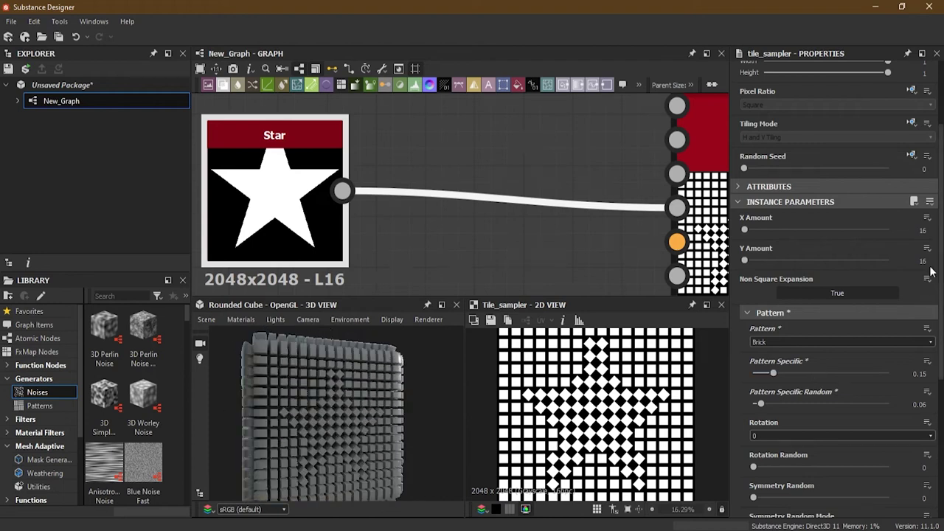
Step: Disconnect the Star from the Rotation Map Input, reset the Rotation Map Multiplier to 0 and collapse the Rotation parameters
scroll(856, 421, "down", 5)
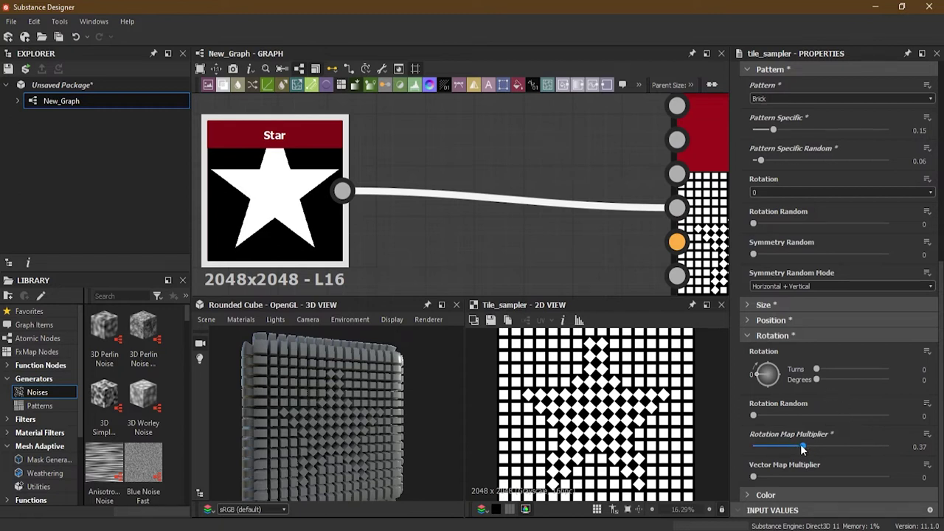
left_click_drag(451, 166, 508, 259)
key("Delete")
left_click_drag(802, 447, 723, 451)
left_click(766, 336)
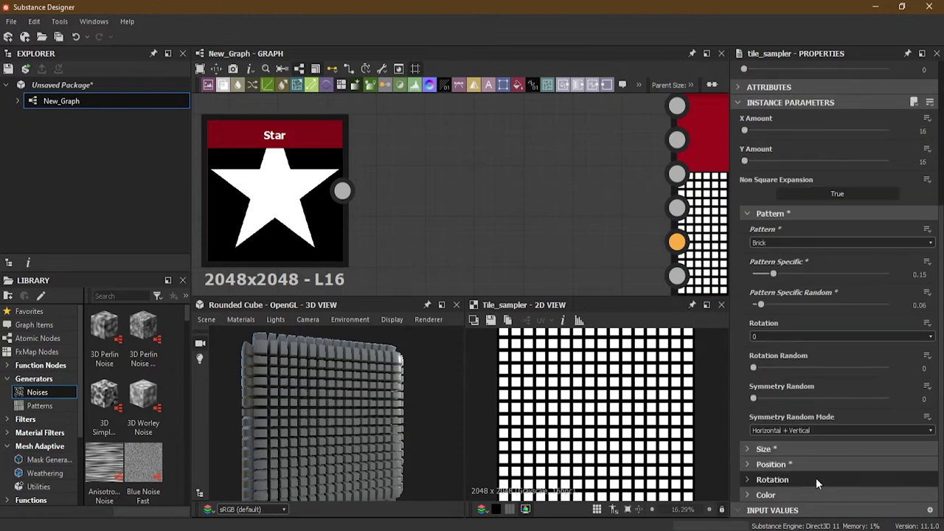
Step: Examine the Tile Sampler's Color parameters and its color and mask map inputs, keeping the Mask Map Threshold at 0
left_click(808, 495)
scroll(796, 389, "down", 5)
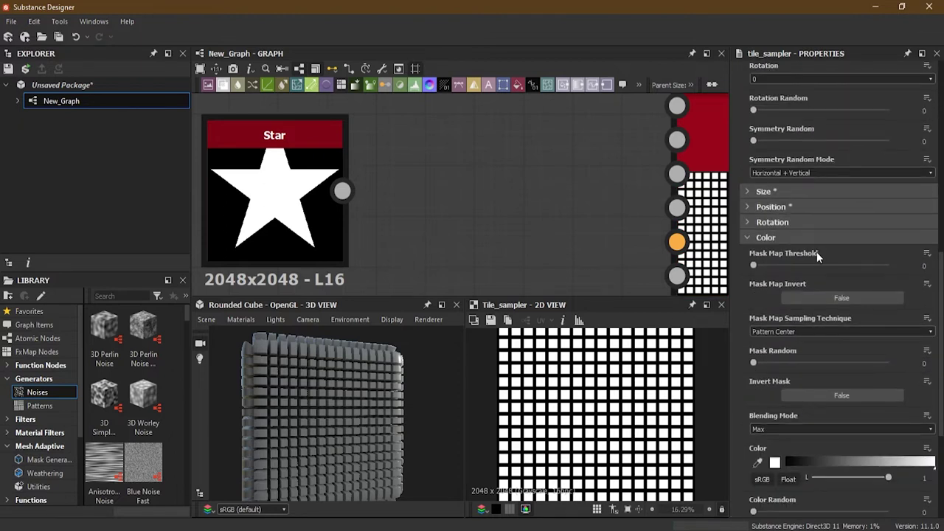
scroll(593, 209, "down", 2)
middle_click_drag(593, 210, 506, 184)
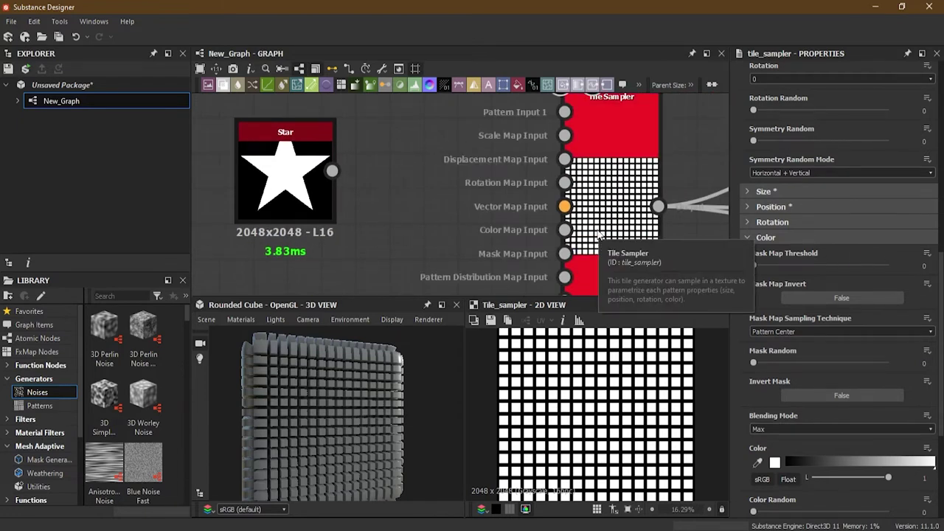
scroll(882, 353, "down", 1)
scroll(882, 353, "down", 3)
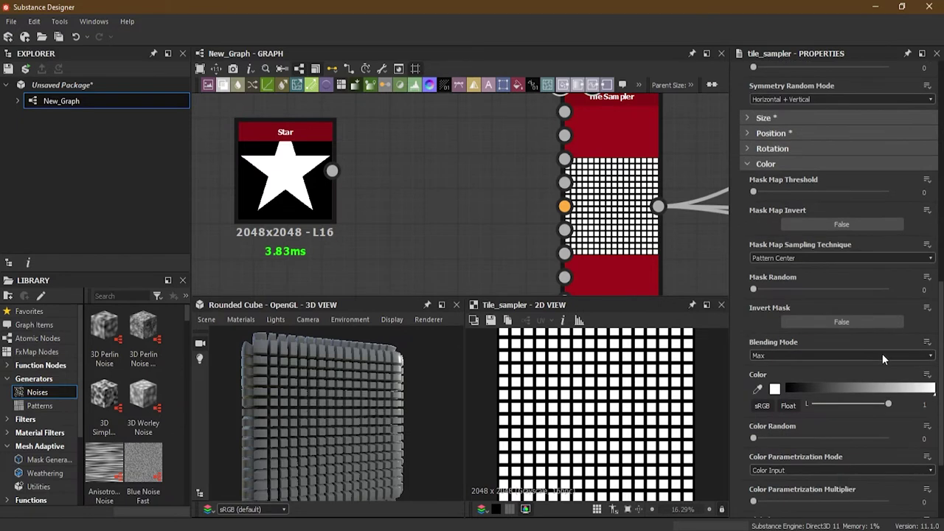
scroll(894, 350, "up", 1)
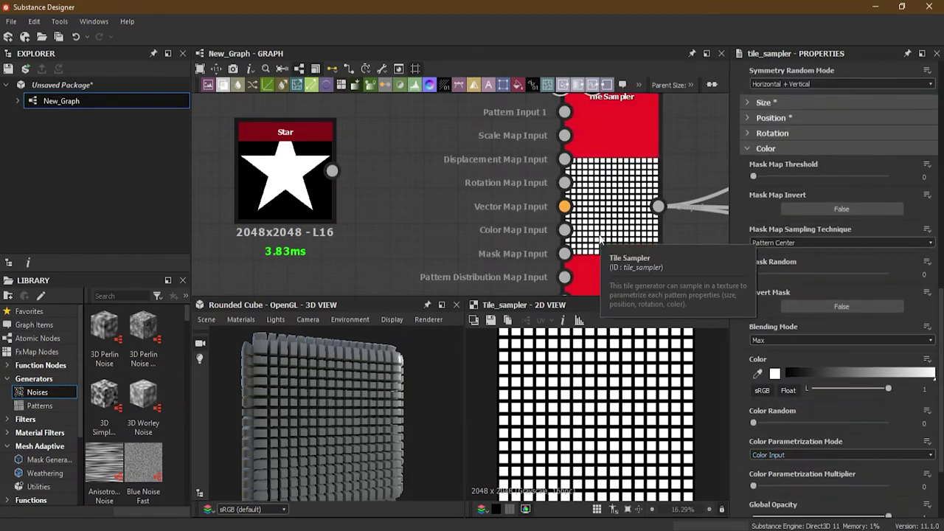
mouse_move(752, 177)
left_mouse_down()
mouse_move(785, 178)
mouse_move(753, 177)
left_mouse_up()
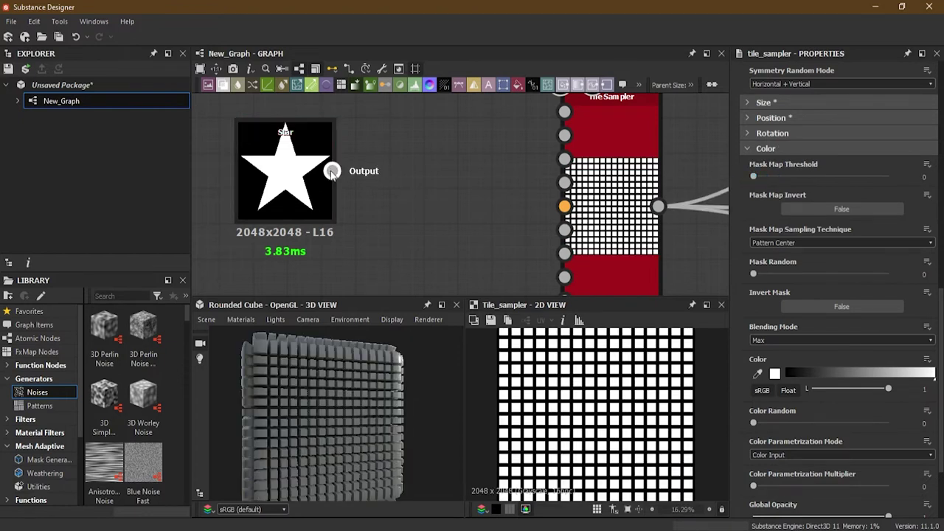
Step: Connect the Star node's output to the Tile Sampler's Mask Map Input
left_click_drag(332, 171, 562, 226)
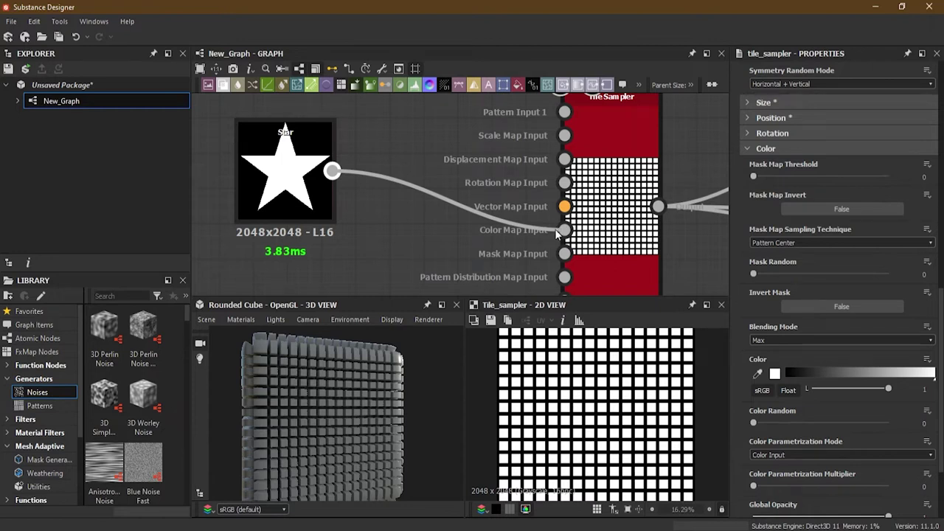
left_click_drag(557, 233, 558, 254)
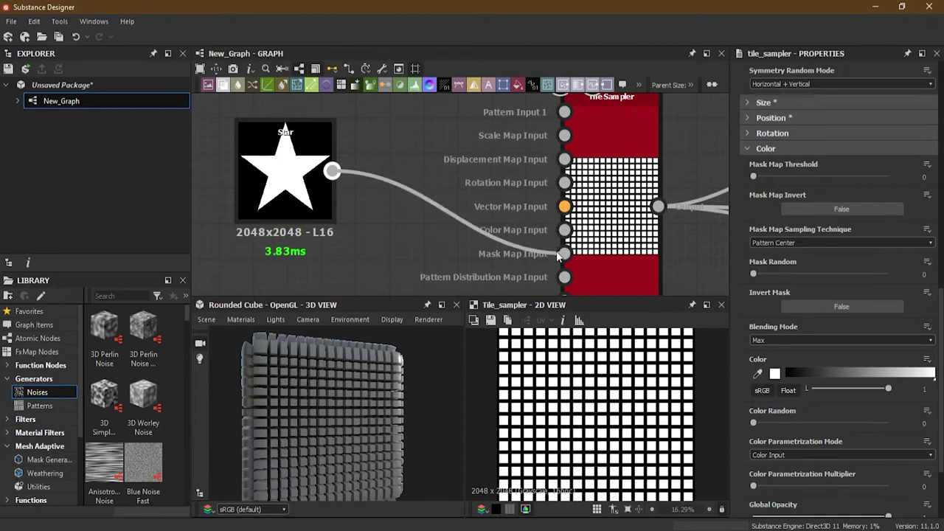
left_click_drag(558, 254, 563, 254)
Step: Test the Mask Map Threshold at 0.02, inspect the masked tiles on the cube, and return the threshold to 0
left_click_drag(754, 179, 761, 179)
left_click_drag(757, 179, 752, 180)
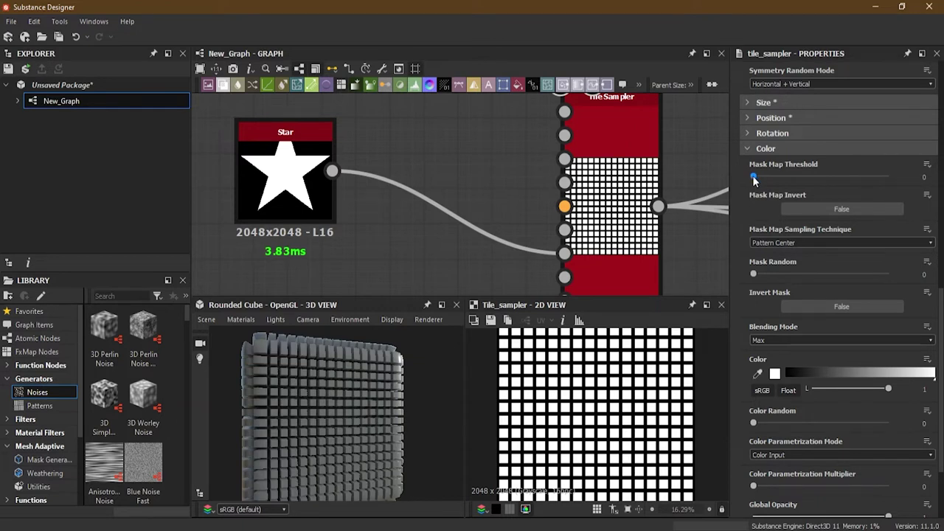
left_click_drag(753, 179, 756, 179)
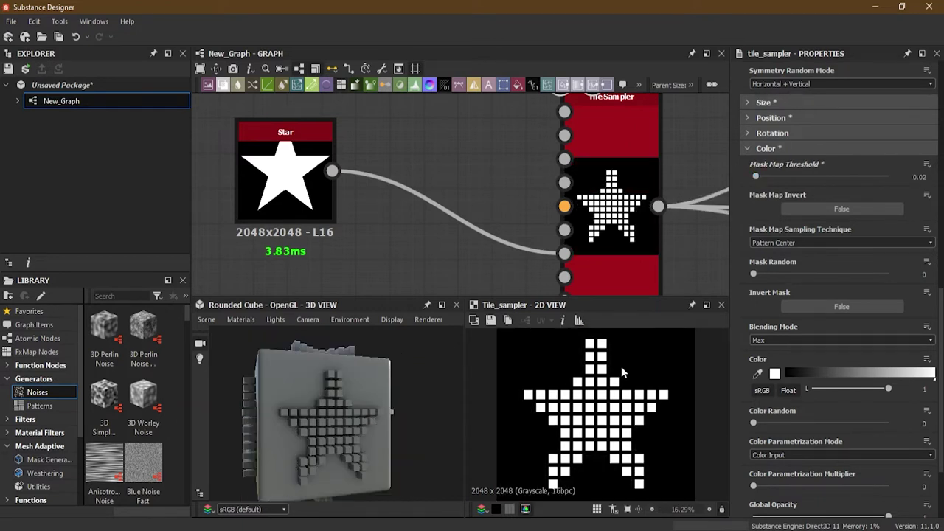
left_click_drag(310, 422, 376, 391)
scroll(566, 376, "down", 1)
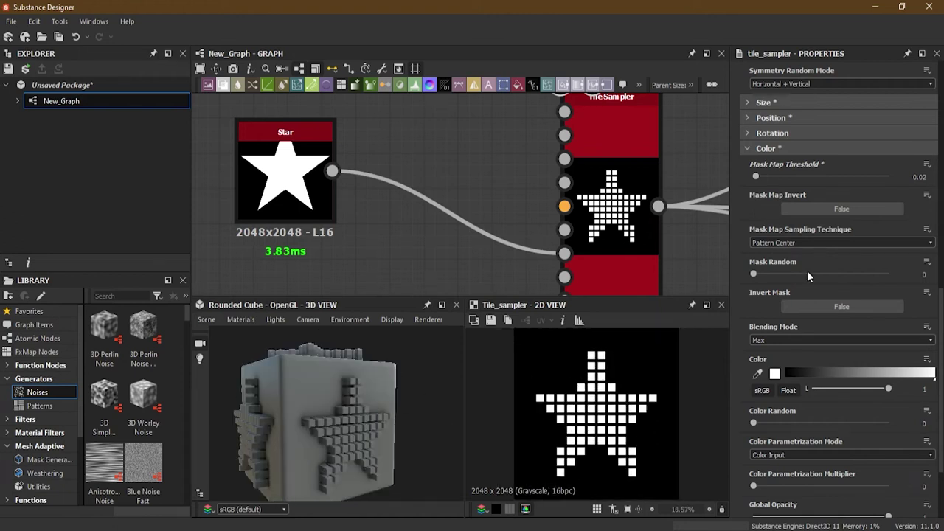
scroll(810, 292, "up", 5)
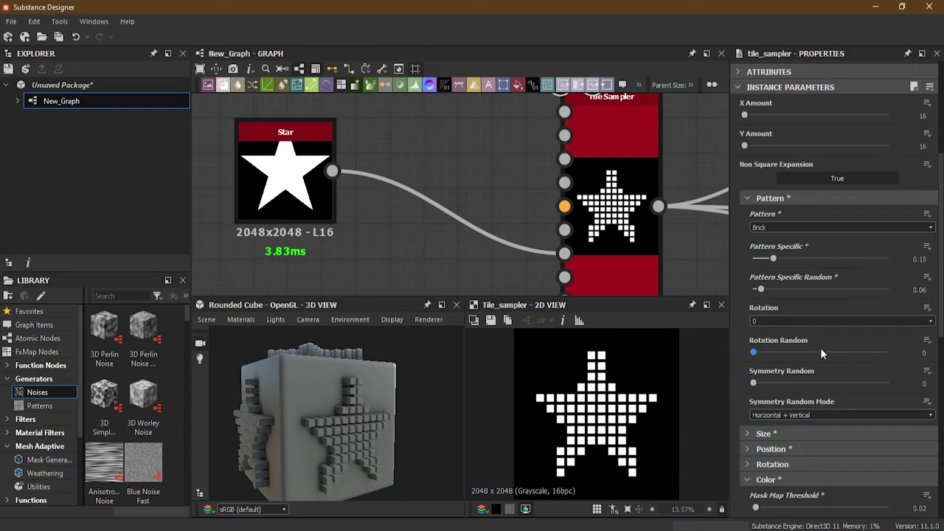
scroll(820, 346, "down", 5)
left_click_drag(387, 486, 376, 413)
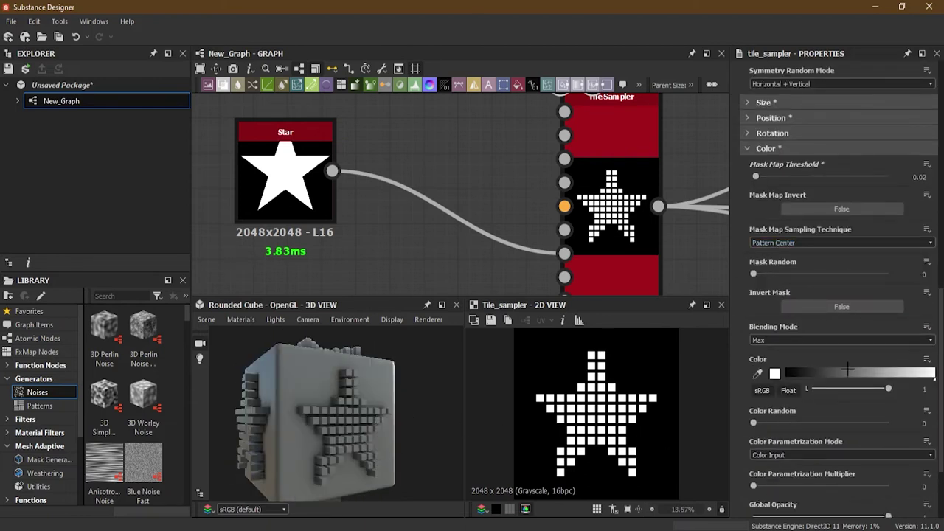
left_click_drag(756, 182, 752, 180)
Step: Insert a Blur HQ Grayscale node between the Star and the Tile Sampler, with Intensity 16 and Quality 1
middle_click_drag(278, 214, 401, 214)
left_click_drag(400, 214, 280, 214)
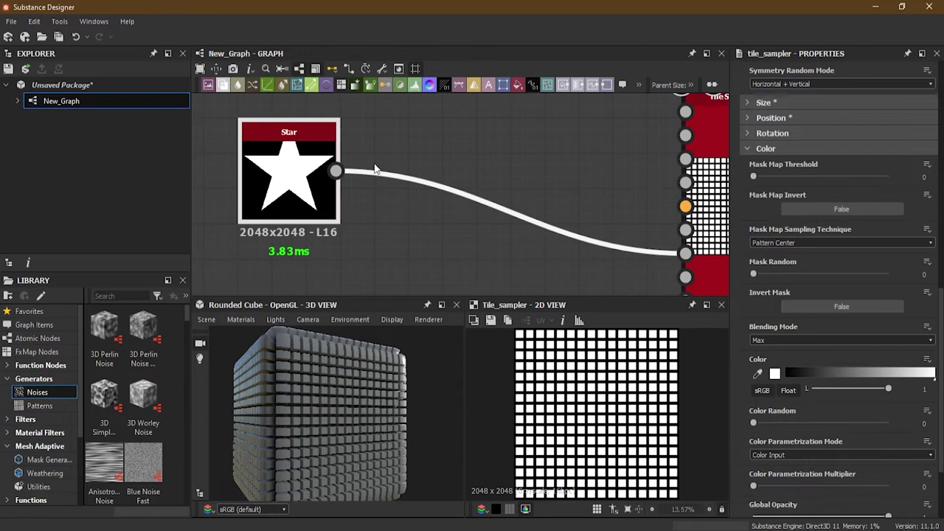
scroll(374, 169, "up", 1)
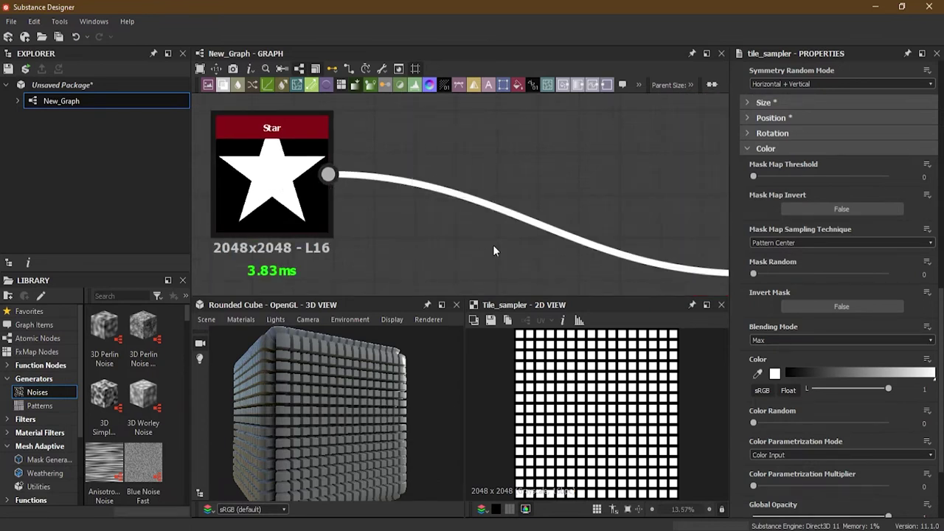
key("space")
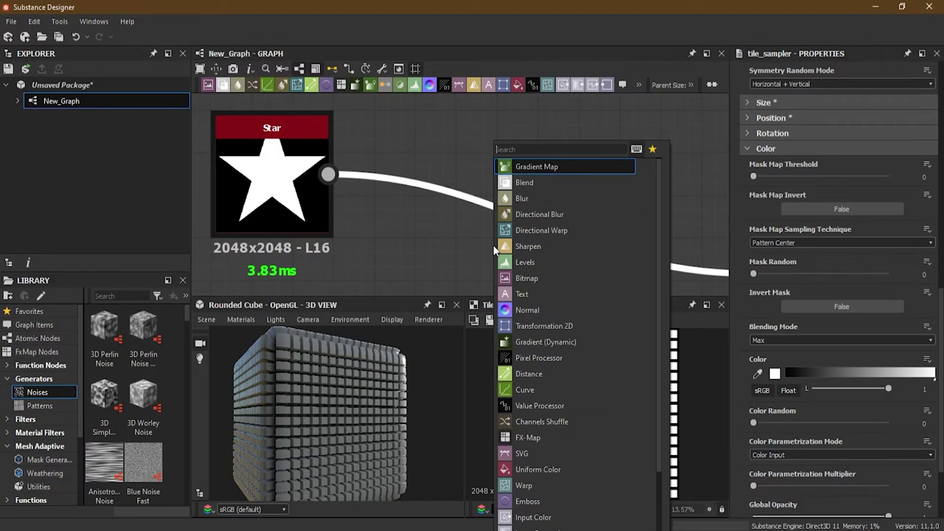
type("blu")
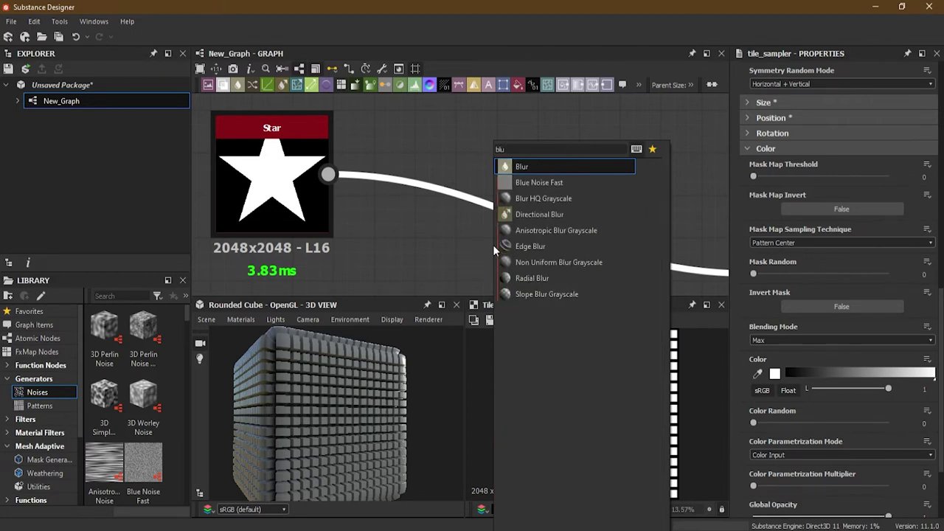
left_click(581, 198)
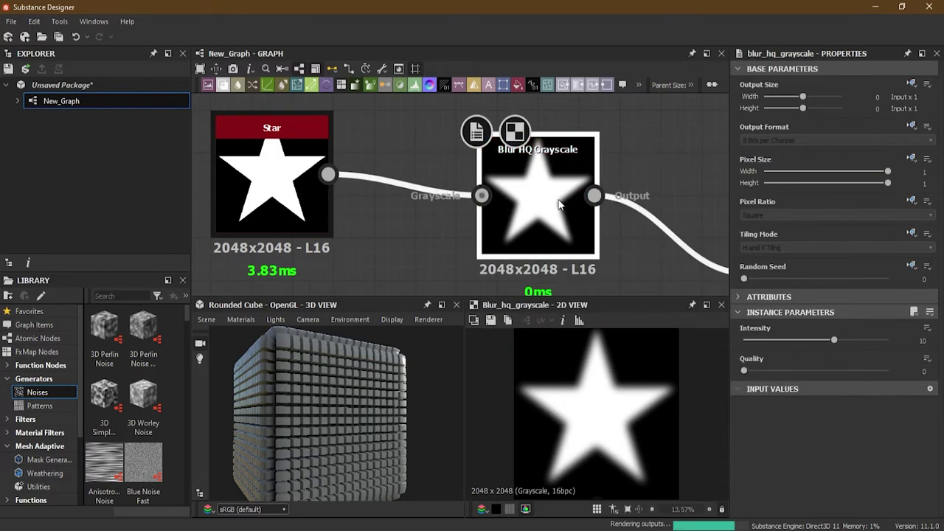
left_click(795, 369)
left_click_drag(834, 340, 892, 341)
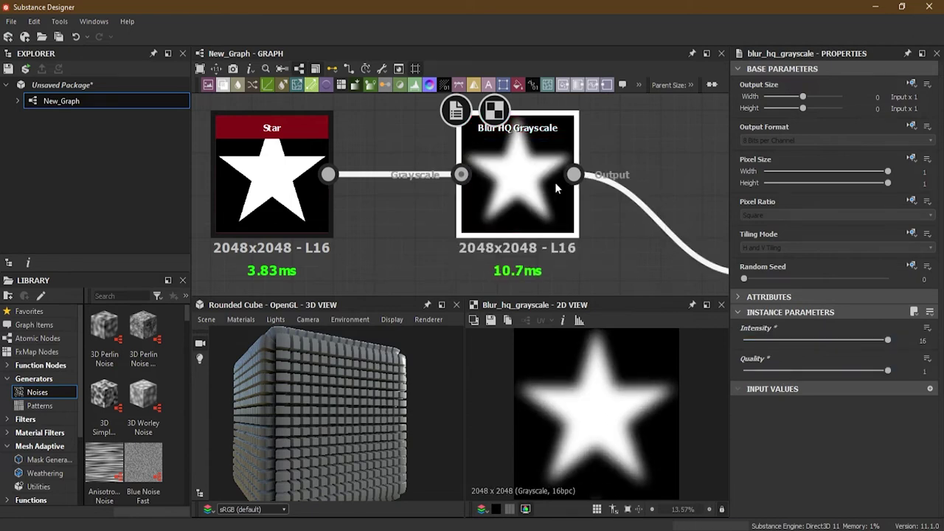
Step: Test the Tile Sampler's Mask Map Threshold at 0.03 and 0.37 against the blurred star, and return it to 0
scroll(556, 184, "down", 2)
middle_click_drag(632, 216, 459, 196)
left_click(528, 132)
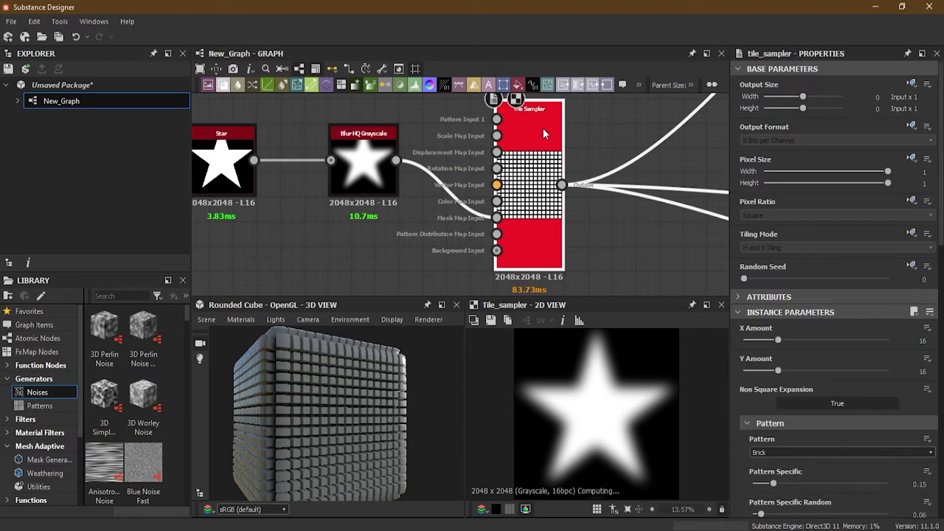
scroll(772, 384, "down", 10)
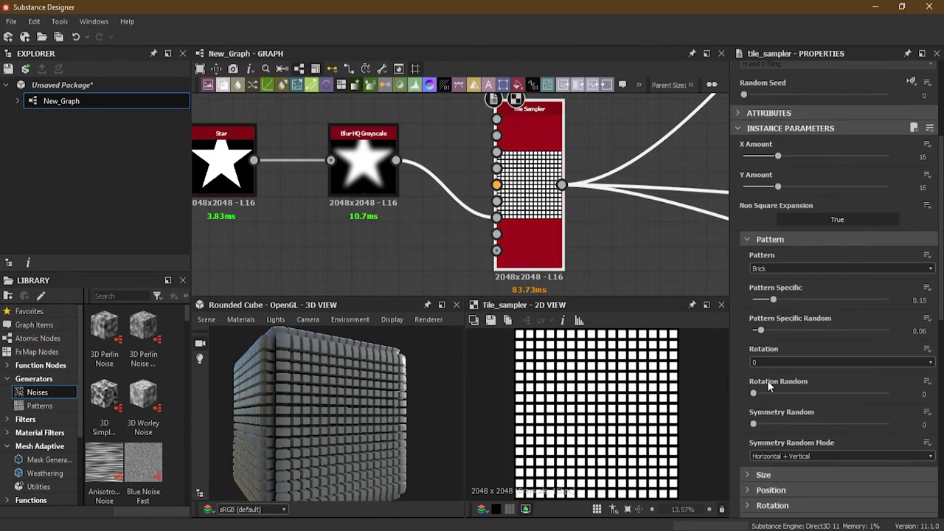
scroll(786, 248, "up", 1)
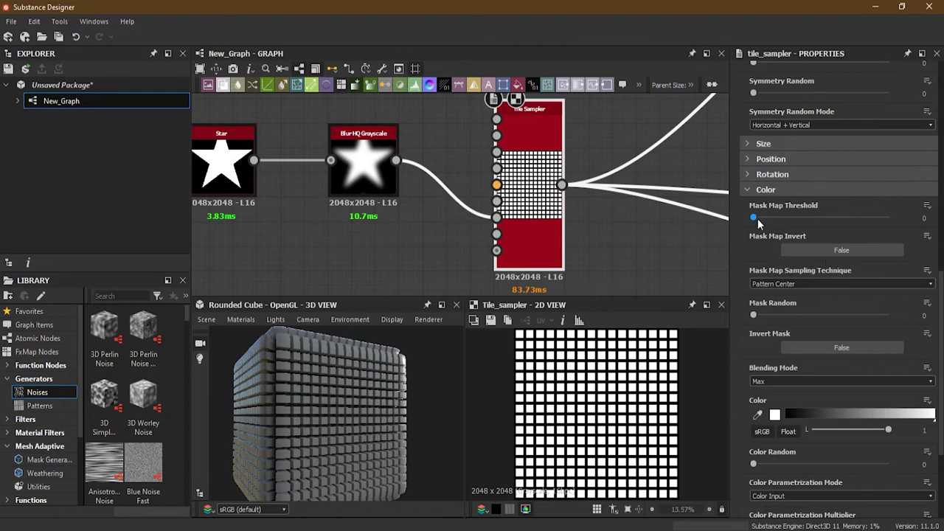
left_click_drag(756, 222, 758, 222)
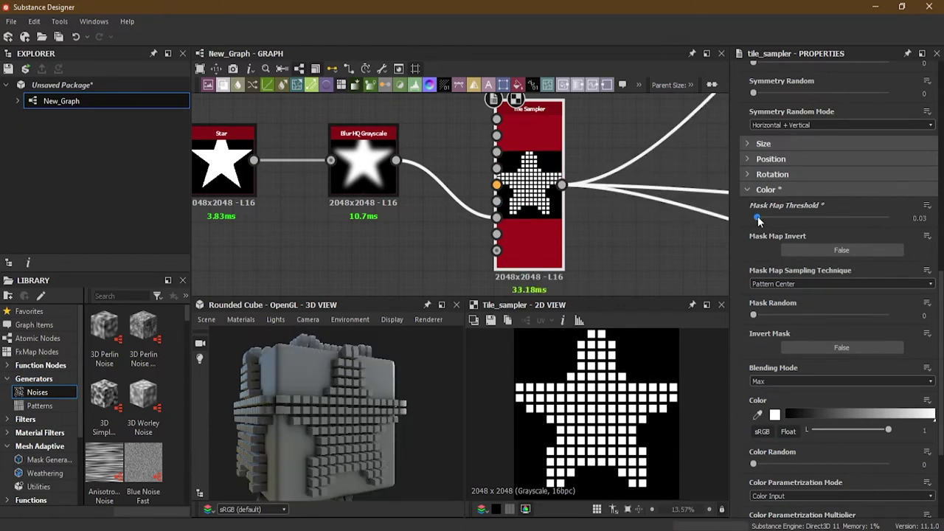
left_click_drag(758, 220, 806, 216)
scroll(383, 204, "up", 4)
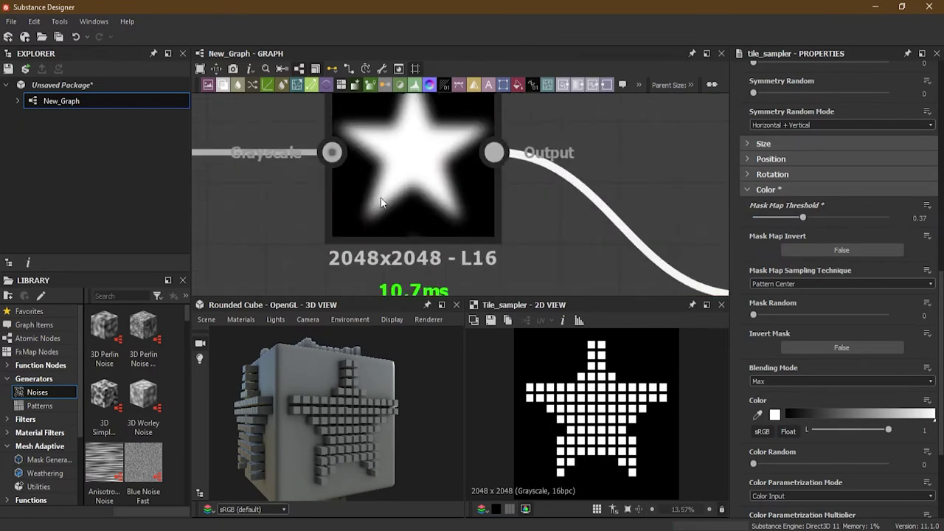
left_click_drag(805, 219, 747, 223)
Step: Look through the Tile Sampler's amount, pattern and mask map parameters
scroll(826, 280, "up", 5)
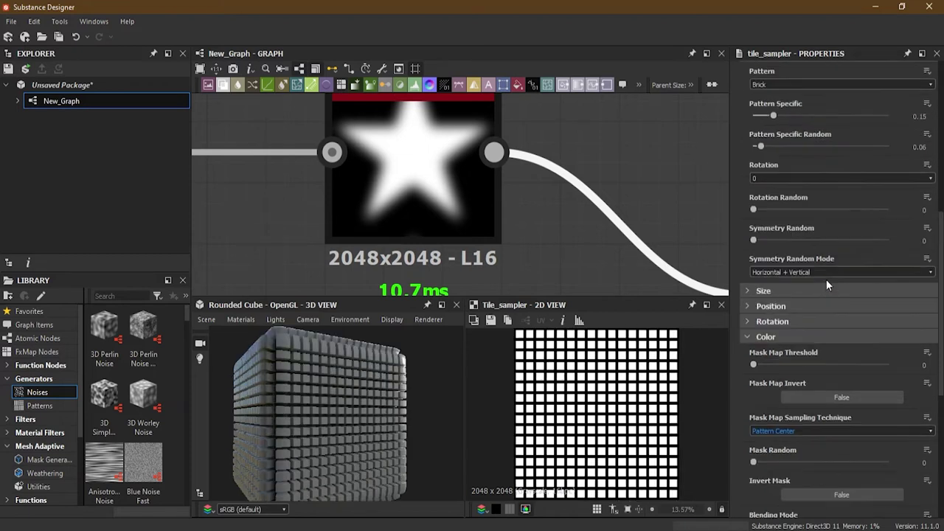
scroll(612, 183, "down", 2)
scroll(612, 190, "up", 2)
scroll(612, 189, "down", 2)
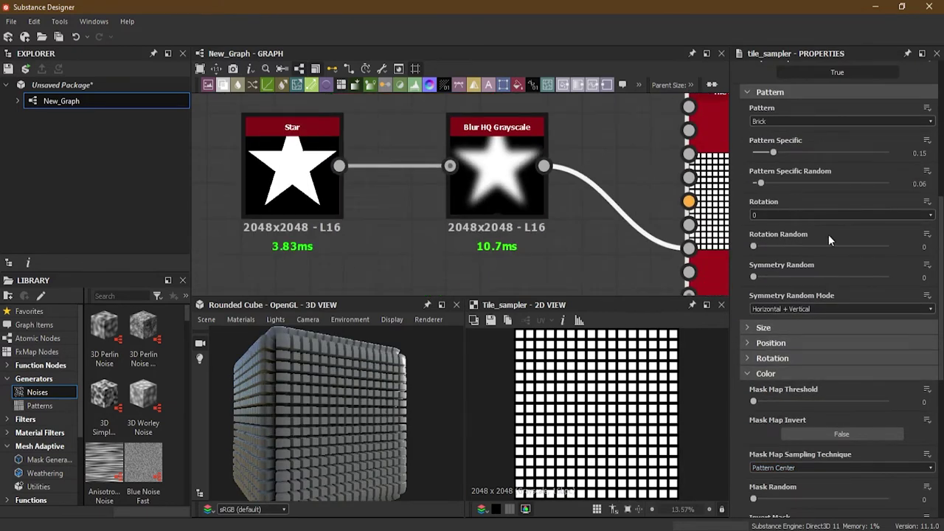
scroll(818, 234, "down", 2)
scroll(810, 229, "up", 5)
scroll(810, 229, "up", 3)
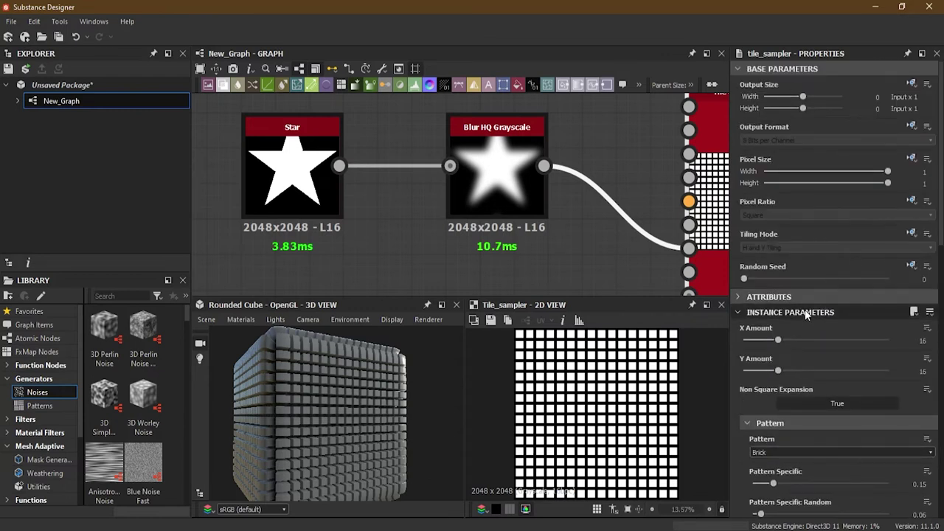
scroll(805, 303, "down", 5)
scroll(805, 303, "down", 3)
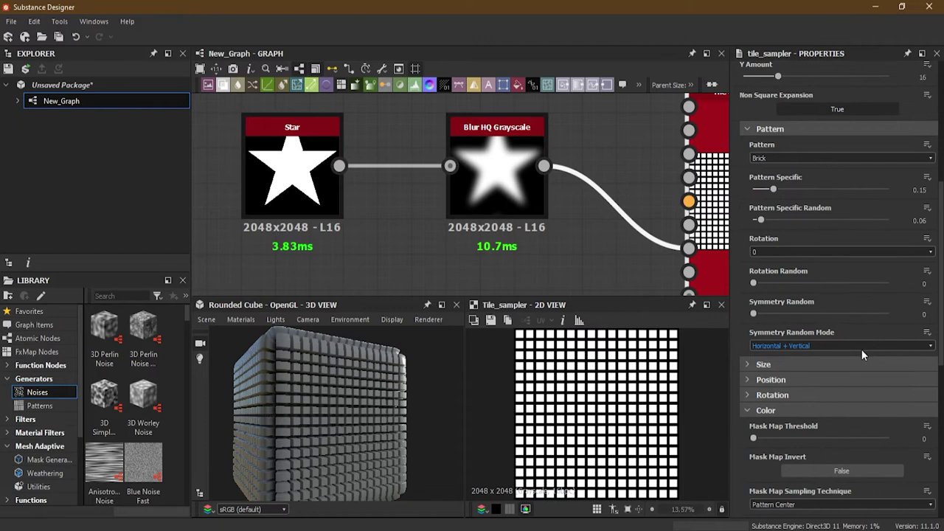
Step: Expand the Size parameters and connect the Blur HQ Grayscale output to the Tile Sampler's Scale Map Input
left_click(782, 368)
scroll(620, 255, "up", 3)
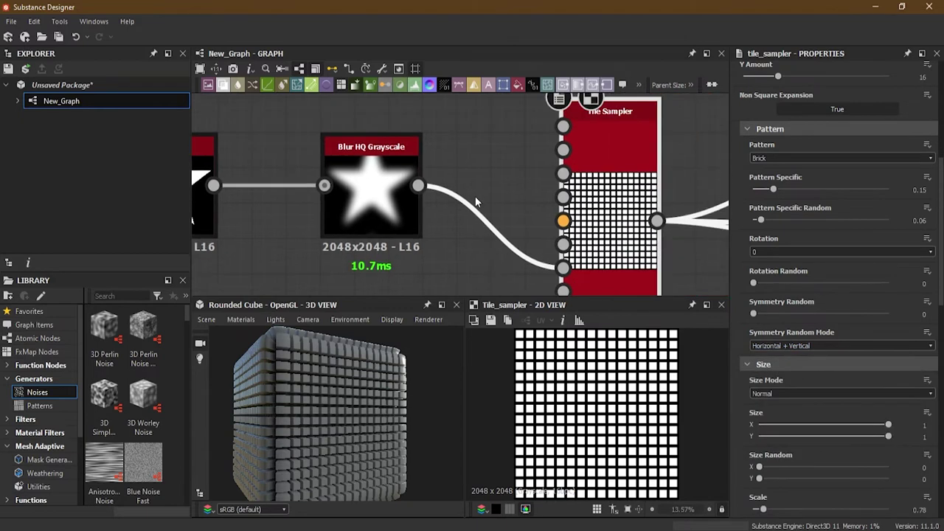
left_click_drag(335, 171, 544, 121)
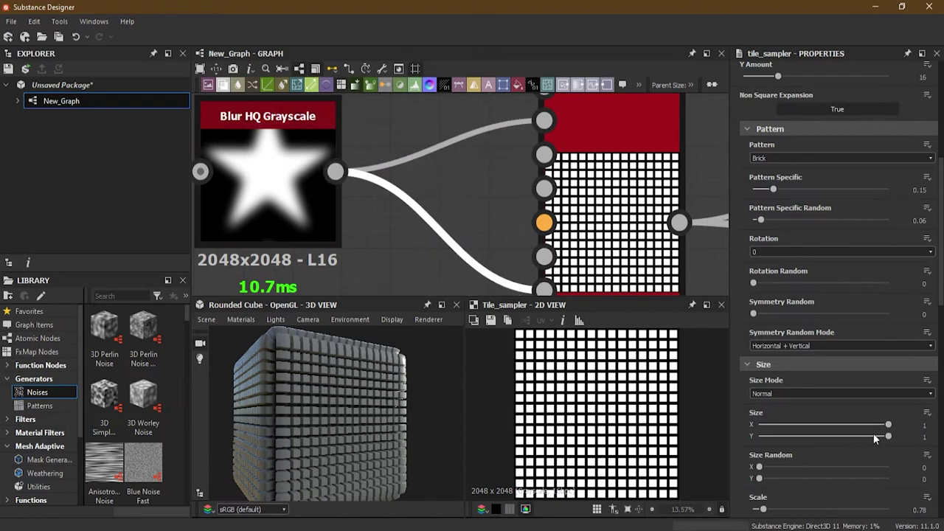
Step: Try the Scale Map Multiplier at 0.66 and 0.63, inspecting the star-shaped tile scaling on the cube
scroll(826, 417, "down", 5)
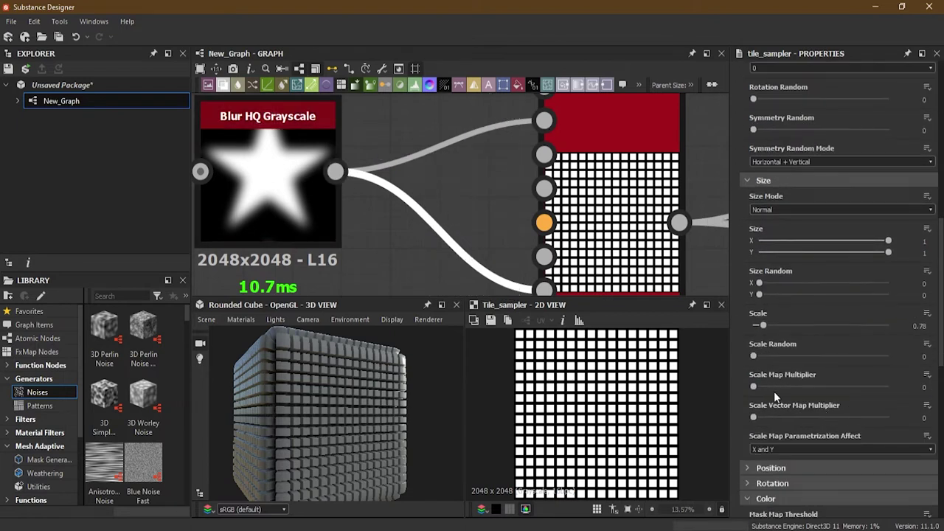
left_click_drag(753, 388, 841, 398)
scroll(294, 401, "up", 5)
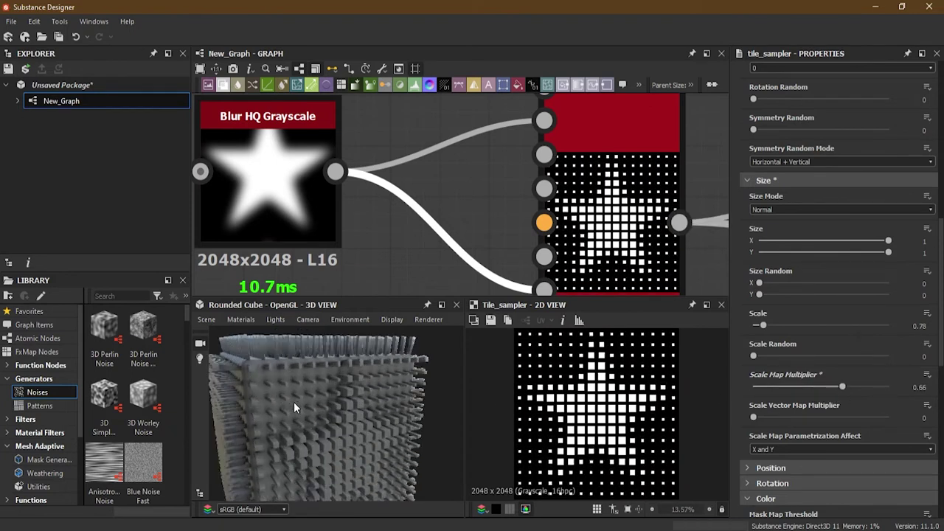
left_click_drag(373, 443, 374, 401)
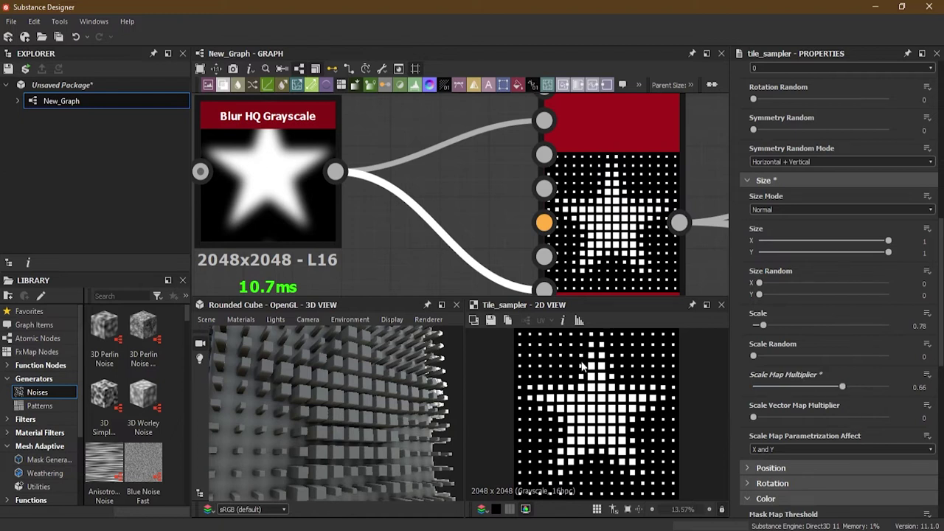
left_click_drag(843, 387, 838, 387)
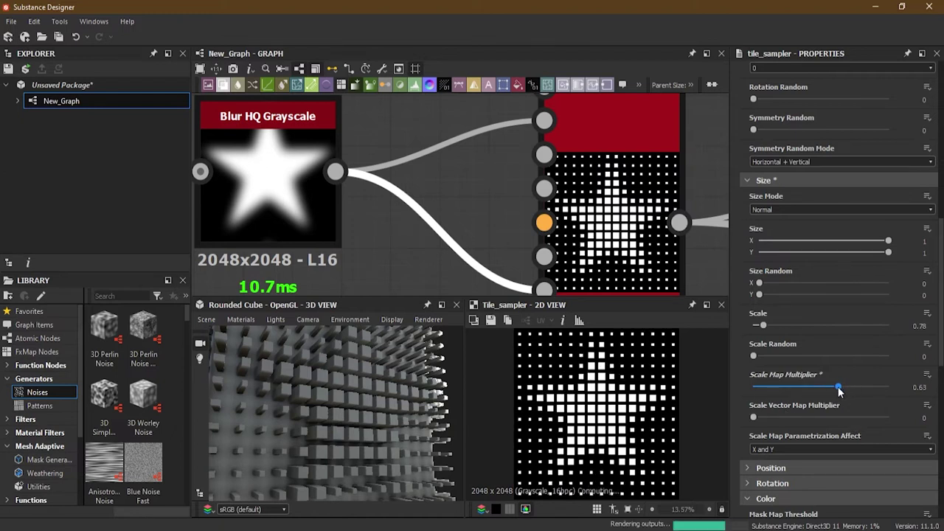
Step: Set the Tile Sampler's Scale Map Multiplier to 0
left_click(300, 214)
left_click_drag(838, 387, 753, 390)
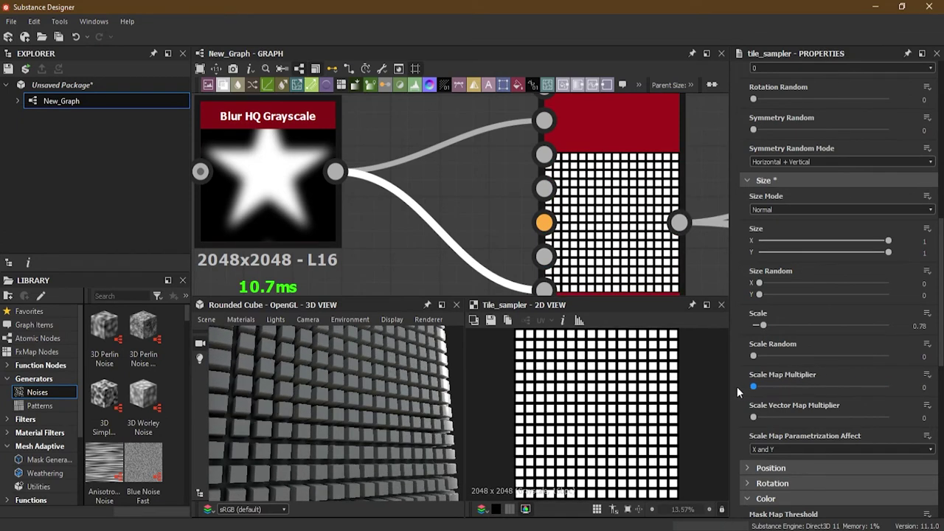
scroll(391, 210, "down", 4)
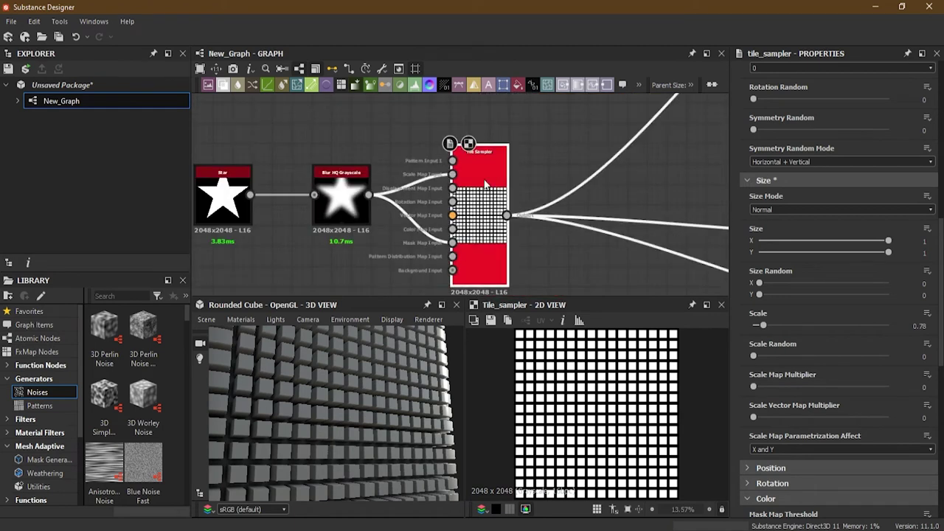
Step: Raise the Tile Sampler's Mask Map Threshold to 0.22 and frame the star pattern on the rounded cube
scroll(794, 359, "down", 3)
scroll(777, 352, "down", 2)
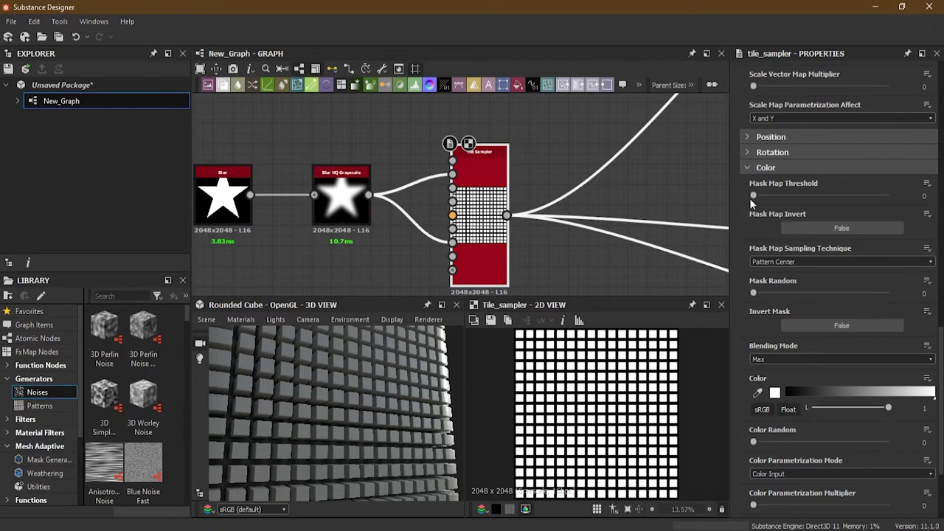
left_click_drag(756, 198, 759, 199)
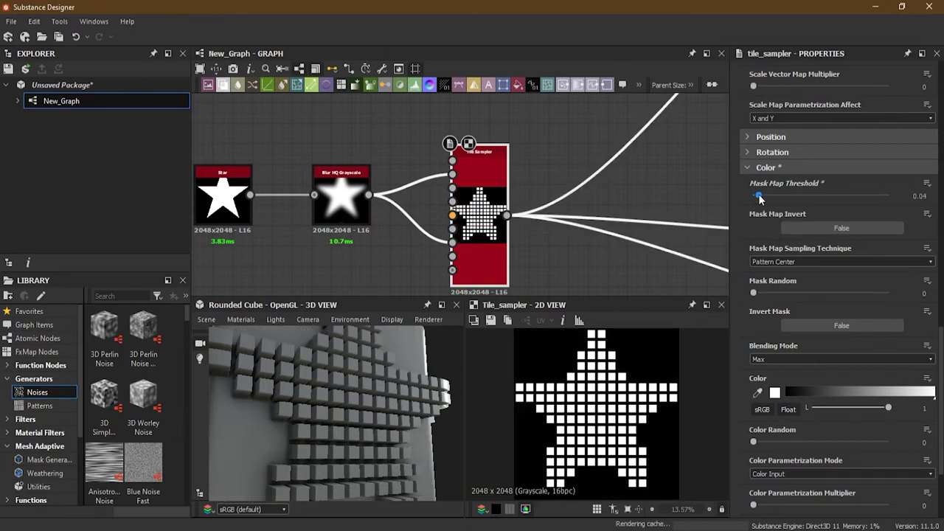
key("f")
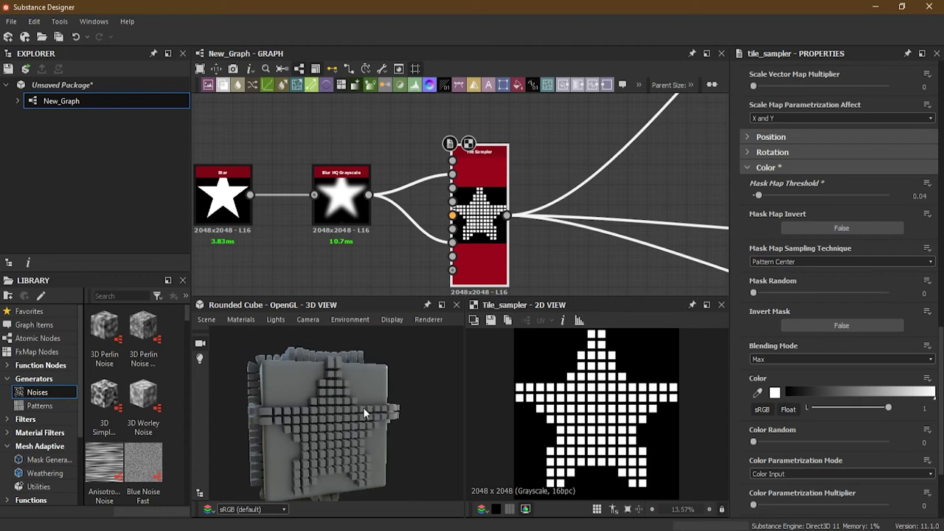
left_click_drag(759, 198, 783, 196)
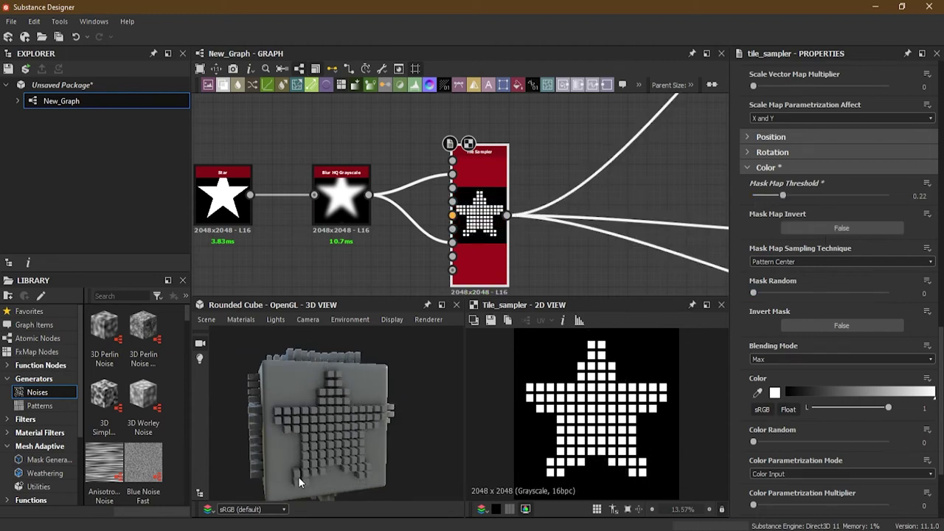
left_click_drag(294, 451, 310, 435)
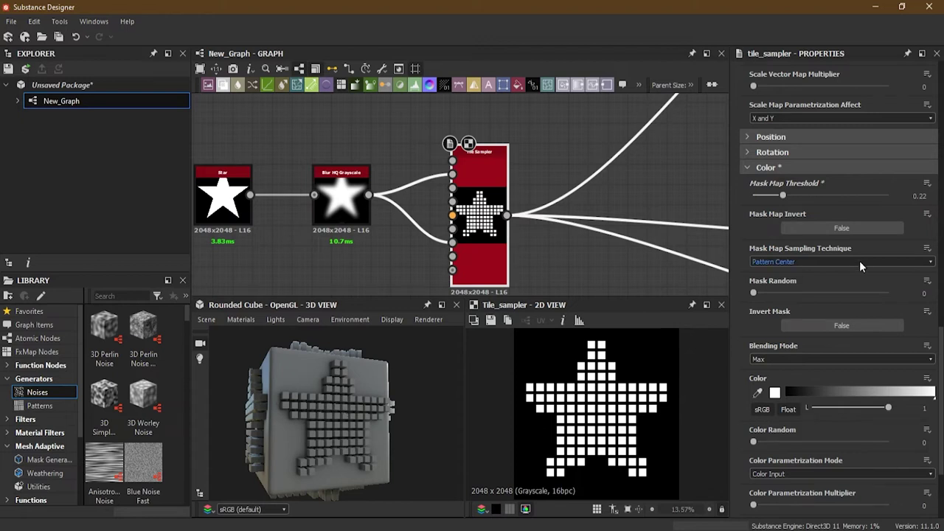
Step: Try Mask Map Invert on the Tile Sampler, adjust the Mask Map Threshold to 0.2, and return the invert option to False
left_click(832, 230)
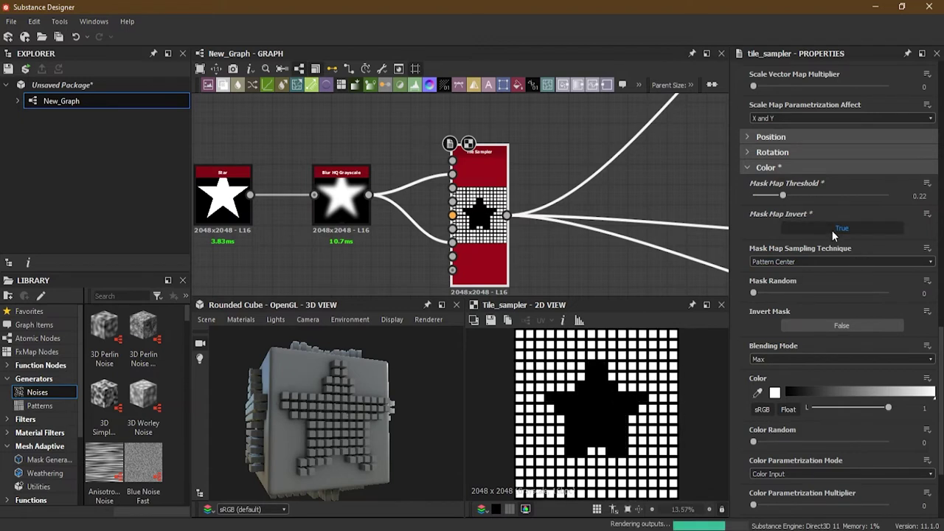
mouse_move(782, 196)
left_mouse_down()
mouse_move(771, 197)
mouse_move(863, 199)
mouse_move(781, 201)
left_mouse_up()
left_click(816, 226)
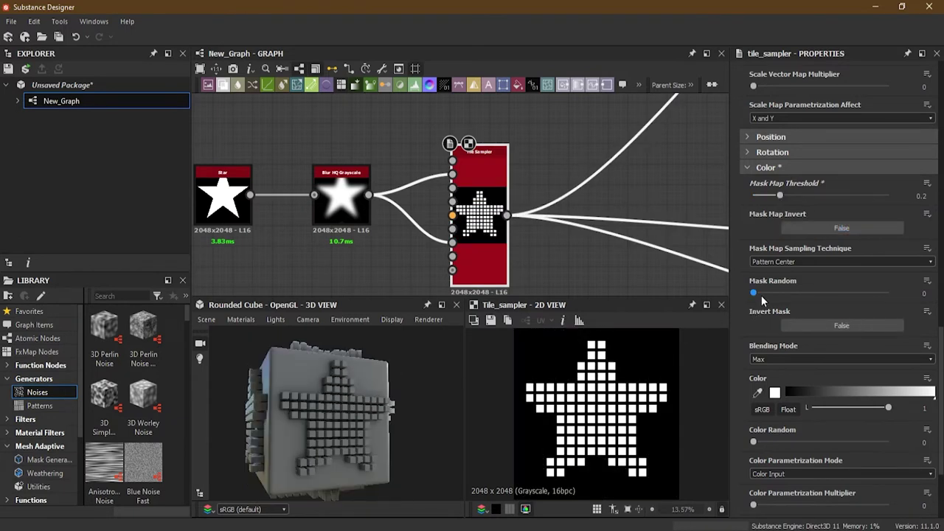
Step: Try a Mask Random value of 0.39 on the Tile Sampler and return it to 0
left_click_drag(753, 293, 805, 292)
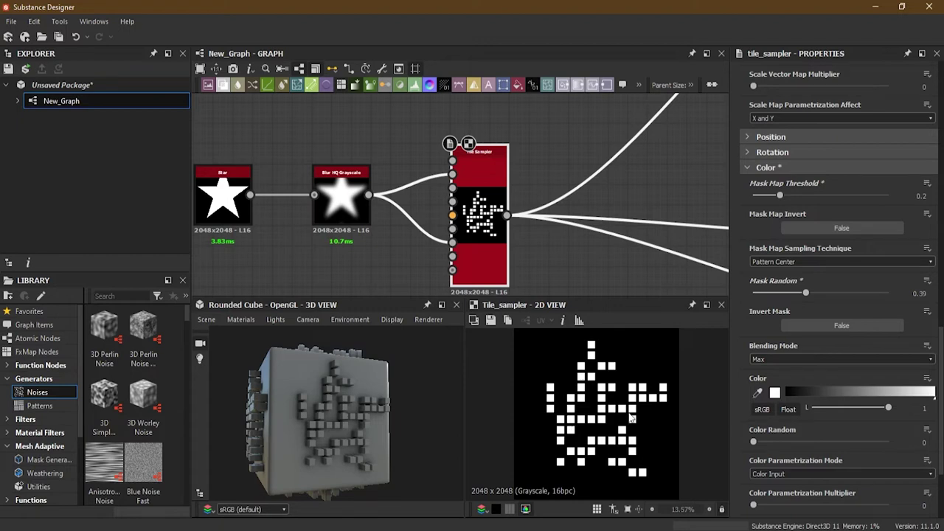
left_click_drag(805, 292, 739, 294)
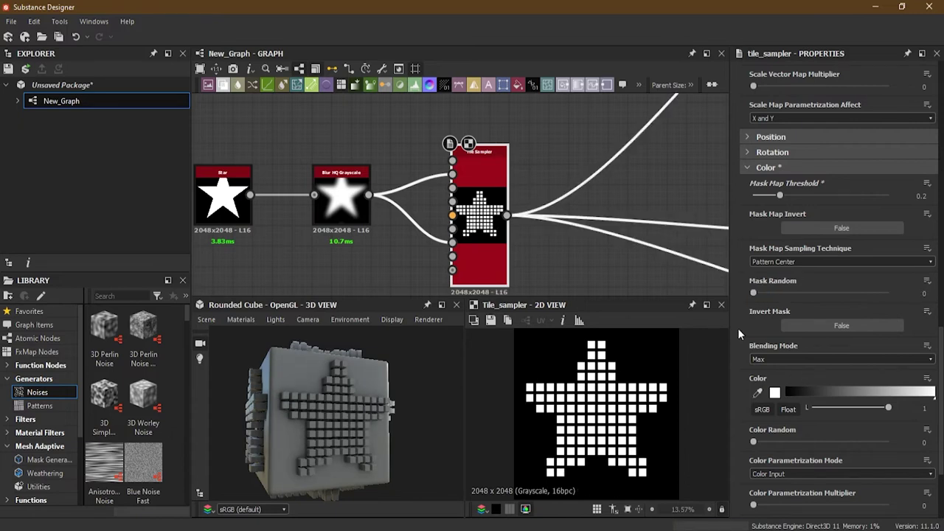
Step: Try the Add/Sub blending mode on the Tile Sampler before restoring Max, and reset the Mask Map Threshold to 0
scroll(738, 328, "down", 1)
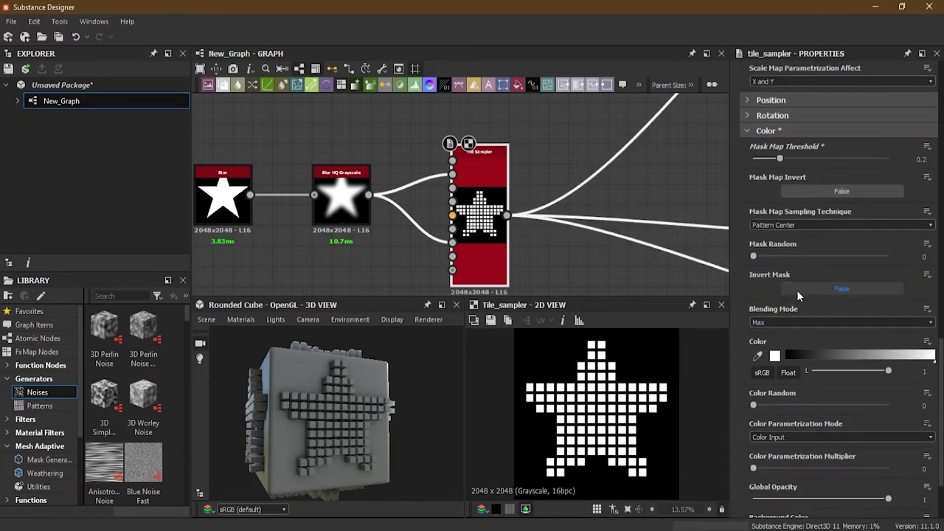
scroll(764, 302, "down", 1)
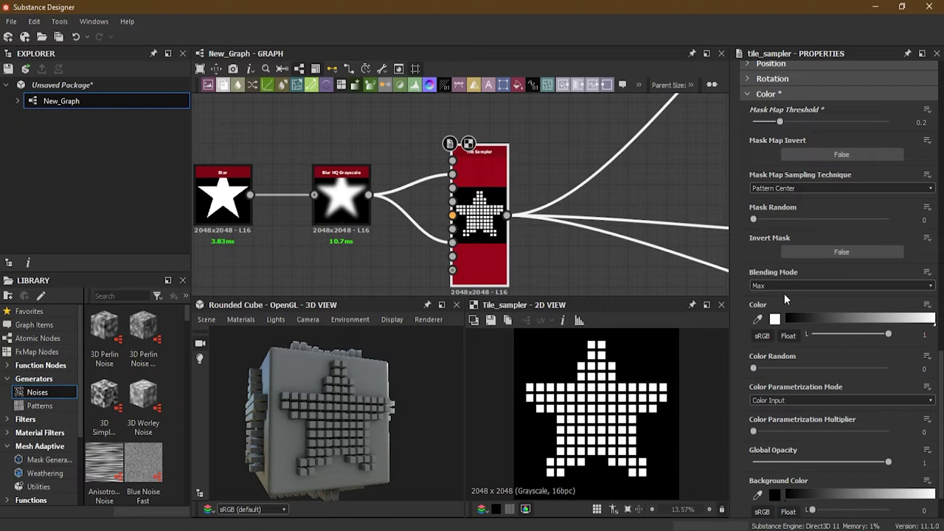
left_click(784, 283)
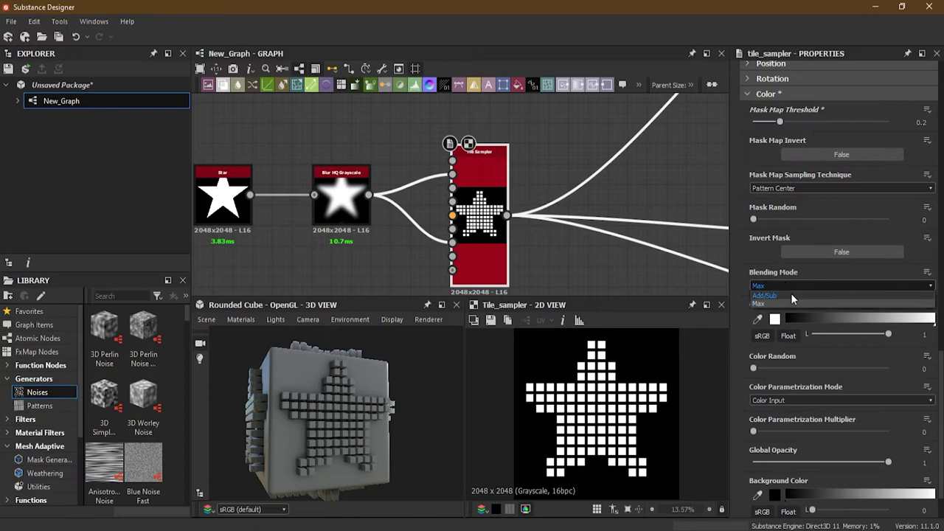
left_click(790, 293)
left_click(788, 283)
left_click(790, 302)
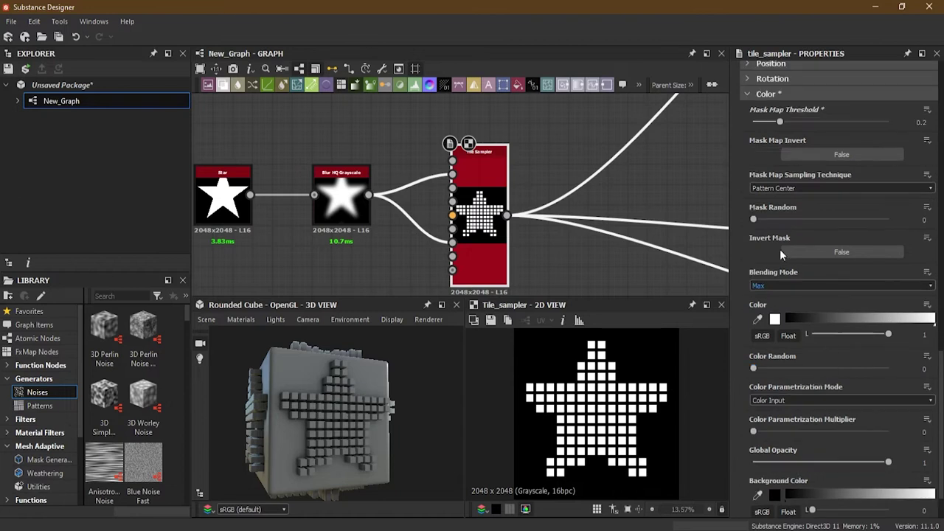
left_click_drag(784, 125, 745, 125)
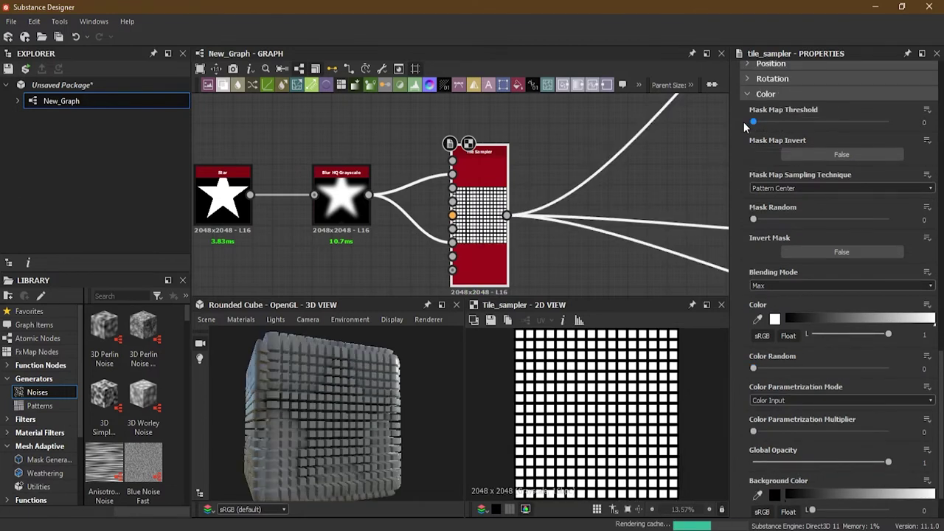
Step: Examine the Tile Sampler's Color Parametrization Mode options and the blurred star's connections to its map inputs
scroll(806, 379, "down", 2)
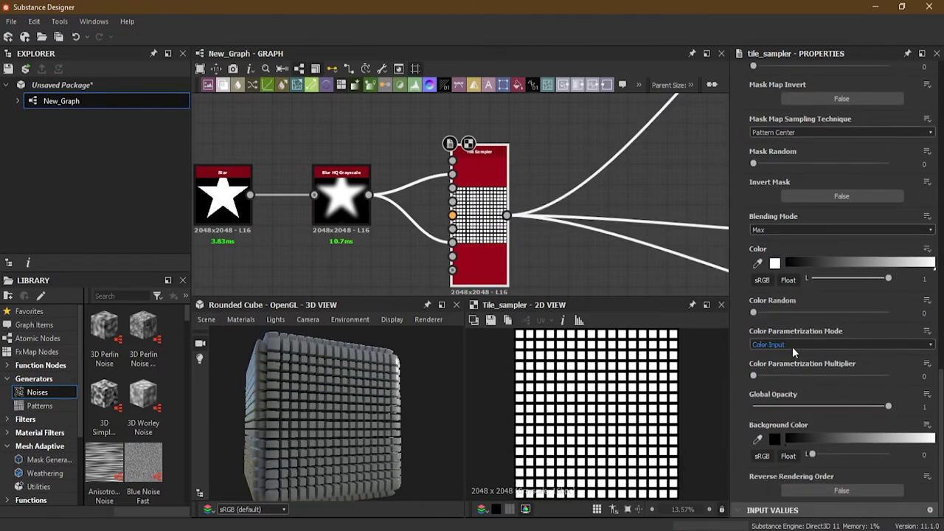
left_click(792, 347)
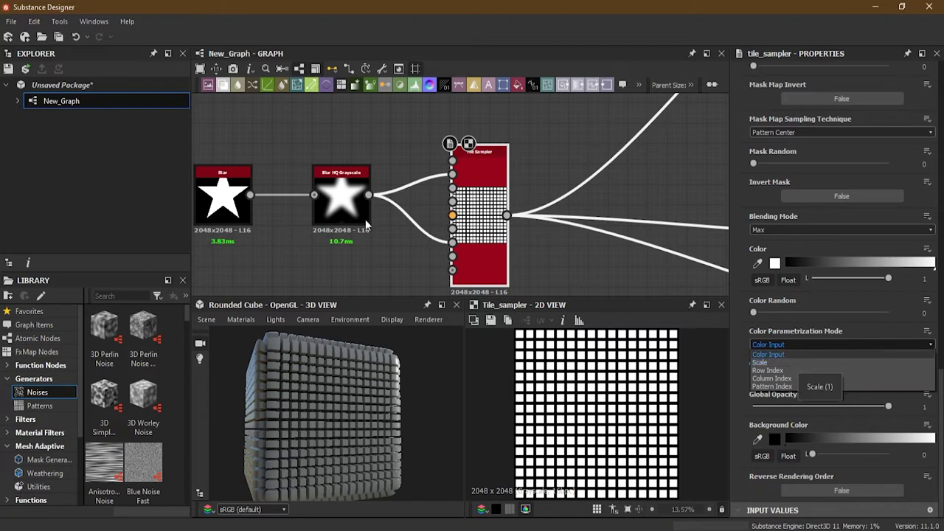
left_click(418, 255)
scroll(430, 245, "up", 6)
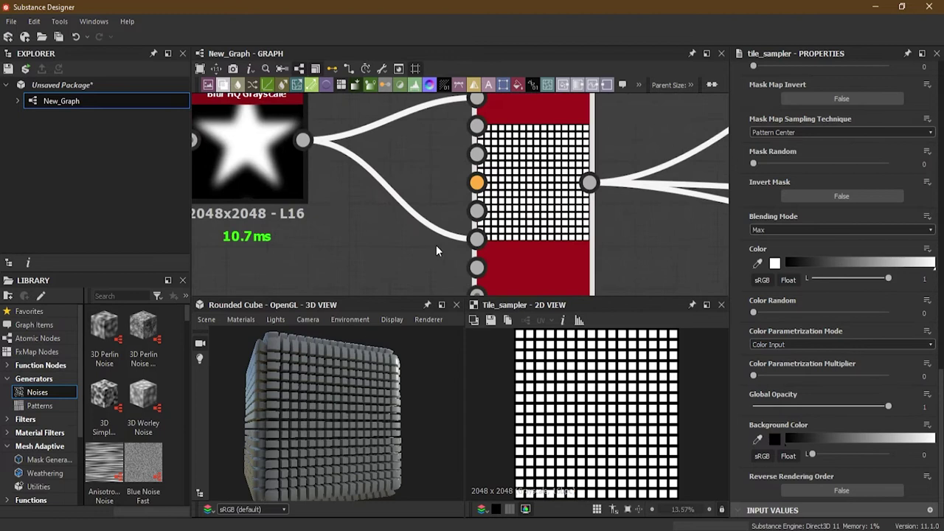
scroll(503, 189, "down", 3)
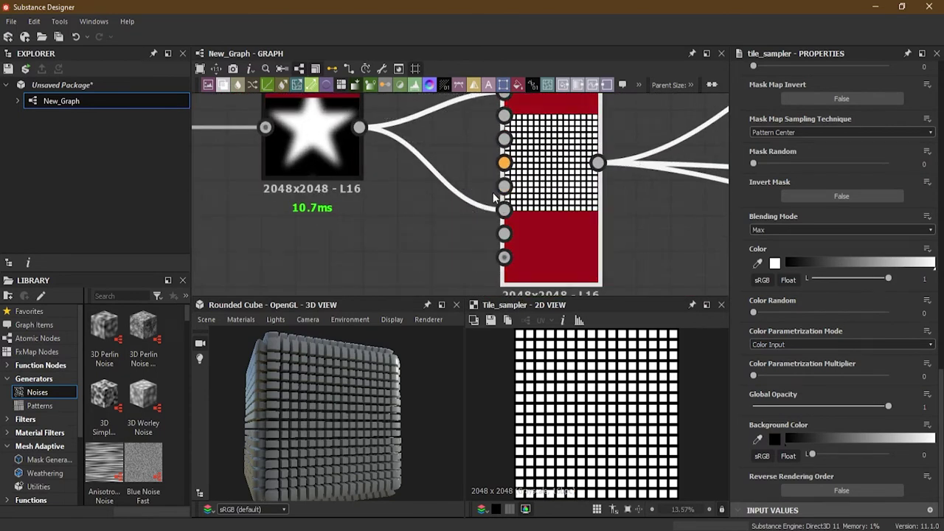
scroll(407, 205, "down", 3)
mouse_move(408, 201)
middle_mouse_down()
mouse_move(454, 210)
mouse_move(392, 210)
middle_mouse_up()
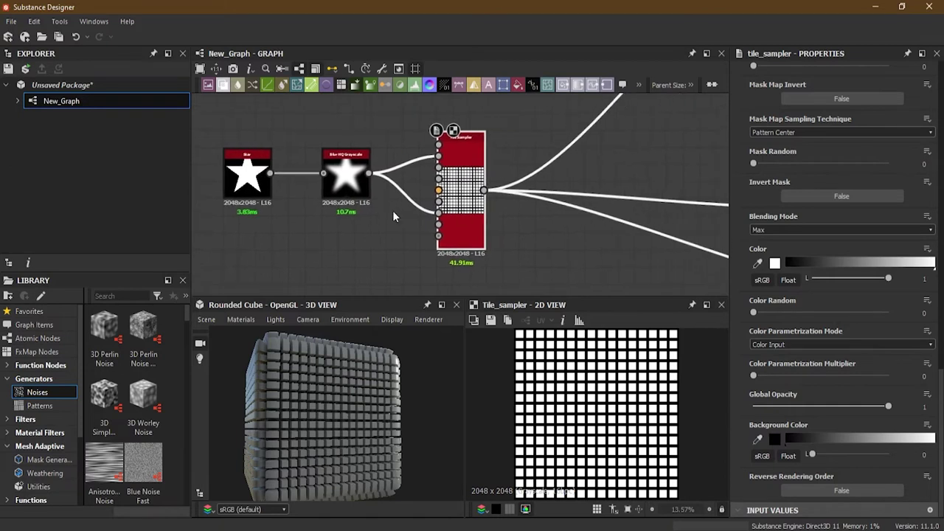
Step: Set the Blur HQ Grayscale node's Intensity to 50 after trying 25
scroll(393, 210, "up", 2)
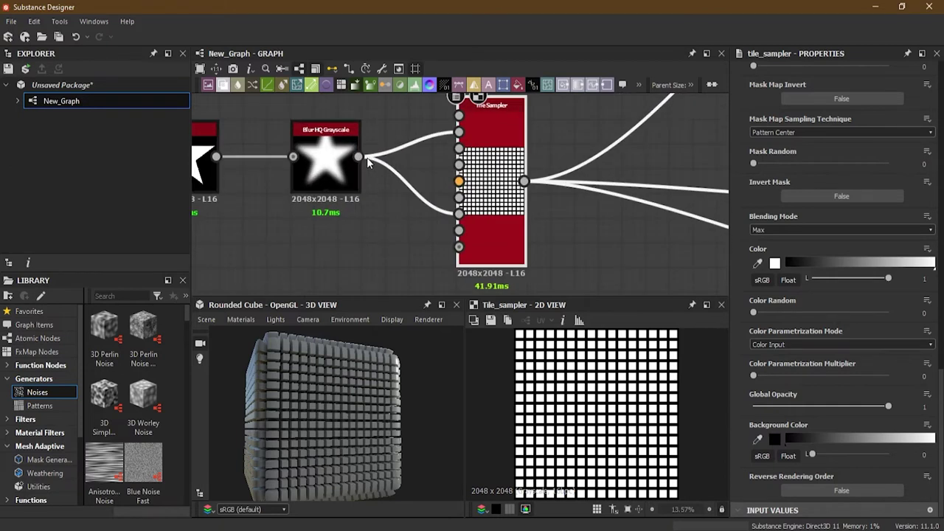
left_click(338, 156)
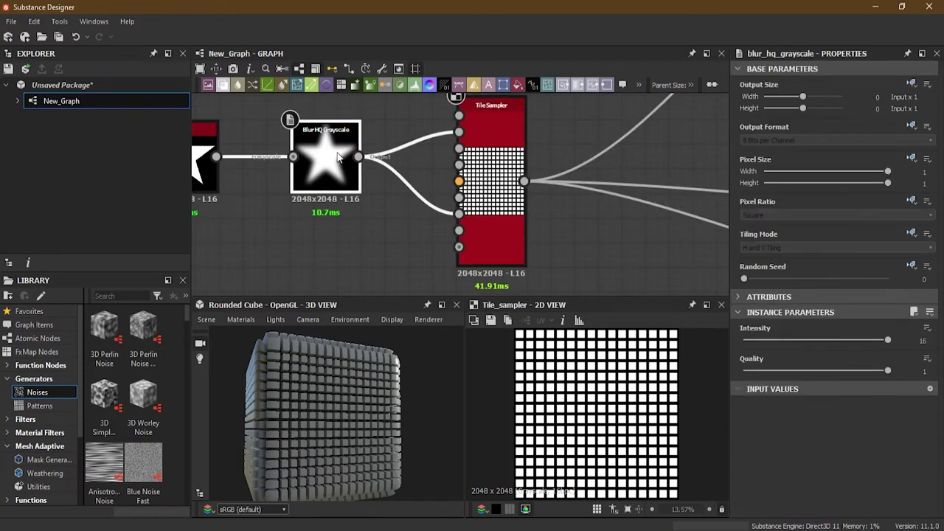
double_click(922, 340)
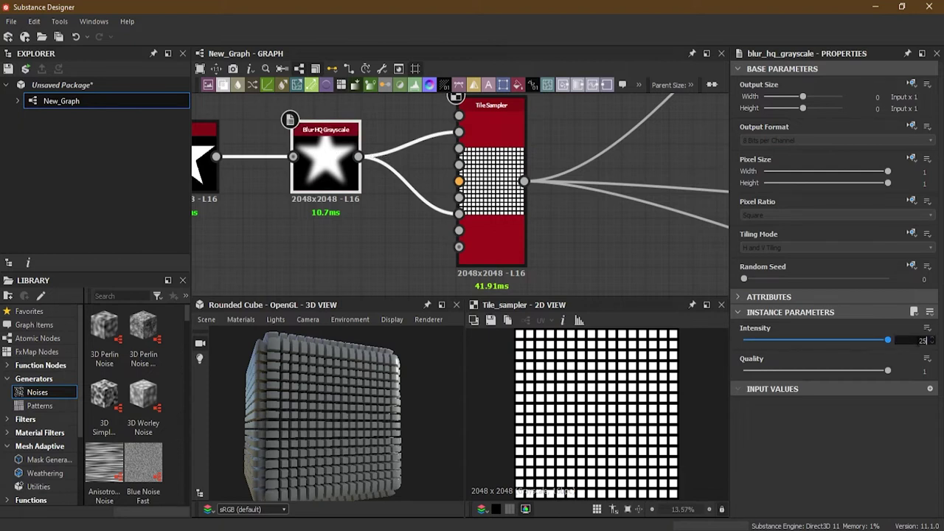
type("25")
key("Return")
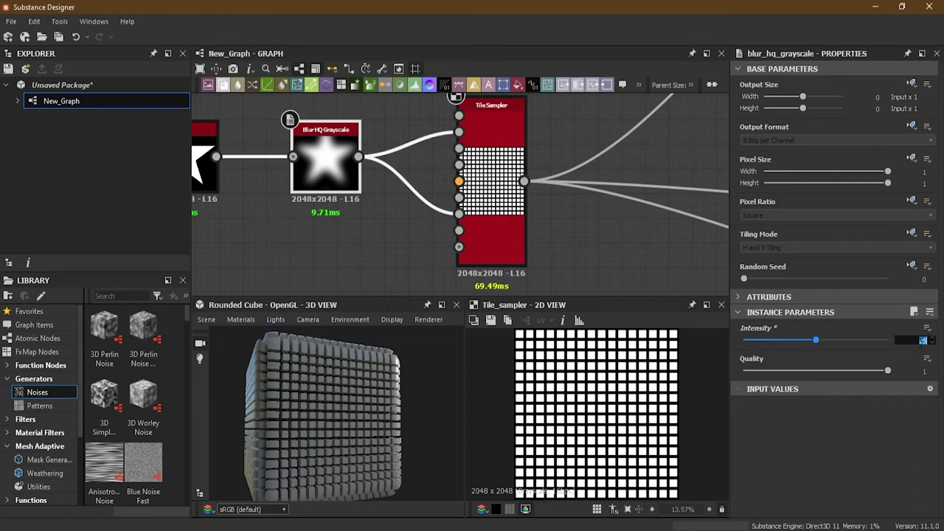
type("50")
key("Return")
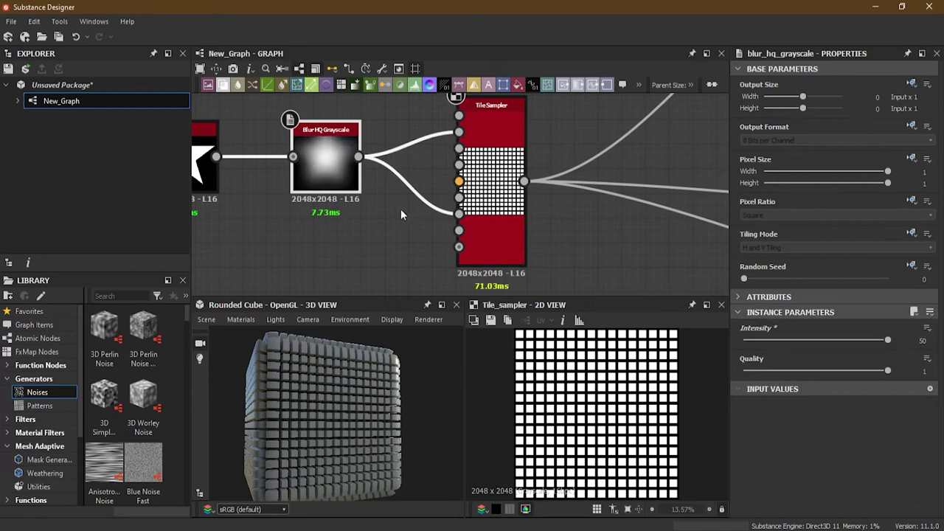
Step: Insert a Transformation 2D node between Blur HQ Grayscale and Tile Sampler, and shrink the blurred star to about three quarters of its size
middle_click_drag(400, 208, 545, 212)
left_click_drag(464, 190, 334, 191)
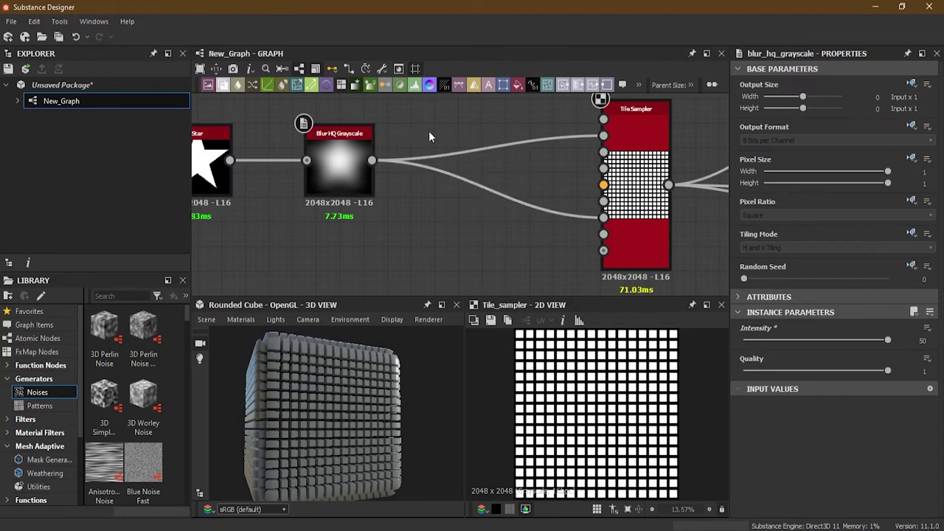
key("space")
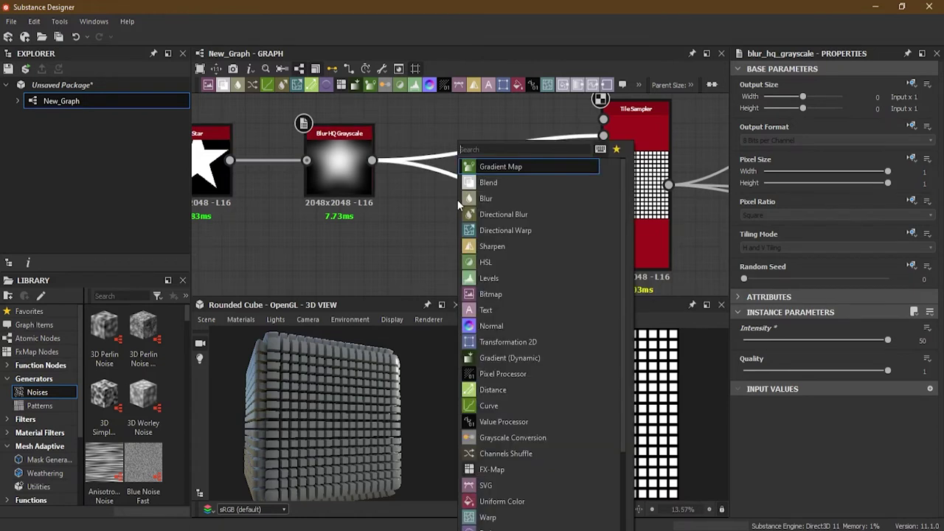
left_click(537, 341)
left_click_drag(437, 220, 425, 244)
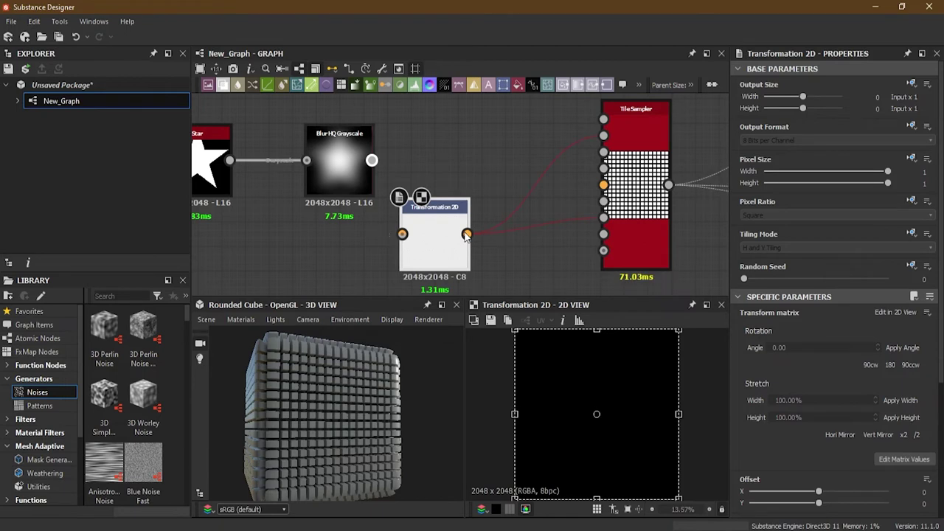
left_click_drag(440, 260, 440, 183)
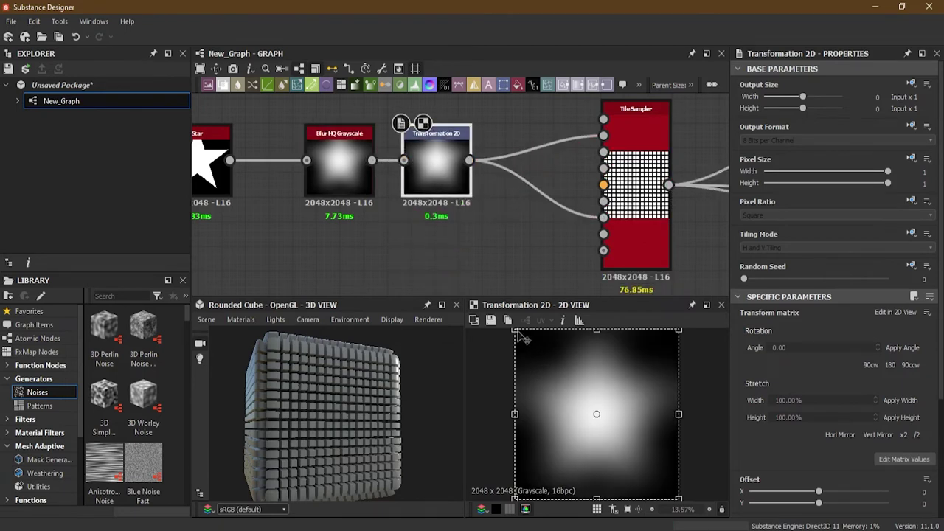
left_click_drag(515, 331, 535, 350)
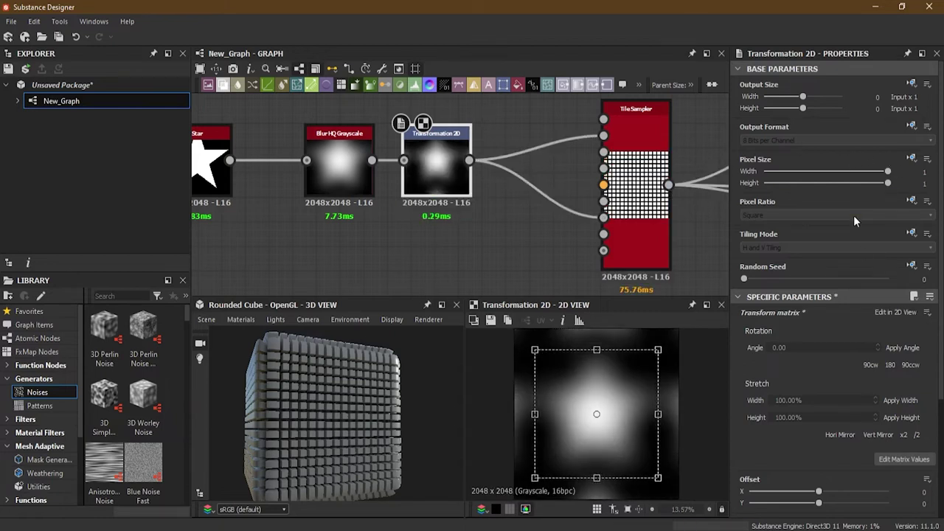
left_click(912, 201)
left_click(889, 247)
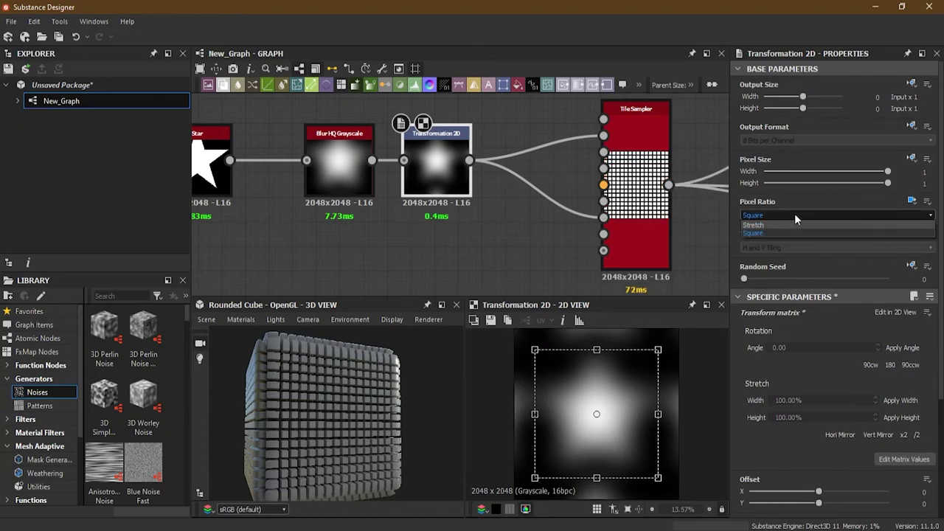
left_click(911, 202)
left_click(901, 219)
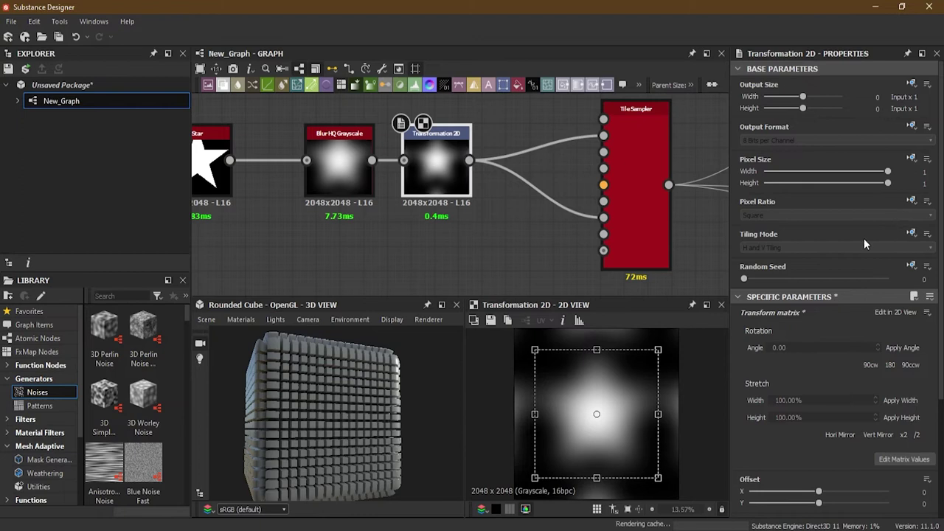
Step: Override the Transformation 2D node's inherited Tiling Mode and set it to No Tiling
left_click(912, 234)
left_click(889, 280)
left_click(799, 247)
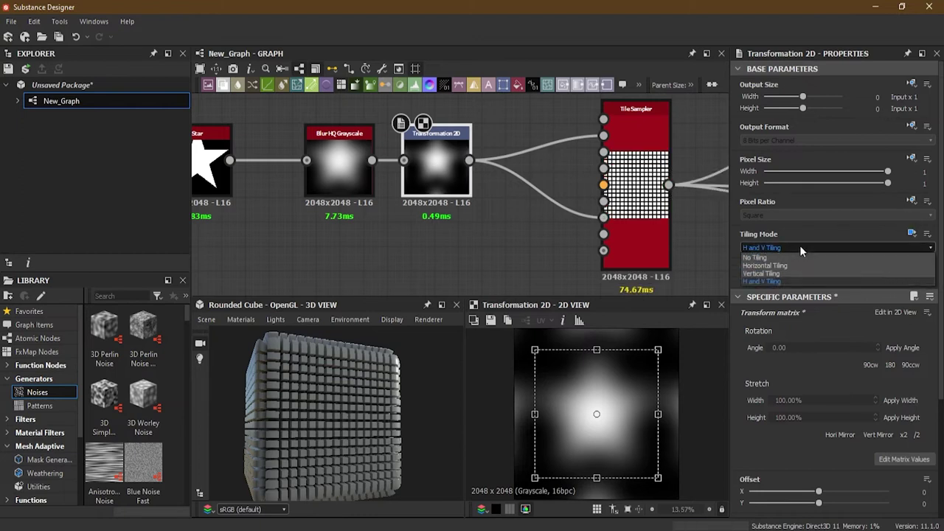
left_click(793, 259)
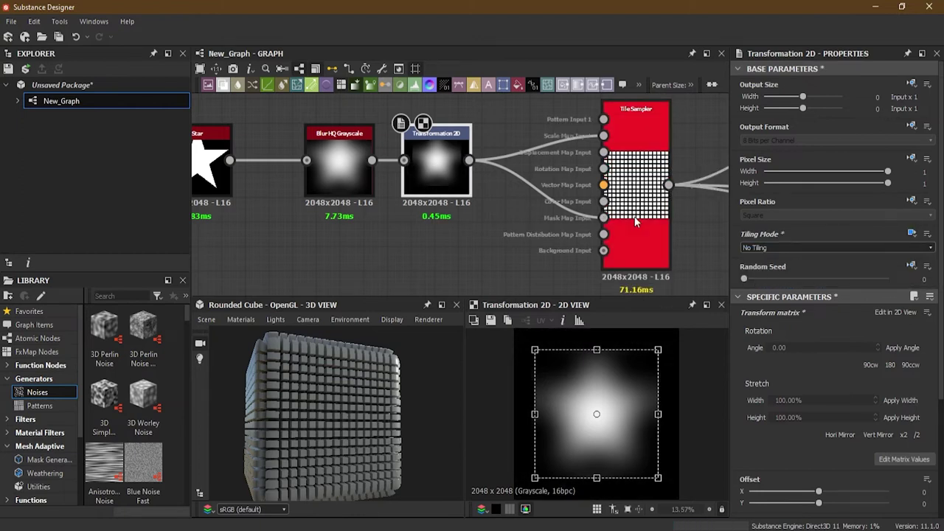
Step: Connect the Transformation 2D output to the Tile Sampler's Color Map Input
left_click(643, 190)
scroll(577, 182, "up", 3)
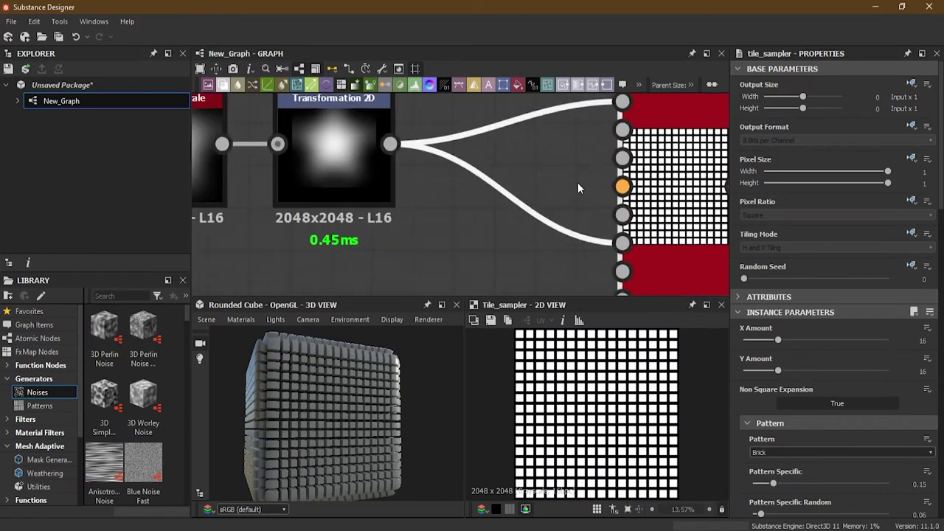
left_click_drag(390, 144, 621, 215)
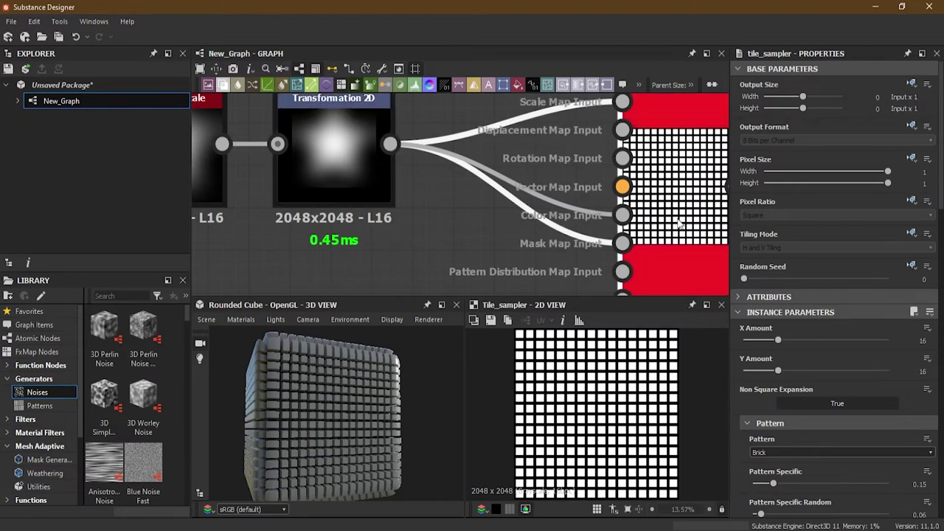
Step: Set the Tile Sampler's Color Random to 1 and inspect the cube in the 3D view
scroll(834, 367, "down", 15)
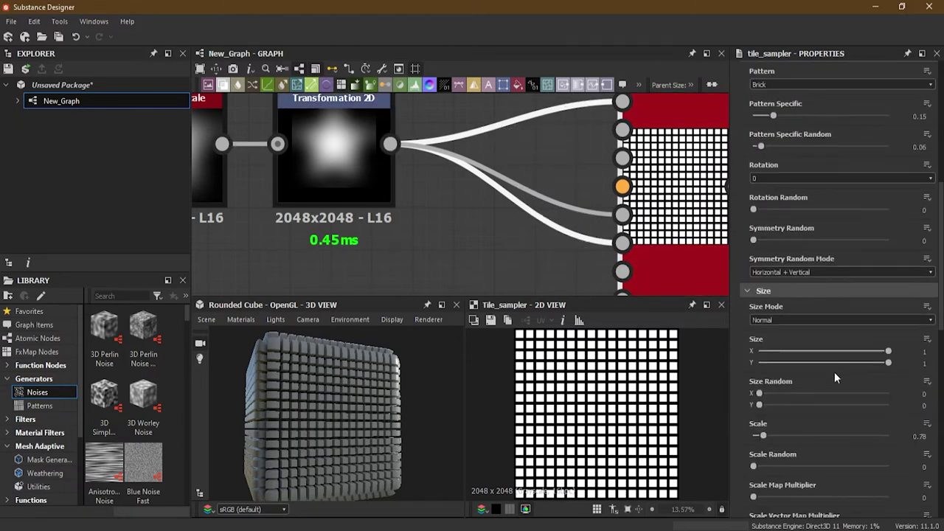
scroll(835, 369, "down", 4)
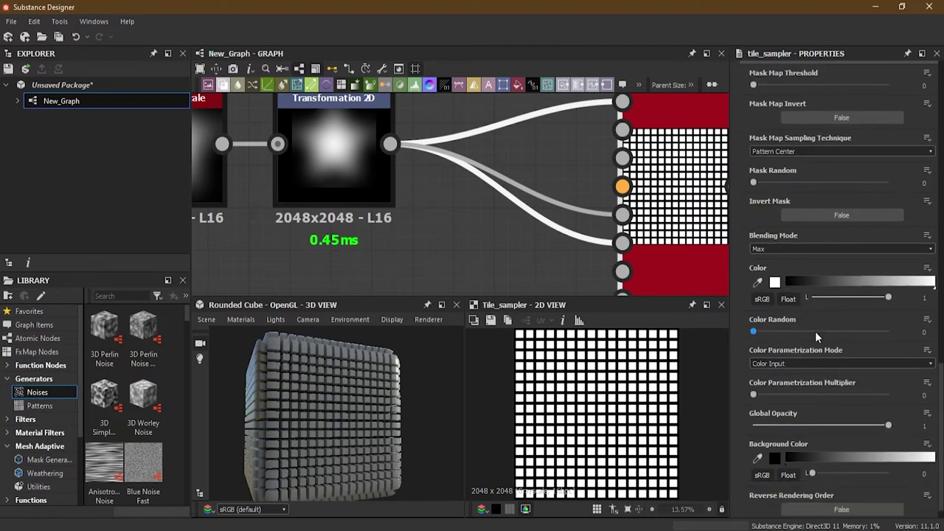
scroll(815, 331, "down", 1)
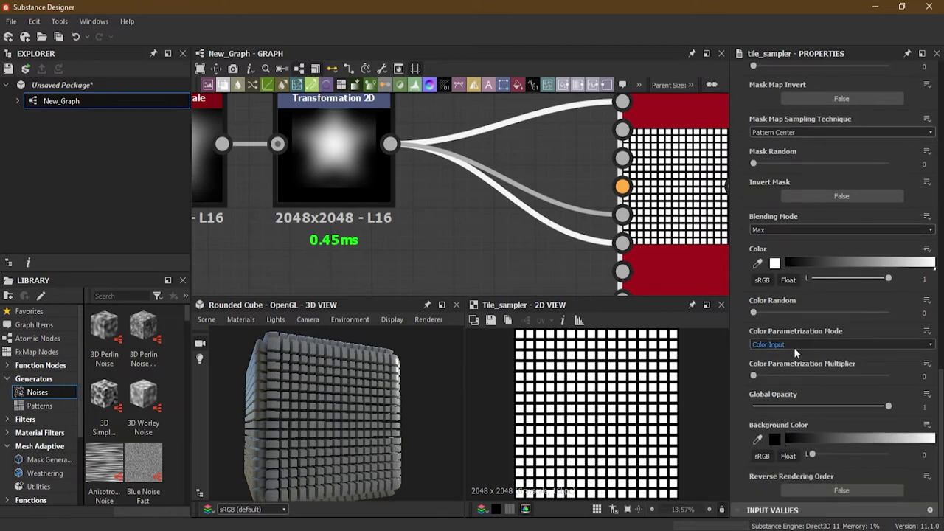
left_click_drag(754, 315, 904, 325)
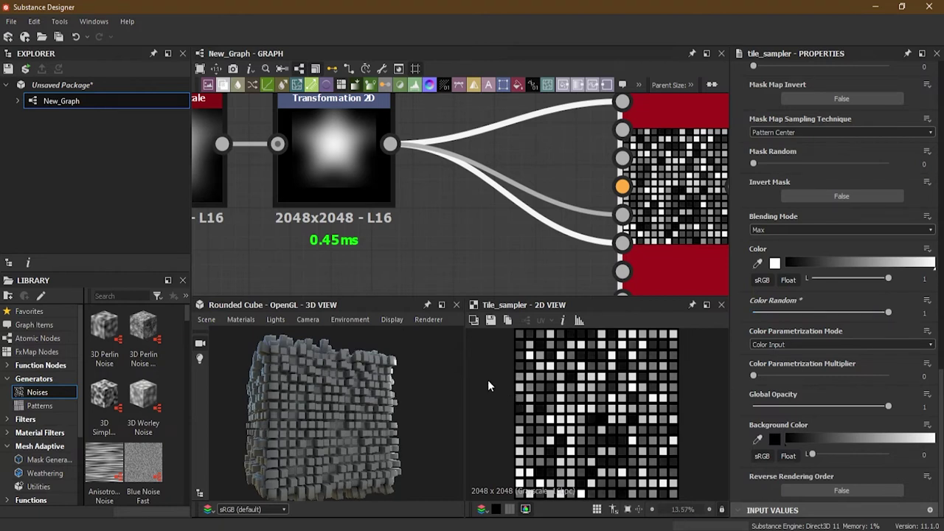
scroll(582, 402, "down", 2)
mouse_move(322, 381)
left_mouse_down()
mouse_move(348, 432)
mouse_move(336, 464)
mouse_move(335, 395)
mouse_move(313, 391)
left_mouse_up()
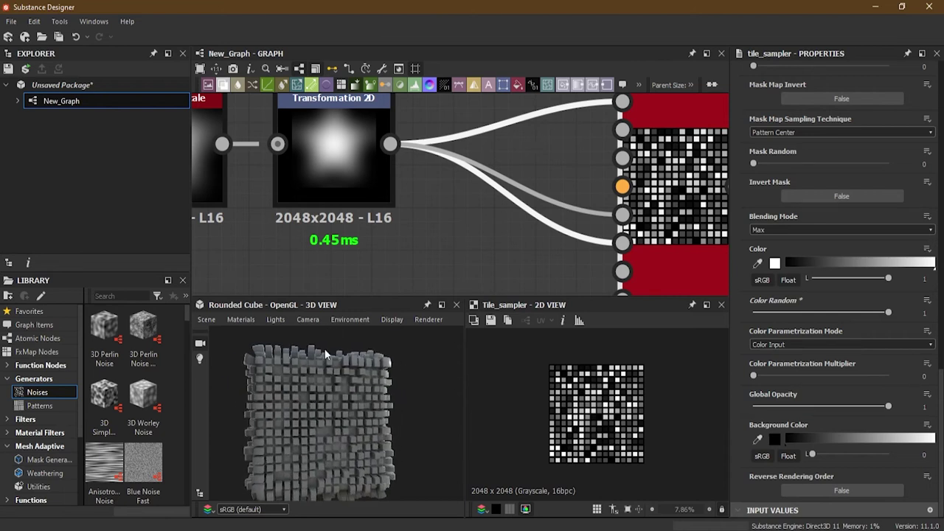
Step: Try Scale as the Tile Sampler's Color Parametrization Mode, and return it to Color Input
left_click(818, 344)
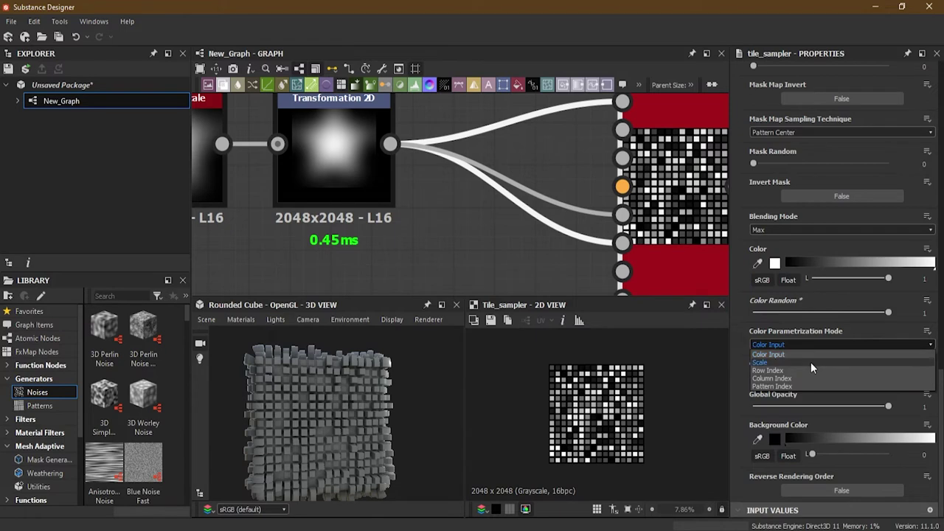
left_click(810, 362)
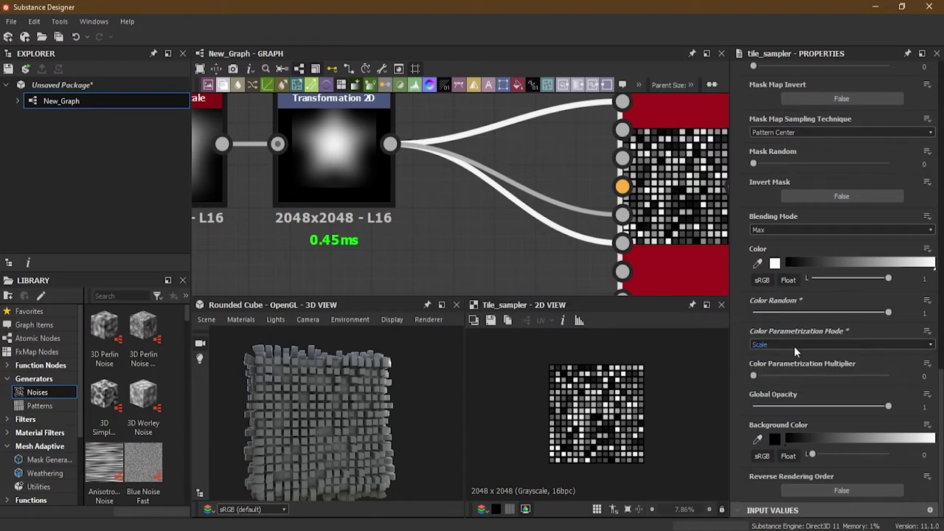
left_click(793, 345)
left_click(794, 345)
left_click(786, 345)
left_click(788, 352)
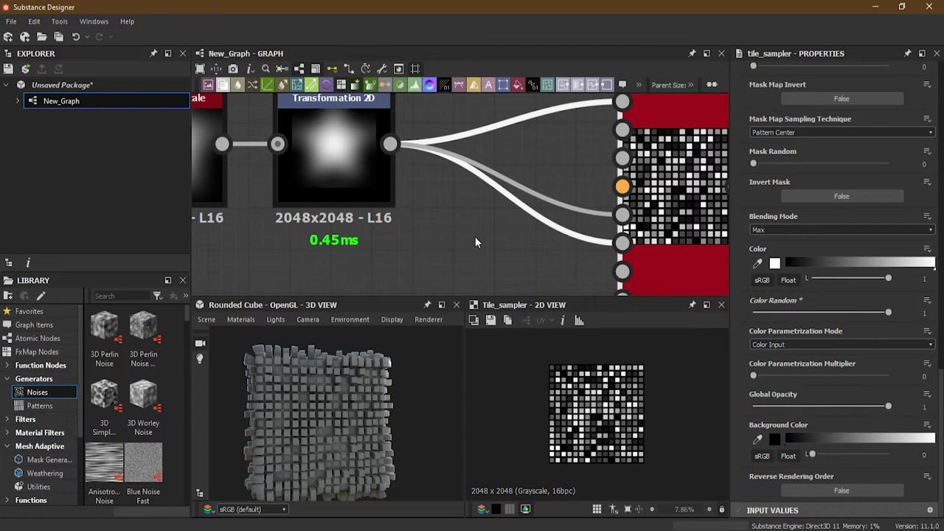
Step: Reroute the Tile Sampler's three map links directly from the Star node and move the Blur HQ Grayscale and Transformation 2D nodes aside
middle_click_drag(475, 236, 553, 245)
middle_click_drag(435, 197, 546, 207)
scroll(622, 205, "down", 2)
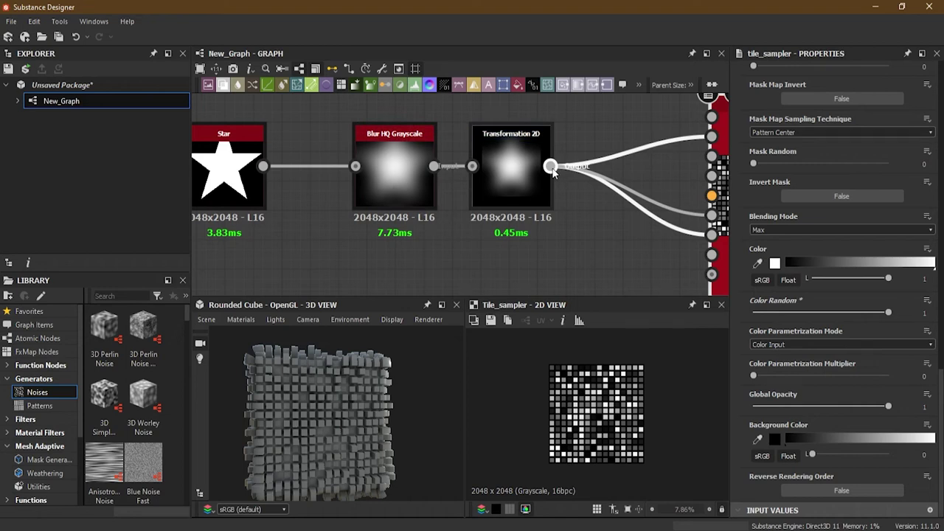
left_click_drag(550, 166, 265, 175, "shift")
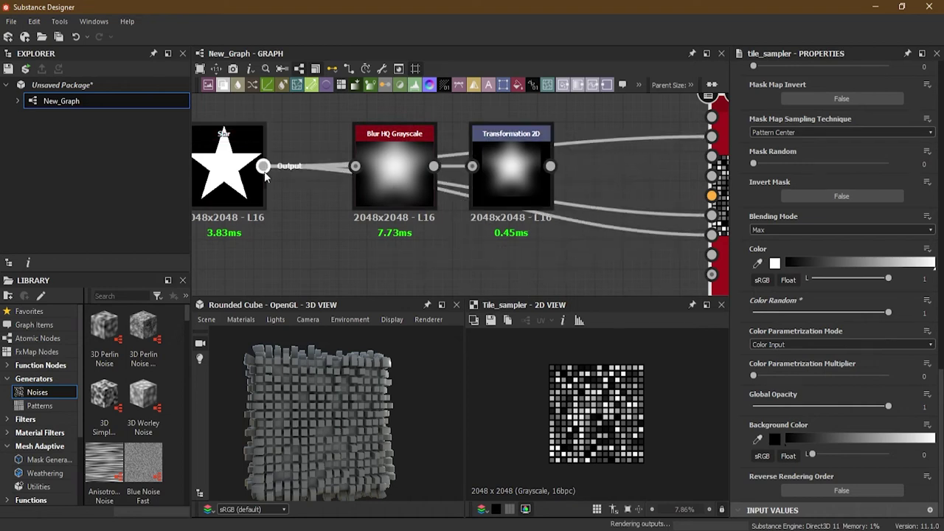
left_click_drag(404, 159, 391, 102)
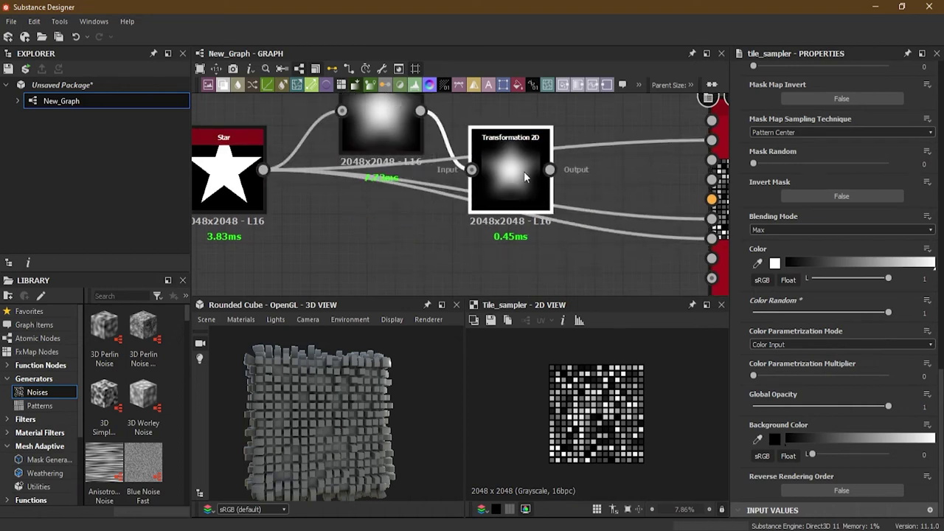
left_click_drag(526, 185, 504, 95)
middle_click_drag(500, 158, 526, 213)
left_click_drag(410, 173, 410, 157)
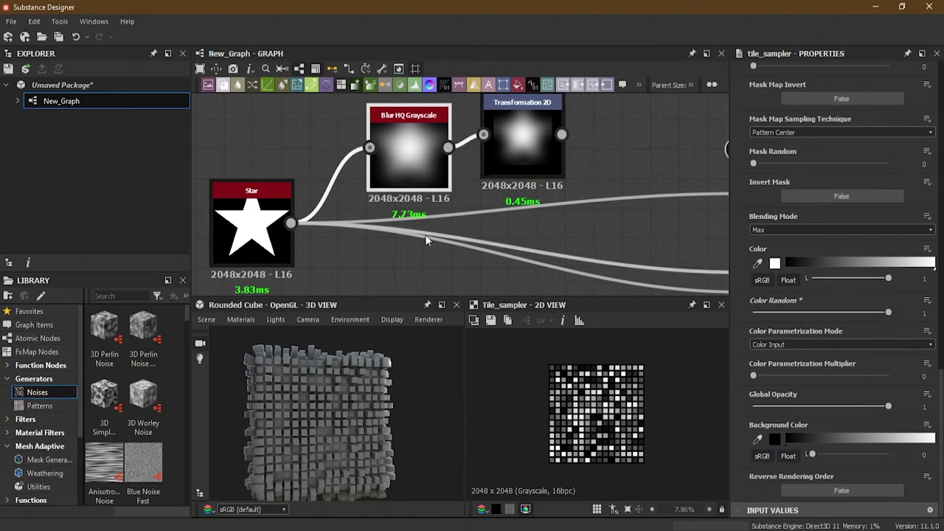
Step: Move the three map links back to the Transformation 2D output and realign both filter nodes in the chain
left_click_drag(292, 223, 576, 143, "shift")
left_click_drag(423, 140, 423, 217)
left_click_drag(529, 144, 528, 228)
middle_click_drag(529, 229, 474, 202)
scroll(475, 202, "up", 1)
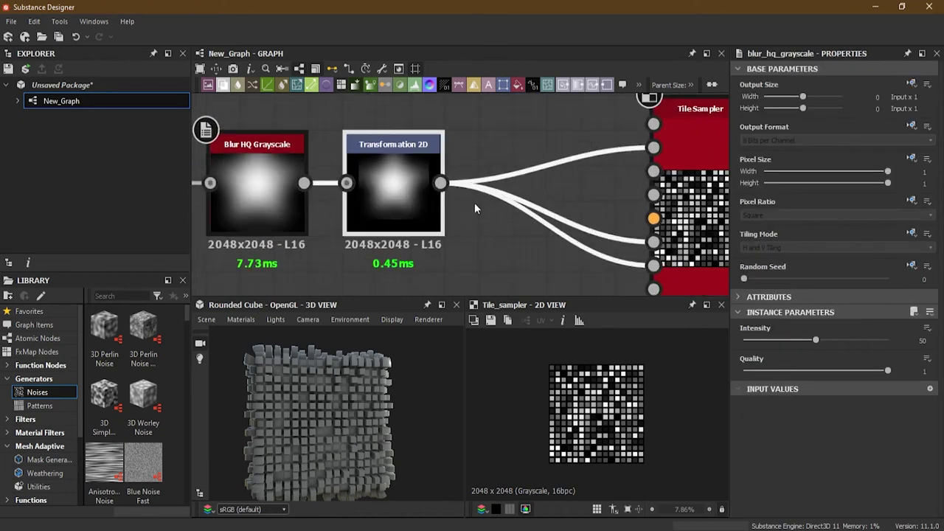
Step: Reset the Tile Sampler's Color Random to 0
left_click(667, 243)
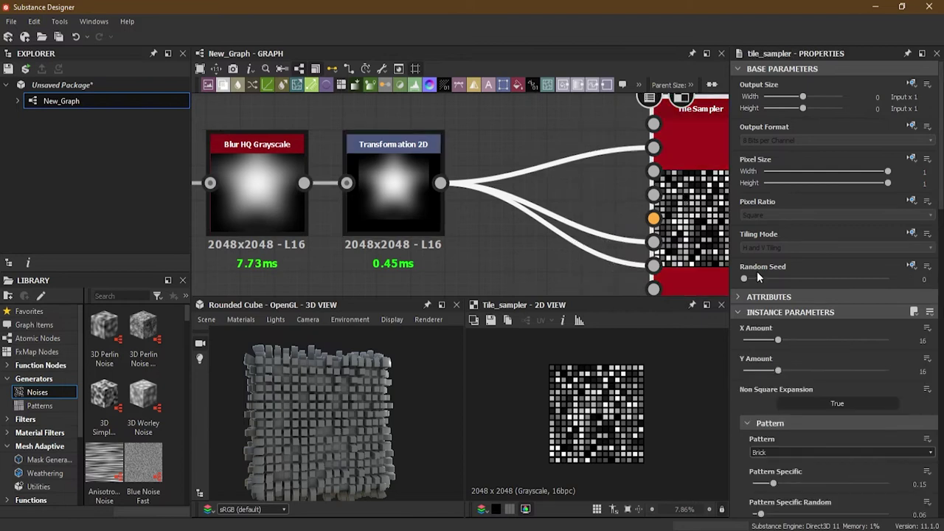
scroll(879, 363, "down", 15)
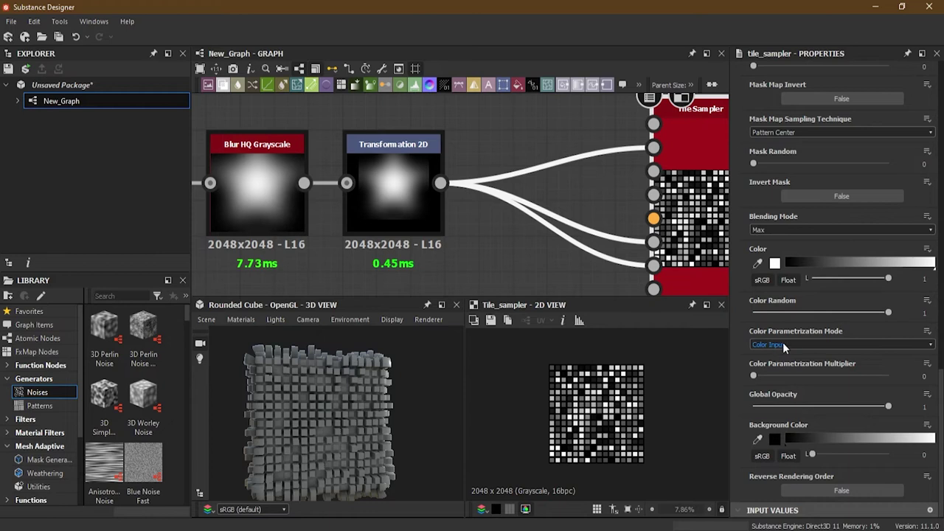
left_click_drag(882, 315, 728, 307)
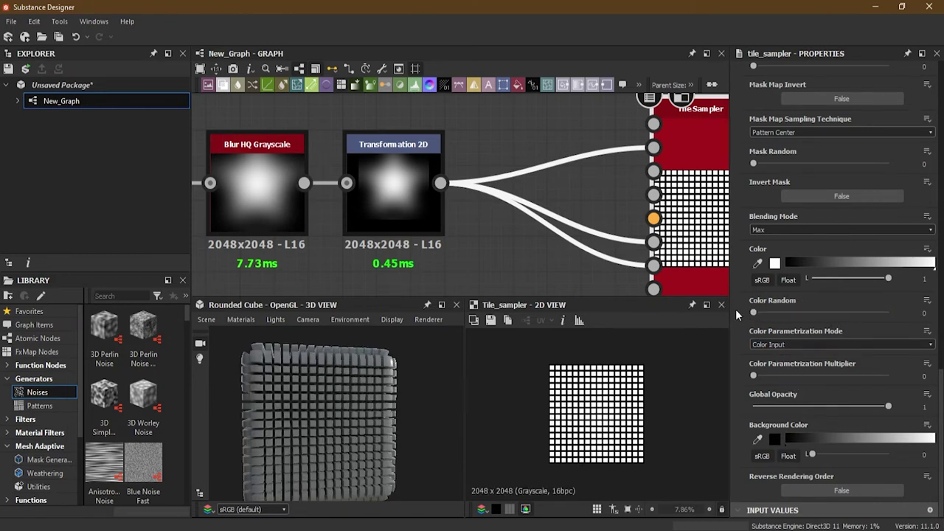
Step: Raise Color Random to 1 again, inspect the tile heights on the cube up close, and return it to 0
scroll(760, 393, "up", 1)
scroll(760, 393, "down", 1)
left_click_drag(754, 312, 883, 314)
left_click_drag(332, 398, 333, 440)
scroll(318, 421, "up", 10)
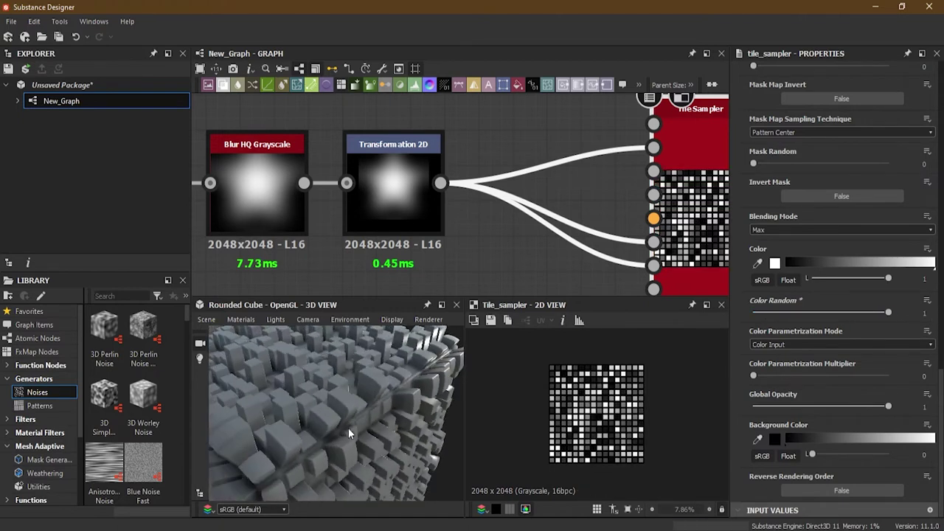
left_click_drag(361, 432, 450, 337)
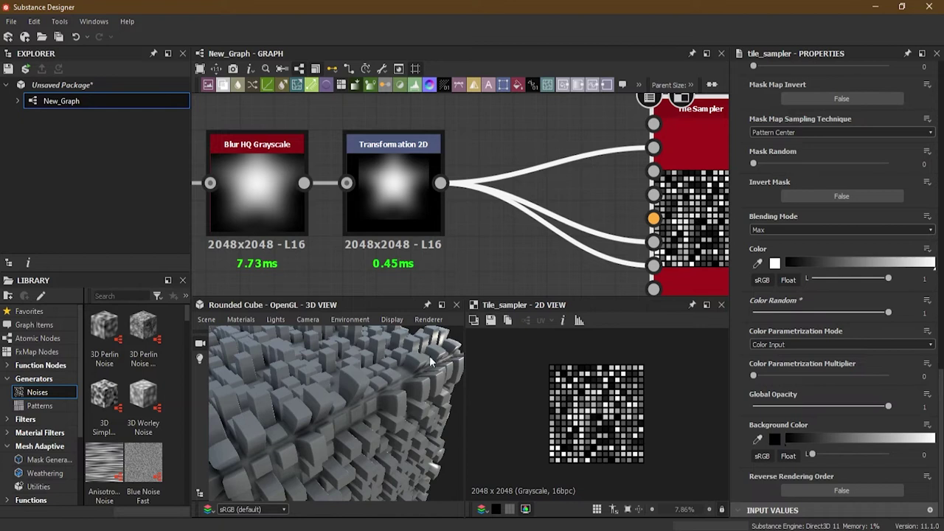
left_click_drag(339, 433, 350, 377)
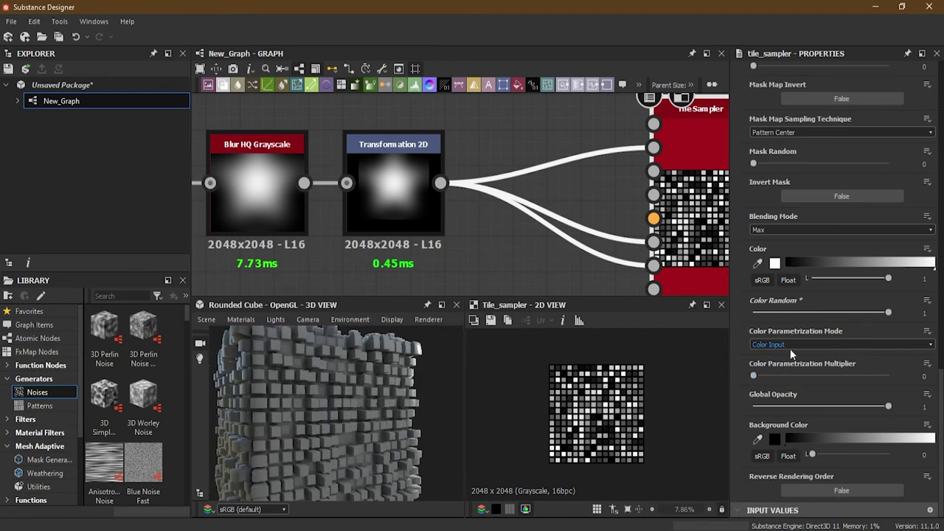
left_click_drag(890, 316, 719, 303)
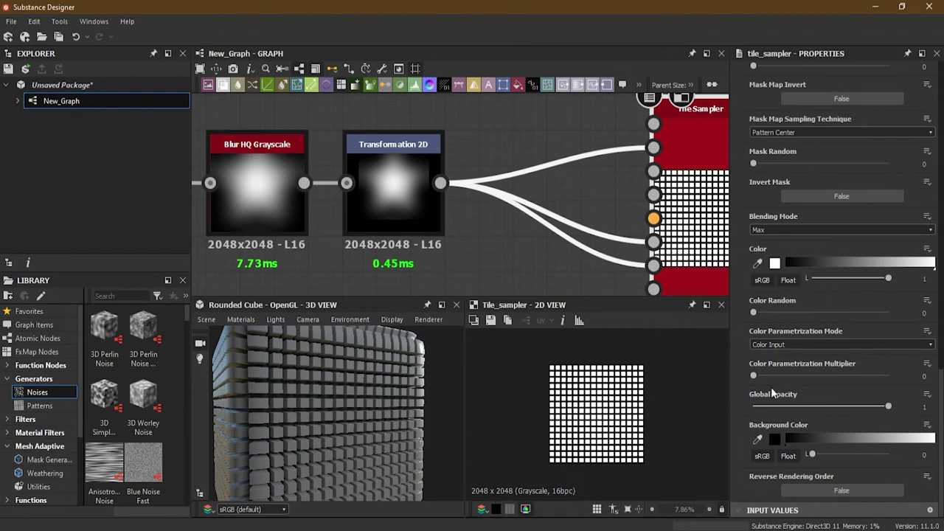
Step: Set the Color Parametrization Multiplier to 0.87 after trying 0.63 and 1, checking the effect on the cube
left_click_drag(754, 377, 839, 386)
scroll(600, 405, "up", 3)
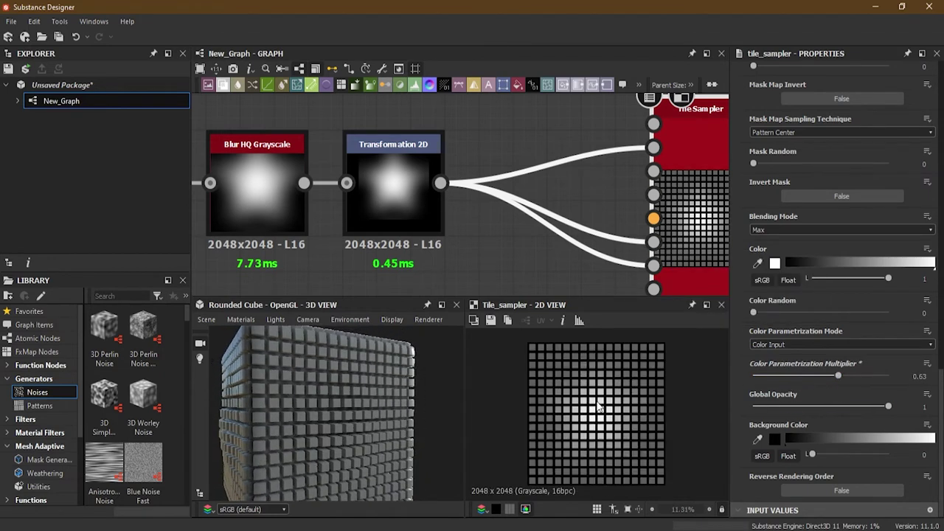
left_click_drag(322, 413, 381, 374)
mouse_move(359, 415)
left_mouse_down()
mouse_move(329, 352)
mouse_move(352, 428)
left_mouse_up()
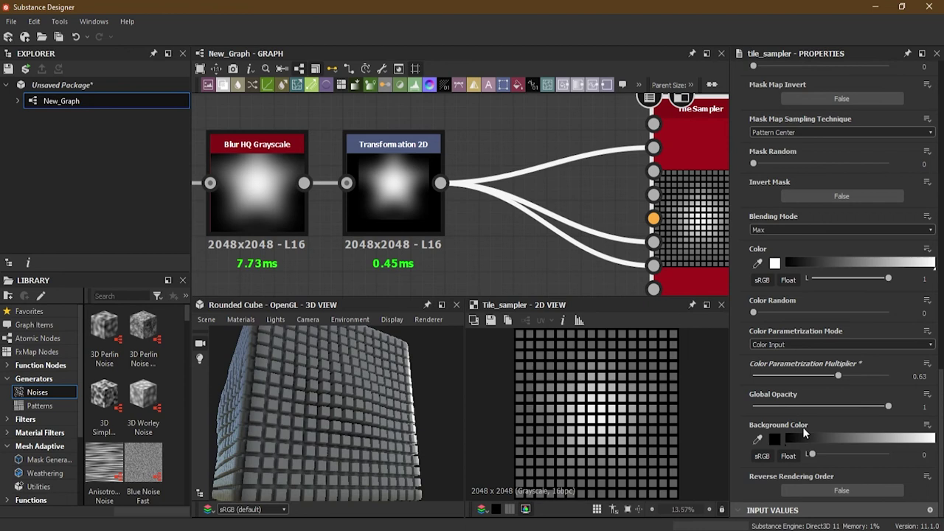
left_click_drag(846, 378, 889, 377)
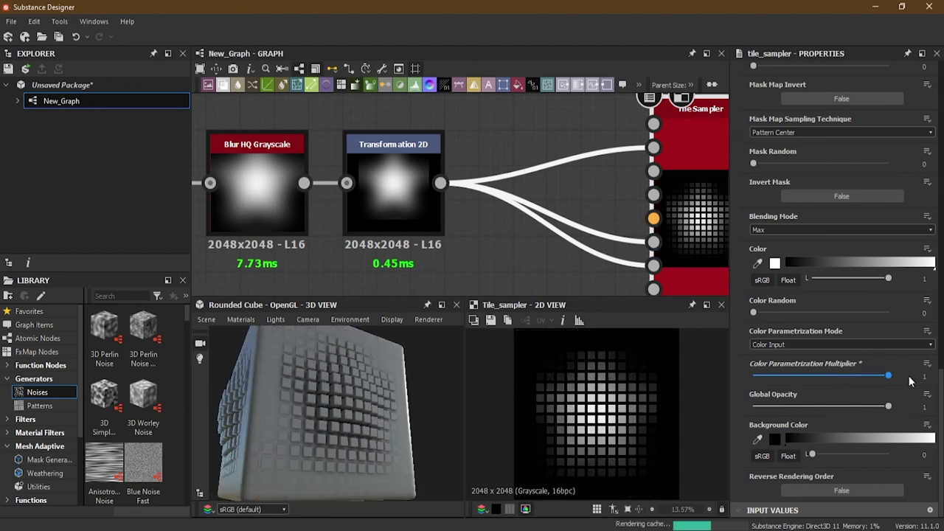
left_click_drag(396, 393, 366, 402)
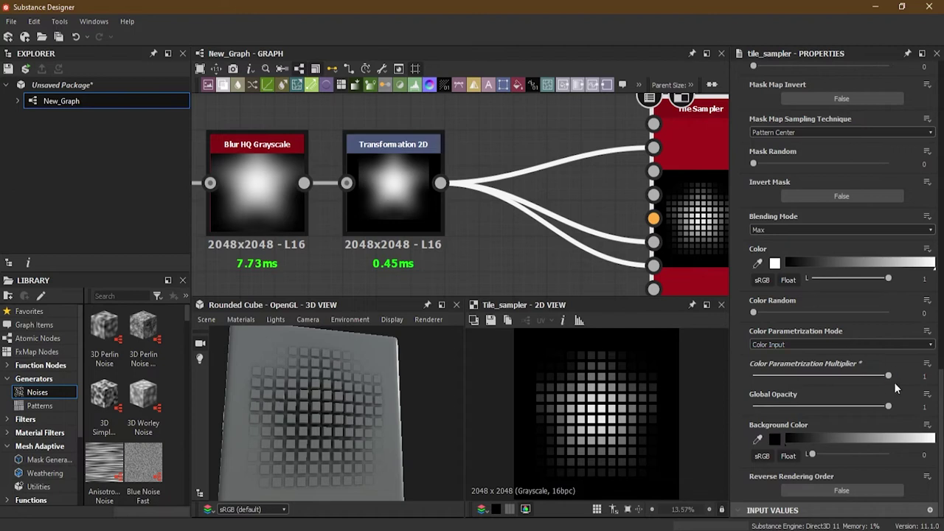
left_click_drag(888, 377, 874, 379)
Step: Lower the Blur HQ Grayscale node's Intensity to 13.41 for a sharper star
left_click(257, 188)
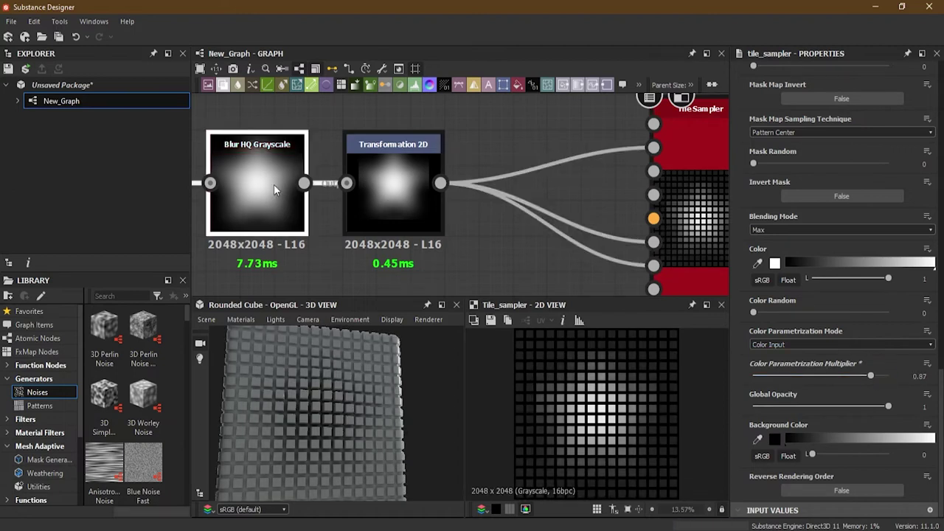
left_click_drag(805, 341, 764, 346)
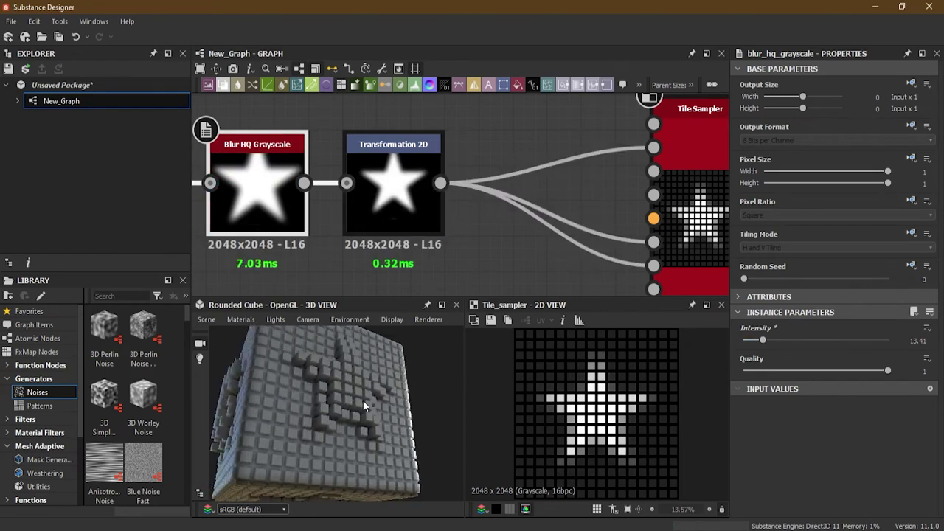
Step: Set the Tile Sampler's Color Parametrization Multiplier to 0.77 and test Global Opacity, leaving it at 1
left_click(665, 231)
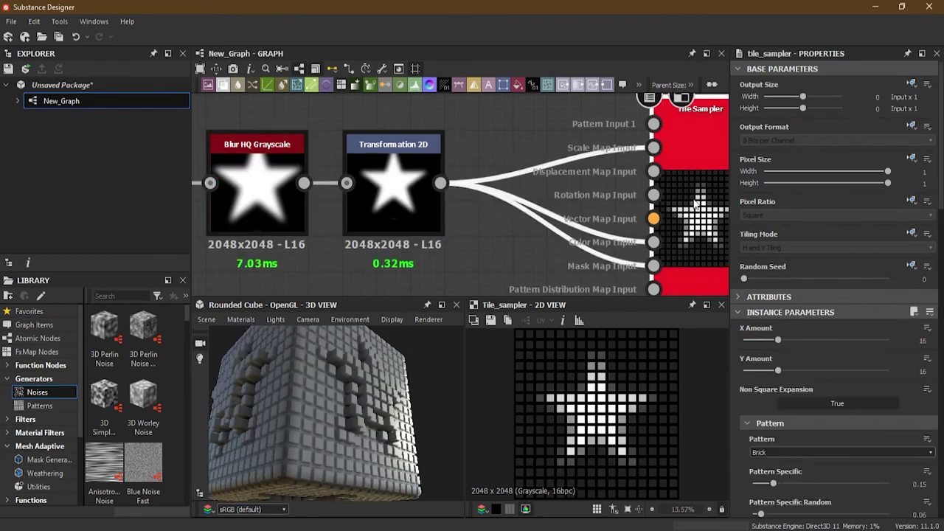
scroll(823, 432, "down", 2)
scroll(823, 432, "down", 2)
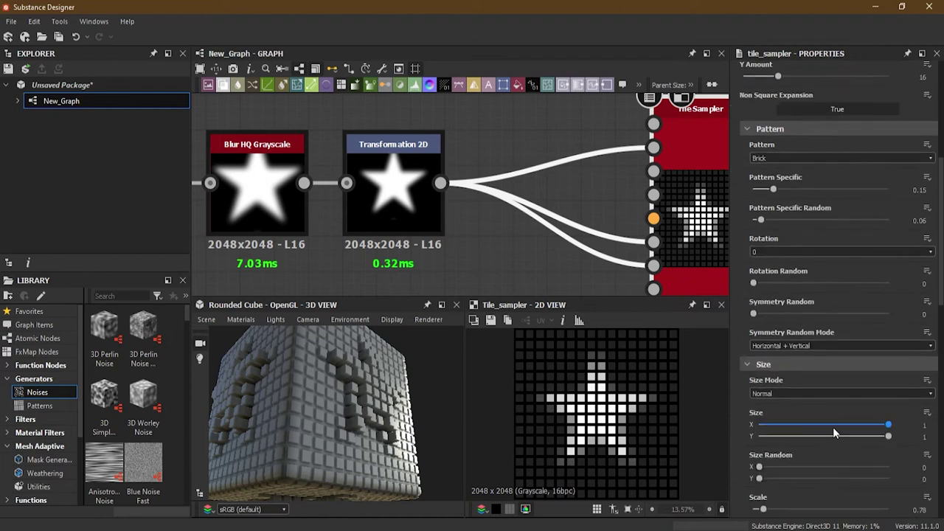
scroll(833, 427, "down", 2)
scroll(838, 428, "down", 3)
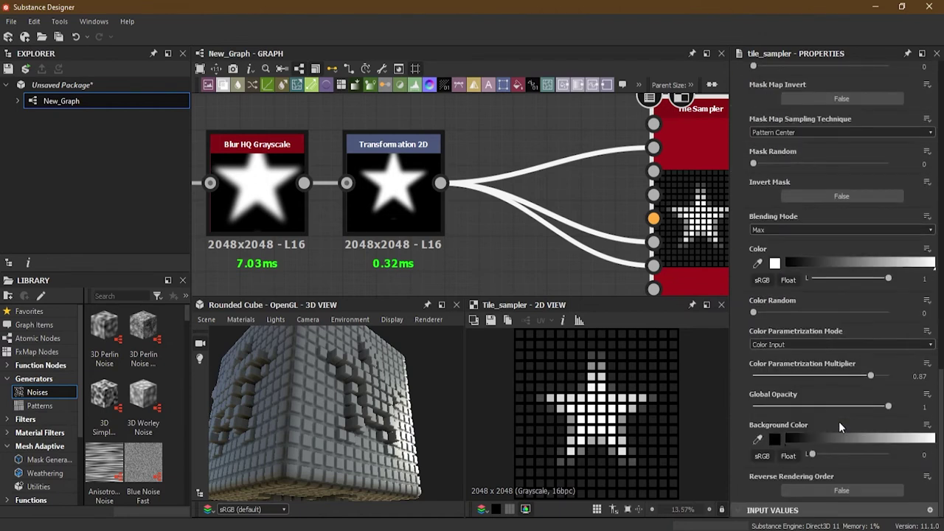
mouse_move(873, 380)
left_mouse_down()
mouse_move(807, 380)
mouse_move(878, 379)
mouse_move(857, 378)
left_mouse_up()
mouse_move(888, 410)
left_mouse_down()
mouse_move(764, 409)
mouse_move(904, 418)
left_mouse_up()
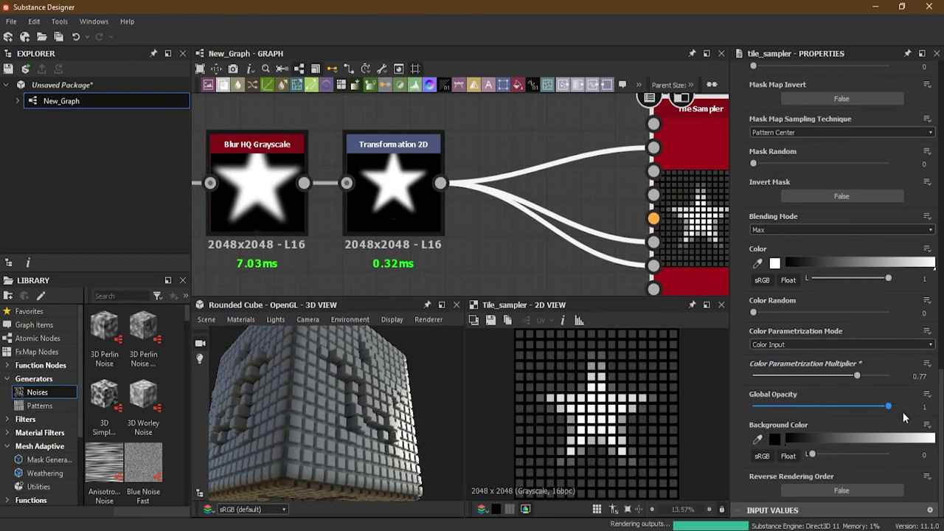
Step: Switch the Color Parametrization Mode to Scale and try different Color Parametrization Multiplier values
left_click(801, 345)
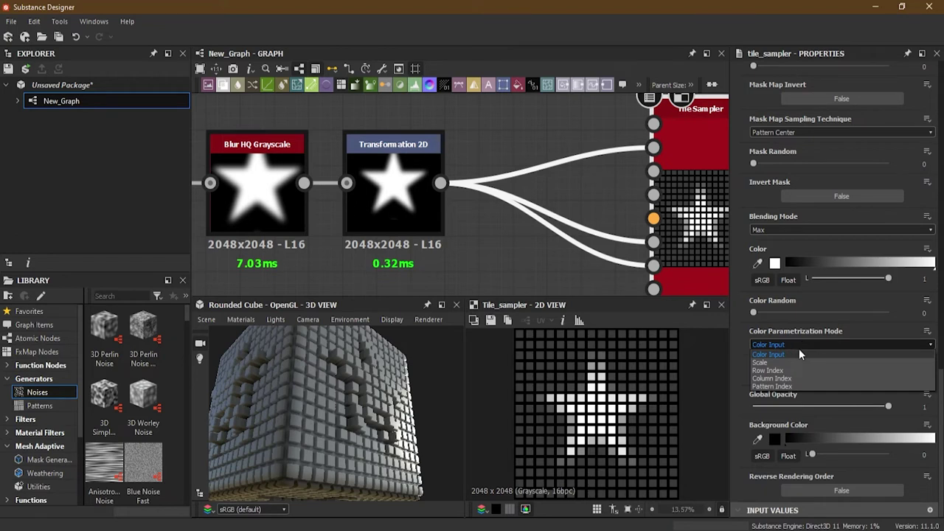
left_click(798, 361)
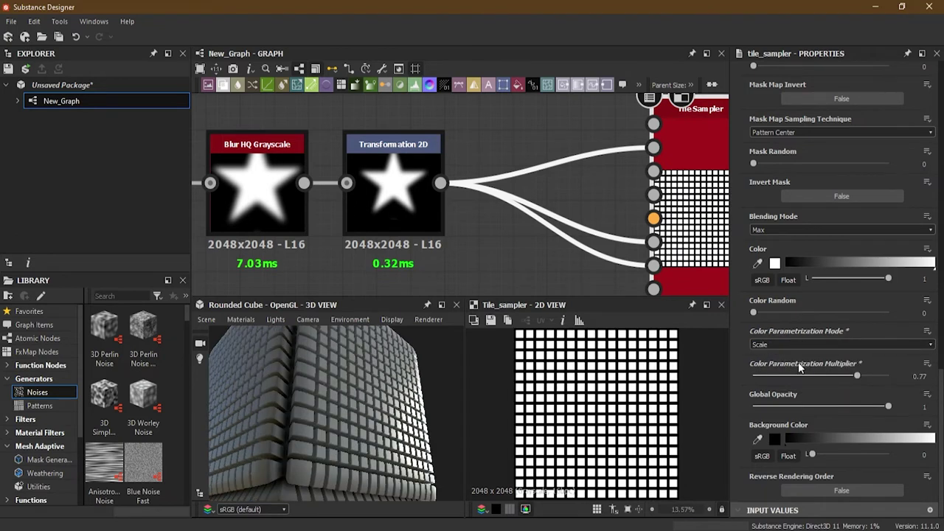
left_click(800, 376)
left_click(844, 376)
Step: Switch the Tile Sampler's Color Parametrization Mode to Pattern Index, then to Row Index, to compare the two gradients
left_click(823, 344)
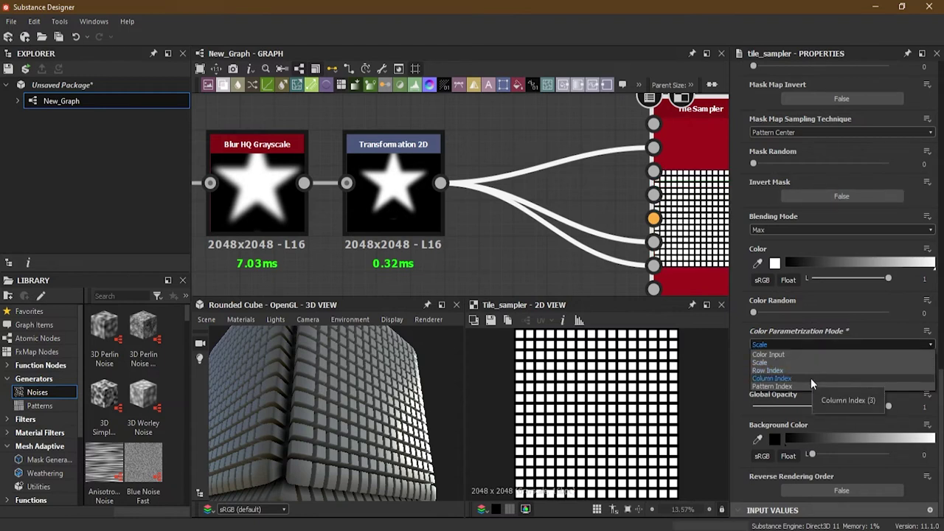
left_click(810, 385)
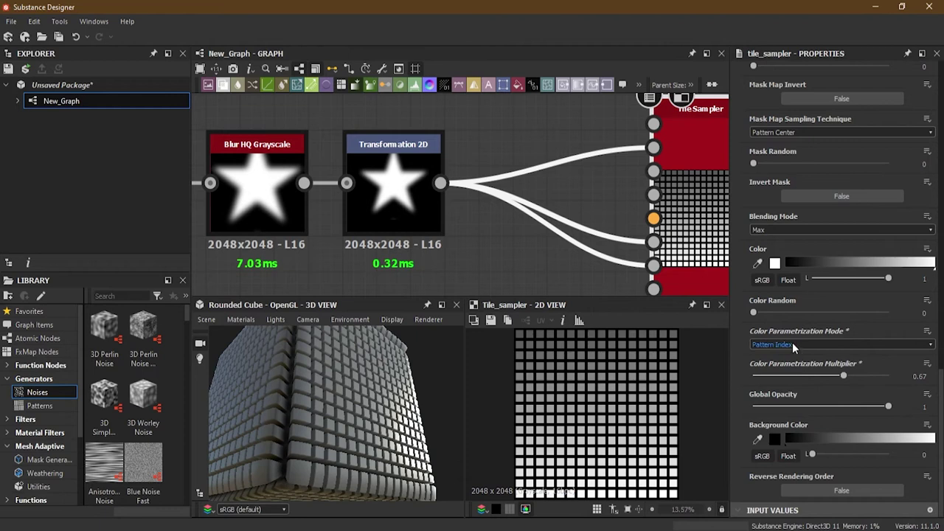
left_click(794, 345)
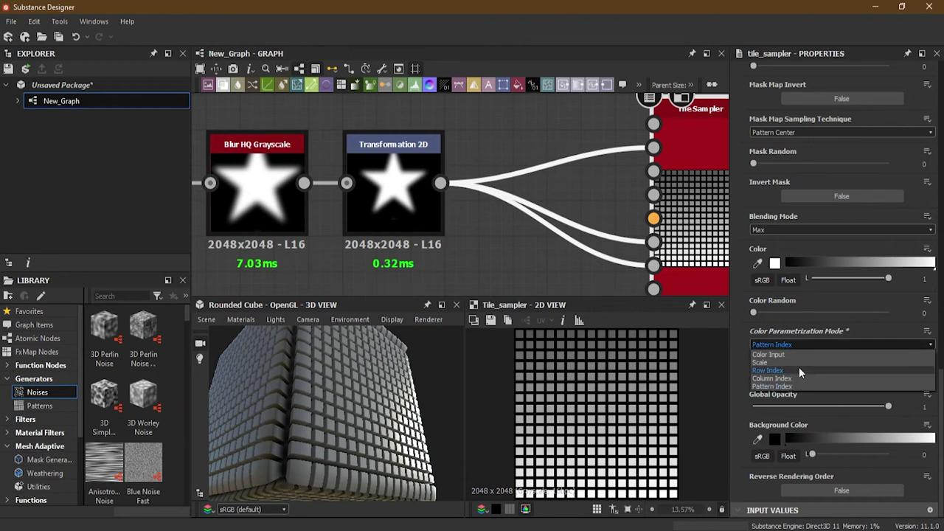
left_click(799, 370)
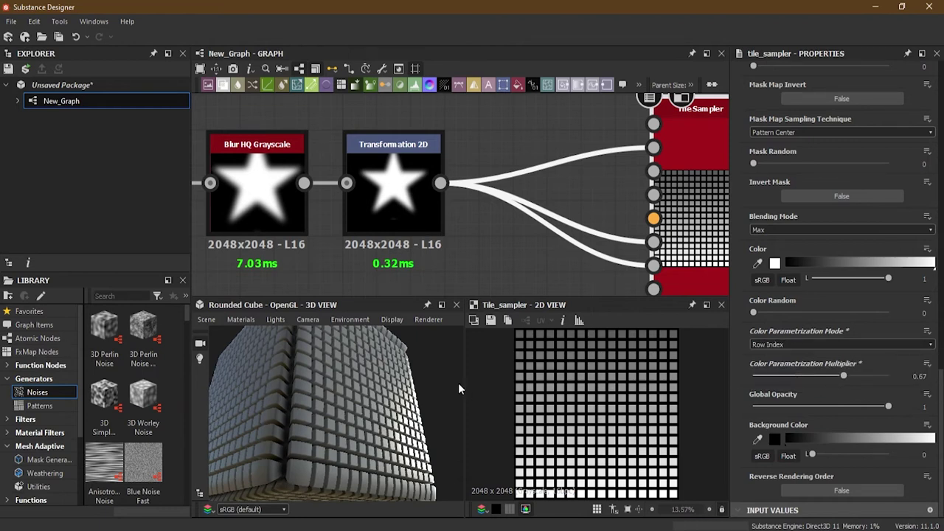
Step: Raise the Color Parametrization Multiplier to 1 and inspect the row gradient on the cube
left_click_drag(837, 382, 889, 378)
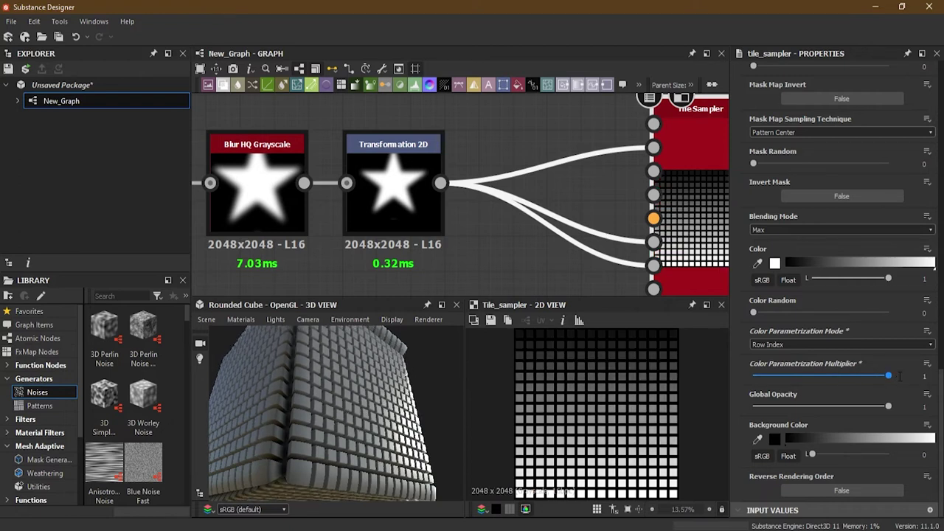
middle_click_drag(677, 214, 574, 209)
left_click_drag(408, 386, 389, 415)
left_click_drag(361, 449, 413, 451)
mouse_move(888, 407)
left_mouse_down()
mouse_move(784, 408)
mouse_move(891, 408)
left_mouse_up()
Step: Switch the Color Parametrization Mode to Column Index and inspect the result on the cube
left_click(804, 344)
left_click(795, 378)
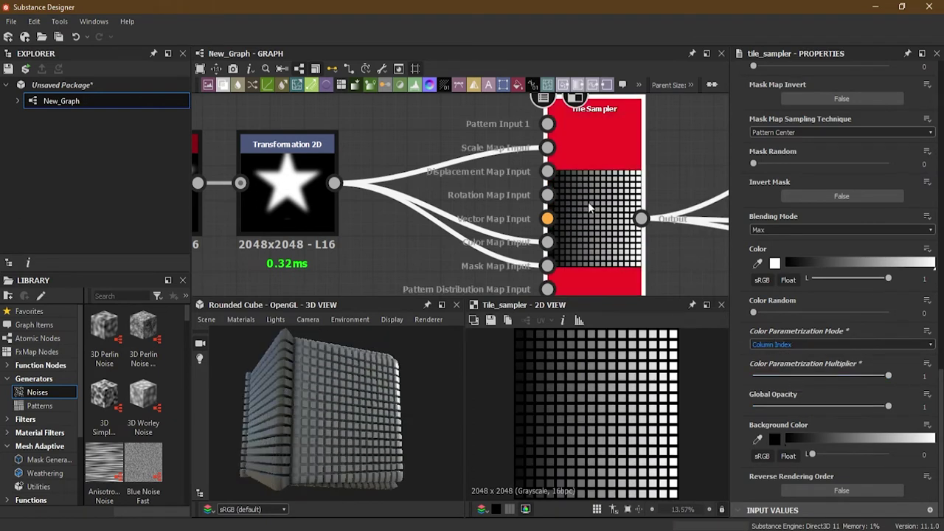
mouse_move(444, 393)
left_mouse_down()
mouse_move(378, 441)
mouse_move(443, 423)
mouse_move(437, 400)
left_mouse_up()
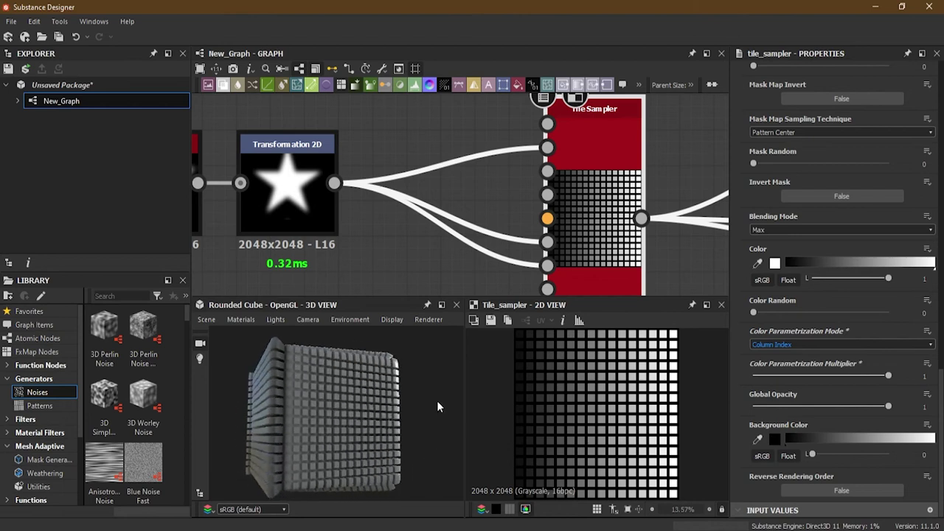
Step: Switch the Color Parametrization Mode to Pattern Index and inspect the cube, keeping the Color Parametrization Multiplier at 1
left_click(800, 345)
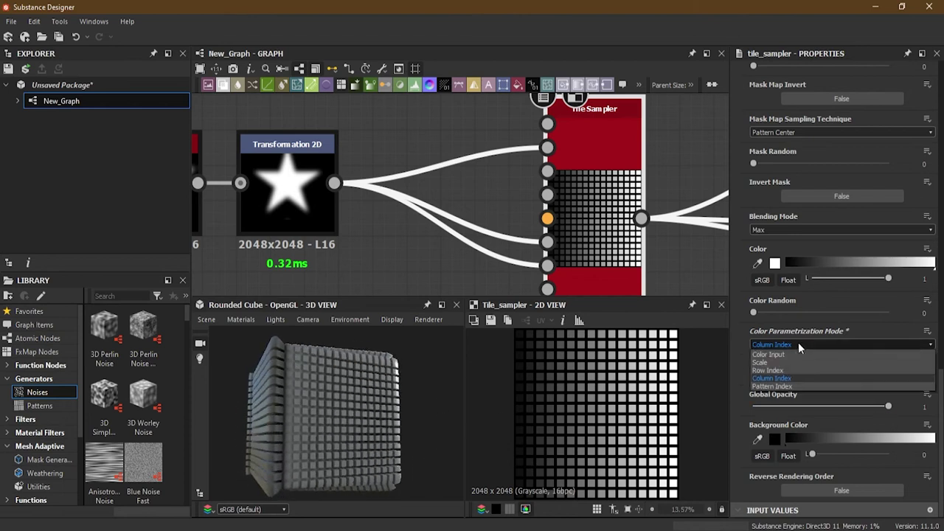
left_click(802, 387)
left_click_drag(413, 387, 365, 363)
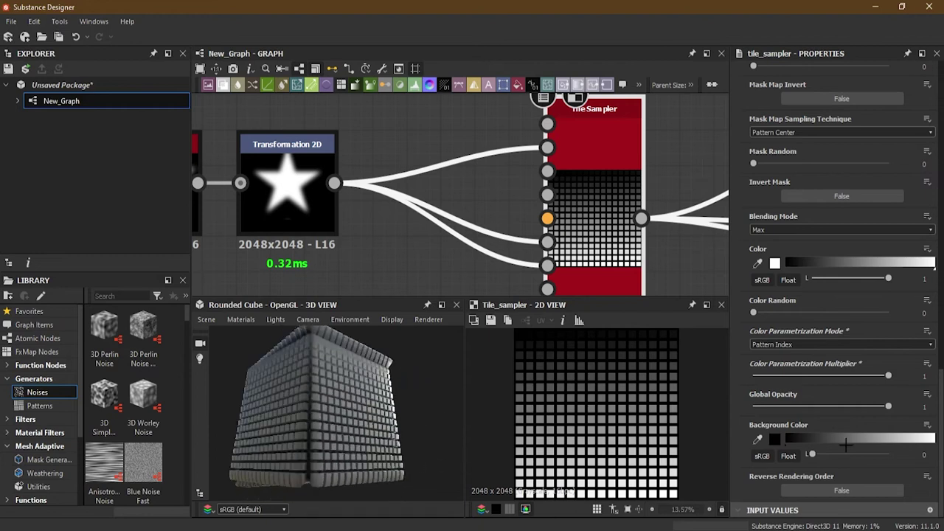
left_click_drag(887, 375, 935, 382)
Step: Try Background Color grays of about 0.18 and 0.35, and return the Background Color to 0
left_click(812, 438)
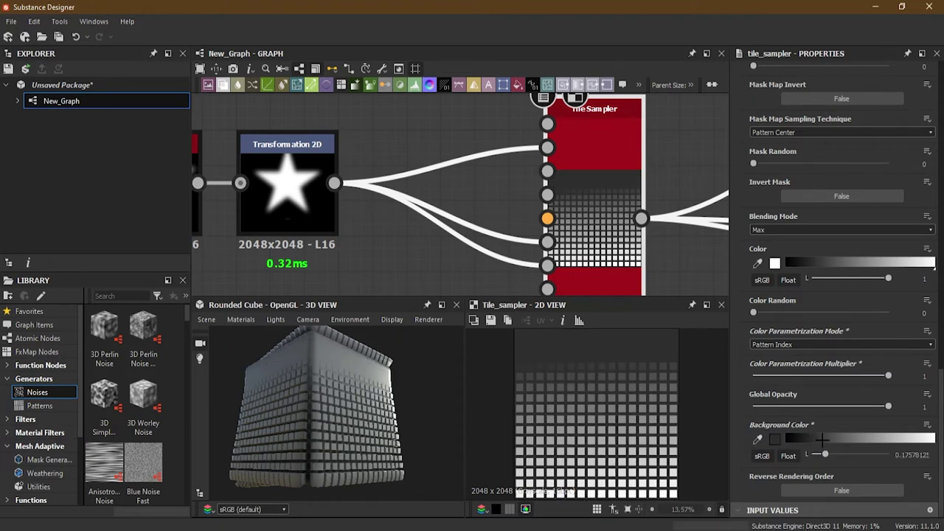
left_click_drag(838, 438, 753, 439)
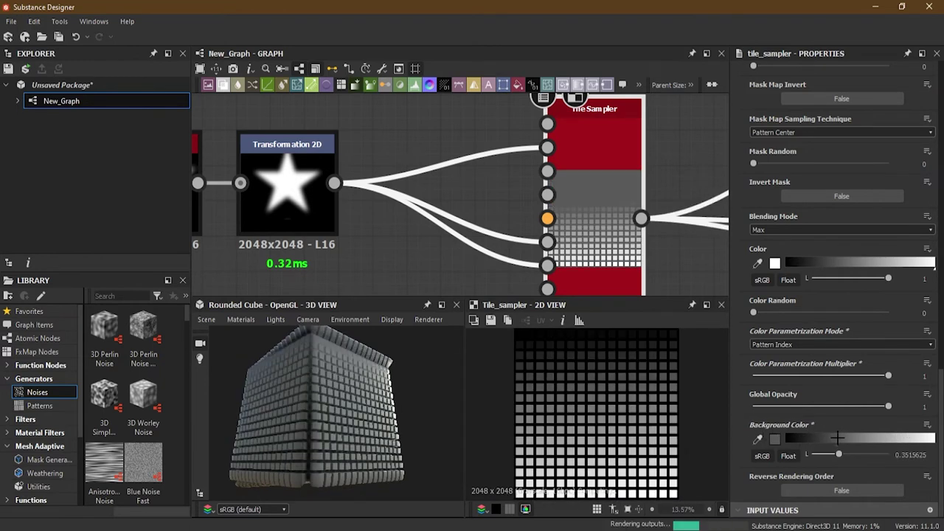
left_click(811, 454)
left_click_drag(803, 457, 801, 456)
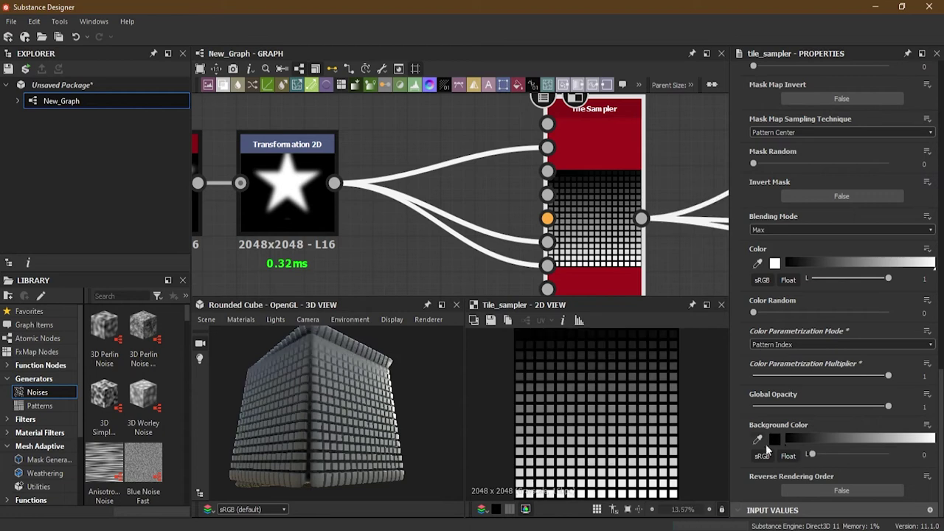
Step: Try a red and a #595959 gray Background Color with the Color Editor, and return the value to 0
left_click(774, 440)
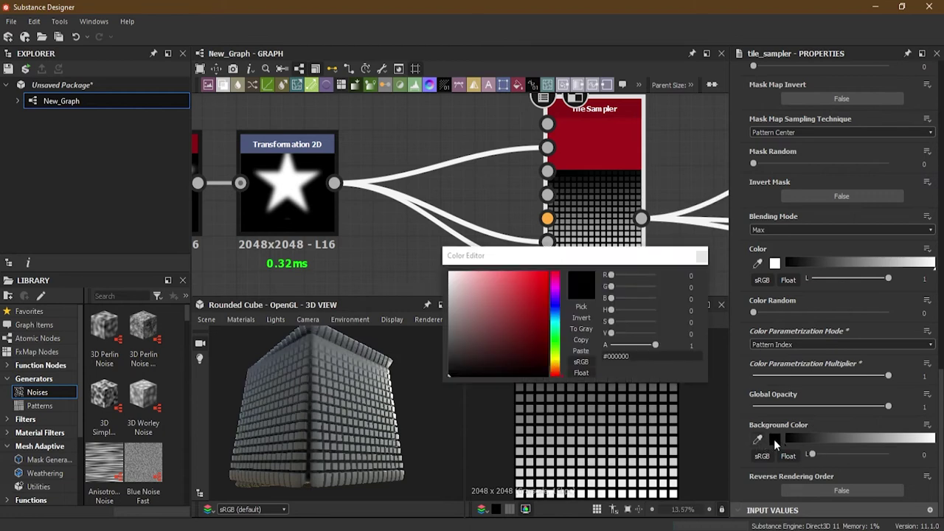
left_click(530, 298)
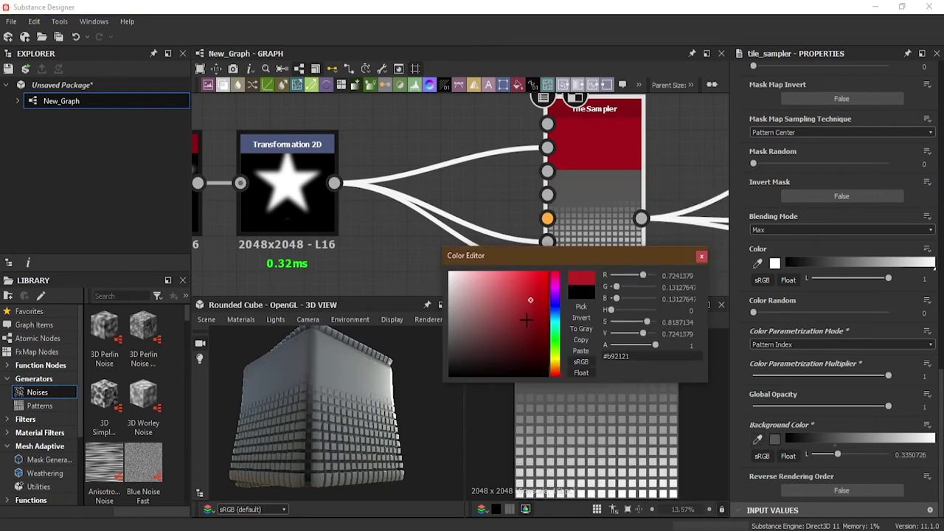
left_click_drag(491, 309, 448, 337)
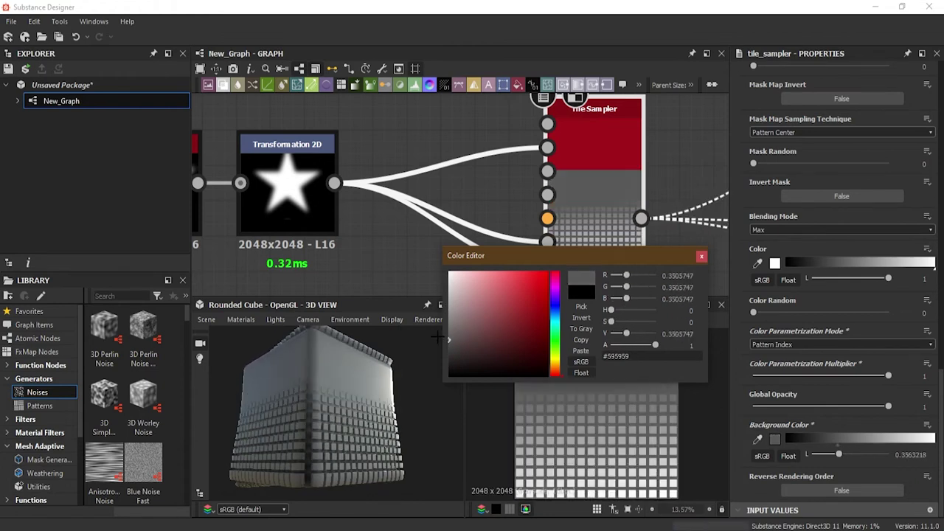
left_click(701, 255)
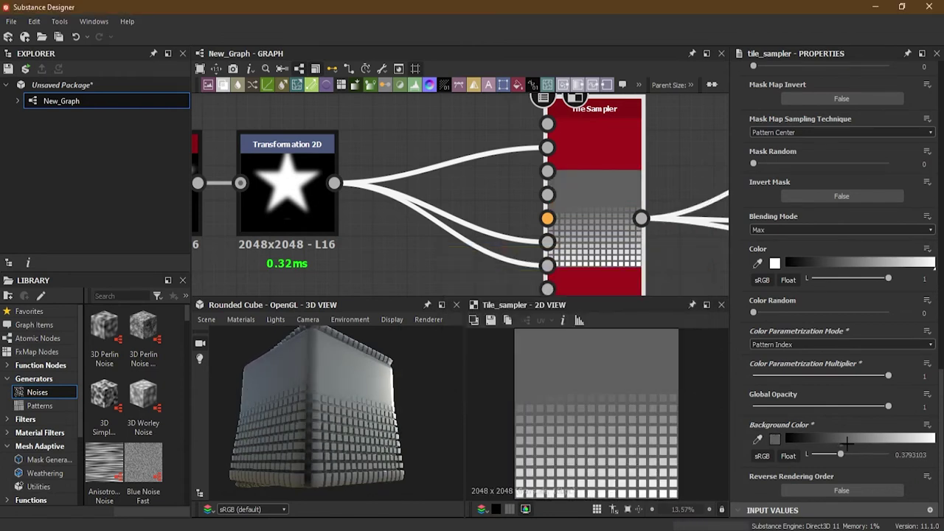
left_click(848, 441)
left_click_drag(841, 449, 811, 455)
left_click(927, 424)
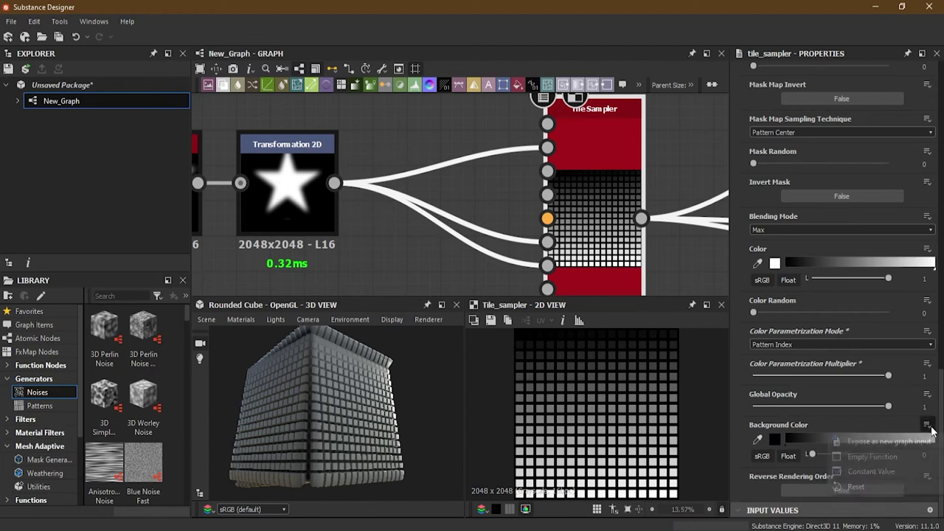
left_click(880, 426)
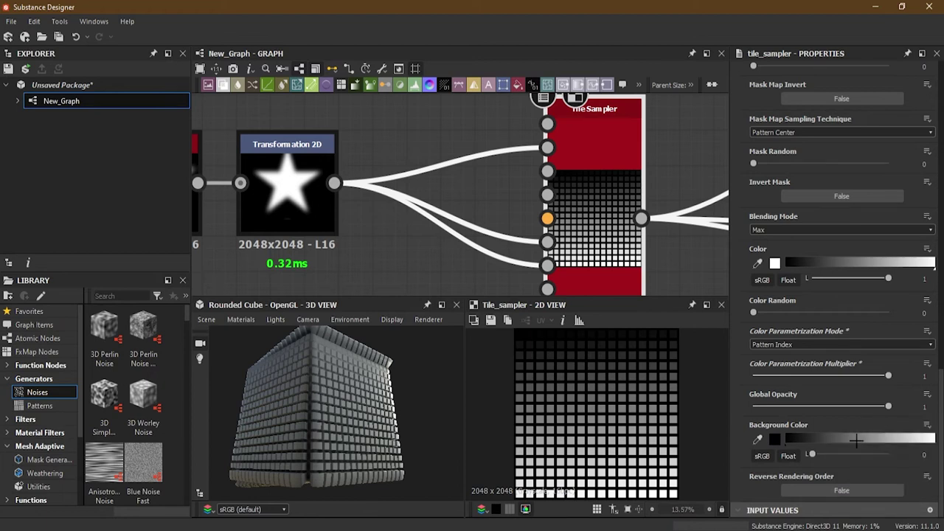
left_click(927, 425)
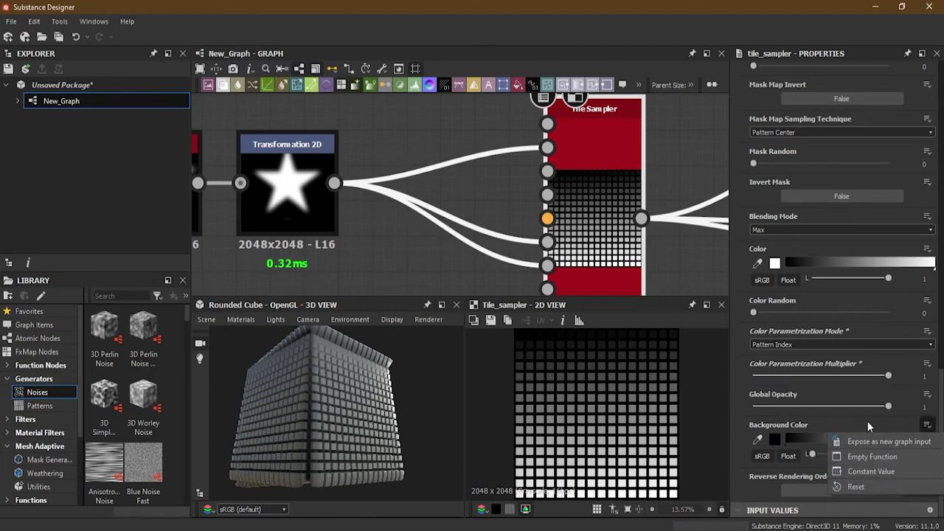
left_click(811, 454)
mouse_move(811, 455)
left_mouse_down()
mouse_move(826, 455)
mouse_move(811, 456)
left_mouse_up()
Step: Set the Color Parametrization Mode to Row Index, then test a Background Color of about 0.11 and undo it
left_click(783, 344)
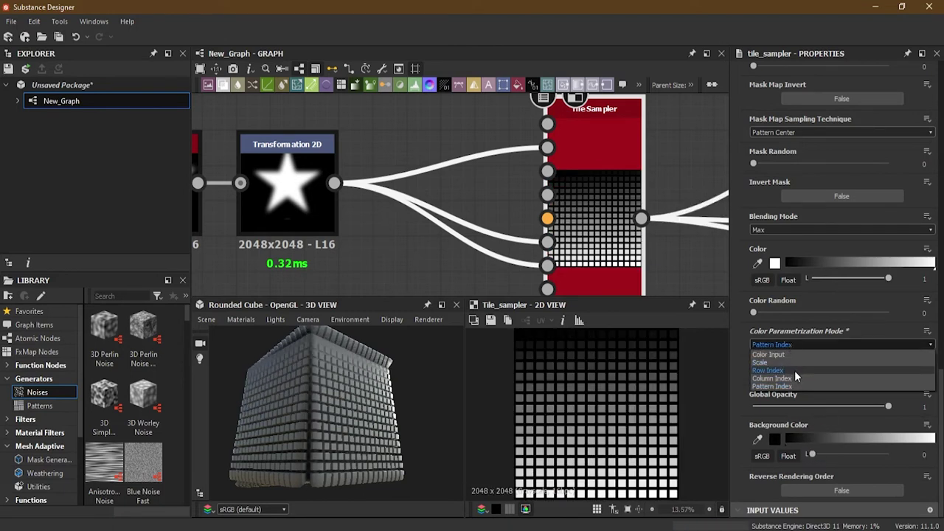
left_click(794, 371)
left_click_drag(809, 455, 820, 454)
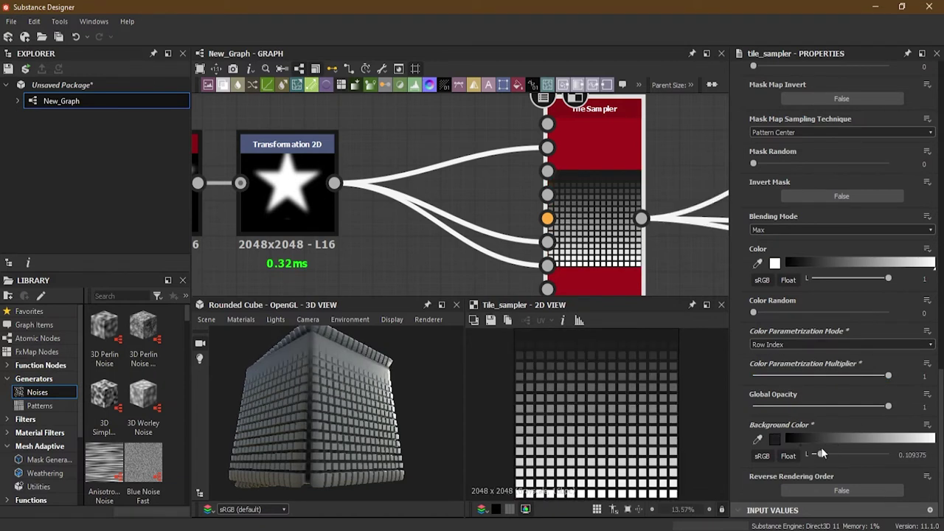
key("ctrl+z")
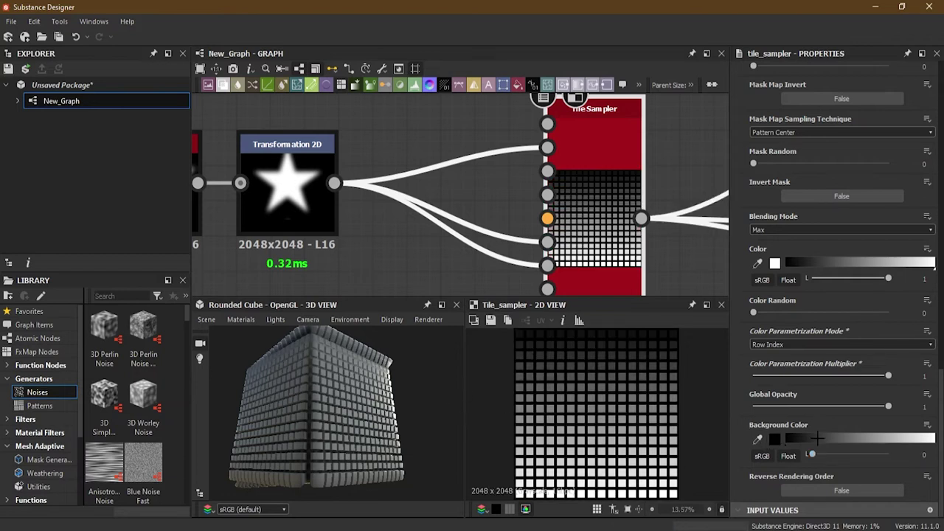
Step: Reset the Tile Sampler's Size Mode to its default
scroll(878, 410, "up", 3)
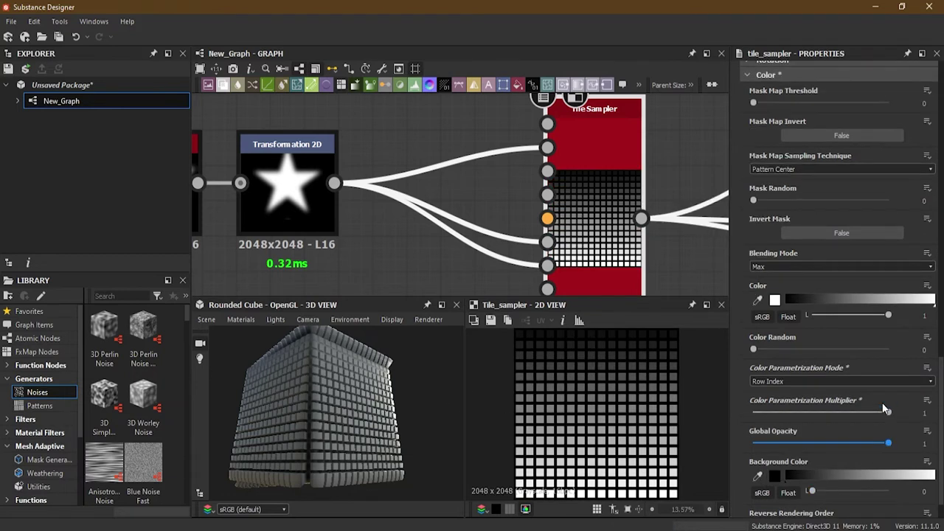
scroll(884, 409, "up", 8)
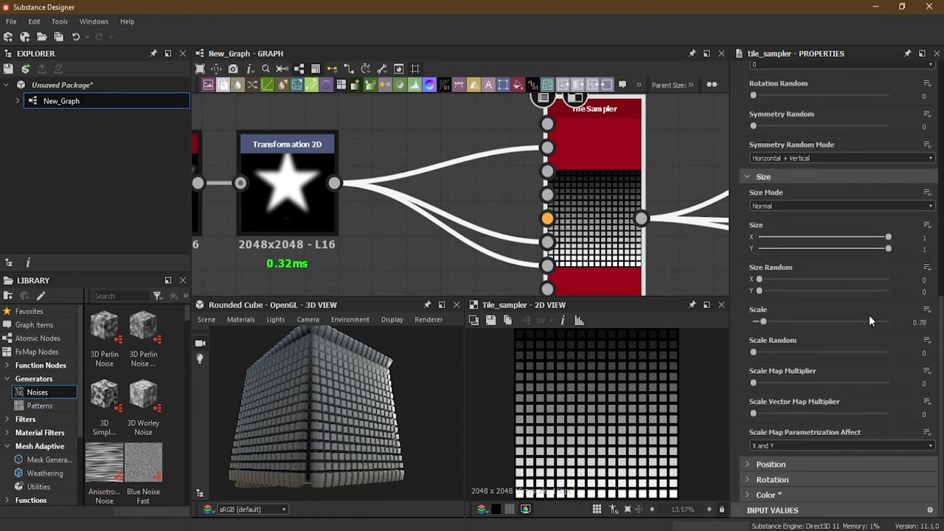
scroll(873, 347, "up", 1)
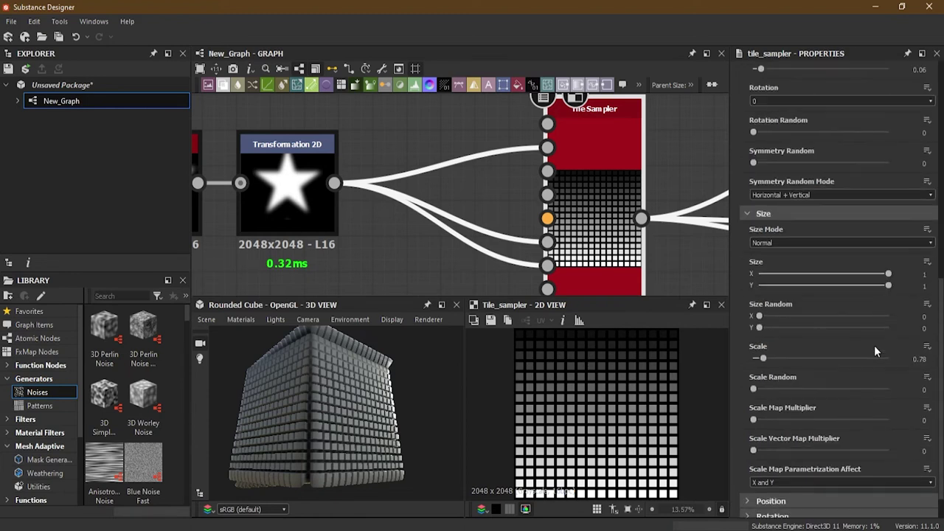
left_click(927, 231)
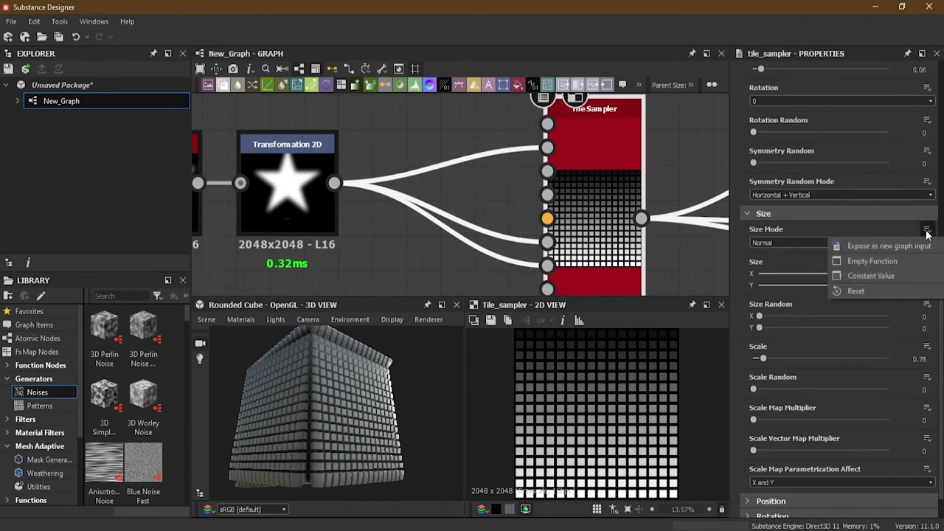
left_click(888, 292)
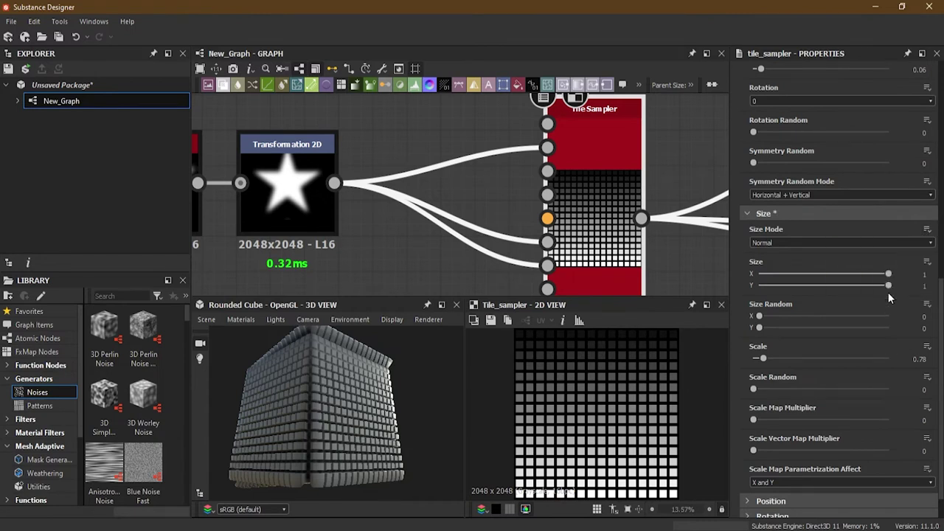
Step: Expand the Tile Sampler's Color parameters and reset the Mask Map Threshold
scroll(888, 293, "down", 1)
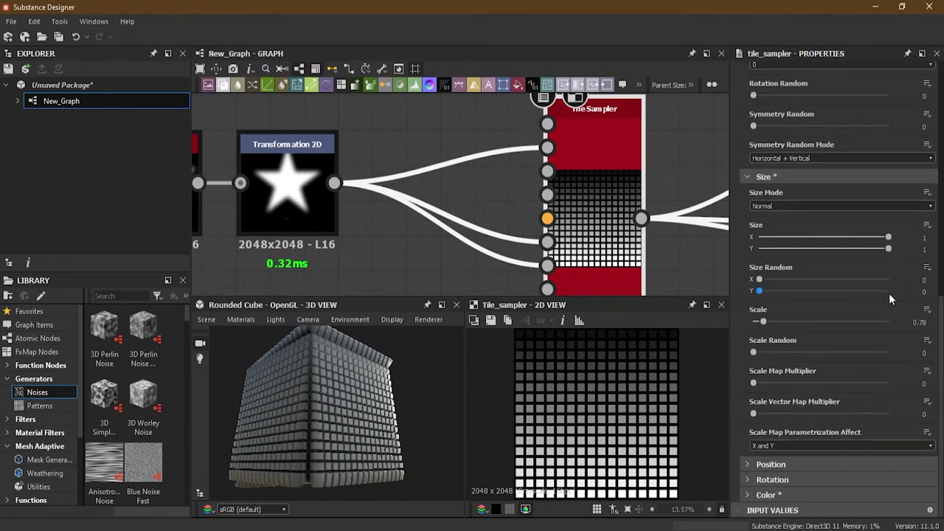
left_click(781, 494)
scroll(854, 403, "down", 5)
left_click(927, 328)
left_click(865, 386)
Step: Reset the Color Parametrization Multiplier and the Global Opacity to their defaults
scroll(870, 383, "down", 7)
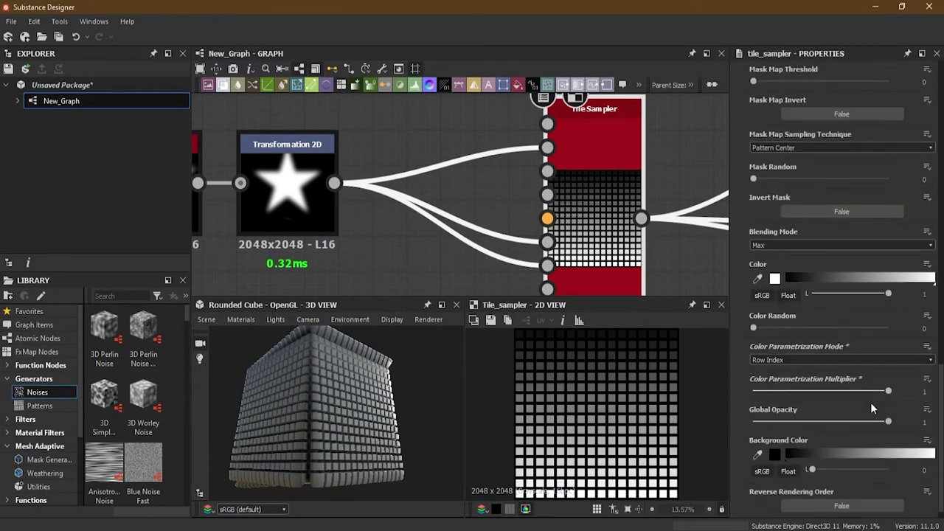
left_click(929, 379)
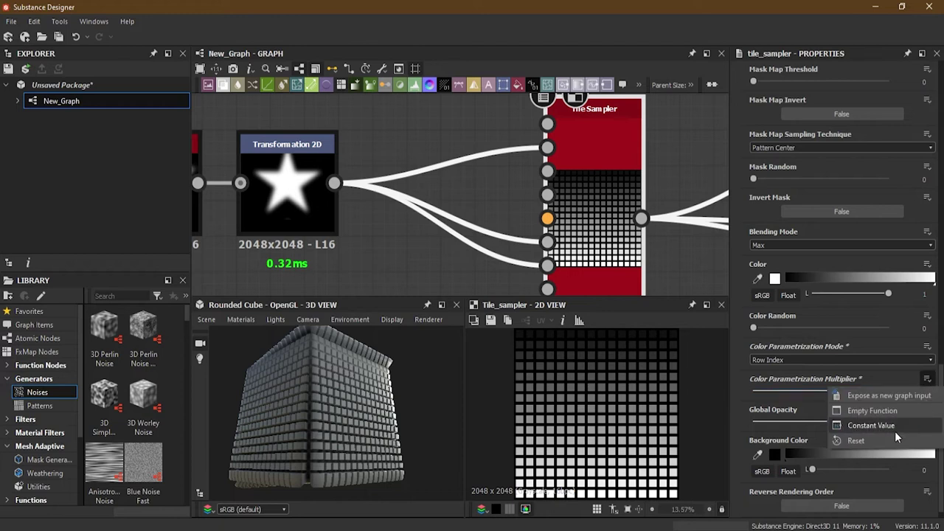
left_click(855, 440)
left_click(927, 409)
left_click(892, 468)
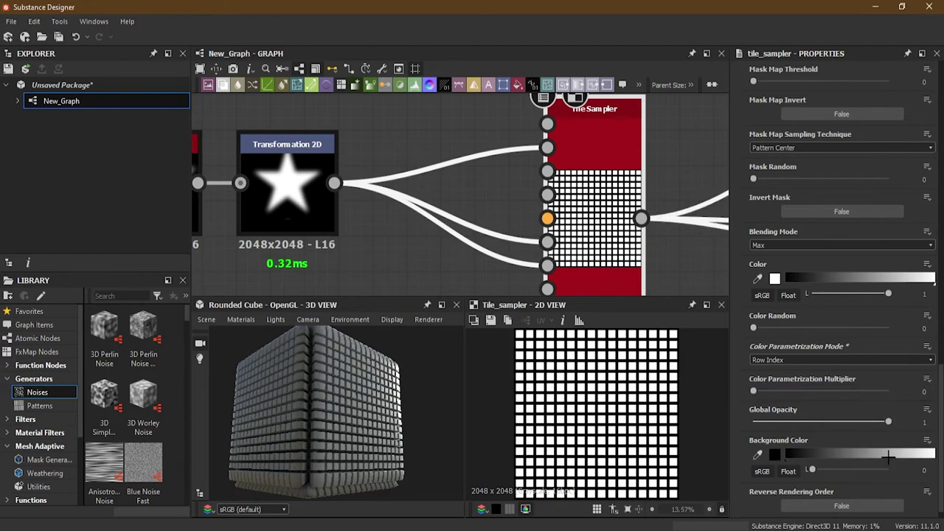
Step: Reset the Mask Map Sampling Technique to its default
scroll(878, 417, "up", 4)
left_click(927, 281)
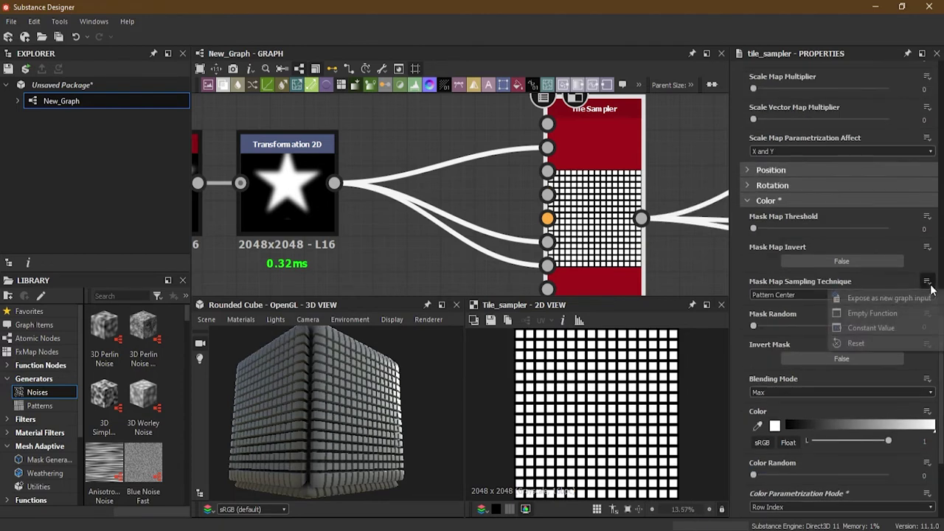
left_click(886, 344)
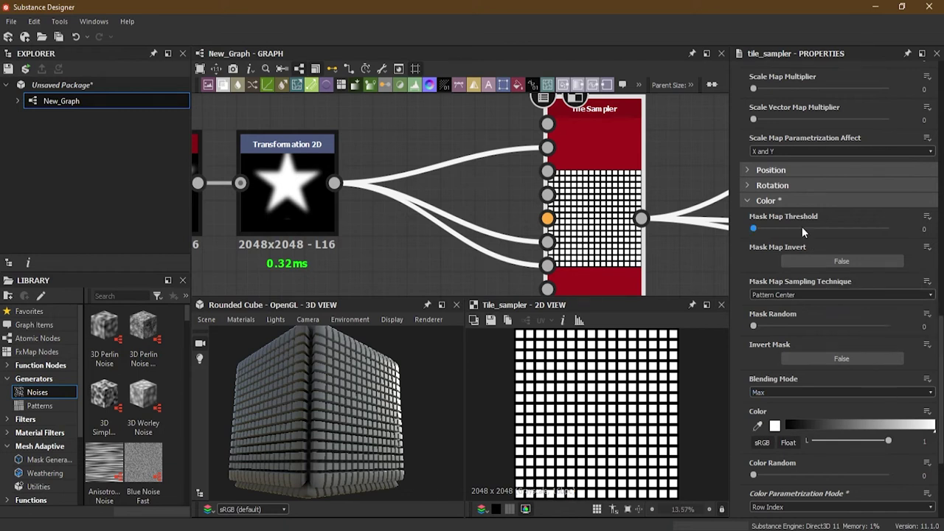
Step: Collapse the Color and Size parameter groups and review the Tile Sampler's amount and Pattern parameters
left_click(789, 200)
left_click(783, 177)
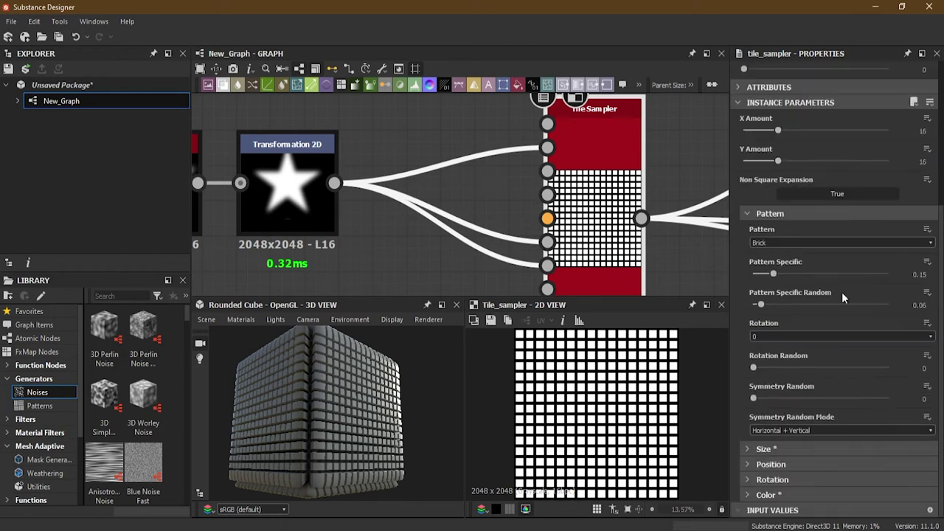
scroll(842, 292, "up", 3)
scroll(844, 303, "down", 2)
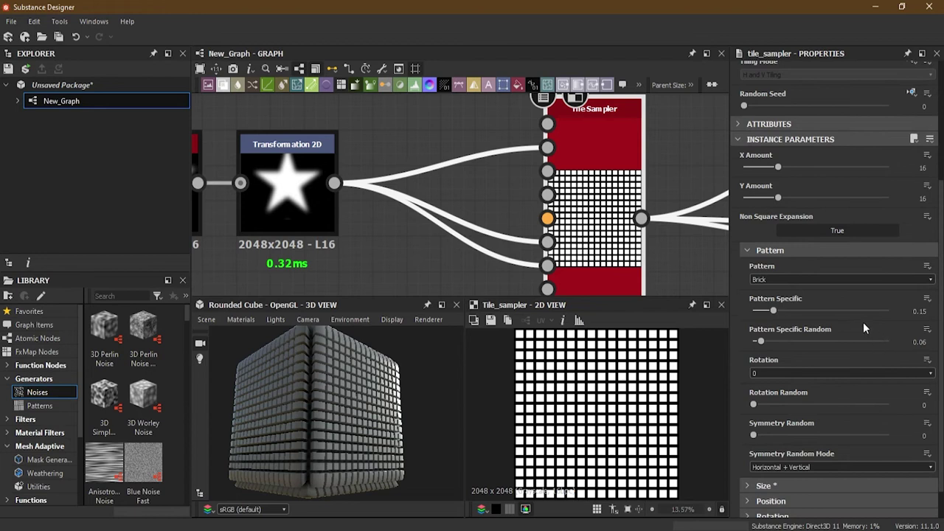
Step: Delete the links between the Transformation 2D and Tile Sampler nodes and connect the Transformation 2D output to Pattern Input 1
middle_click_drag(468, 163, 515, 186)
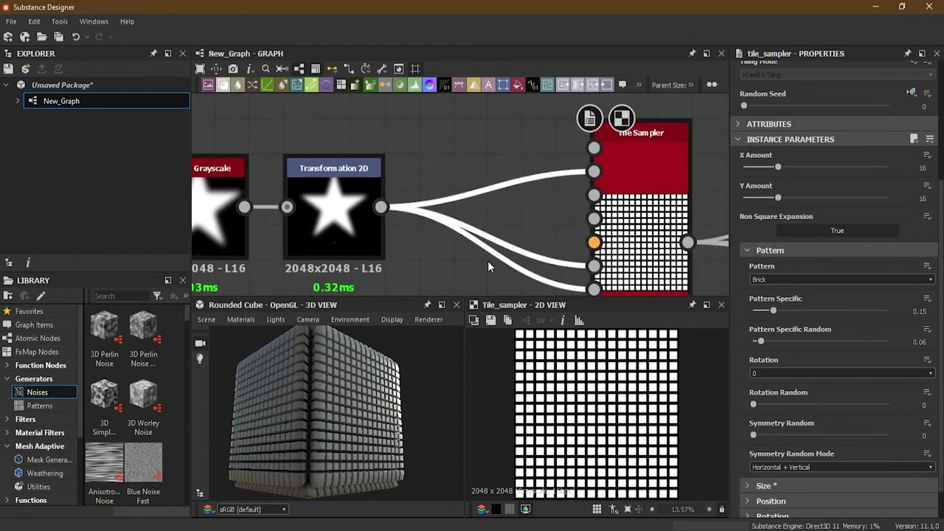
key("Delete")
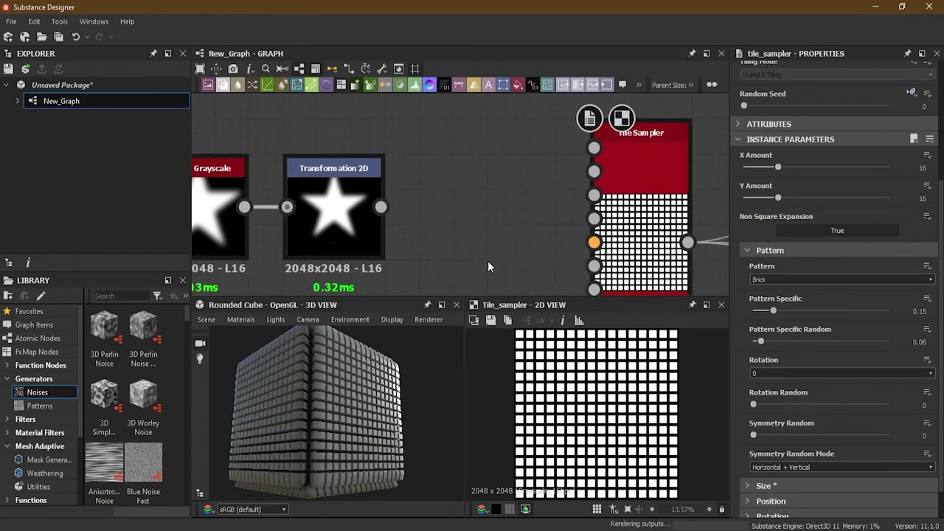
scroll(428, 206, "up", 2)
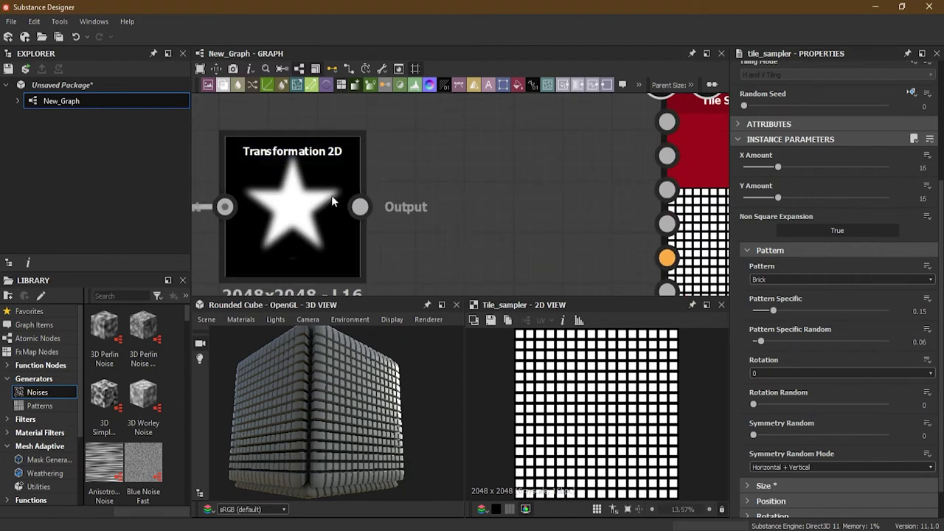
middle_click_drag(528, 192, 435, 226)
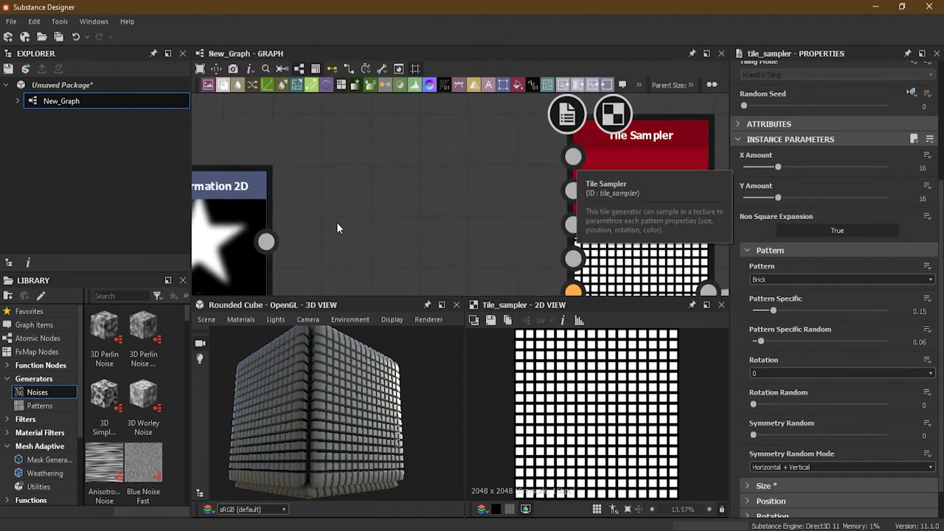
left_click_drag(267, 241, 574, 158)
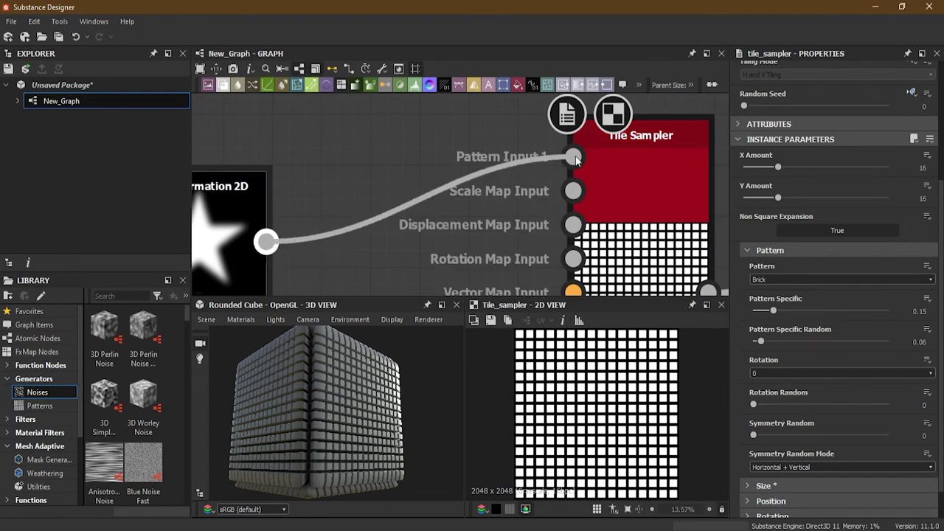
Step: Set the Tile Sampler's Pattern to Pattern Input and inspect the star tiles in the 2D and 3D views
left_click(639, 163)
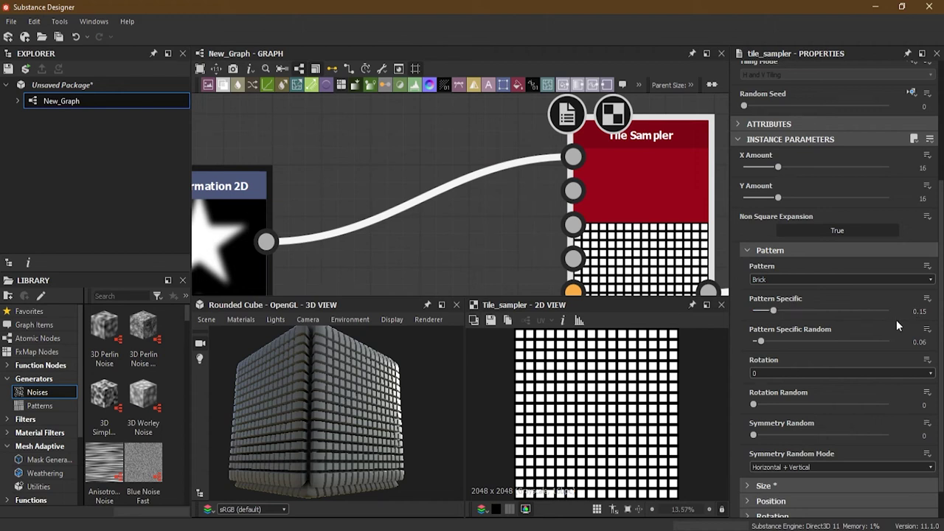
left_click(784, 281)
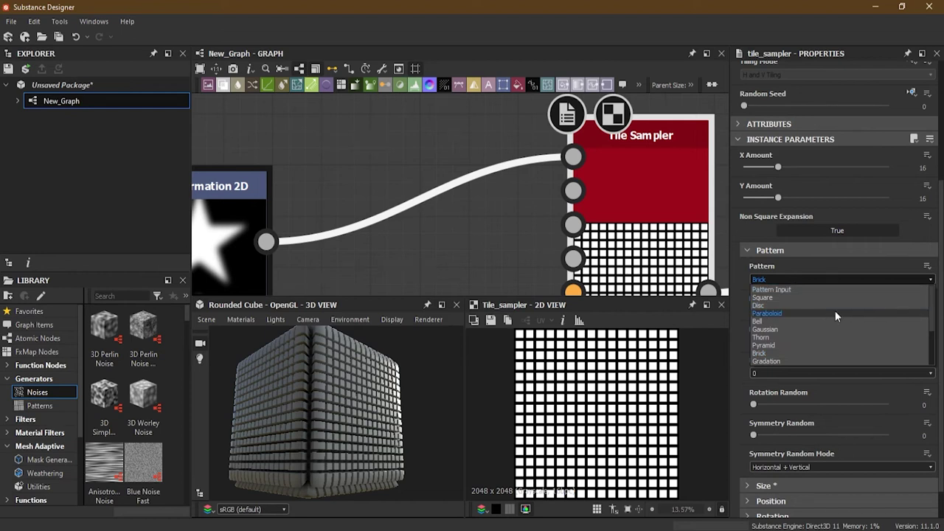
left_click(771, 289)
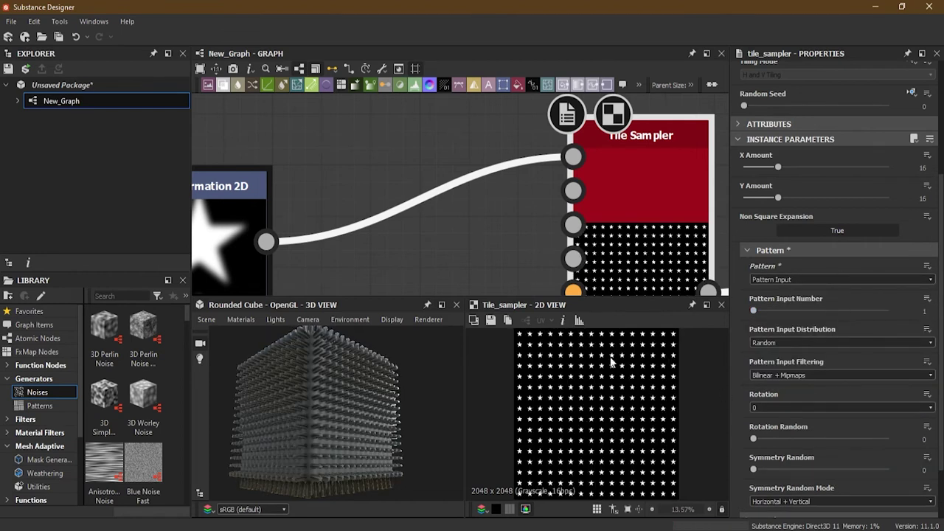
scroll(592, 392, "up", 3)
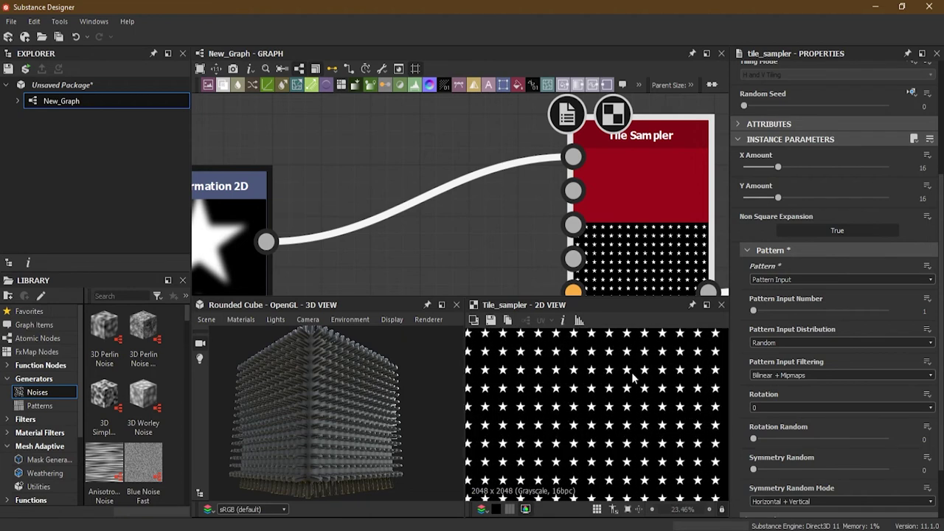
scroll(542, 402, "down", 2)
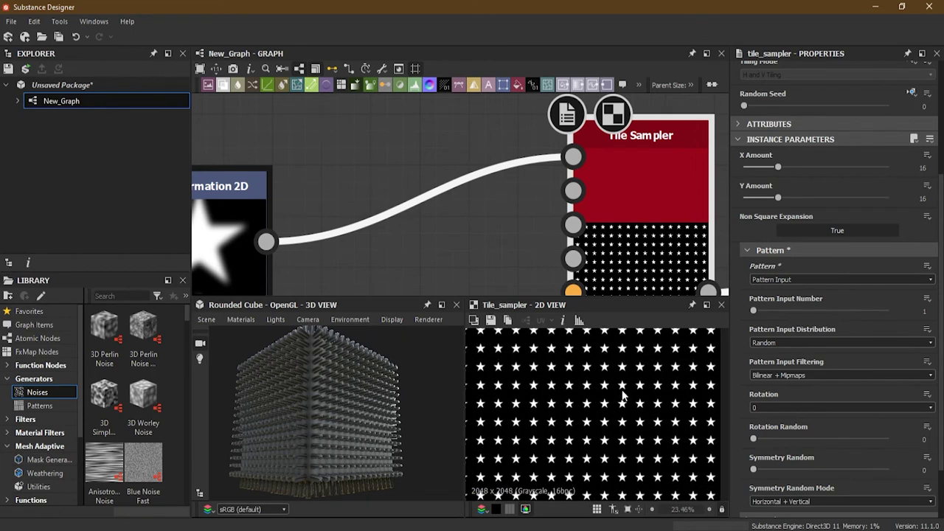
left_click_drag(326, 413, 326, 453)
scroll(339, 412, "up", 6)
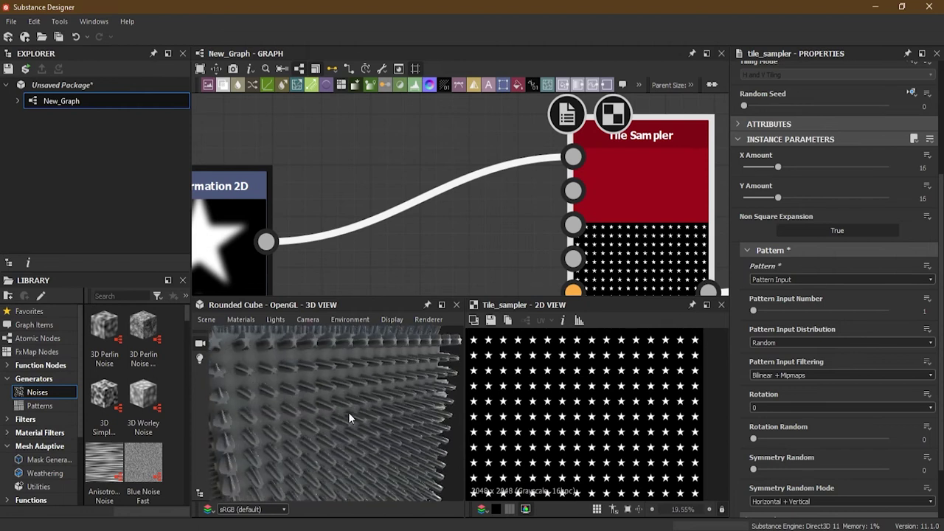
left_click_drag(349, 415, 359, 437)
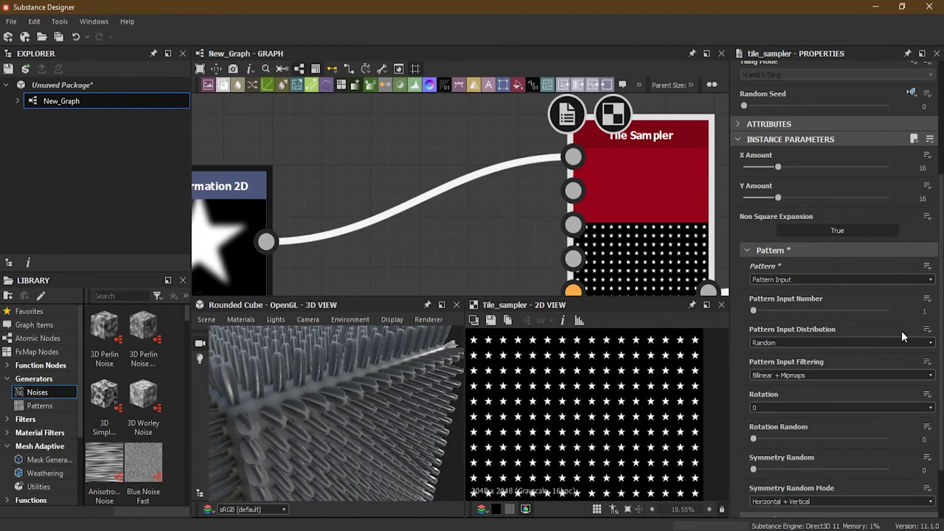
Step: Expand the Tile Sampler's Color parameters and review the mask, Blending Mode and Color Random options
left_click_drag(755, 309, 733, 311)
scroll(849, 338, "down", 2)
scroll(469, 260, "down", 3)
middle_click_drag(469, 260, 552, 225)
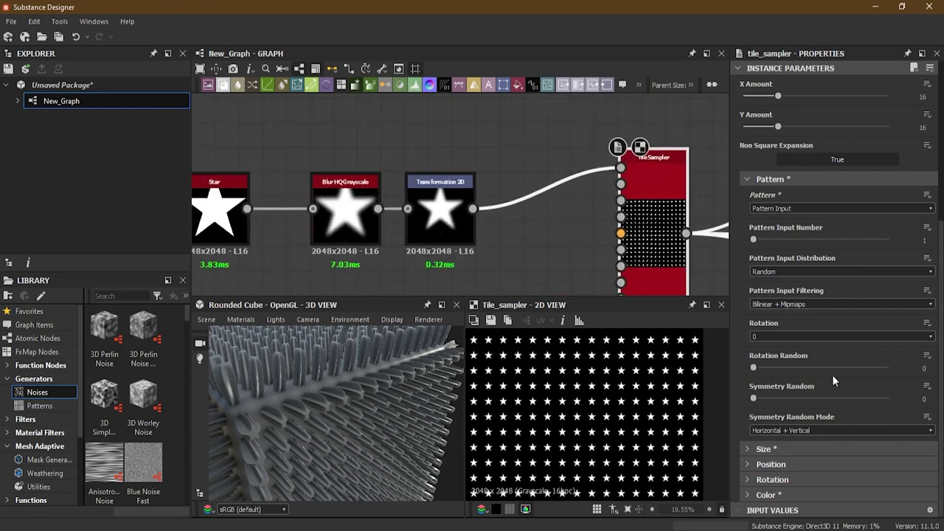
left_click(780, 495)
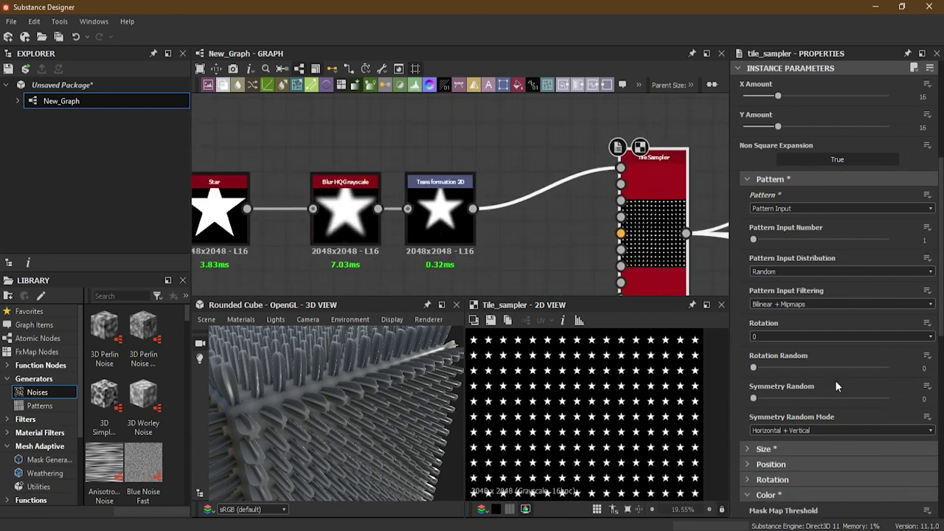
left_click(782, 493)
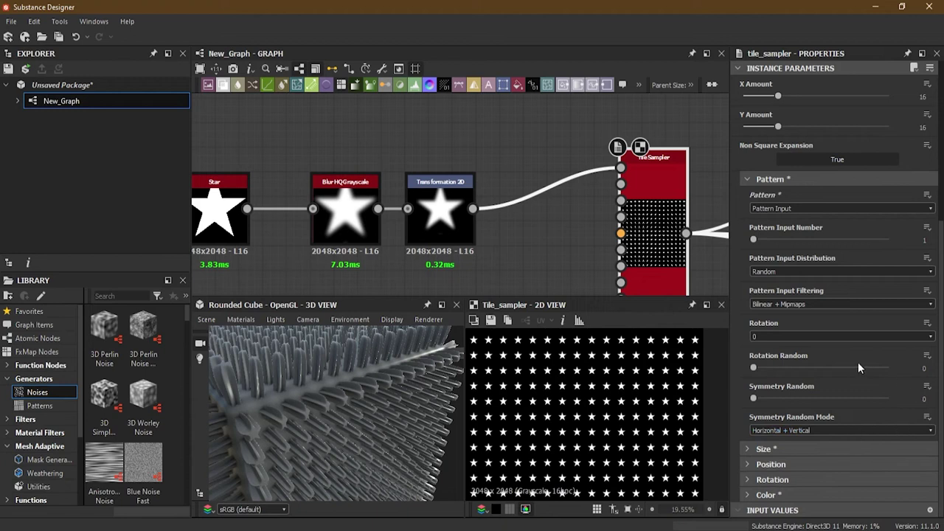
left_click(778, 495)
scroll(818, 420, "down", 5)
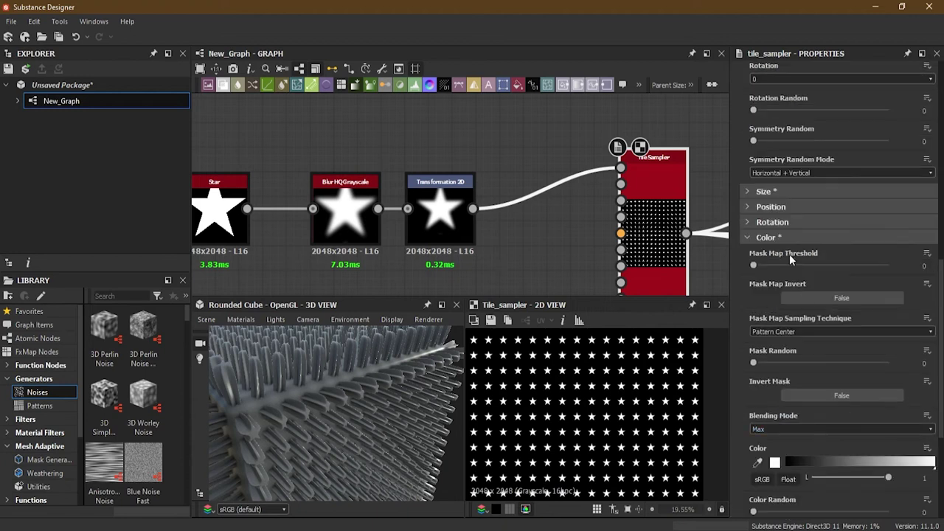
scroll(847, 396, "down", 2)
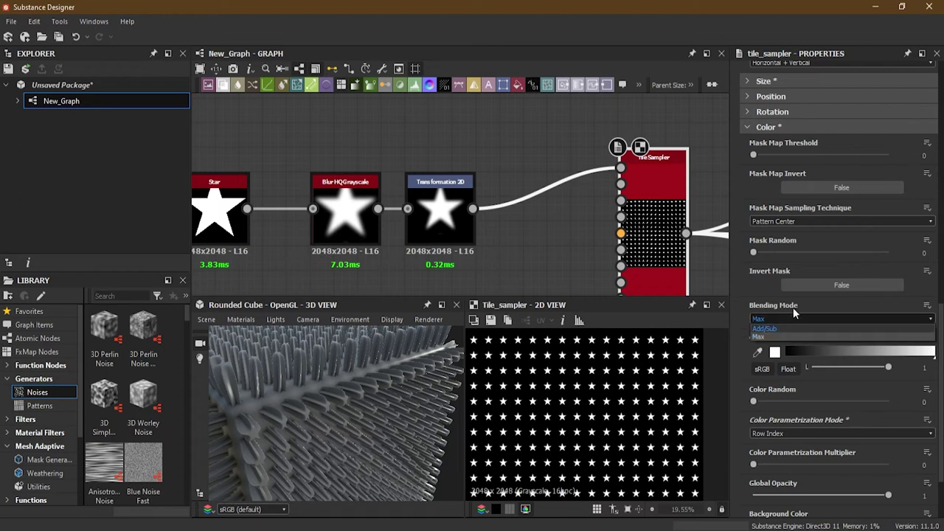
scroll(804, 422, "down", 2)
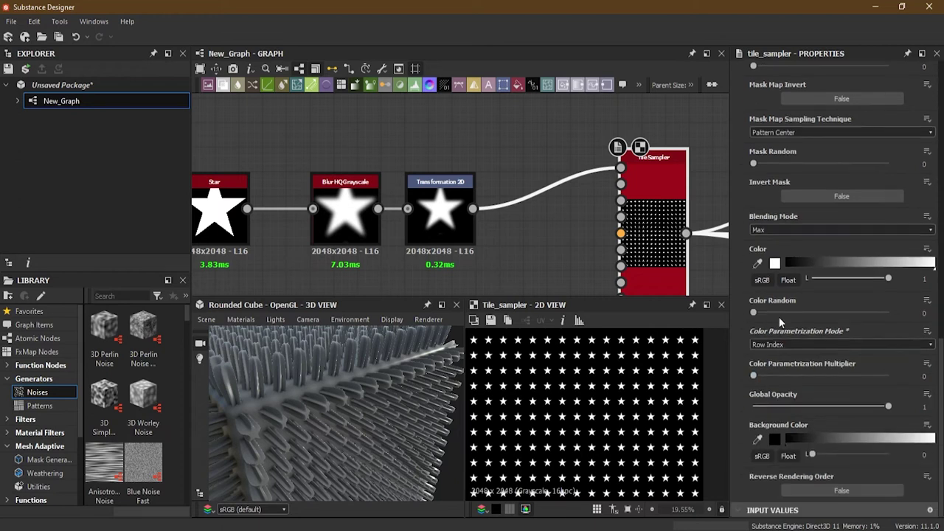
scroll(794, 341, "up", 1)
left_click_drag(756, 351, 717, 353)
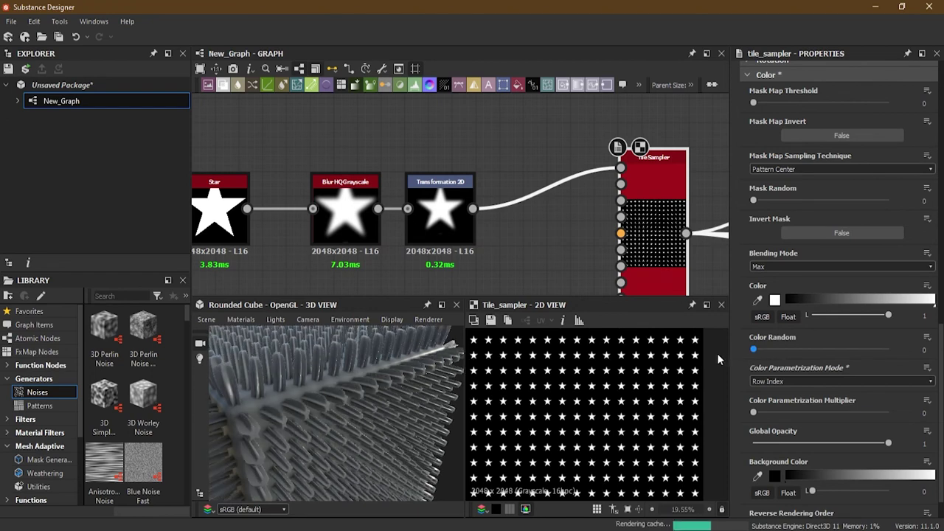
scroll(817, 403, "down", 1)
Step: Set the Tile Sampler's Color Parametrization Mode to Scale and its Background Color to a grey of about 0.379
left_click(792, 343)
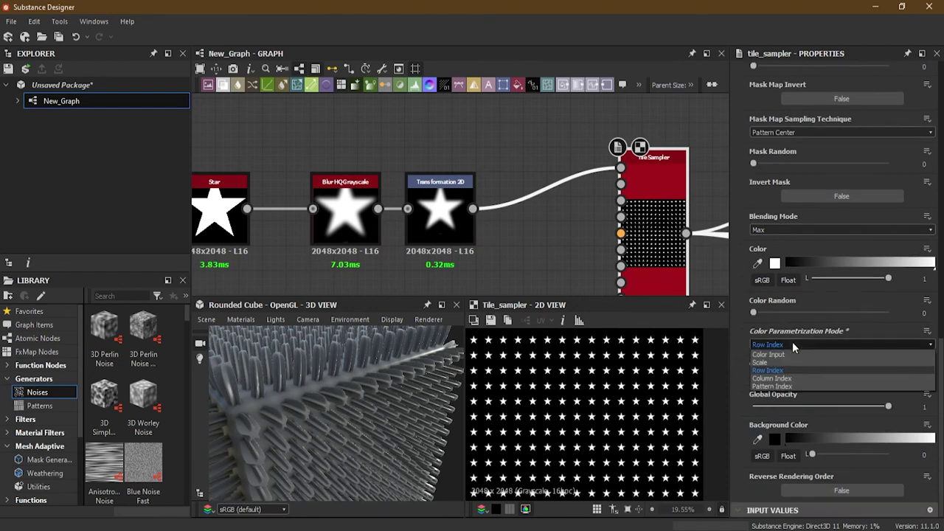
left_click(794, 360)
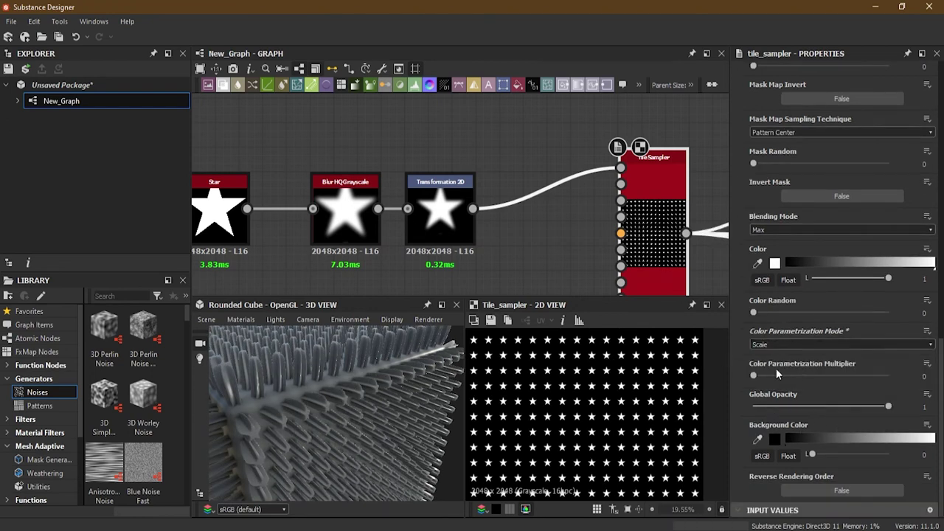
left_click_drag(756, 377, 734, 378)
left_click_drag(811, 453, 856, 454)
left_click_drag(875, 441, 840, 442)
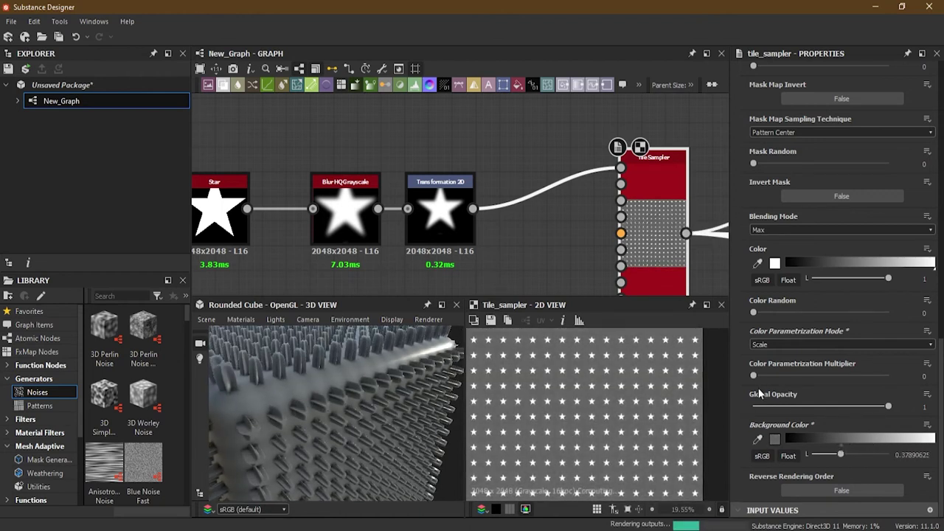
Step: Try a higher Color Parametrization Multiplier, undo it, and lower the Tile Sampler's Global Opacity to 0.6
left_click_drag(753, 375, 778, 375)
key("ctrl+z")
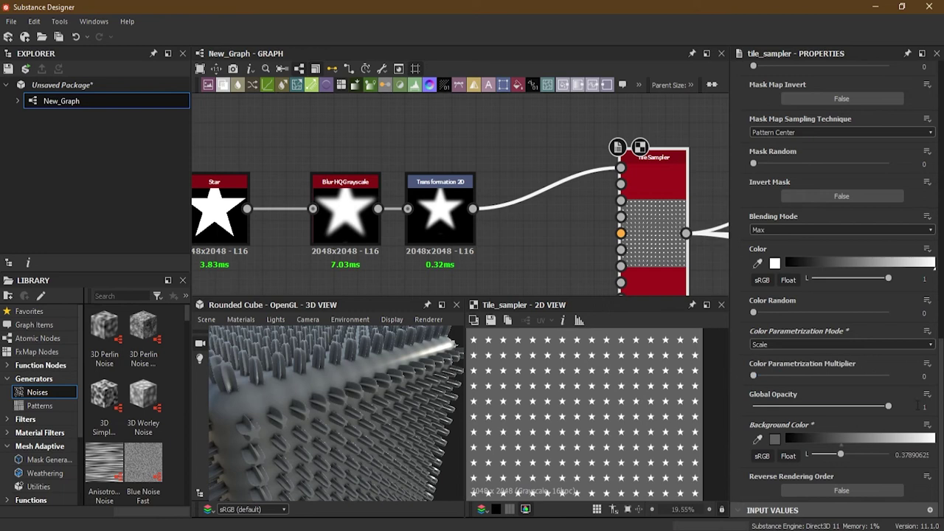
left_click_drag(887, 406, 833, 415)
left_click_drag(371, 389, 363, 371)
scroll(311, 372, "up", 6)
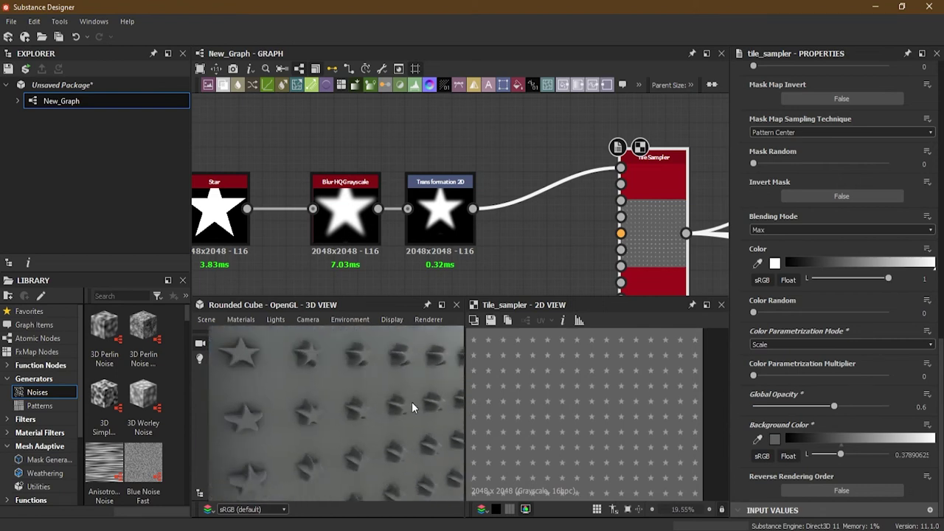
left_click_drag(411, 401, 408, 382)
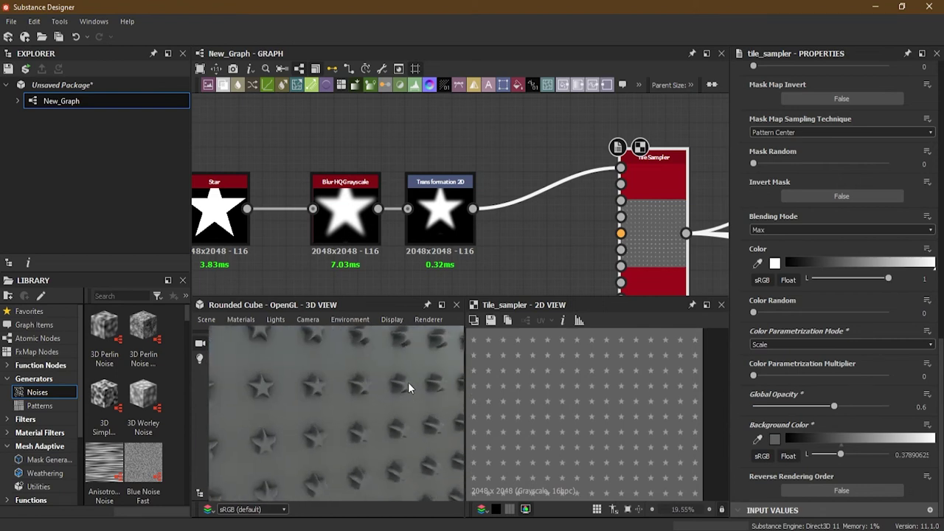
Step: Enlarge the star in the Transformation 2D node beyond its tile bounds and inspect the Tile Sampler's result on the cube
left_click(440, 214)
key("f")
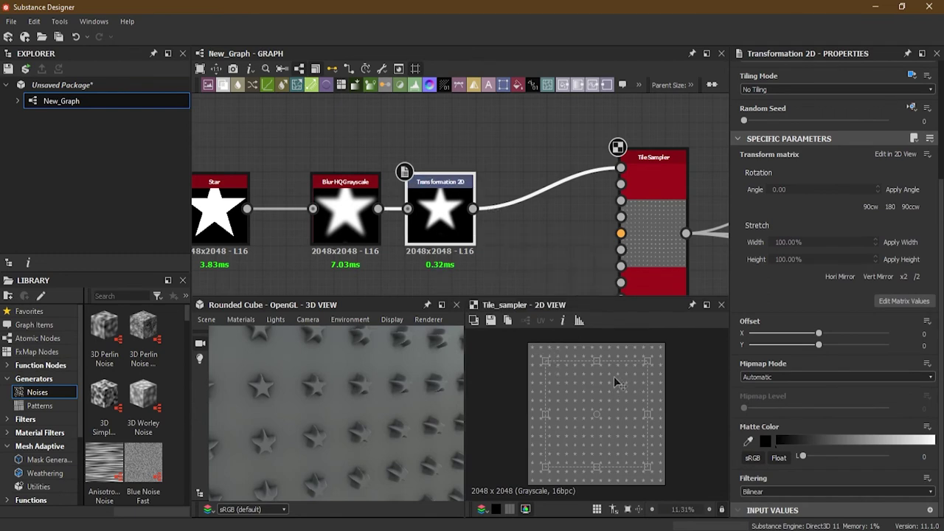
left_click_drag(543, 361, 487, 300)
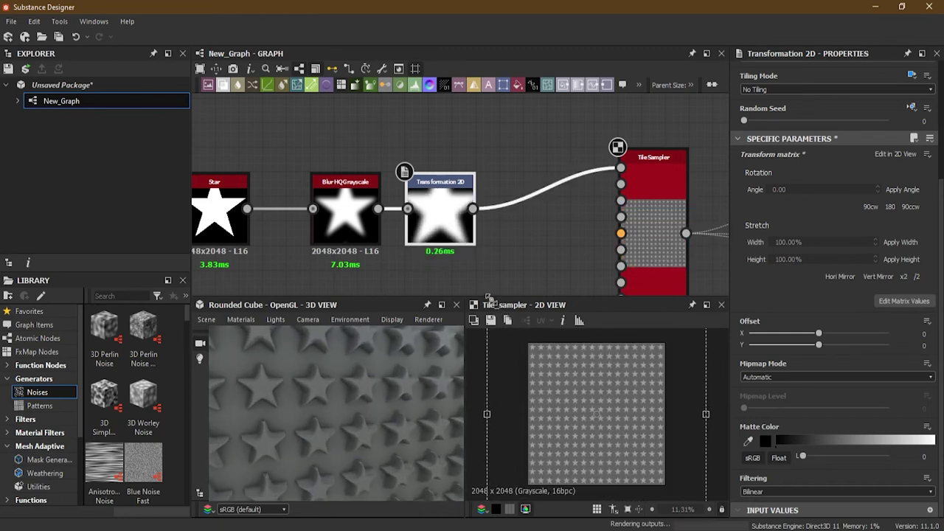
left_click(666, 209)
scroll(354, 445, "down", 3)
left_click_drag(354, 445, 369, 417)
scroll(374, 374, "down", 2)
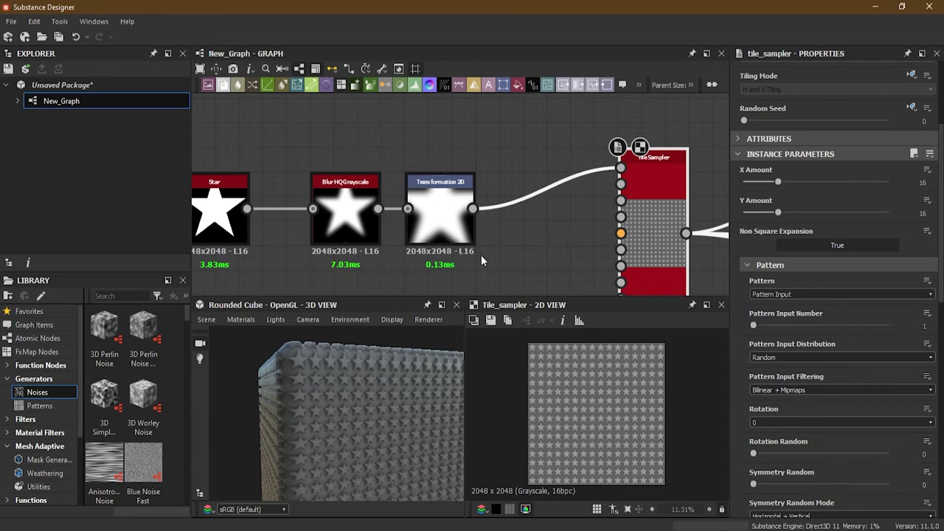
Step: Move the Star, Blur HQ Grayscale and Transformation 2D nodes together upward in the graph, above the Tile Sampler's level
scroll(481, 259, "down", 3)
middle_click_drag(539, 263, 479, 230)
scroll(526, 164, "up", 2)
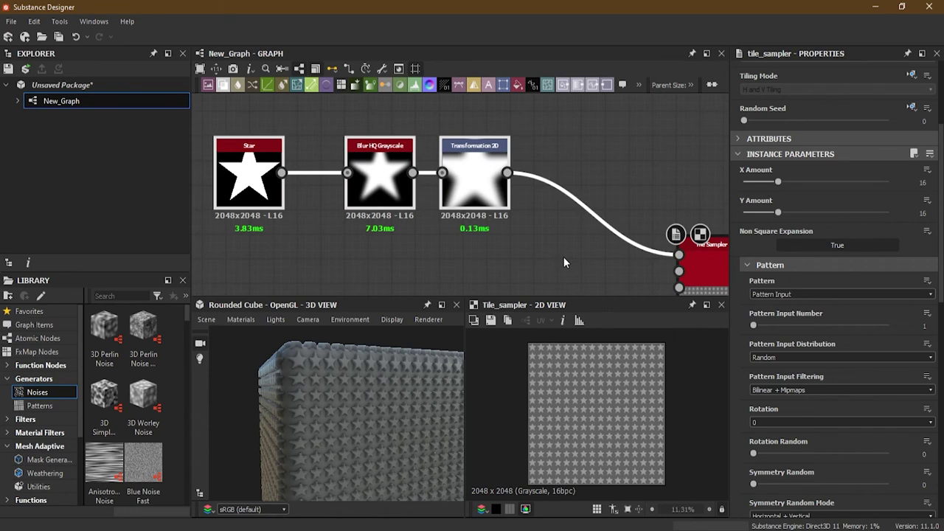
middle_click_drag(546, 251, 530, 235)
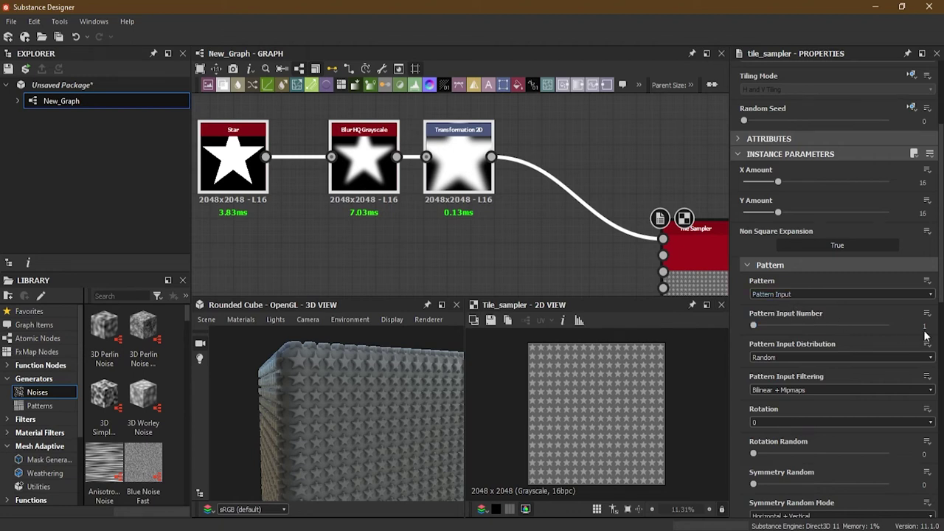
Step: Set the Tile Sampler's Pattern Input Number to 3 and look at the pattern inputs on the node
left_click(767, 326)
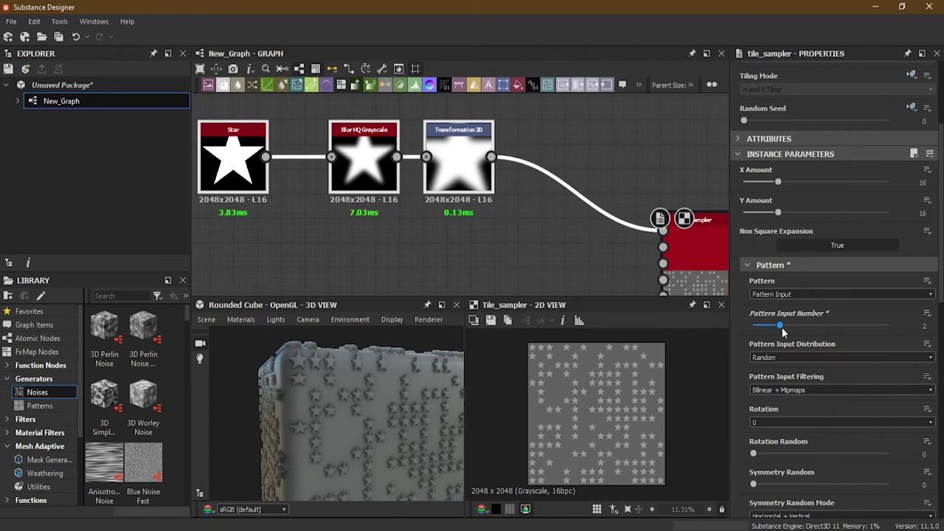
left_click_drag(783, 332, 806, 329)
middle_click_drag(678, 281, 634, 226)
scroll(634, 226, "up", 4)
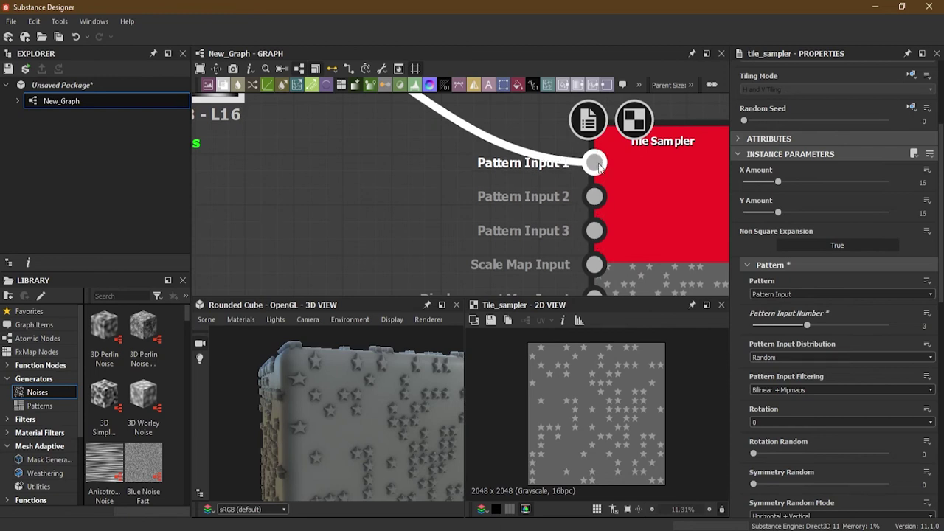
scroll(437, 215, "down", 4)
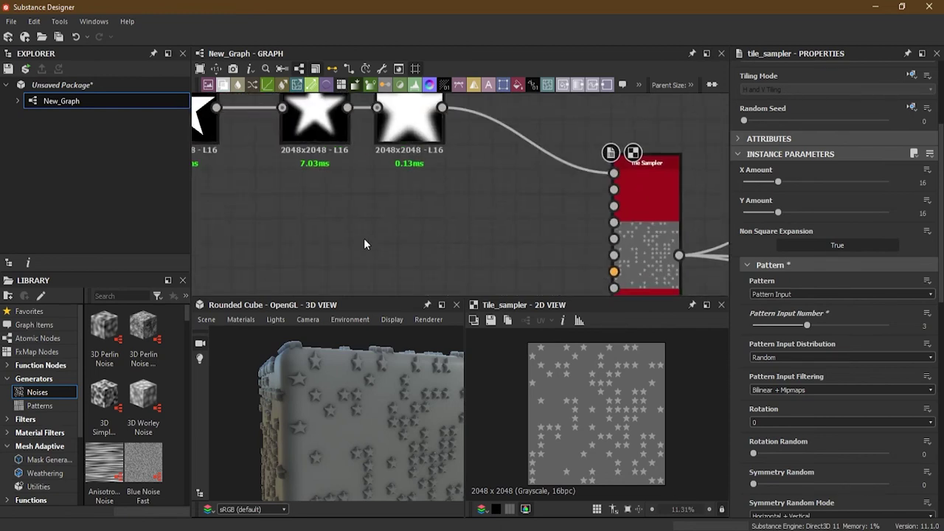
Step: Add a Shape node to the graph below the Blur HQ Grayscale and Transformation 2D nodes
key("space")
type("shape")
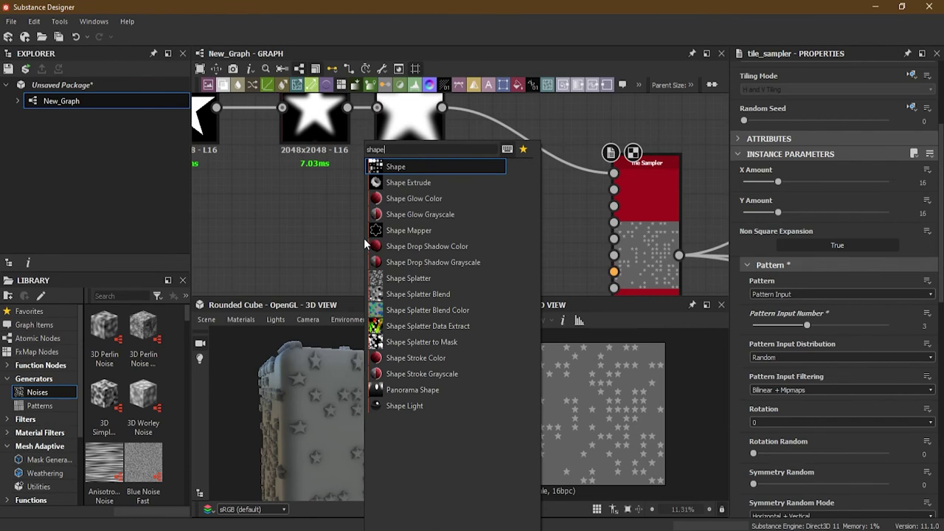
left_click(466, 165)
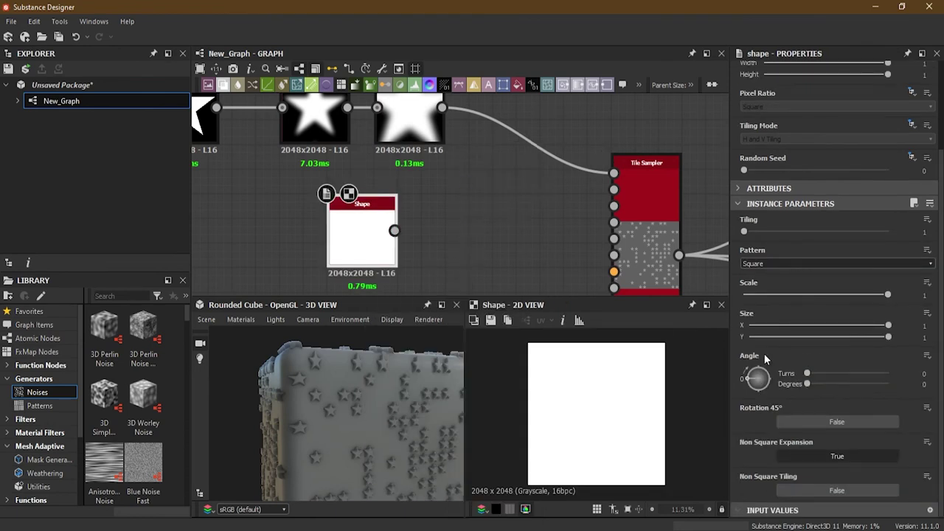
Step: Set the Shape node's pattern to Disc with a scale of 0.76 and connect it to the Tile Sampler's Pattern Input 2
left_click(752, 264)
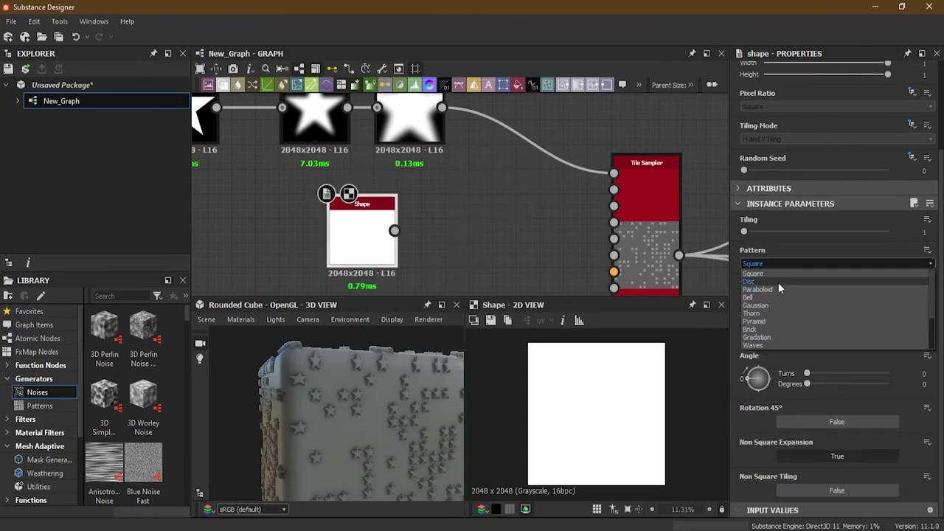
left_click(778, 284)
left_click_drag(888, 295, 854, 301)
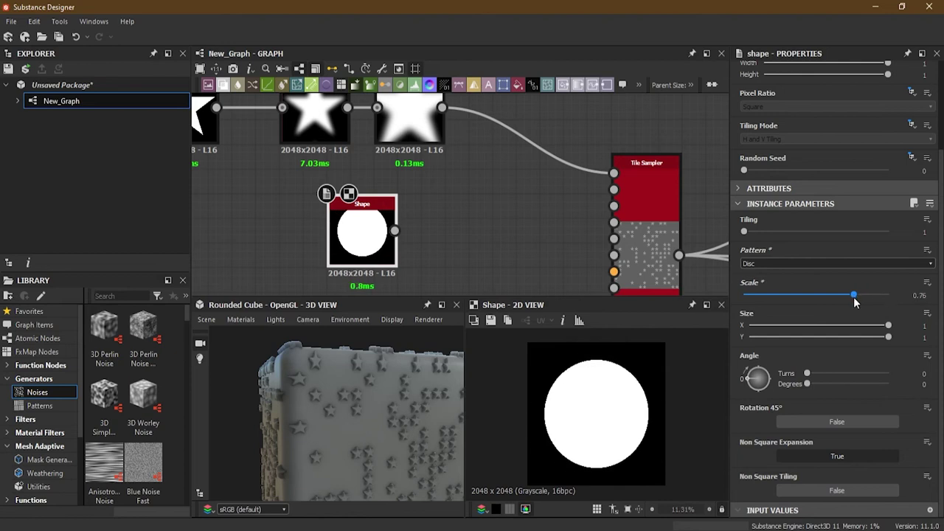
scroll(419, 196, "up", 2)
left_click_drag(383, 245, 701, 188)
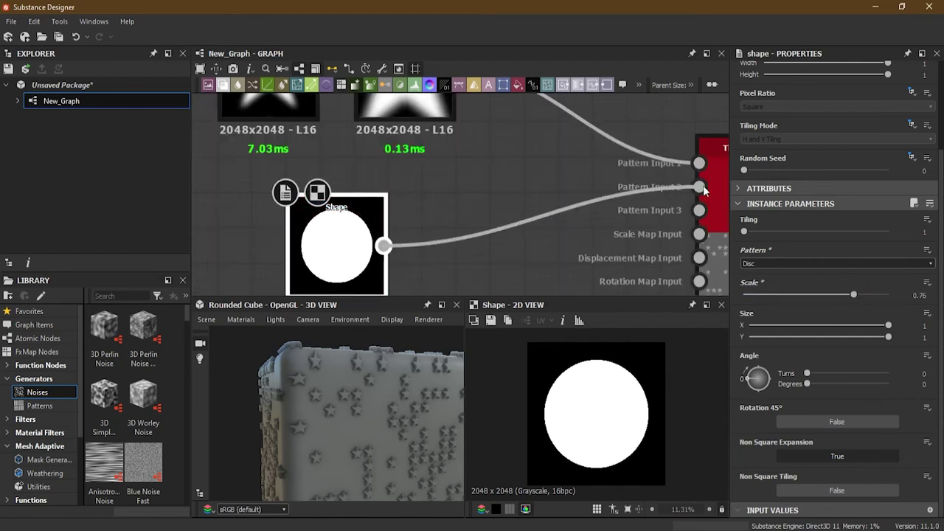
Step: Rearrange the star chain and the disc Shape node into tidy rows ahead of the Tile Sampler
scroll(520, 233, "down", 3)
middle_click_drag(507, 236, 563, 226)
left_click_drag(496, 237, 385, 227)
scroll(413, 223, "down", 1)
left_click_drag(329, 130, 520, 181)
left_click_drag(451, 171, 440, 136)
left_click_drag(398, 234, 386, 217)
Step: Add a second Shape node below the disc, set its scale to 0.89 and connect it to the Tile Sampler's Pattern Input 3
key("space")
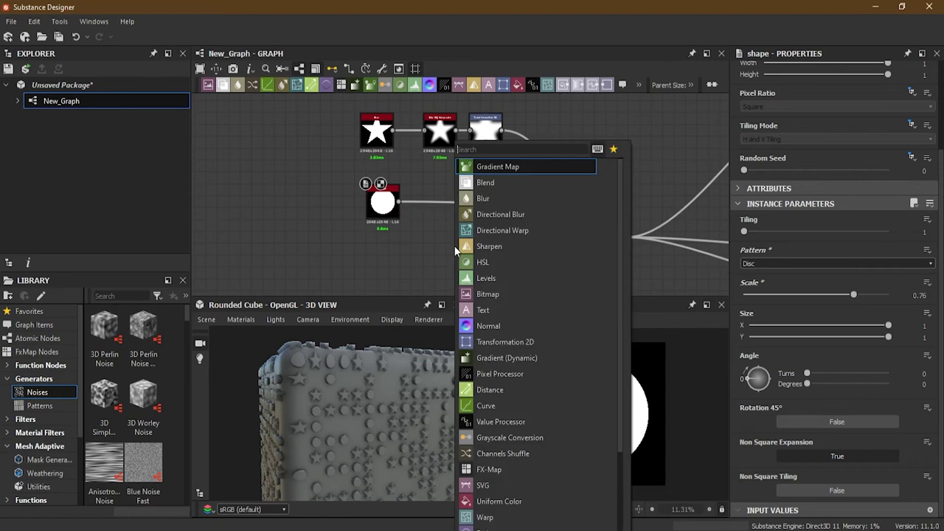
type("shape")
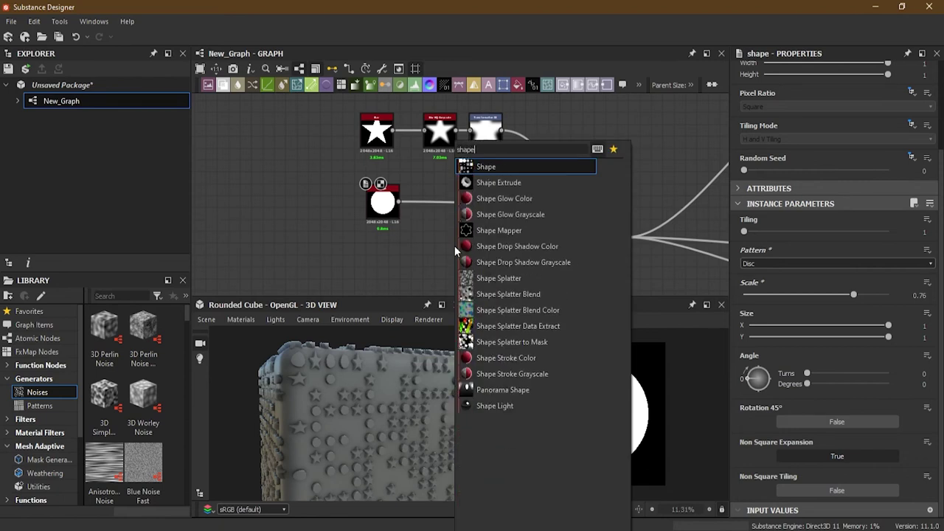
key("Return")
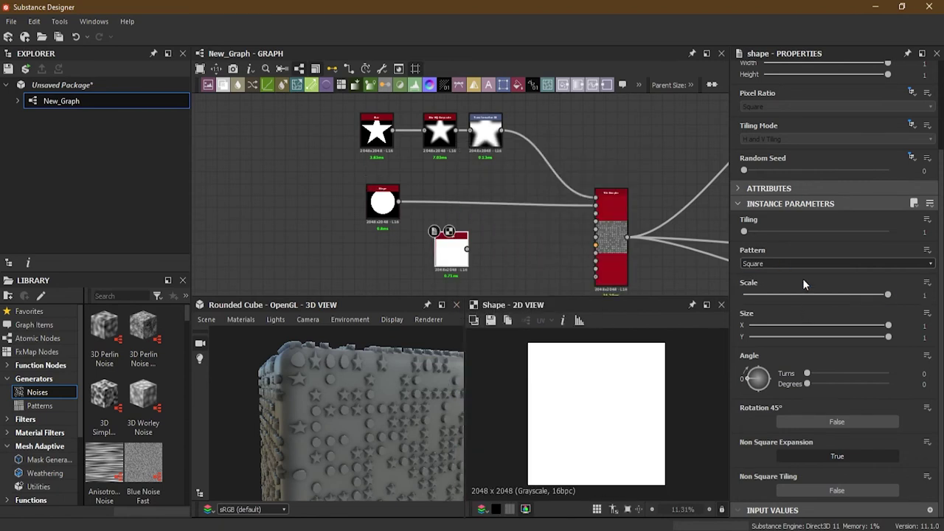
left_click_drag(877, 295, 872, 295)
left_click_drag(442, 261, 596, 213)
Step: Select the Tile Sampler and examine how the star, disc and square patterns are mixed in the 2D view and on the cube
scroll(610, 206, "up", 5)
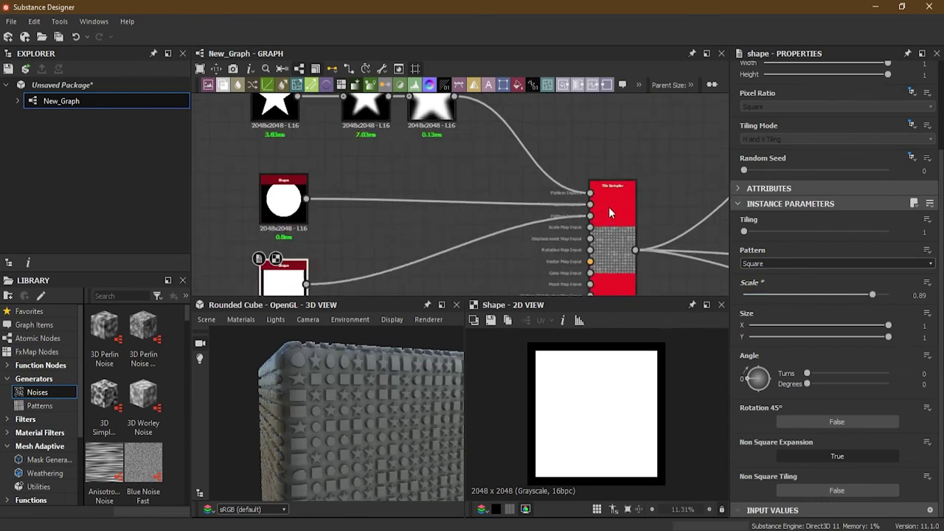
left_click(610, 213)
scroll(589, 394, "up", 4)
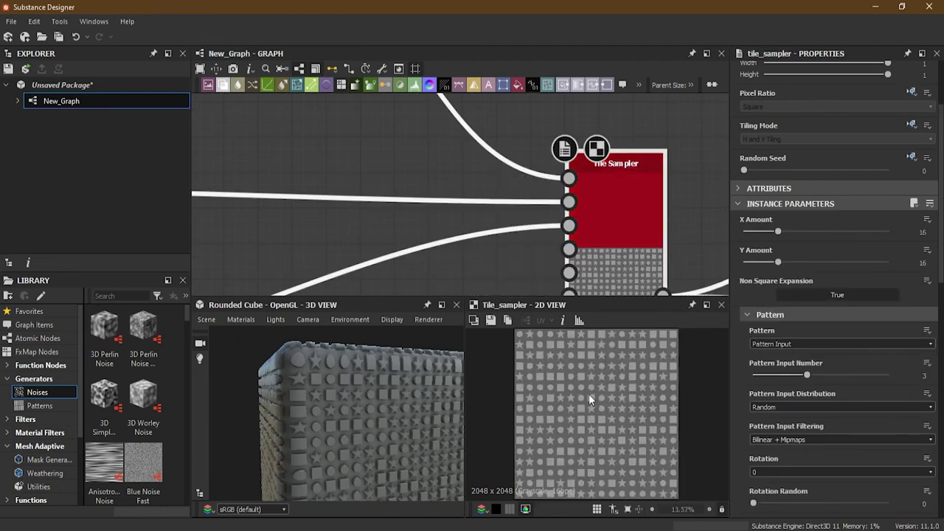
middle_click_drag(587, 392, 610, 450)
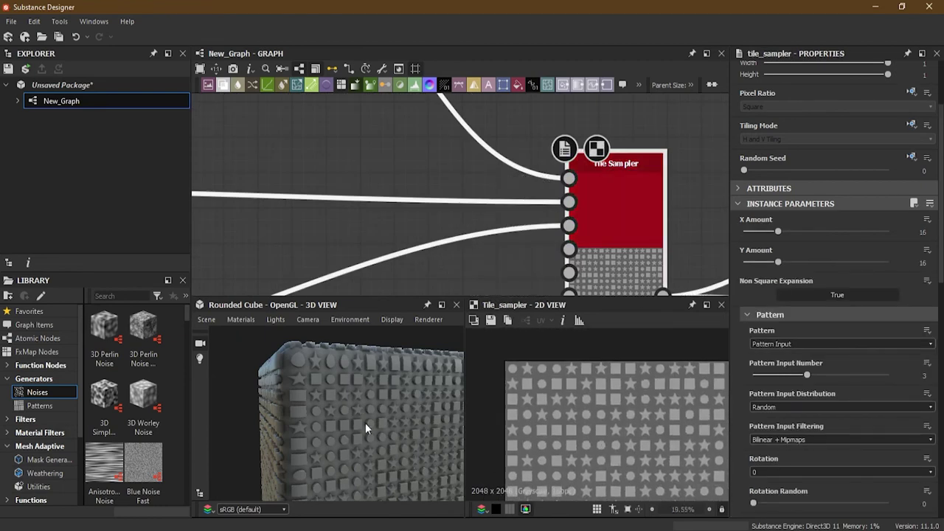
left_click_drag(372, 426, 358, 402)
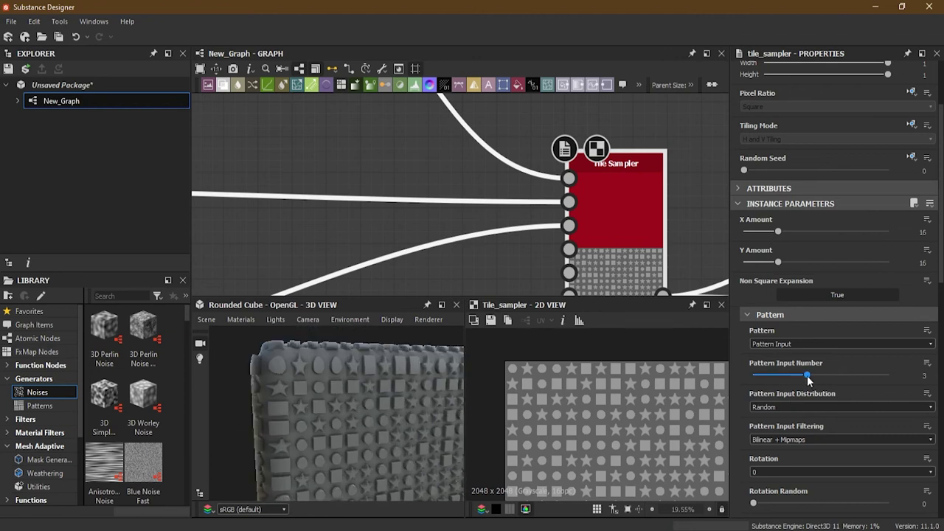
left_click_drag(341, 417, 340, 395)
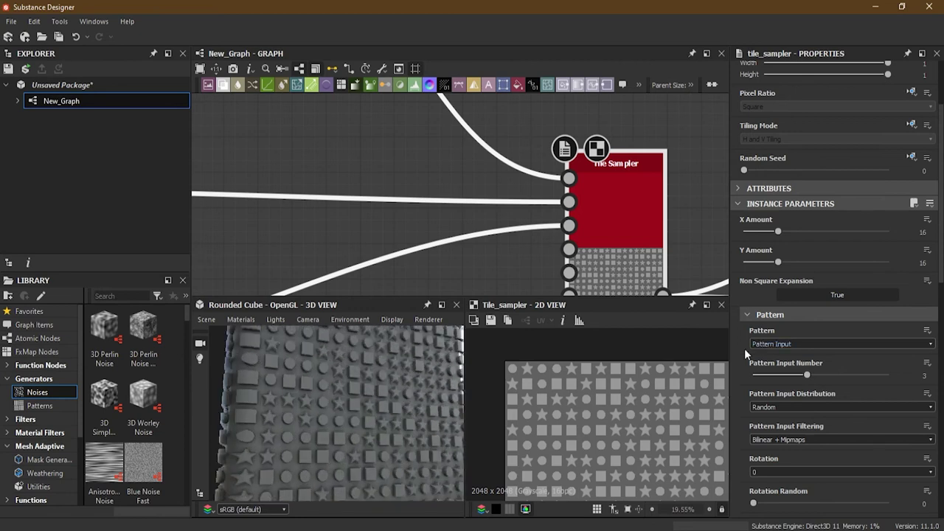
Step: Set the Tile Sampler's Pattern Input Distribution to Pattern Number and examine the ordering of the shapes on the cube
scroll(743, 348, "down", 3)
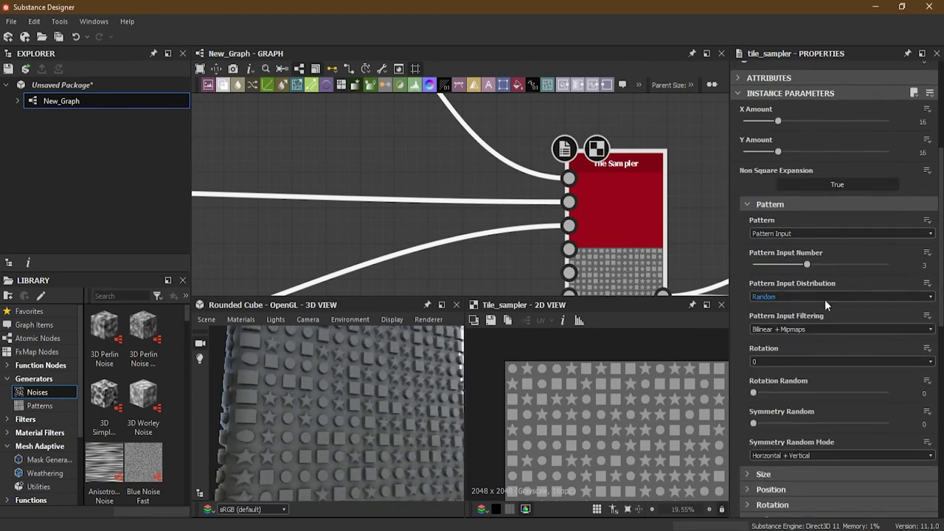
left_click(786, 296)
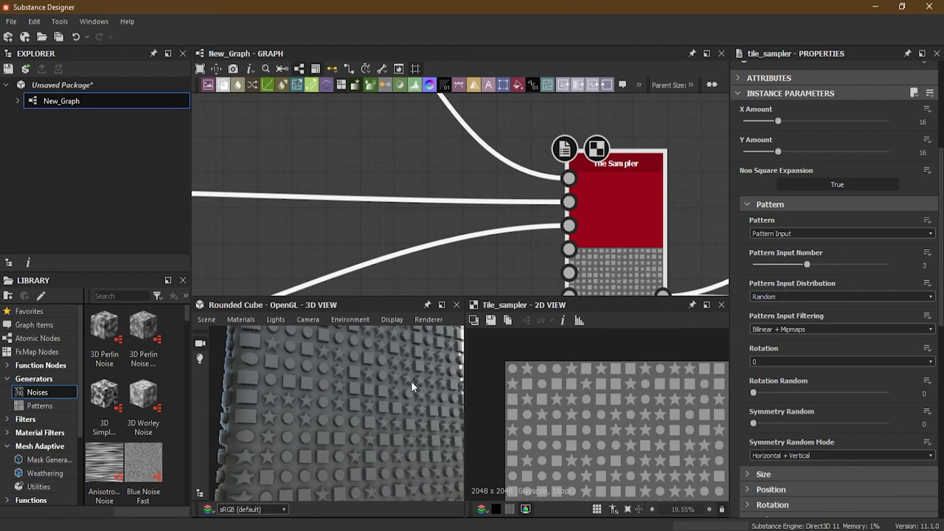
left_click(799, 295)
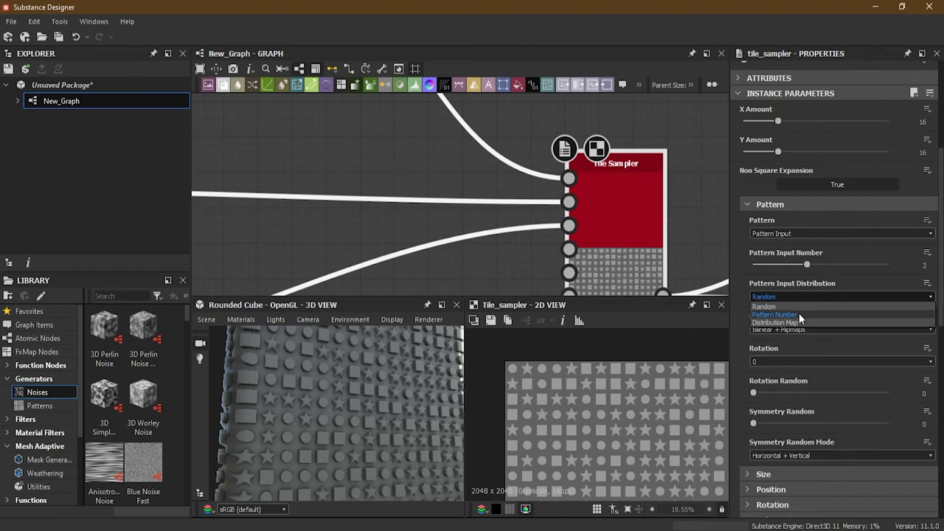
left_click(799, 313)
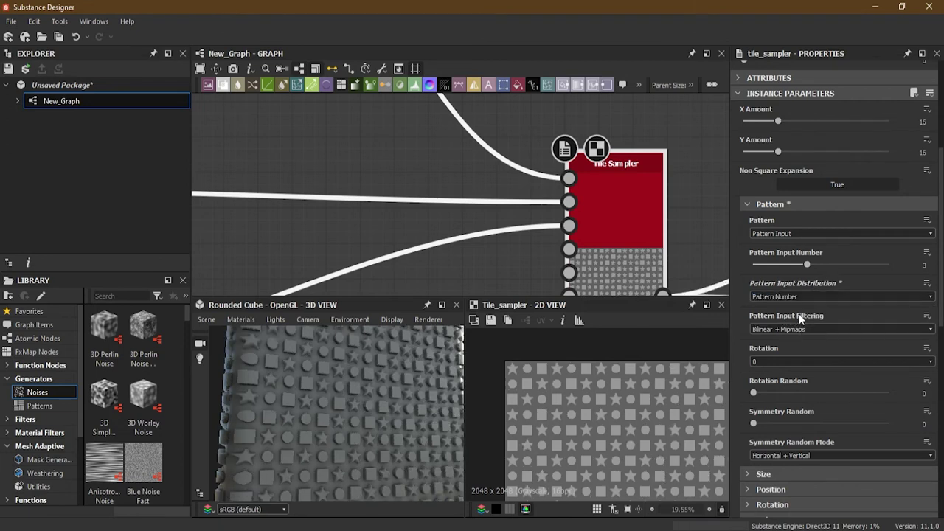
left_click_drag(345, 373, 274, 375)
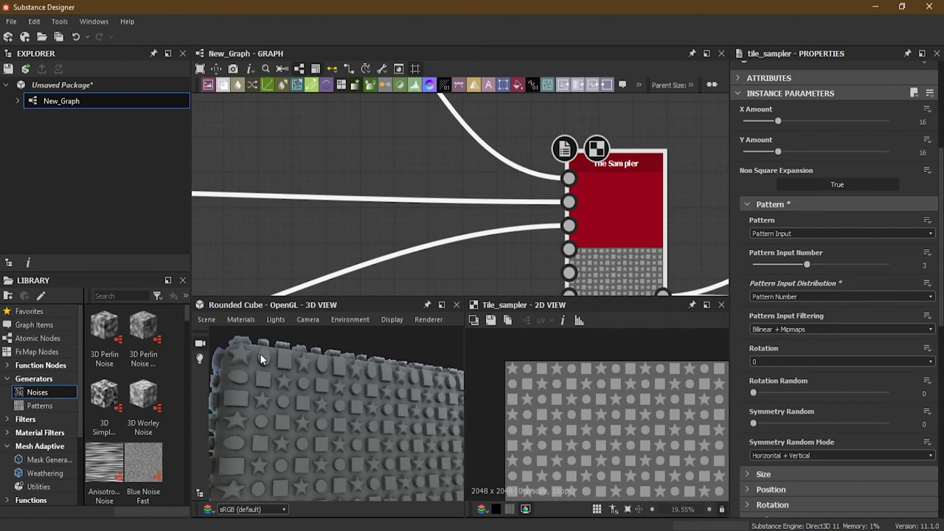
left_click_drag(457, 404, 373, 400)
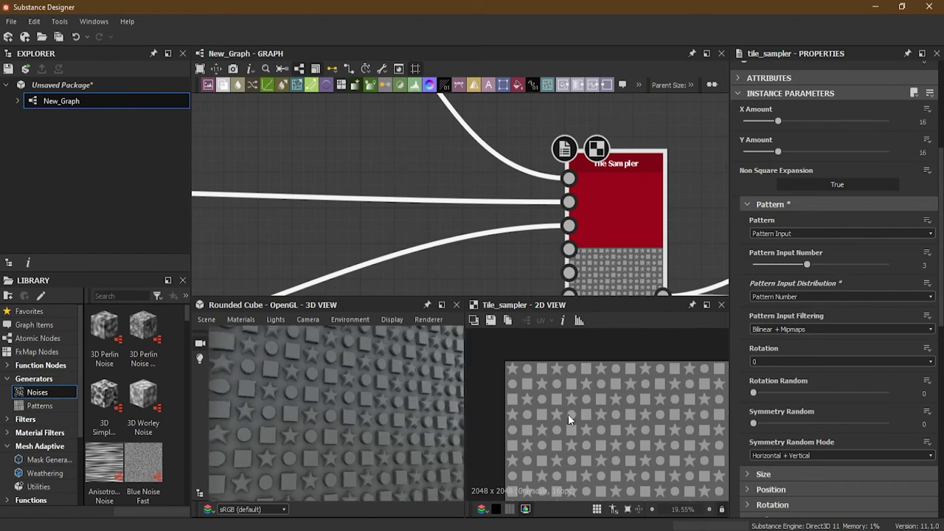
Step: Set the Pattern Input Distribution to Distribution Map and locate the Pattern Distribution Map Input on the Tile Sampler
left_click(805, 300)
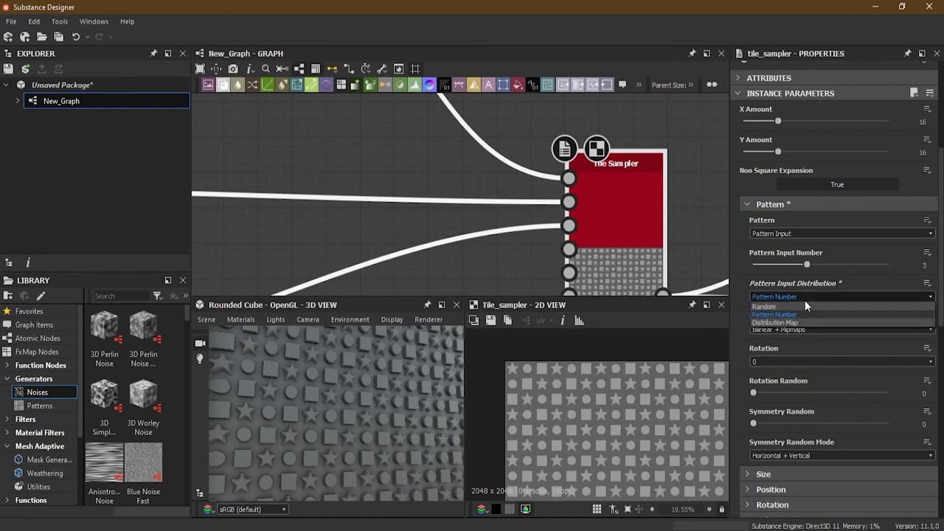
left_click(803, 321)
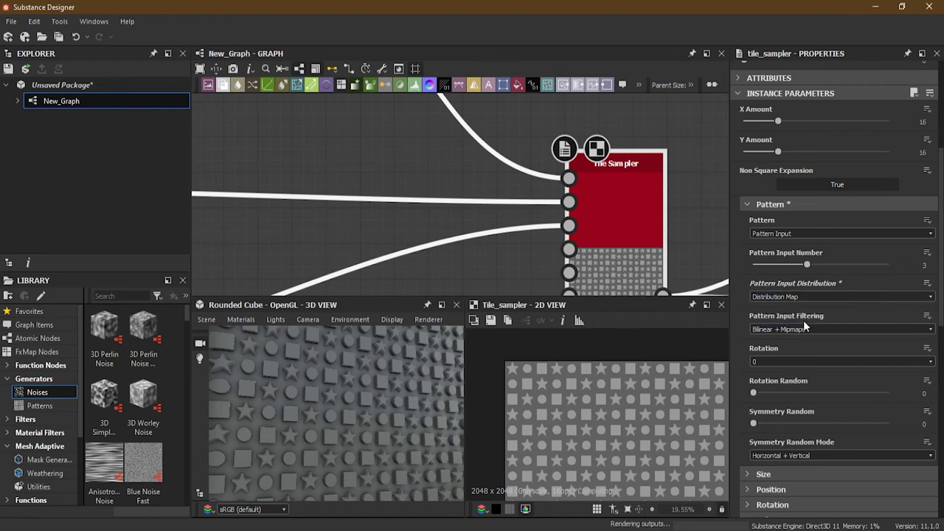
scroll(417, 415, "down", 3)
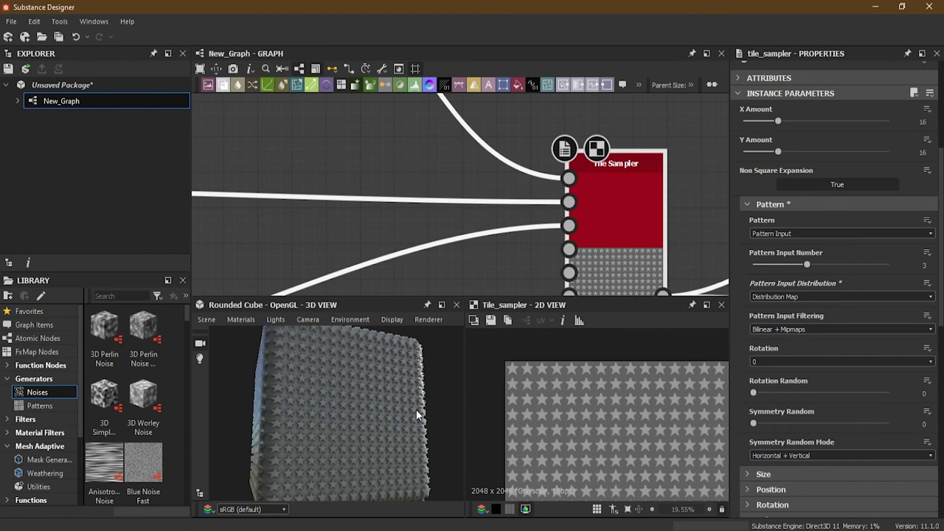
middle_click_drag(564, 223, 543, 146)
middle_click_drag(501, 185, 462, 59)
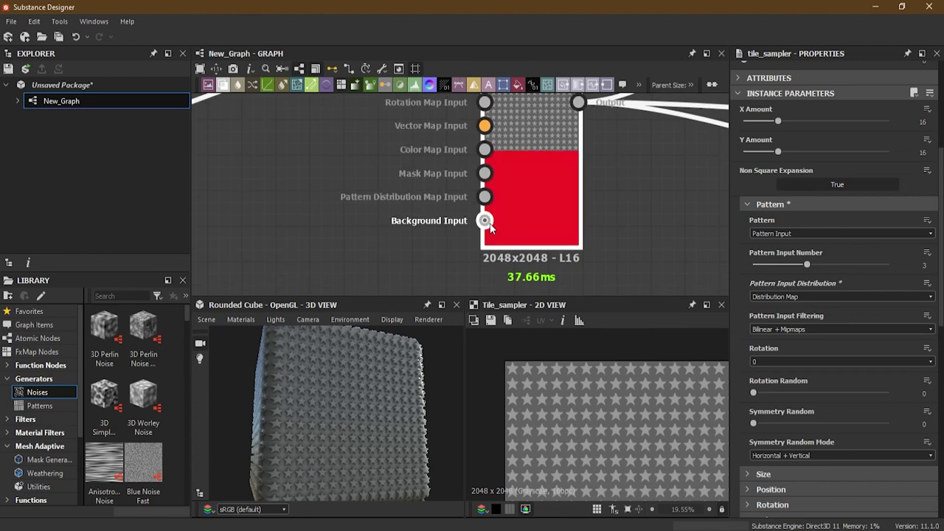
middle_click_drag(488, 212, 508, 256)
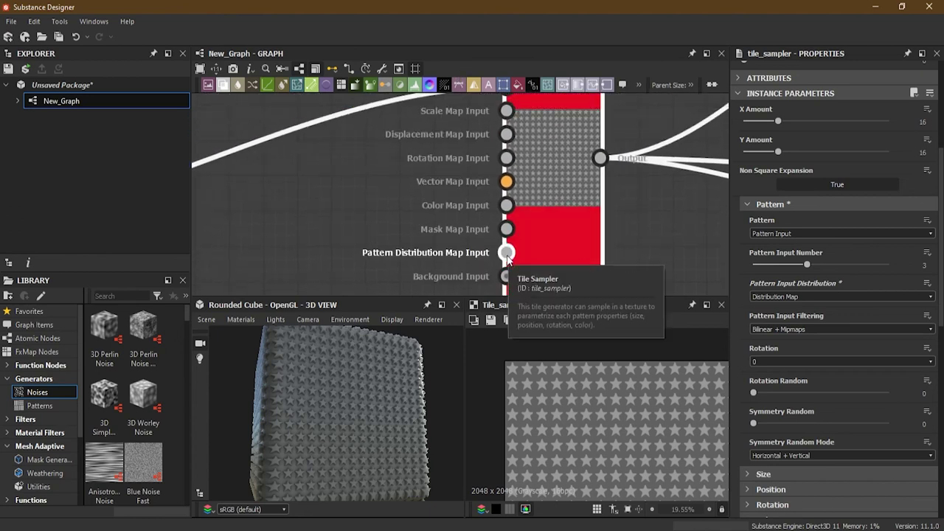
Step: Connect the disc Shape node to the Tile Sampler's Pattern Distribution Map Input and examine the resulting pattern on the cube
scroll(507, 254, "down", 6)
middle_click_drag(507, 240, 465, 238)
scroll(465, 238, "down", 1)
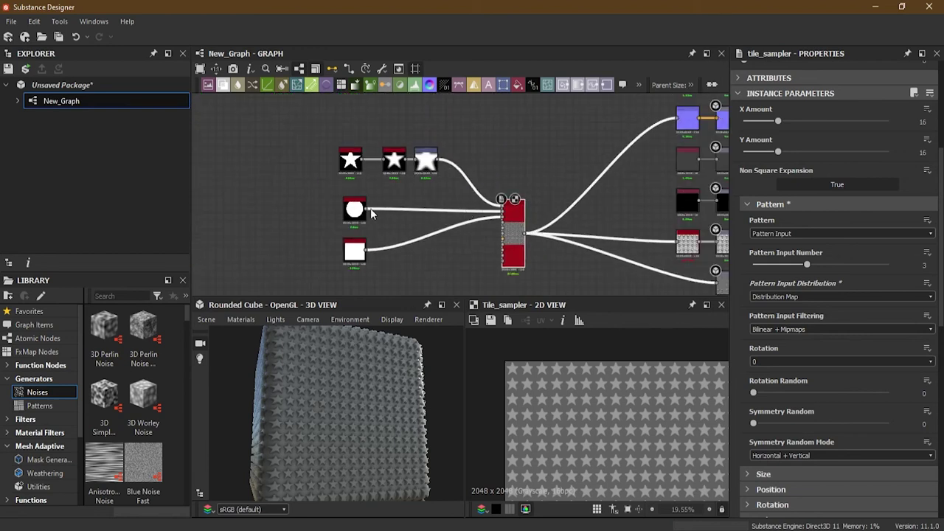
left_click_drag(366, 212, 509, 260)
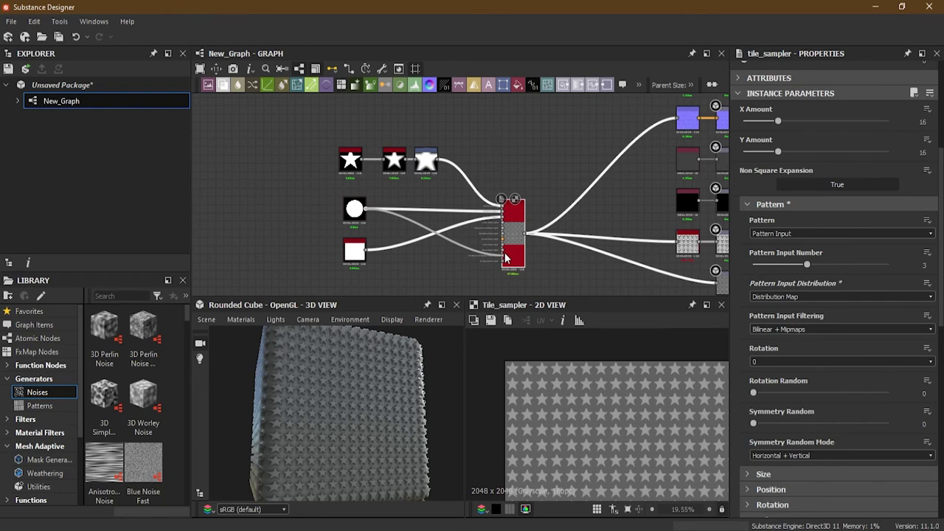
scroll(509, 260, "up", 8)
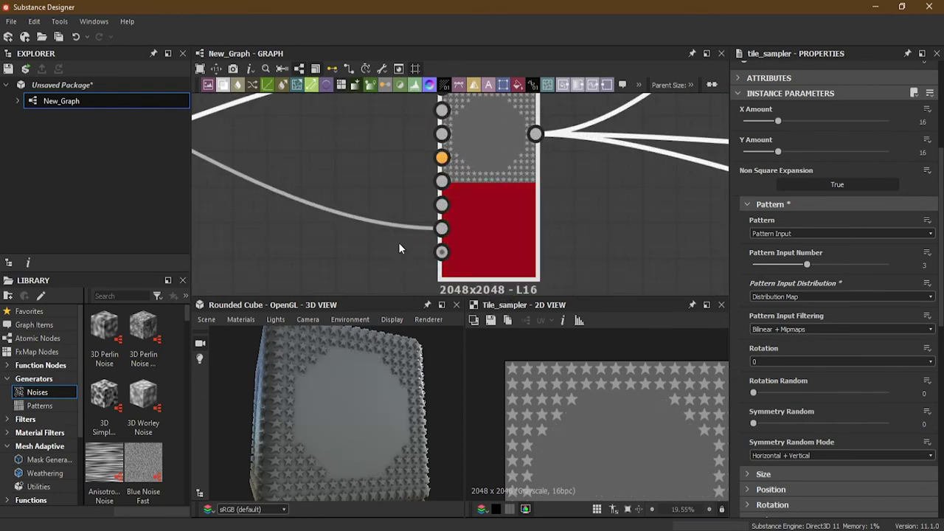
scroll(649, 398, "down", 2)
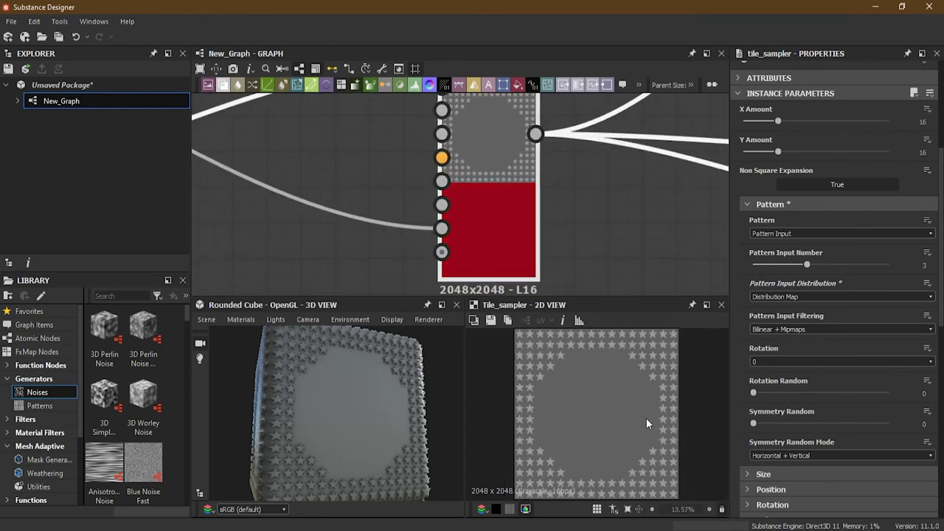
left_click_drag(396, 407, 375, 415)
left_click(815, 296)
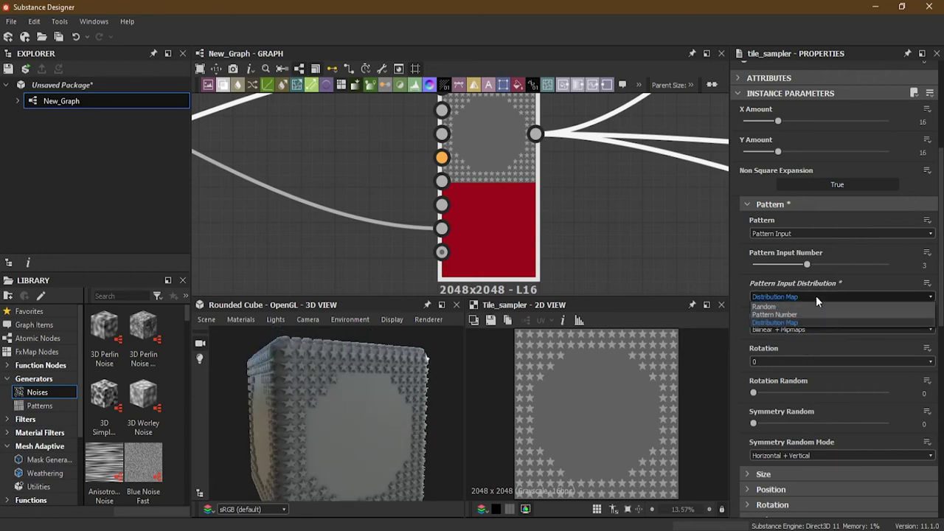
left_click(837, 272)
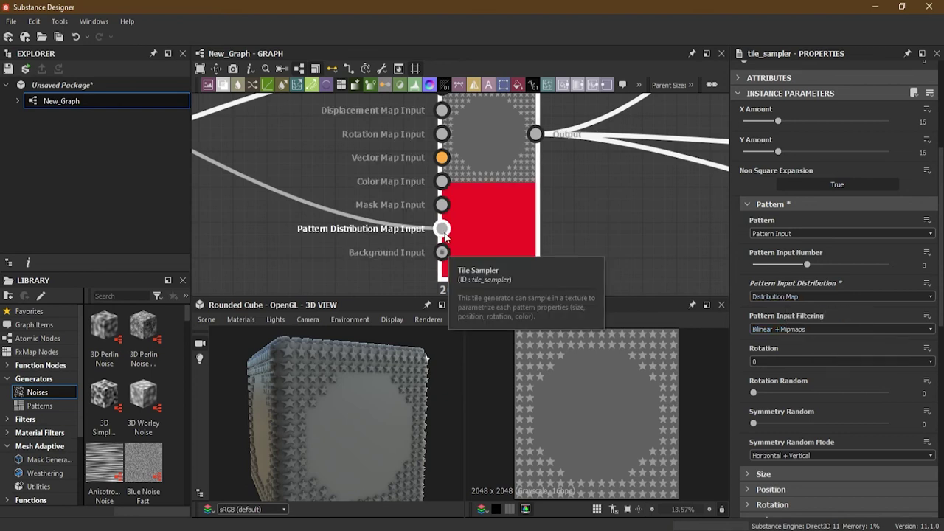
Step: Insert a Blur node in the link between the disc Shape and the Pattern Distribution Map Input, positioned below the crossing connections
scroll(430, 225, "down", 4)
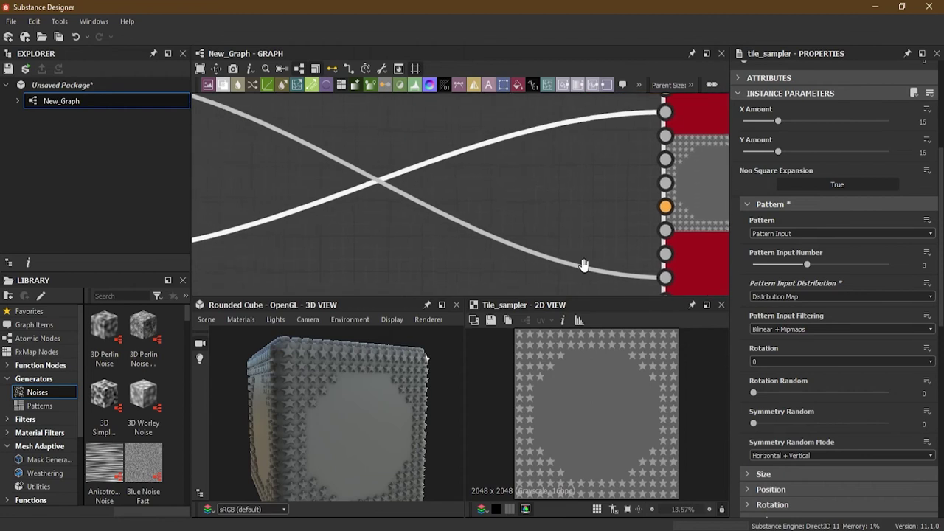
middle_click_drag(463, 202, 466, 202)
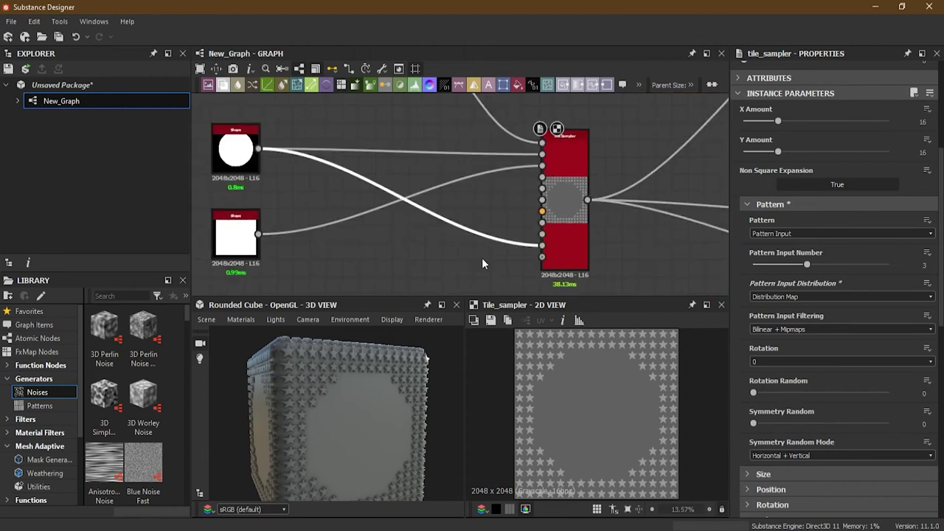
key("space")
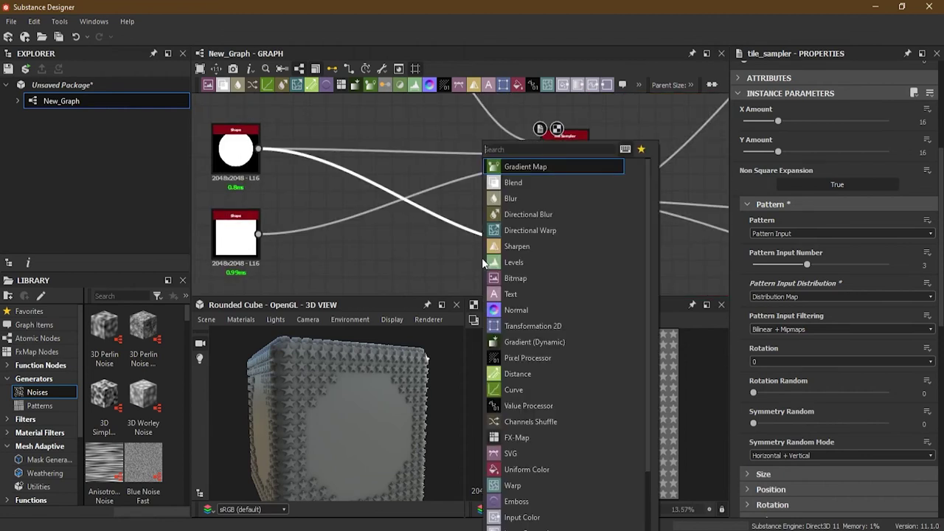
left_click(527, 198)
left_click_drag(397, 189, 423, 247)
Step: Raise the Blur node's Intensity to nearly the end of its range and examine the Tile Sampler's shape distribution
scroll(407, 255, "up", 3)
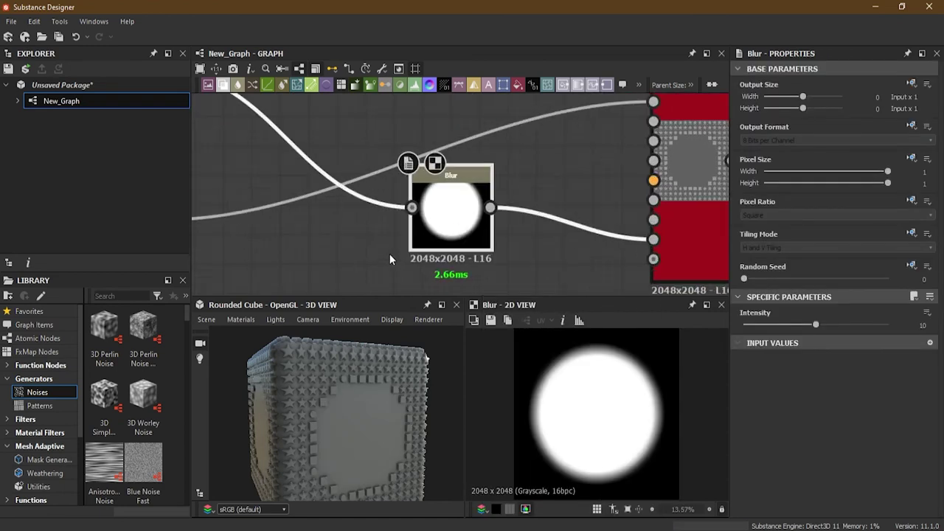
left_click_drag(816, 325, 886, 334)
left_click(693, 231)
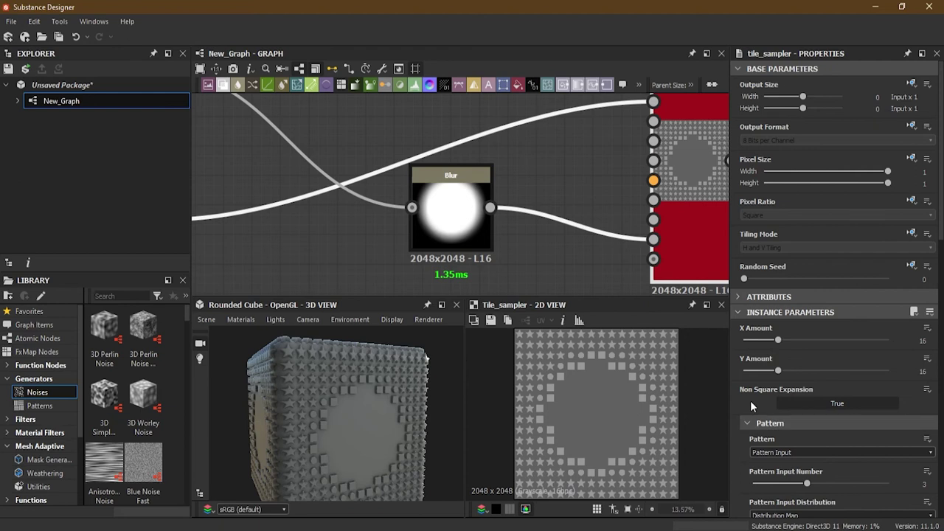
scroll(750, 401, "down", 5)
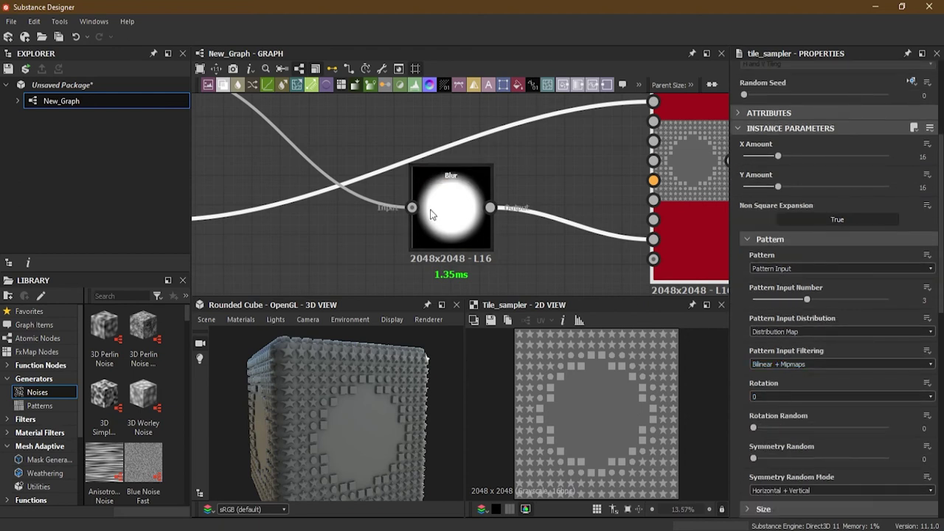
scroll(434, 210, "up", 5)
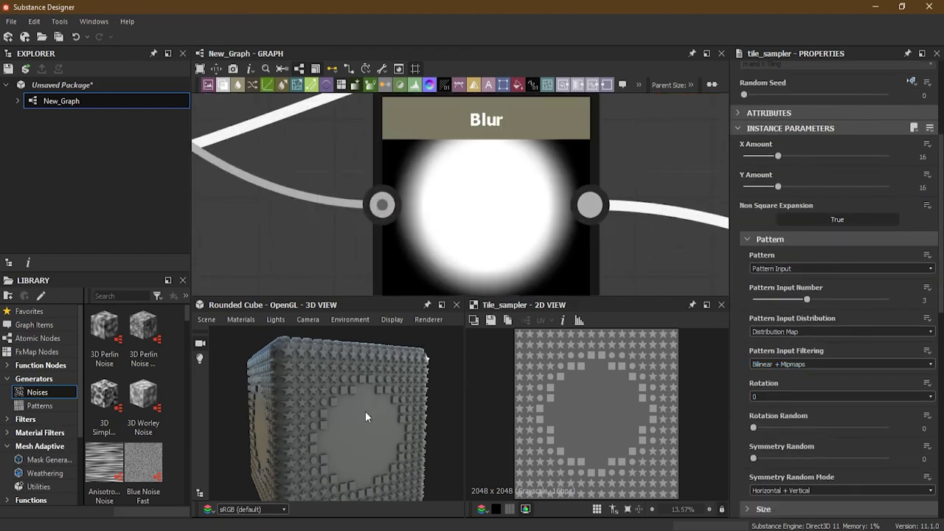
Step: Compare the Blur node's disc gradient with the bands of stars, discs and squares on the cube
scroll(365, 378, "up", 5)
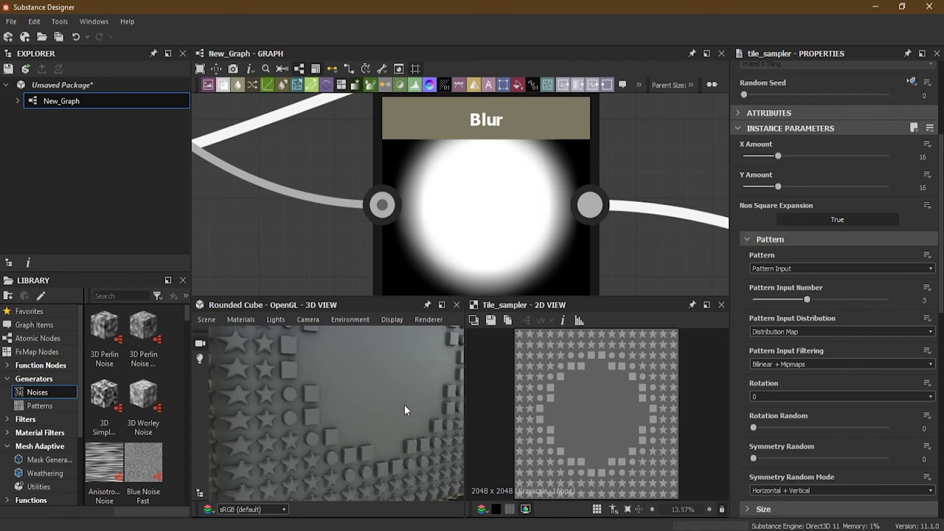
left_click_drag(411, 418, 403, 424)
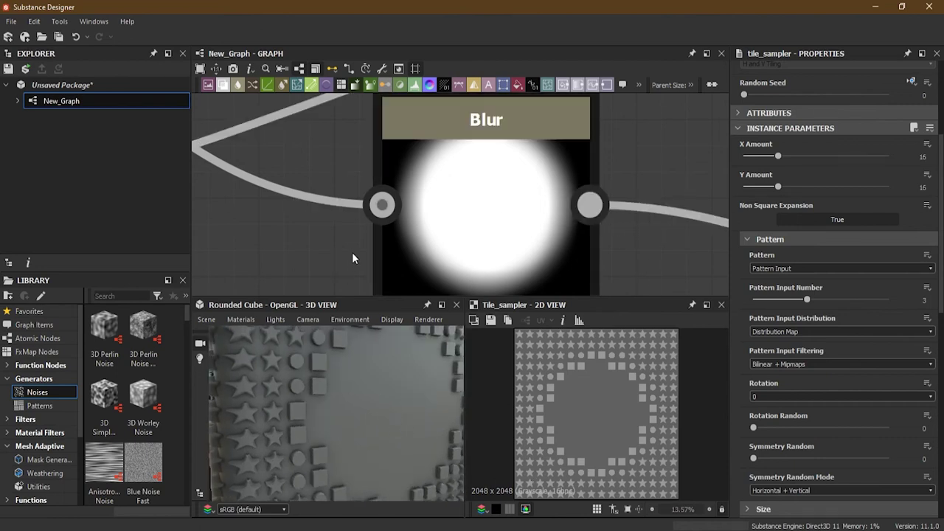
scroll(461, 243, "down", 3)
scroll(584, 277, "down", 2)
scroll(584, 278, "up", 4)
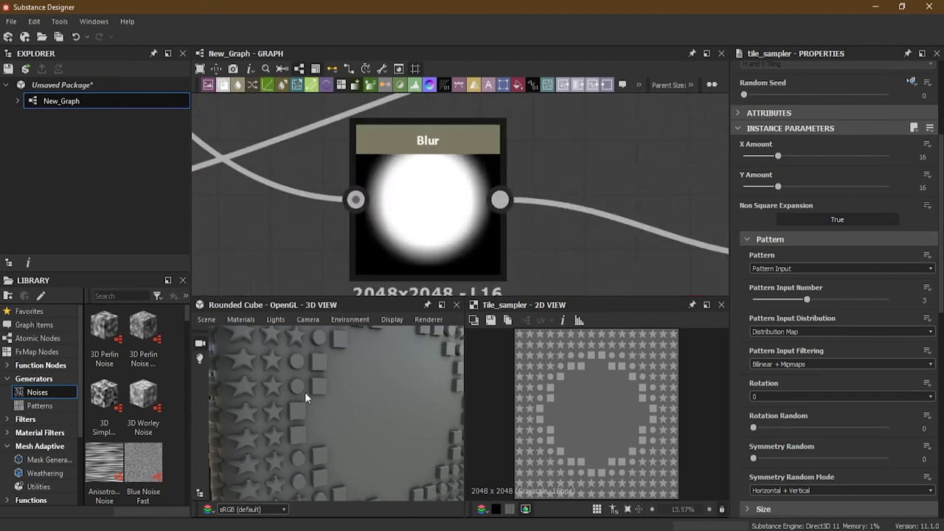
scroll(394, 240, "up", 1)
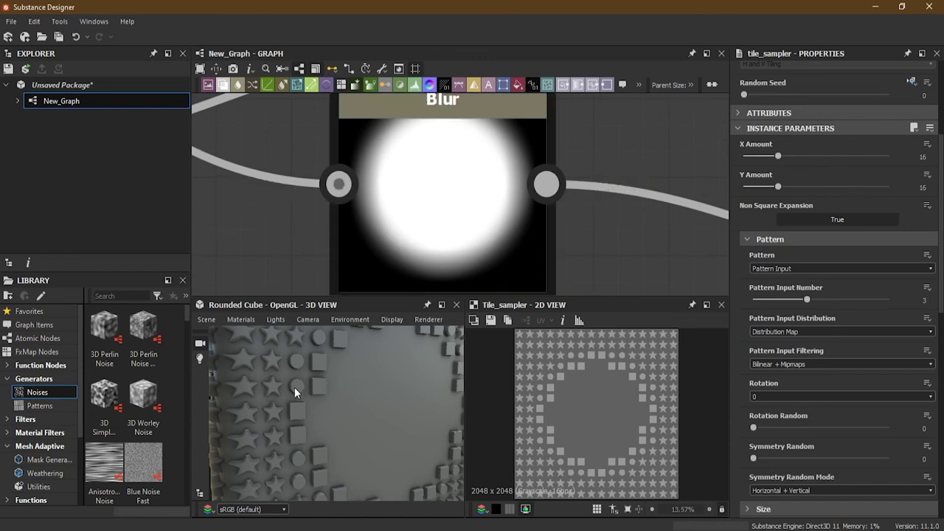
left_click(388, 250)
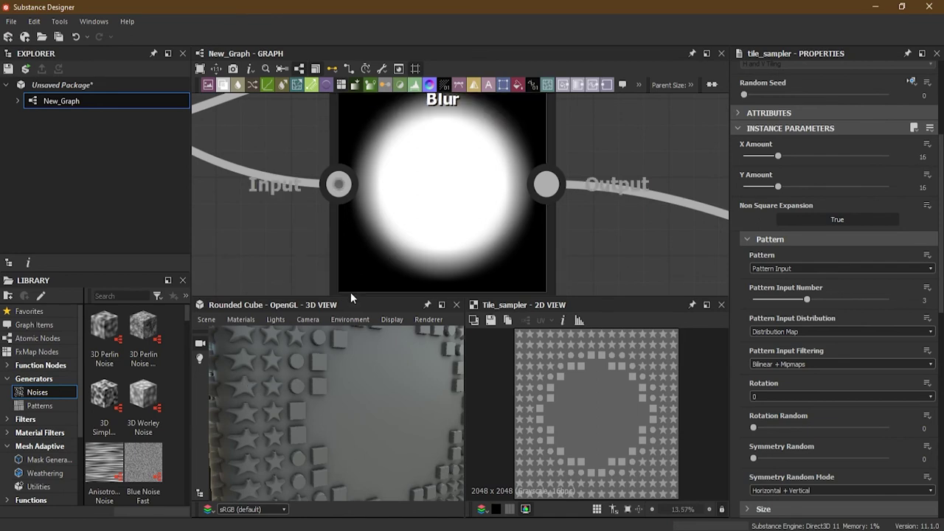
scroll(353, 259, "down", 4)
key("f")
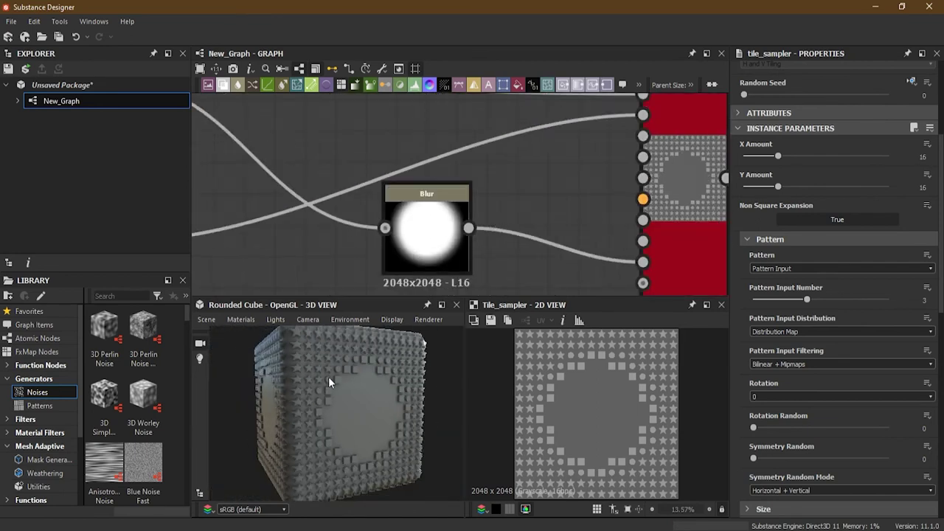
scroll(314, 383, "up", 3)
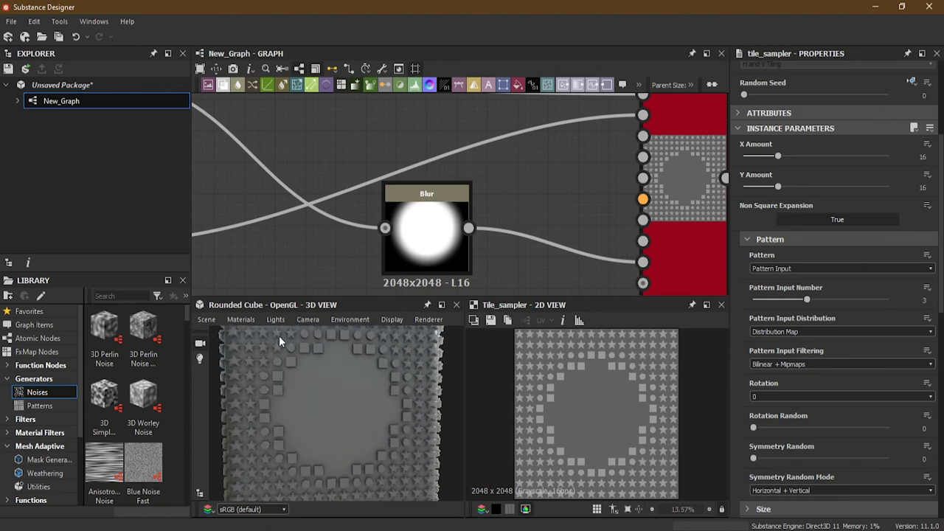
middle_click_drag(279, 335, 333, 388)
middle_click_drag(633, 129, 564, 188)
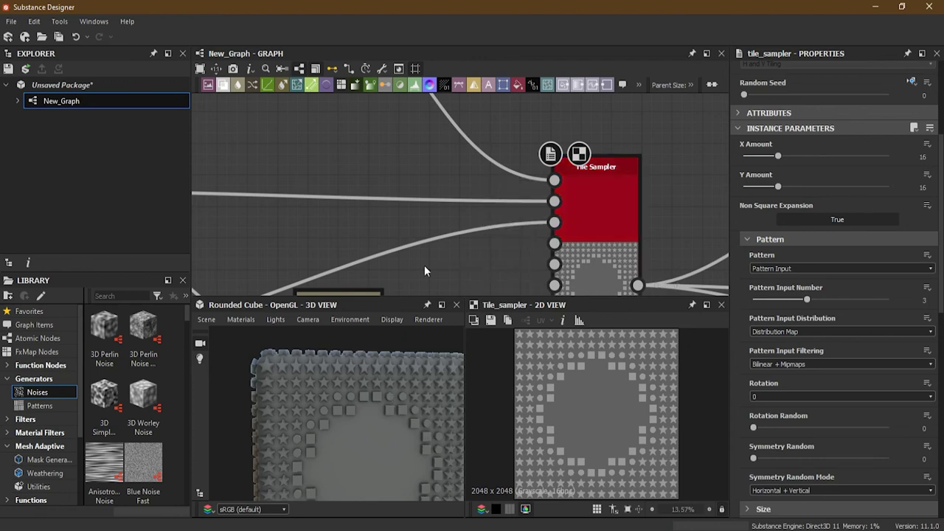
scroll(424, 271, "down", 5)
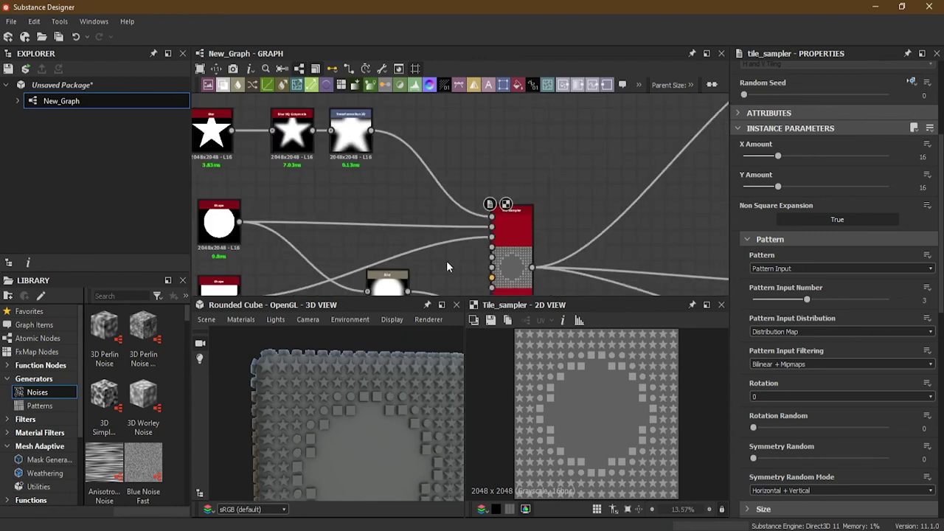
Step: Set the Tile Sampler's Pattern Input Distribution to Random, examine the cube, and change the distribution to Pattern Number
left_click(813, 332)
left_click(811, 342)
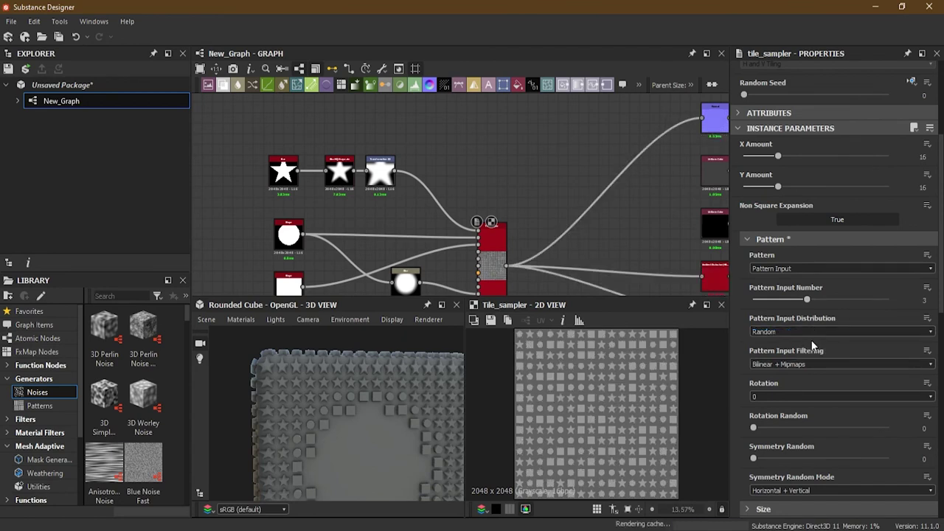
left_click_drag(369, 343, 362, 408)
scroll(339, 409, "up", 3)
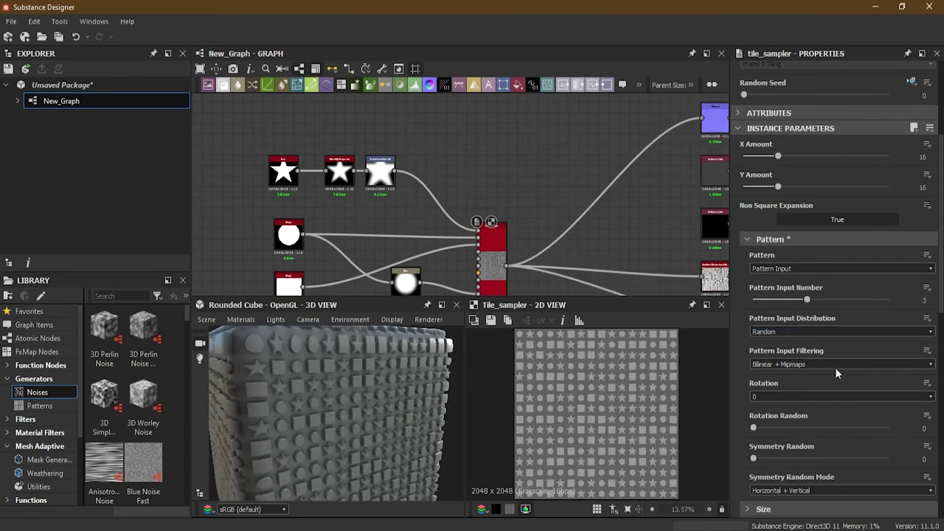
left_click(803, 331)
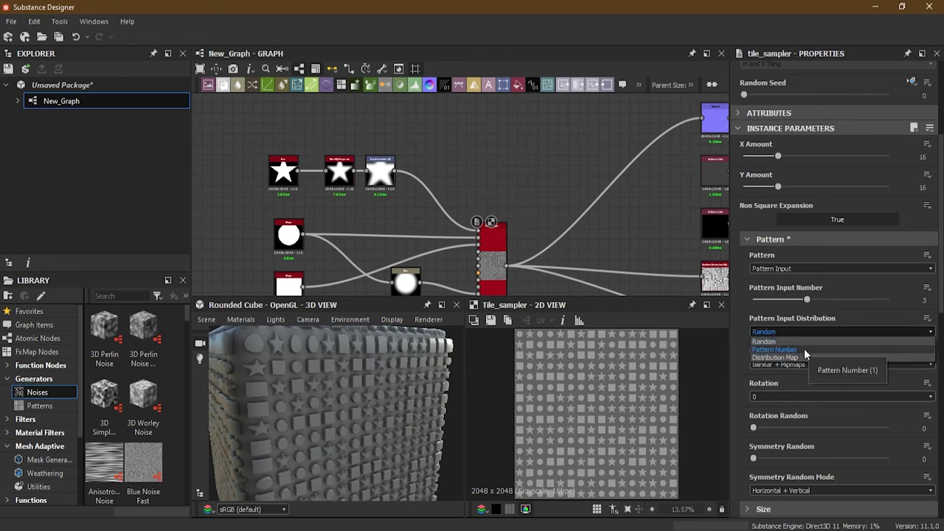
left_click(802, 350)
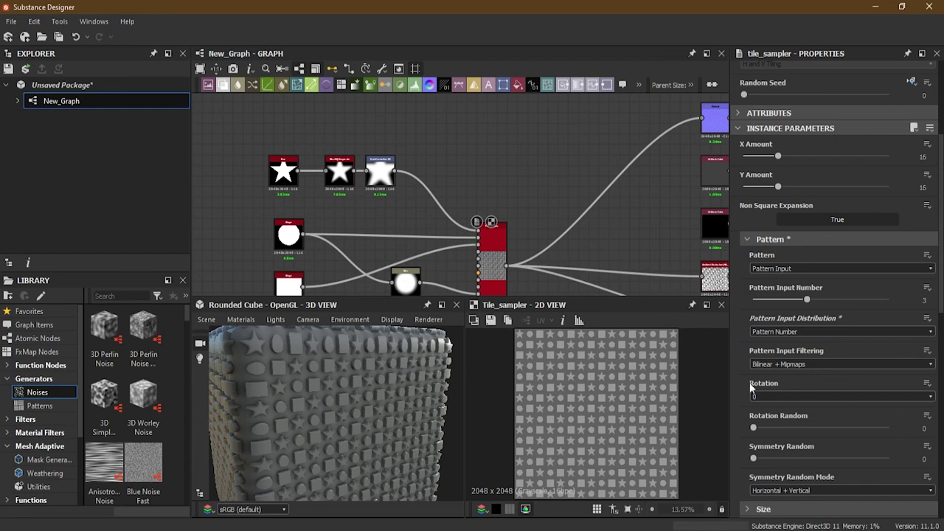
Step: Set the pattern Rotation to 90 and Rotation Random to 0.26, and examine the shapes up close on the cube
scroll(744, 378, "down", 2)
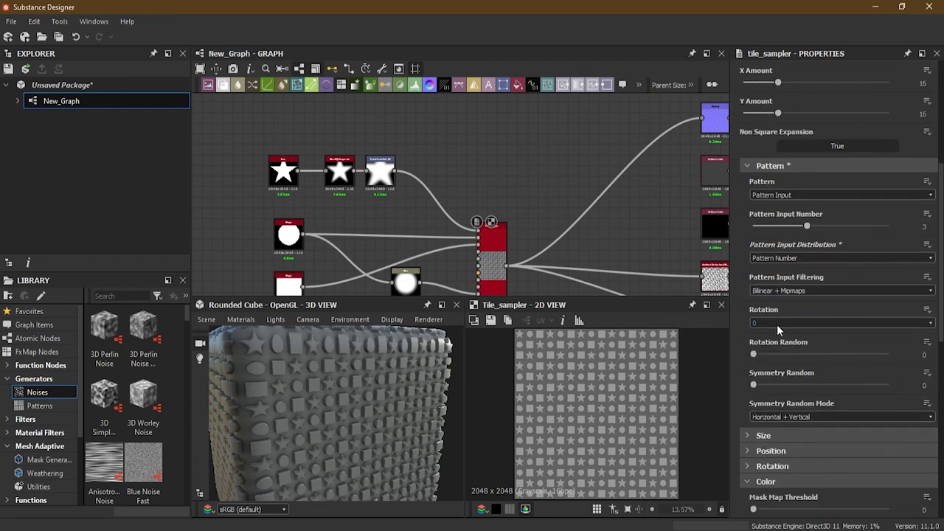
left_click(777, 324)
left_click(780, 340)
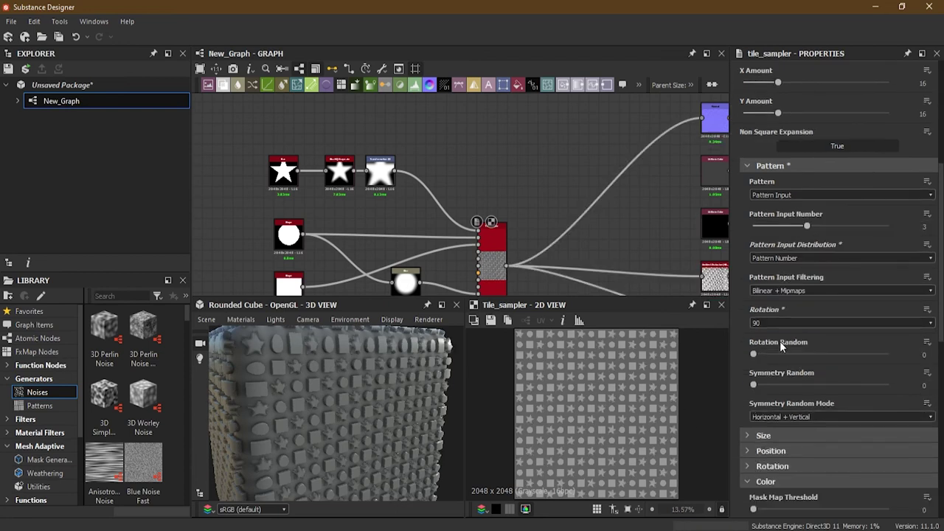
left_click_drag(754, 355, 774, 375)
scroll(343, 396, "up", 8)
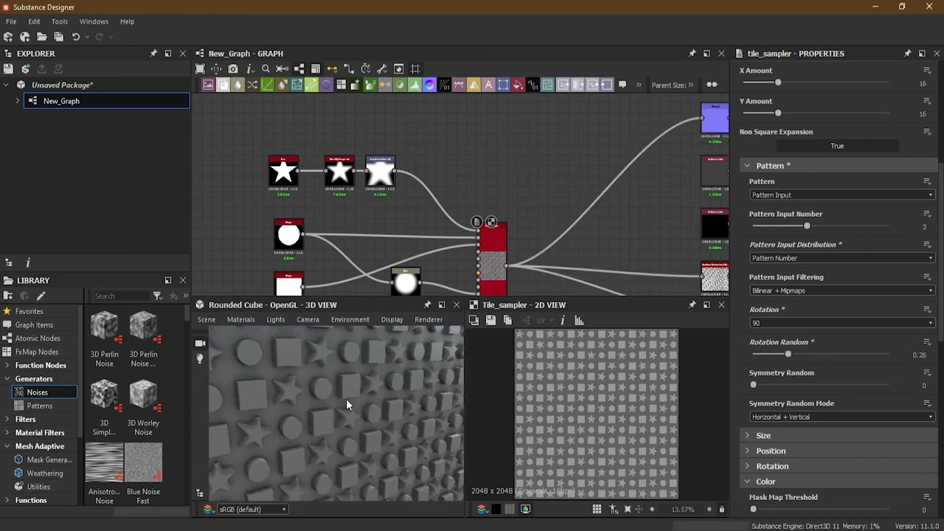
left_click_drag(385, 441, 473, 442)
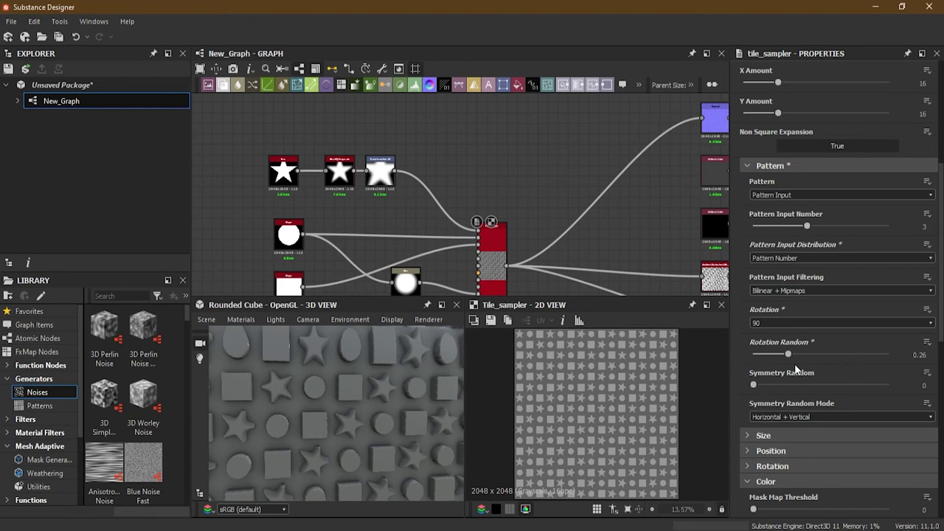
Step: Raise Rotation Random to 0.63, reset the pattern Rotation to 0, and reduce Rotation Random to 0.5
left_click_drag(789, 357, 838, 363)
left_click(763, 322)
left_click(774, 331)
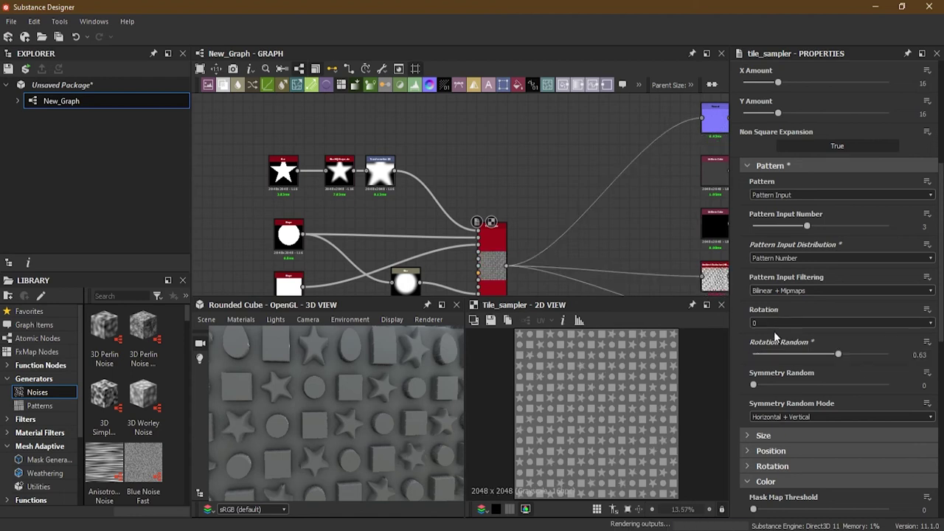
left_click_drag(838, 355, 822, 371)
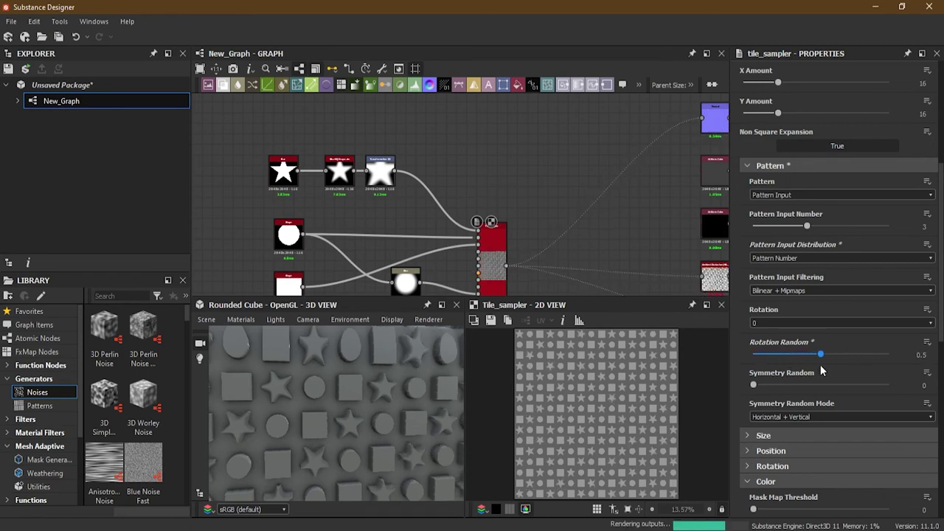
Step: Set the pattern Rotation to 180 and raise Rotation Random to 0.78
left_click(794, 324)
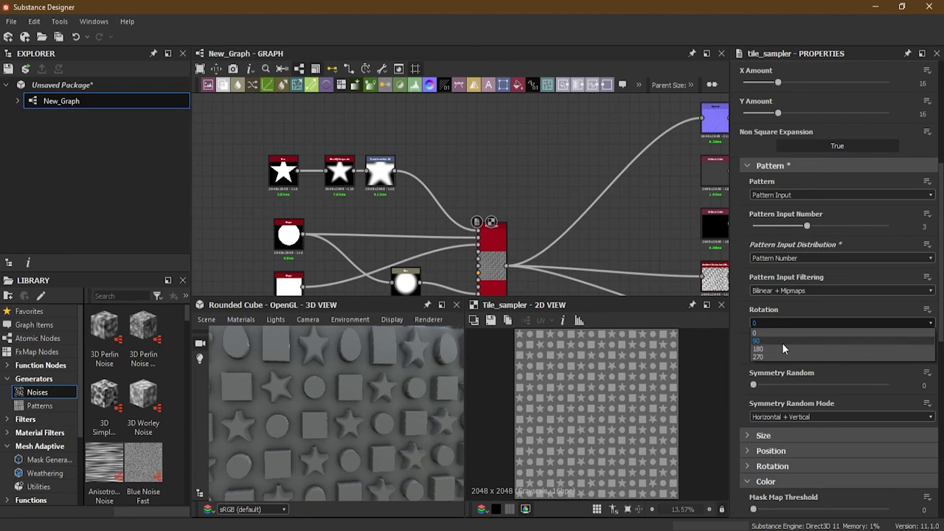
left_click(781, 346)
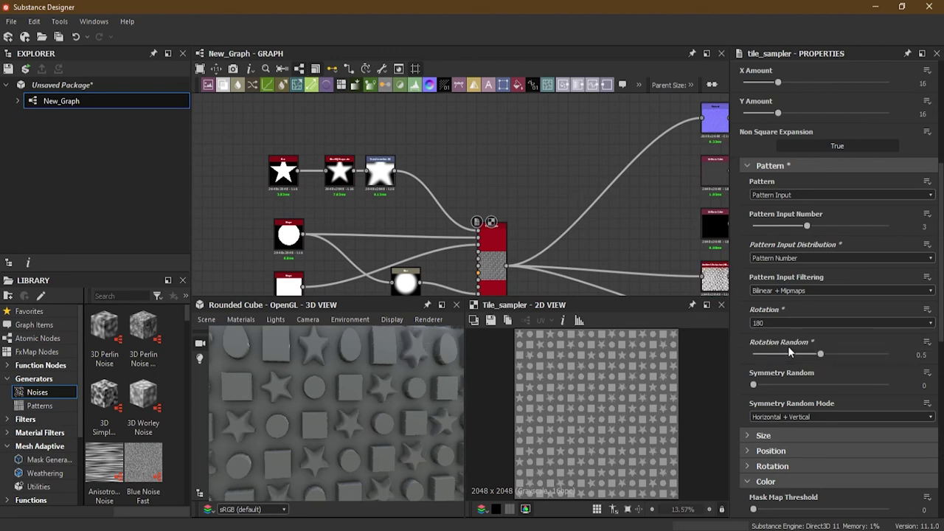
left_click_drag(819, 354, 858, 361)
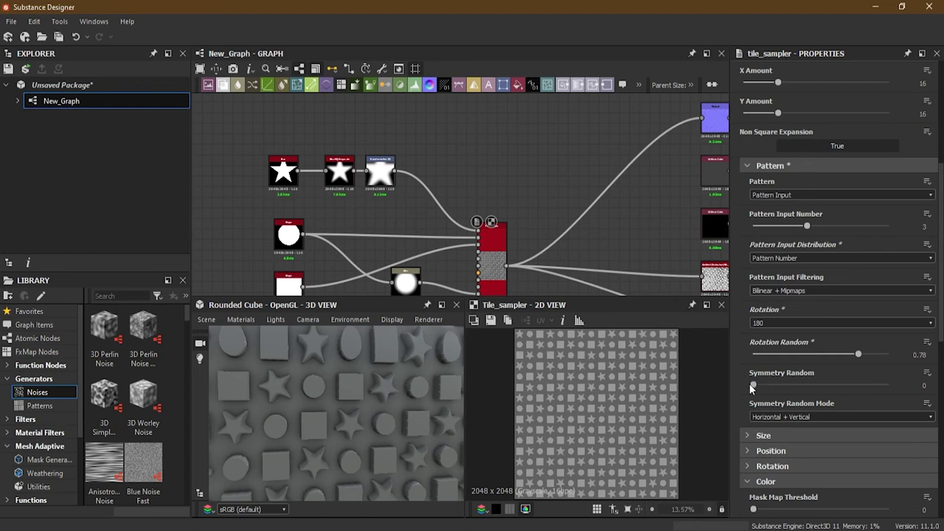
Step: Set the Tile Sampler's Symmetry Random to 0.8 and examine the shapes on the cube
left_click_drag(753, 386, 860, 385)
mouse_move(397, 463)
left_mouse_down("alt")
mouse_move(382, 446)
mouse_move(390, 450)
left_mouse_up("alt")
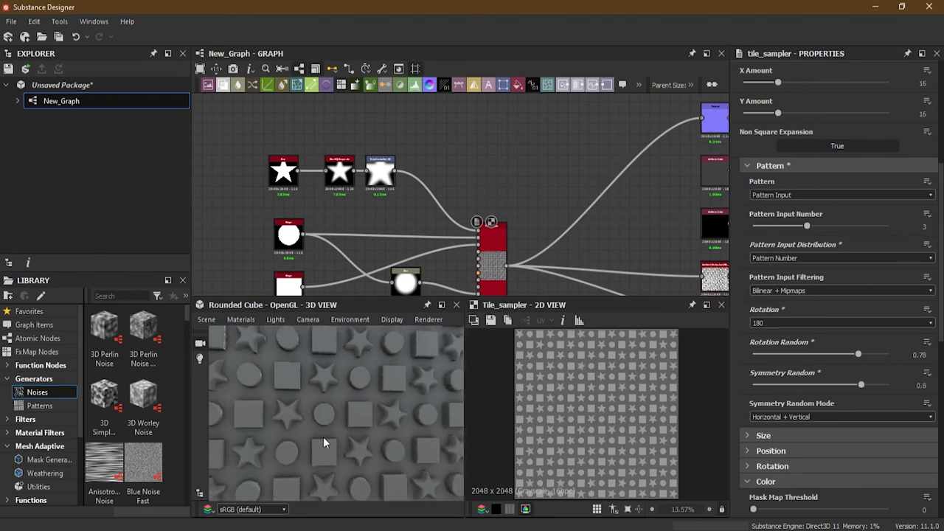
scroll(299, 418, "down", 3)
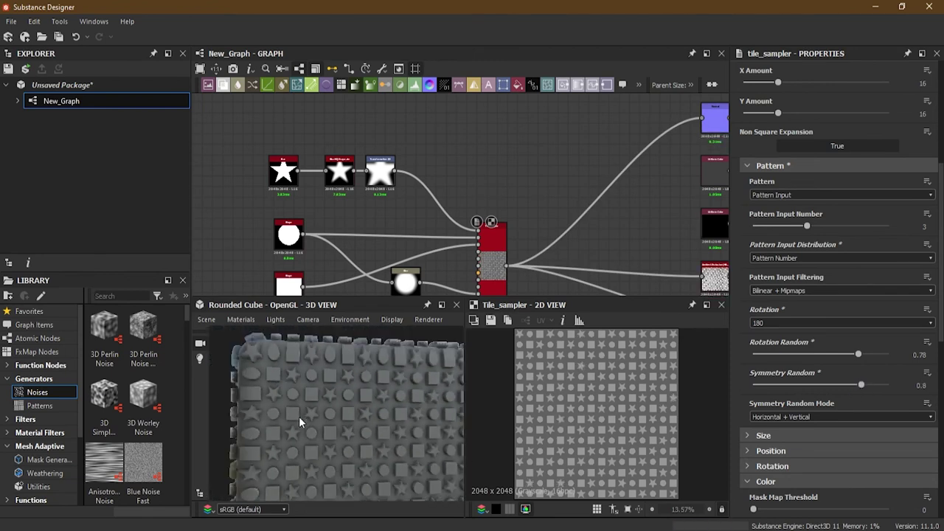
Step: Set the Pattern Input Distribution to Random and raise Rotation Random to 0.9
left_click(811, 259)
left_click(811, 264)
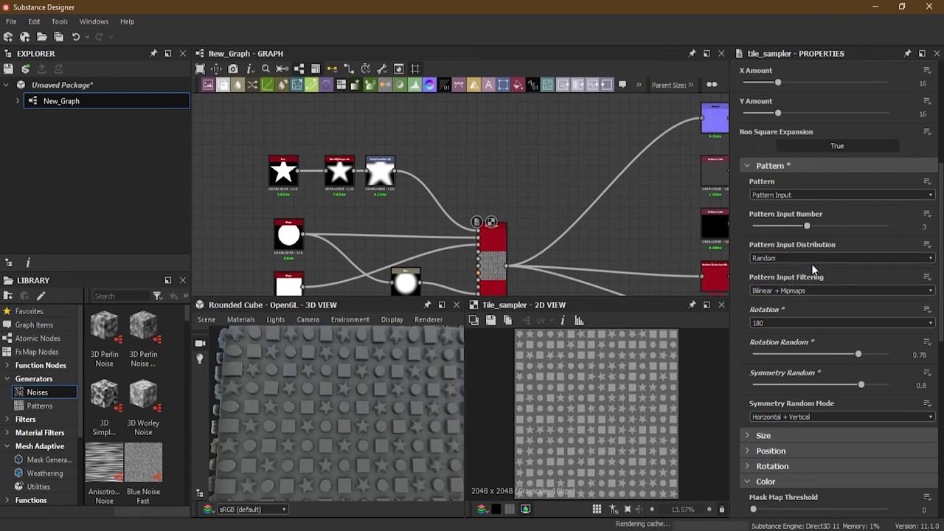
scroll(304, 412, "up", 3)
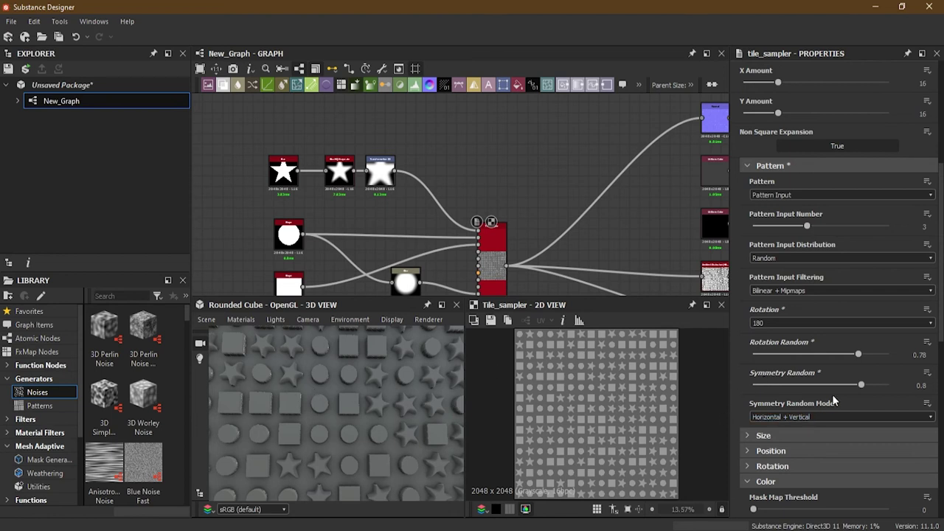
left_click_drag(857, 357, 874, 355)
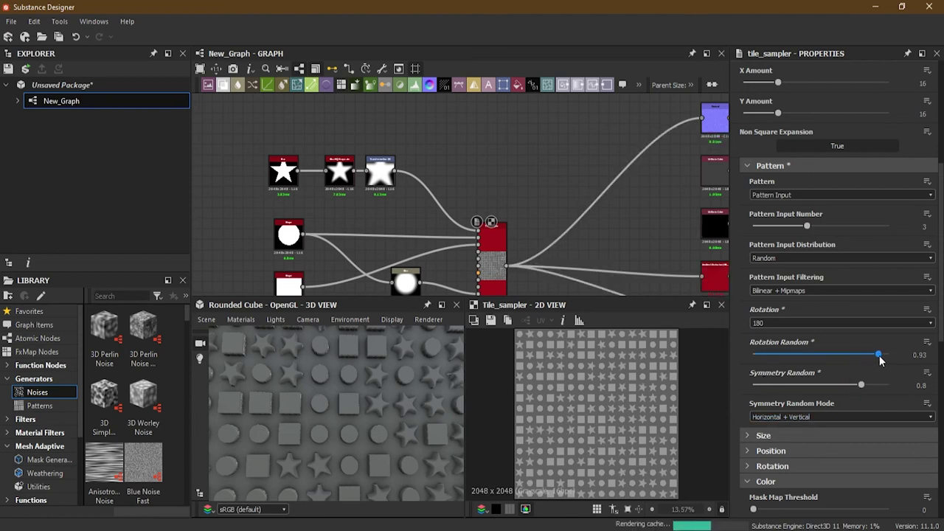
Step: Try the pattern Rotation at 270 and 0, and return it to 180
left_click(802, 323)
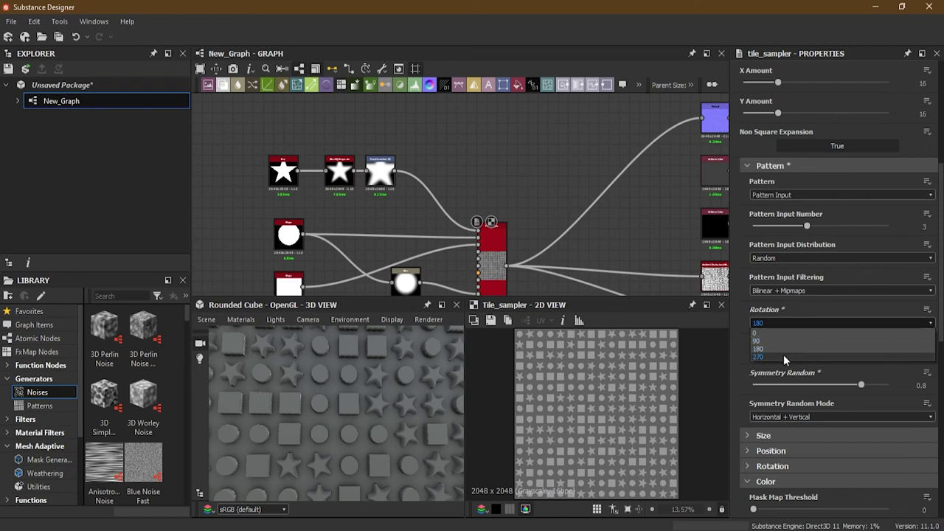
left_click(783, 354)
left_click(784, 322)
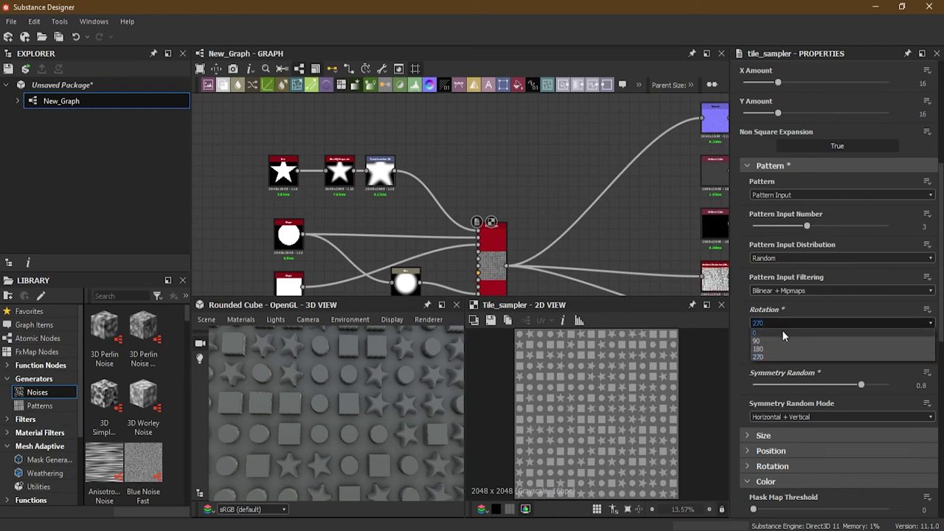
left_click(781, 329)
left_click(783, 324)
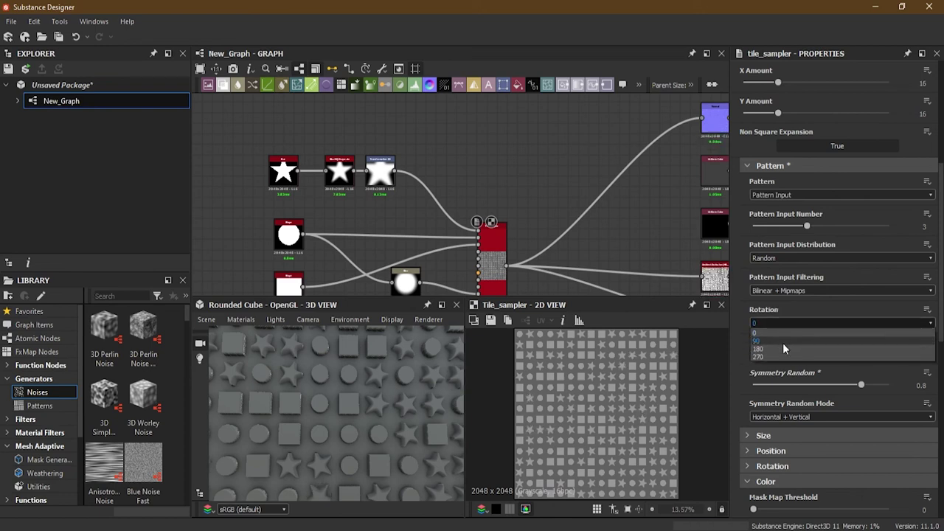
left_click(782, 344)
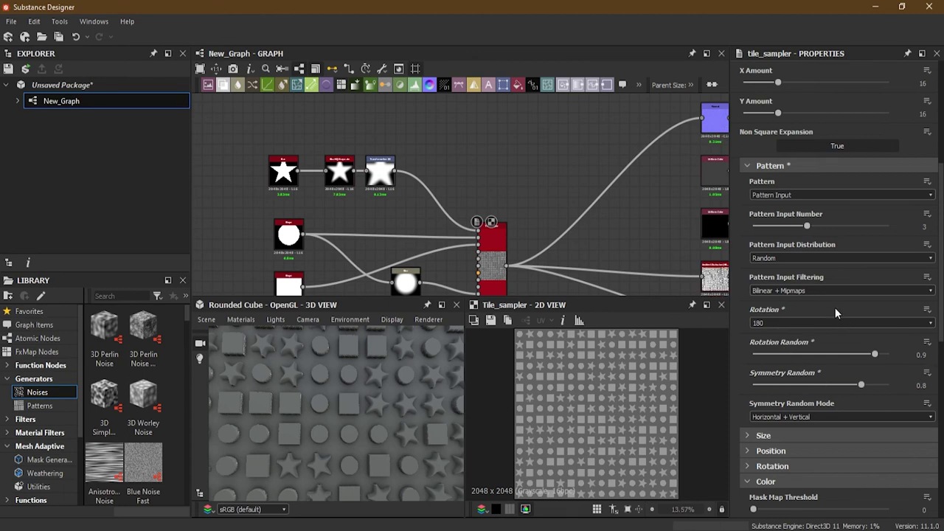
Step: Review the Tile Sampler's Color parameters, collapse the Pattern and Color groups, and expand the Size group
left_click(772, 167)
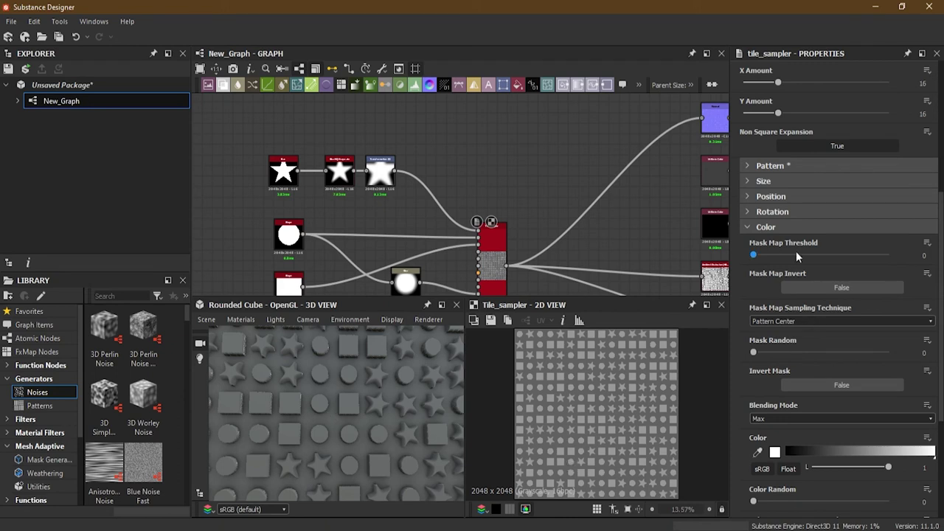
scroll(793, 357, "down", 4)
scroll(792, 362, "down", 1)
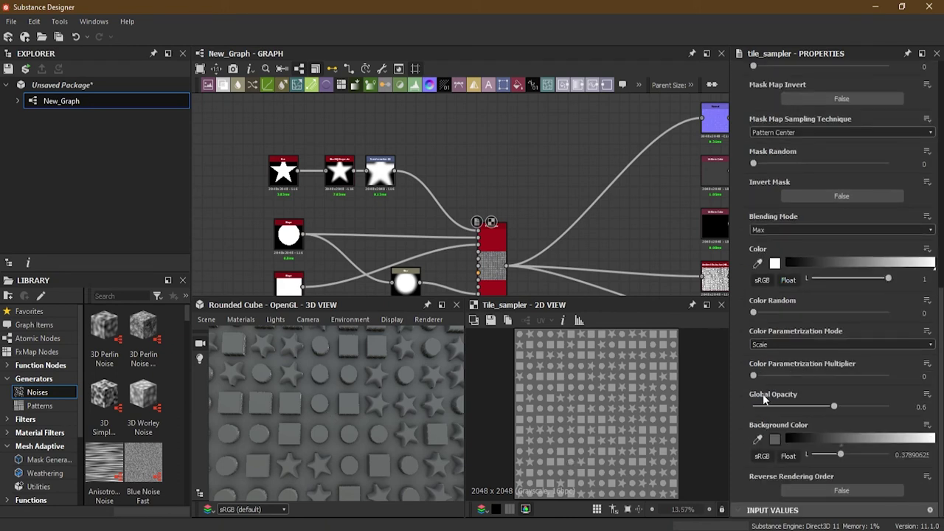
mouse_move(753, 376)
left_mouse_down()
mouse_move(797, 378)
mouse_move(748, 376)
left_mouse_up()
scroll(786, 372, "up", 4)
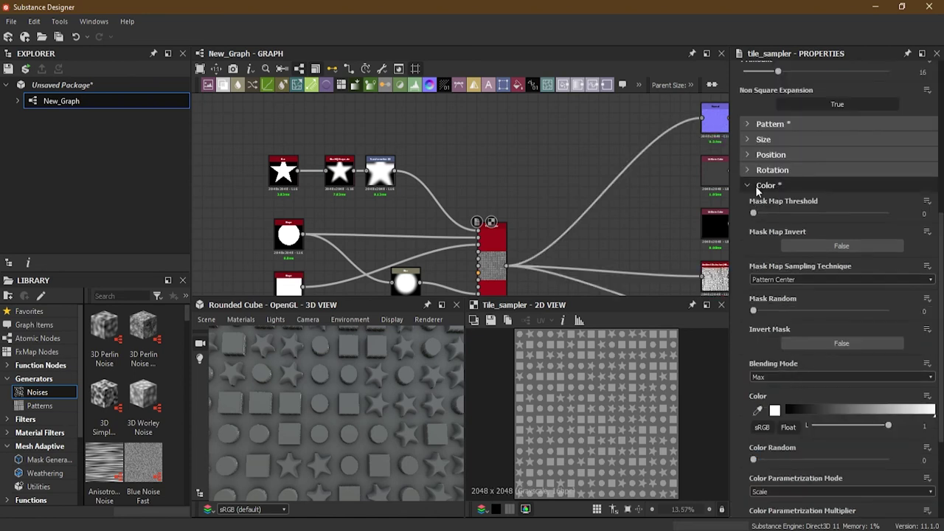
left_click(756, 189)
left_click(782, 439)
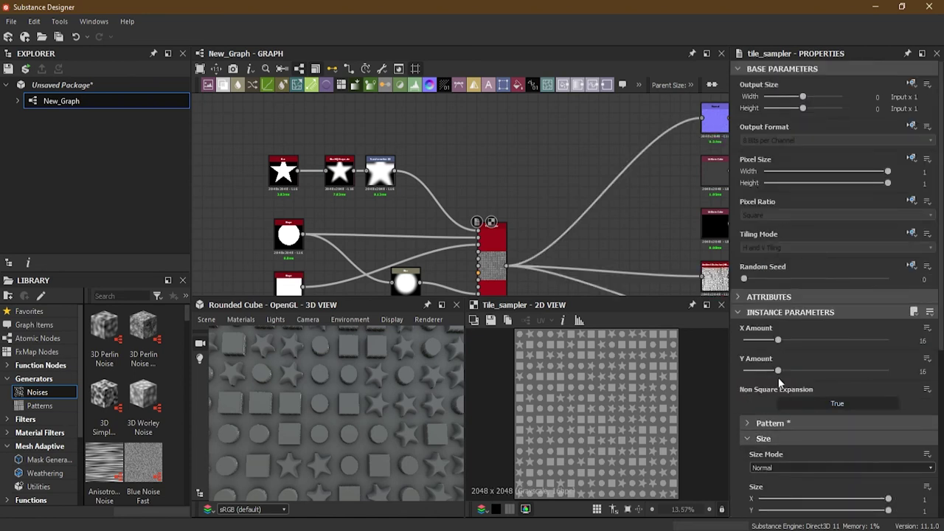
Step: Set the Tile Sampler's Scale to 0.78 and Scale Random to 0.33, and examine the cube
scroll(808, 405, "down", 4)
scroll(811, 409, "down", 3)
left_click_drag(764, 329, 798, 359)
scroll(295, 422, "down", 5)
left_click_drag(295, 422, 378, 435)
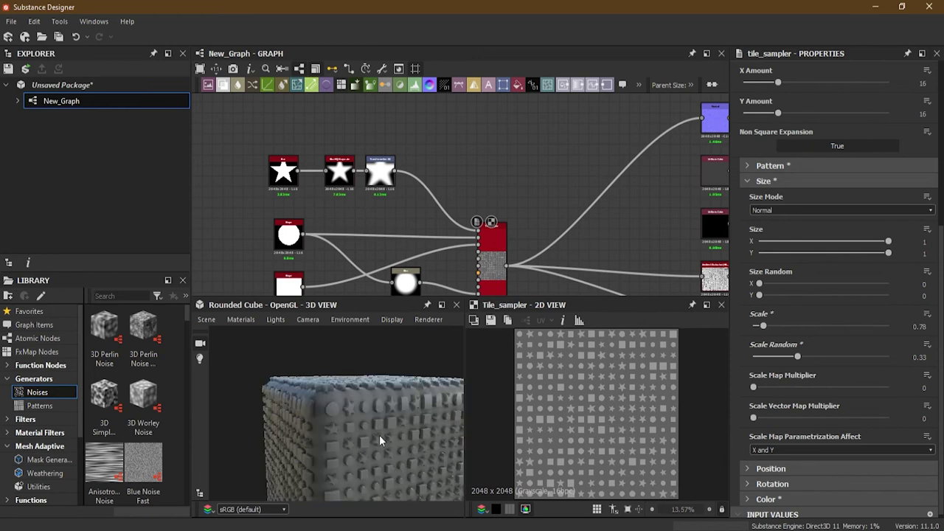
Step: Collapse the Size group, expand the Color group and review its mask and blending parameters
left_click(763, 180)
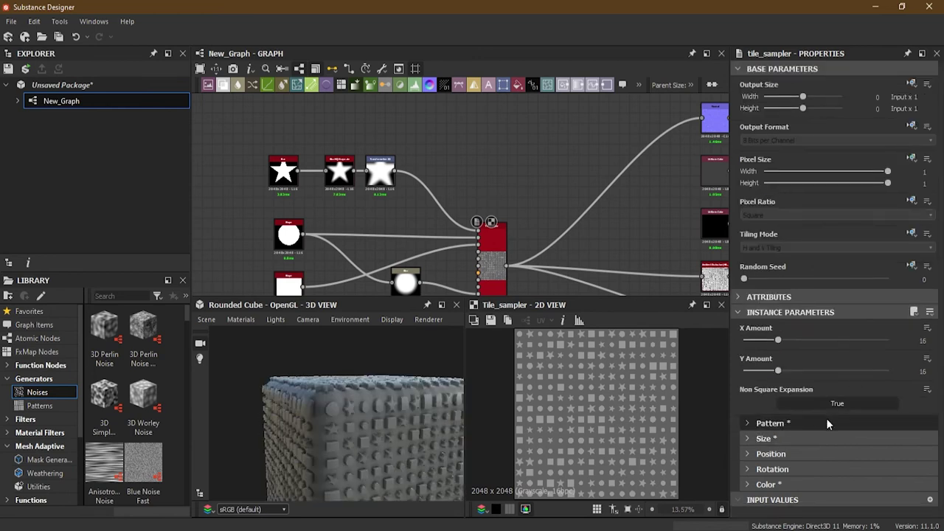
left_click(780, 483)
scroll(799, 440, "down", 3)
scroll(802, 436, "down", 3)
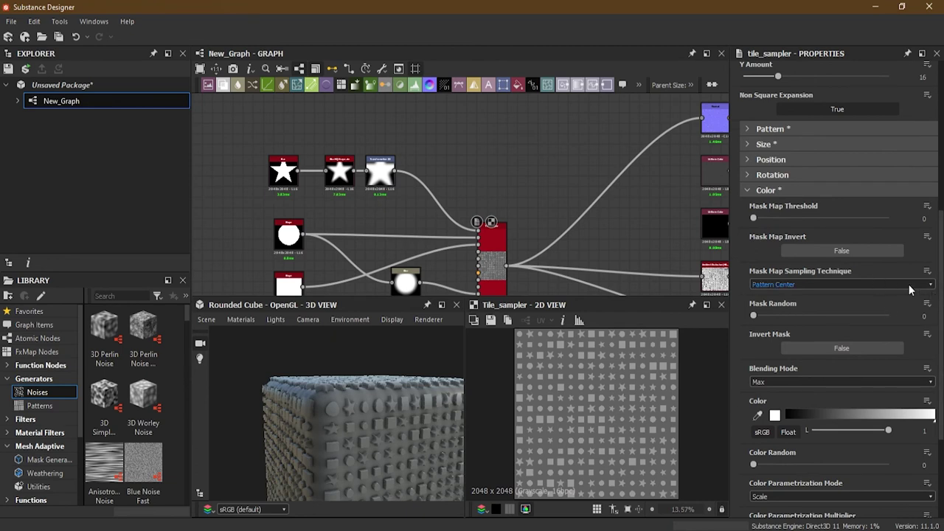
scroll(875, 336, "up", 1)
scroll(875, 338, "down", 1)
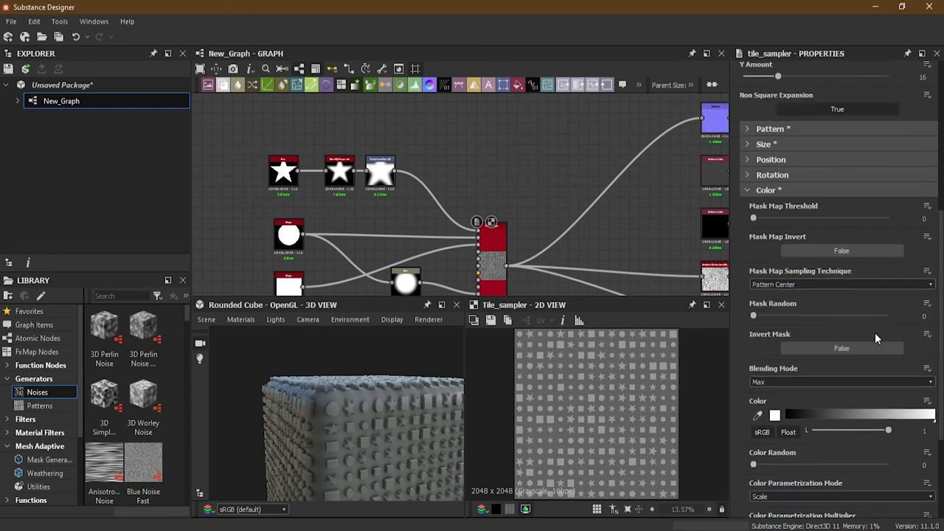
left_click(899, 286)
left_click(898, 290)
scroll(893, 313, "down", 3)
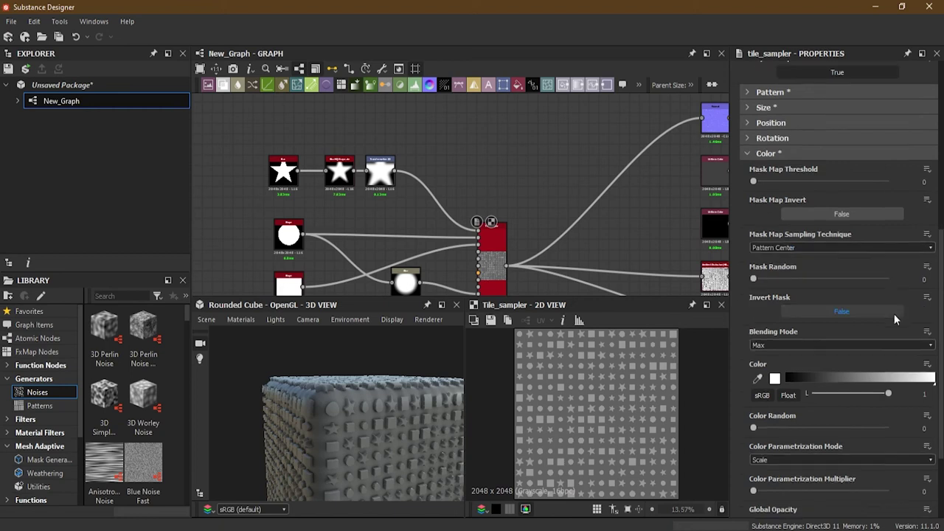
Step: Set Color Parametrization Mode to Color Input, raise Global Opacity to 1 and inspect the extruded shapes on the cube
left_click(841, 386)
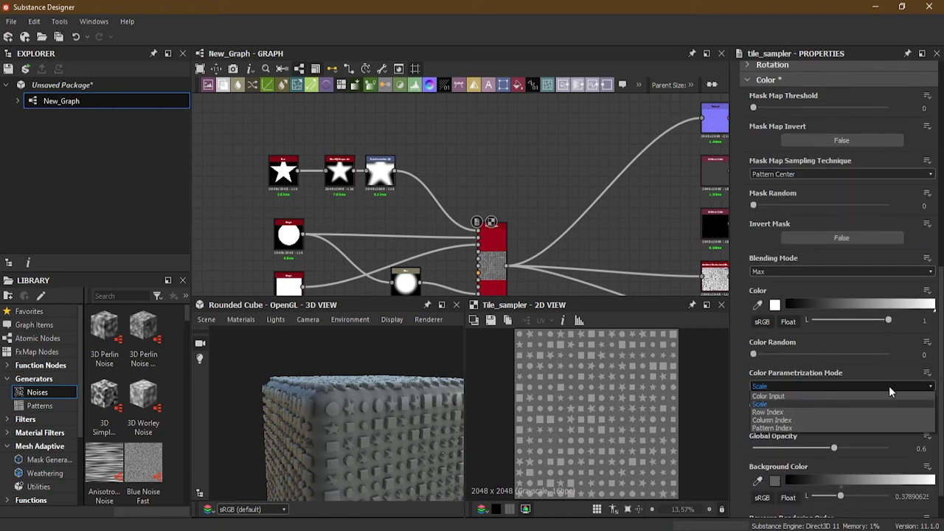
left_click(879, 395)
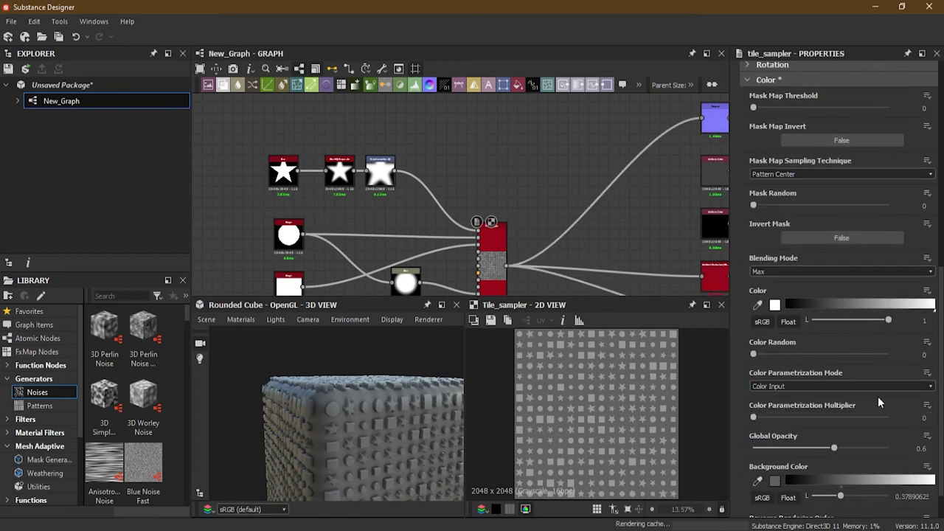
left_click(927, 372)
left_click(898, 432)
left_click_drag(831, 451, 926, 466)
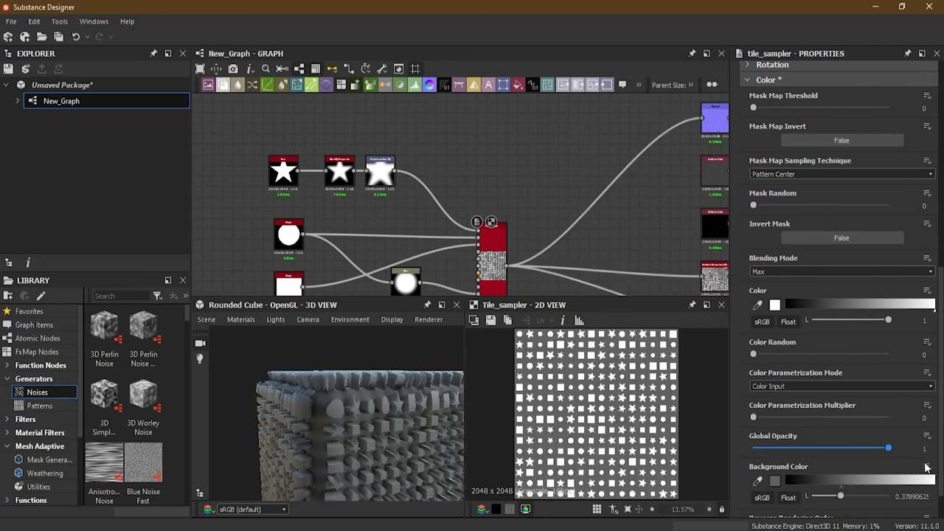
left_click_drag(457, 419, 402, 415)
left_click_drag(753, 417, 714, 416)
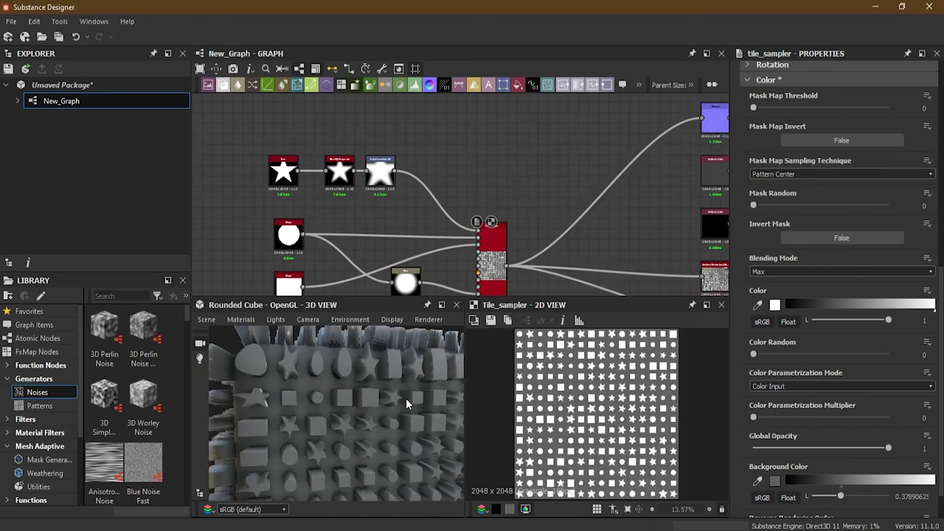
left_click_drag(401, 383, 417, 431)
Step: Reset Mask Map Threshold, Mask Map Invert and Mask Map Sampling Technique to their defaults
scroll(790, 372, "up", 8)
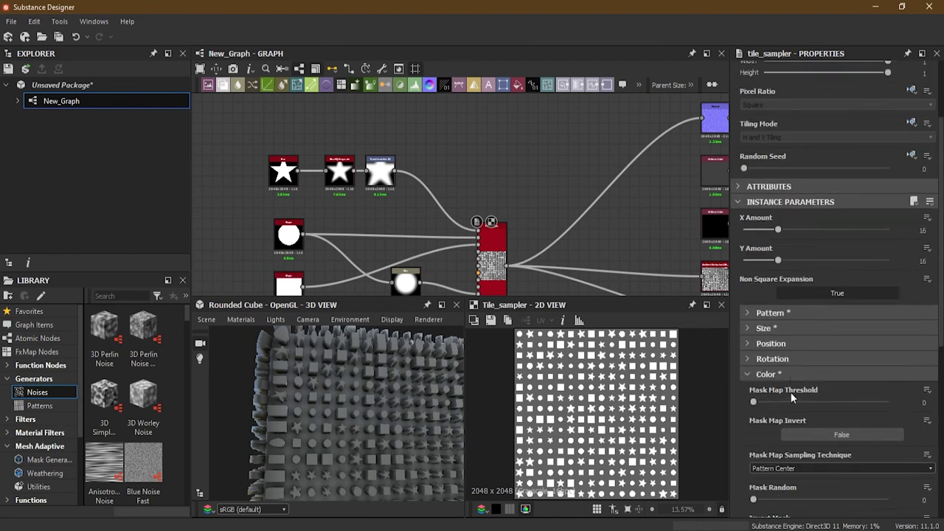
scroll(874, 413, "down", 3)
left_click(927, 279)
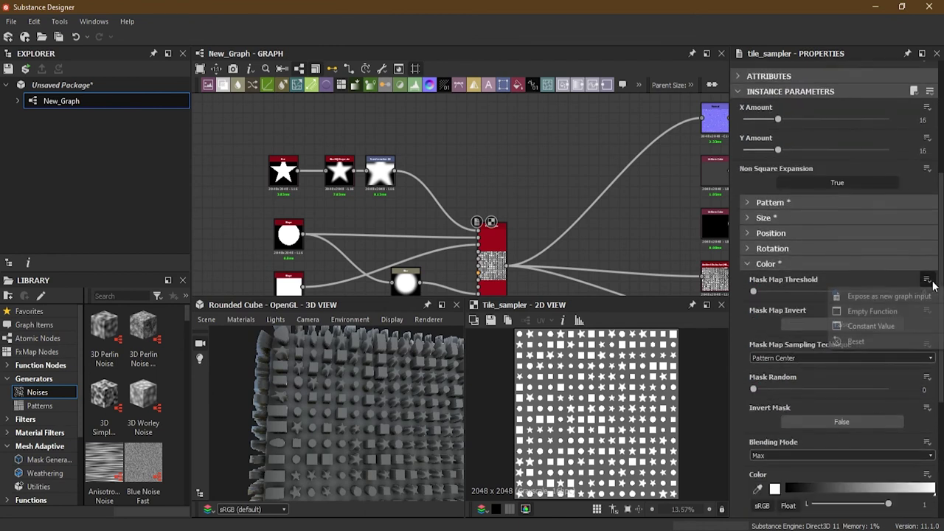
left_click(905, 336)
left_click(927, 309)
left_click(883, 368)
left_click(927, 344)
left_click(884, 401)
scroll(874, 369, "down", 3)
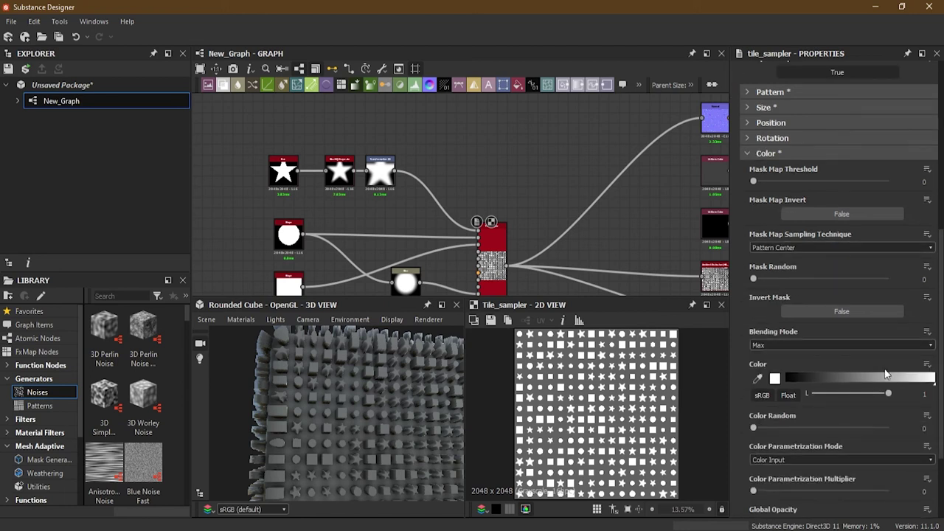
Step: Reset Mask Random, Invert Mask and the pattern Color to their defaults
left_click(926, 266)
left_click(900, 327)
left_click(927, 297)
left_click(890, 360)
left_click(927, 363)
left_click(885, 399)
left_click(927, 376)
left_click(927, 363)
left_click(885, 425)
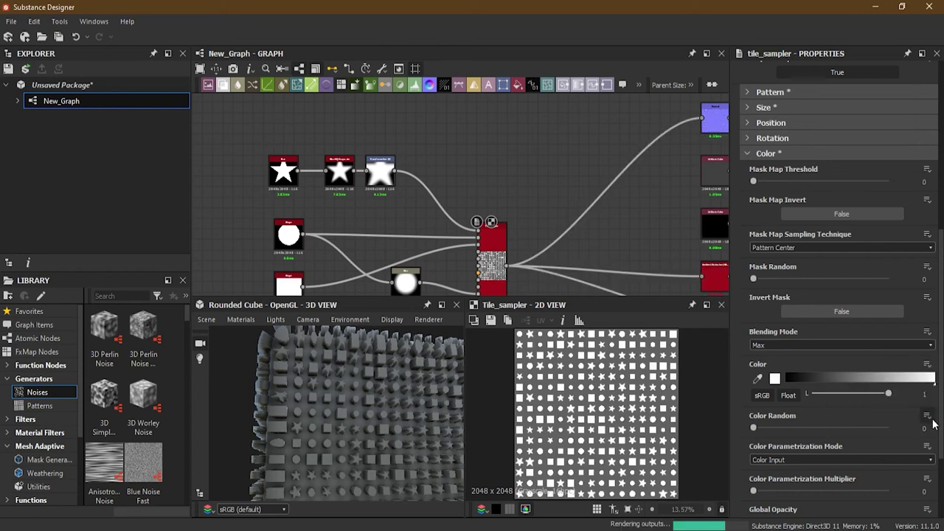
Step: Reset Color Random and Color Parametrization Mode to their defaults
left_click(927, 415)
left_click(885, 477)
left_click(927, 447)
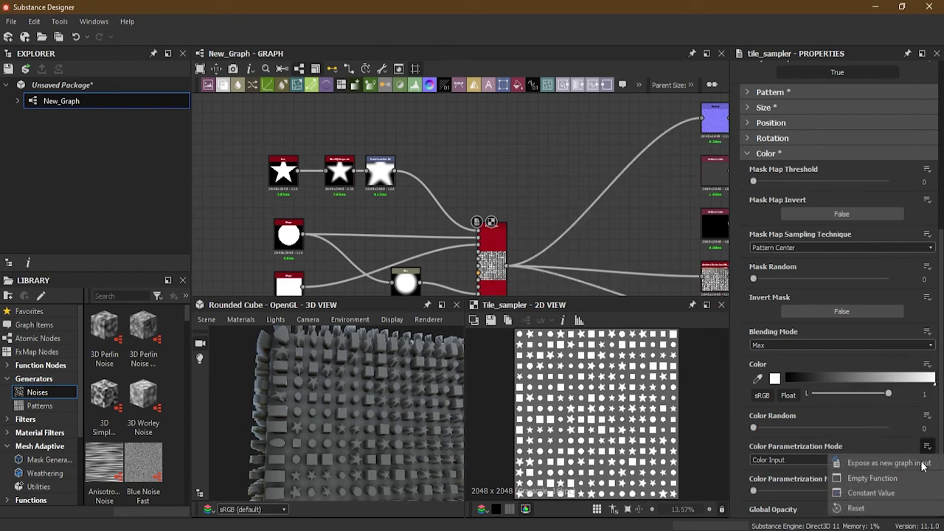
left_click(890, 509)
Step: Reset the Background Color to its default black and collapse the Color group
scroll(862, 422, "down", 3)
left_click(927, 430)
left_click(874, 458)
left_click(927, 429)
left_click(883, 488)
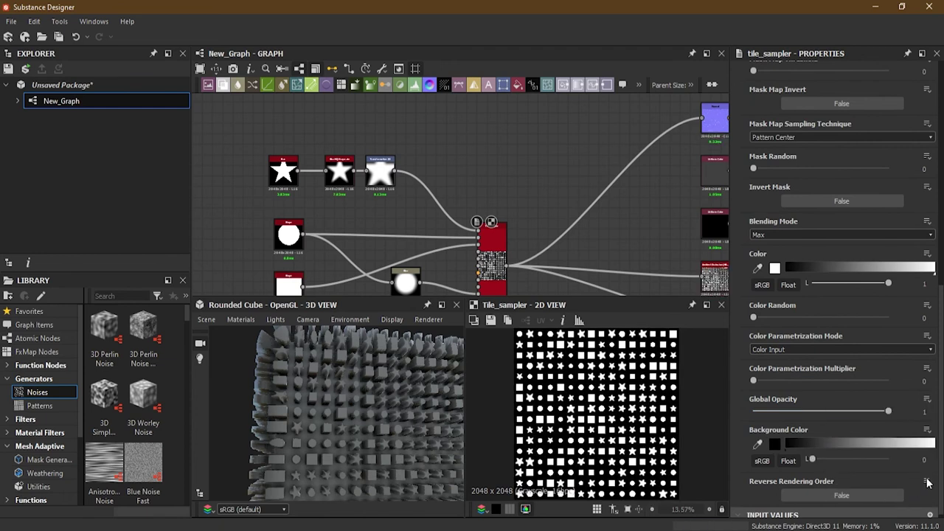
left_click(927, 481)
left_click(865, 431)
scroll(865, 431, "up", 4)
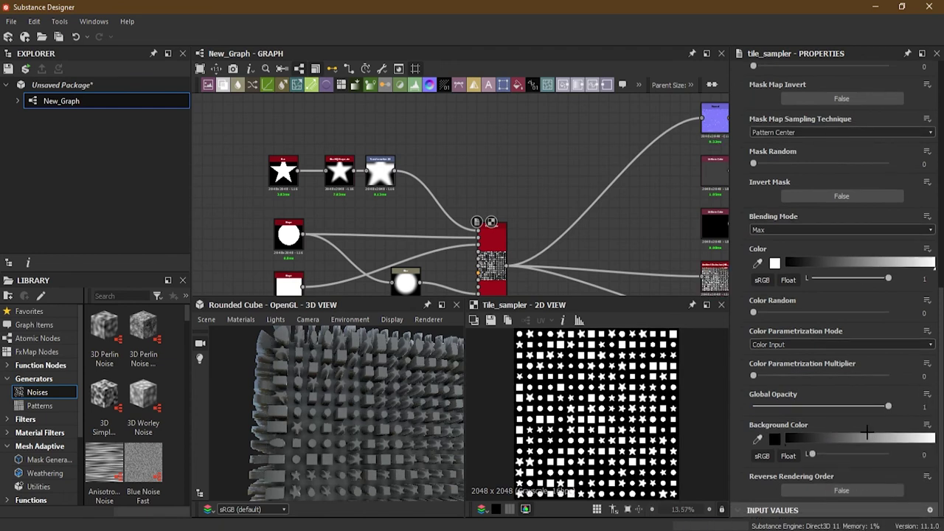
left_click(765, 186)
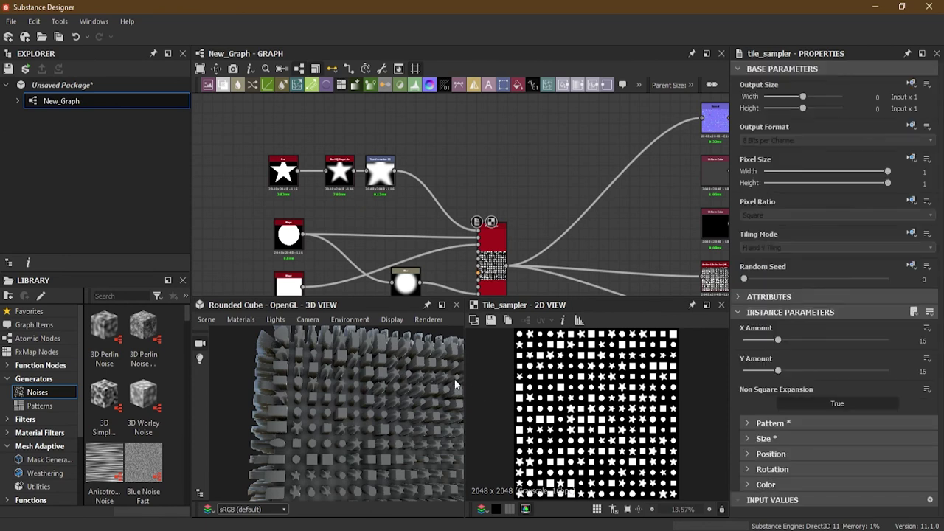
Step: Raise Scale Random to 0.7 in the Size group, examine the cube, and collapse the group
mouse_move(424, 413)
left_mouse_down()
mouse_move(377, 413)
mouse_move(413, 413)
left_mouse_up()
scroll(583, 411, "up", 1)
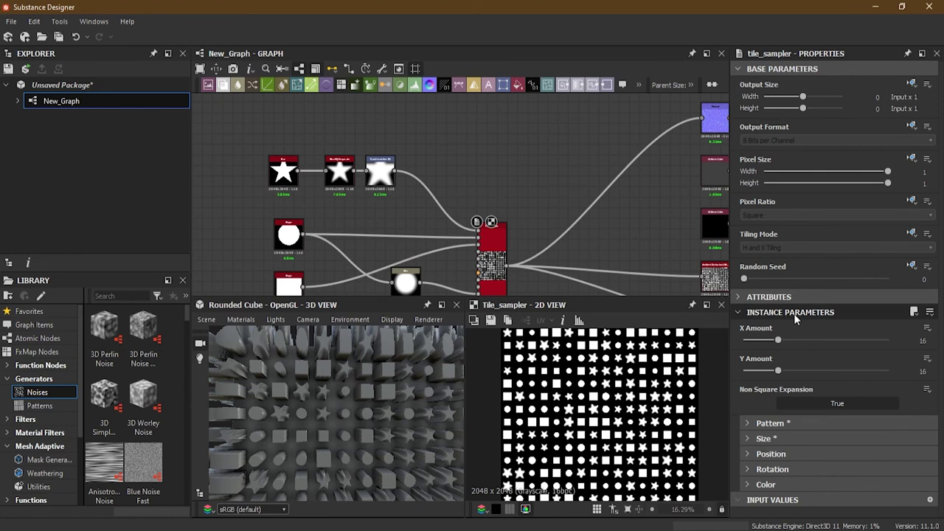
left_click(781, 439)
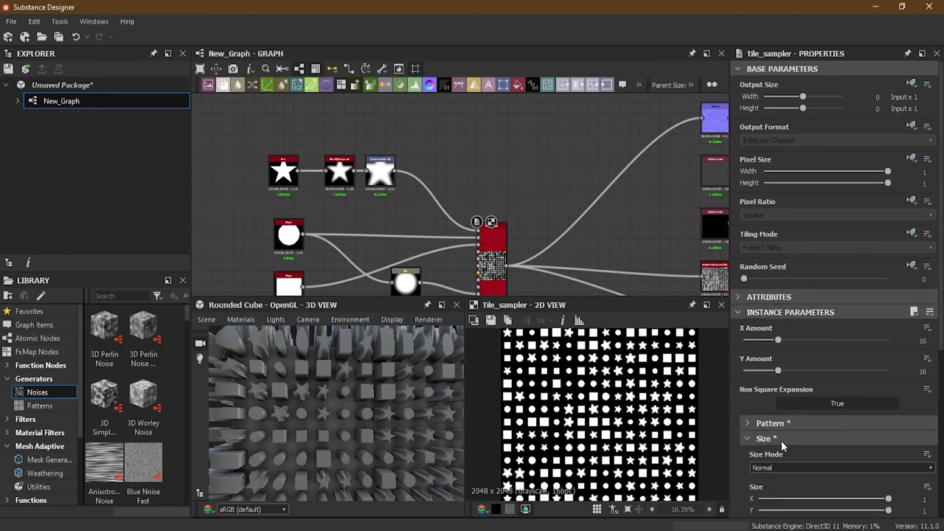
scroll(805, 399, "down", 2)
scroll(806, 393, "down", 1)
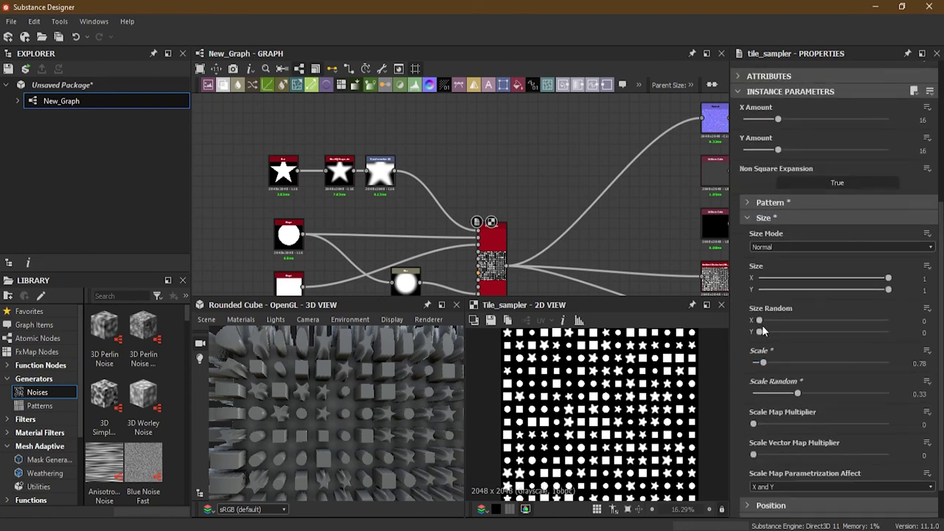
left_click_drag(797, 394, 852, 393)
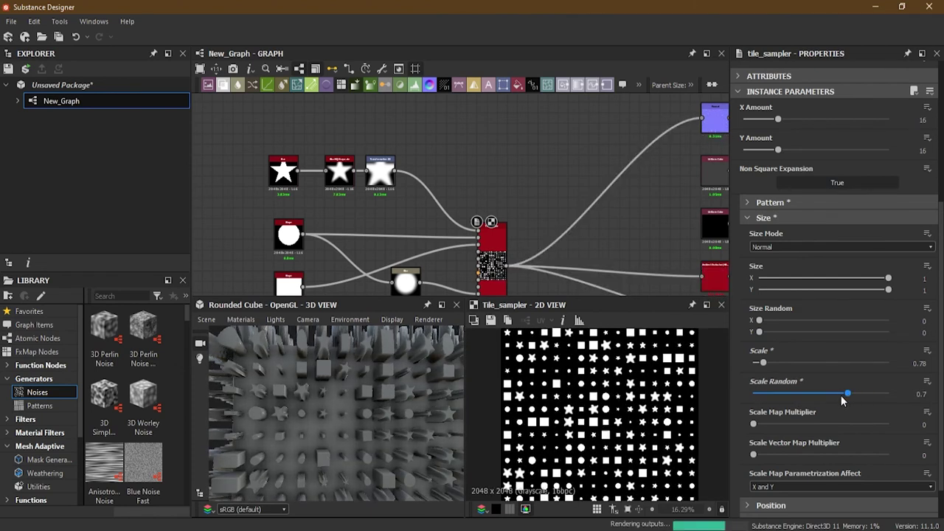
scroll(402, 407, "down", 5)
left_click_drag(375, 366, 399, 434)
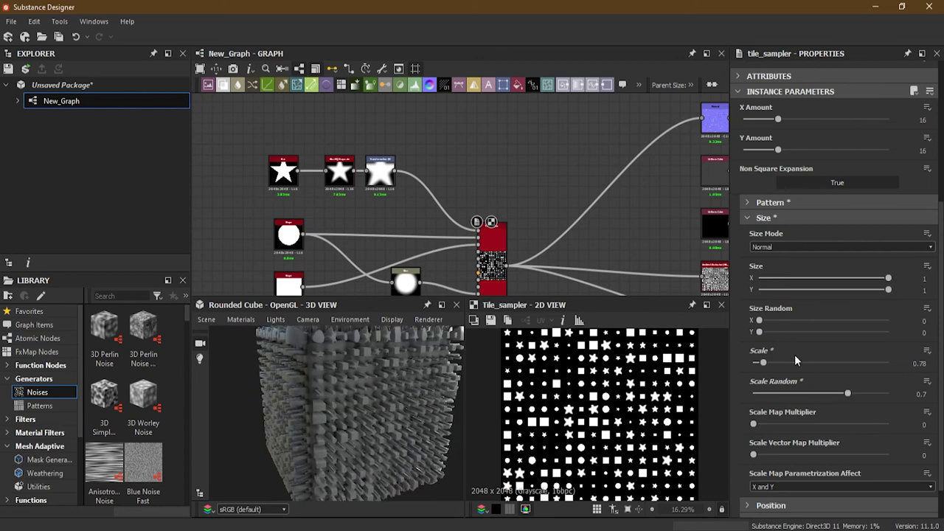
scroll(807, 336, "down", 1)
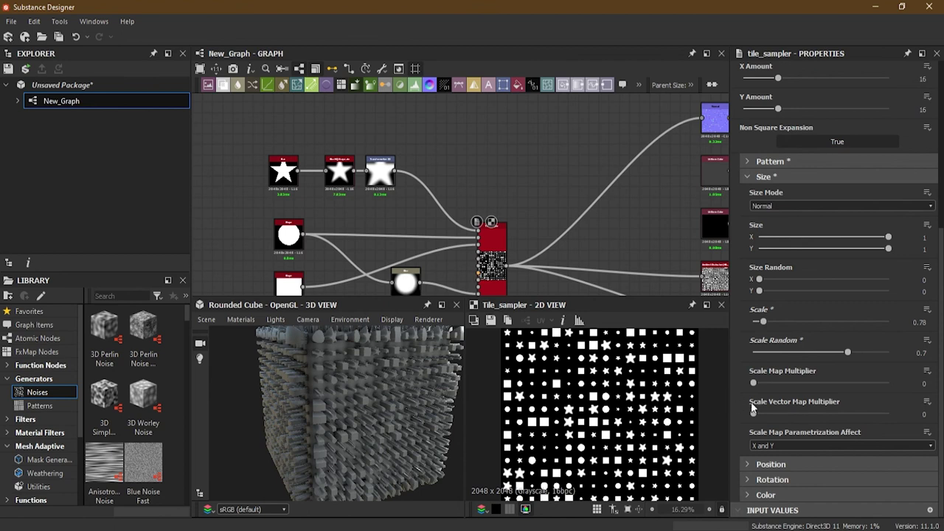
left_click(764, 177)
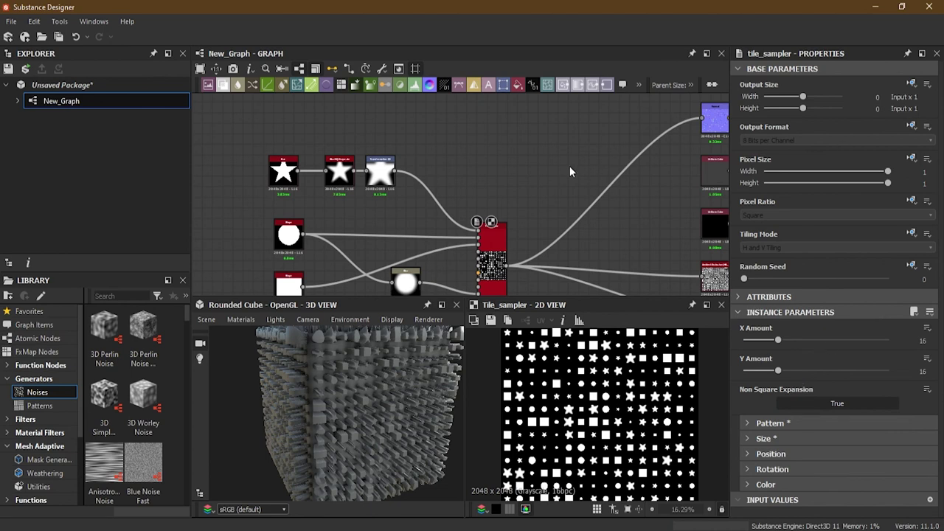
Step: Try deleting the disc, square and Blur nodes feeding the Tile Sampler, and undo the deletion
middle_click_drag(453, 241, 451, 197)
scroll(448, 196, "up", 3)
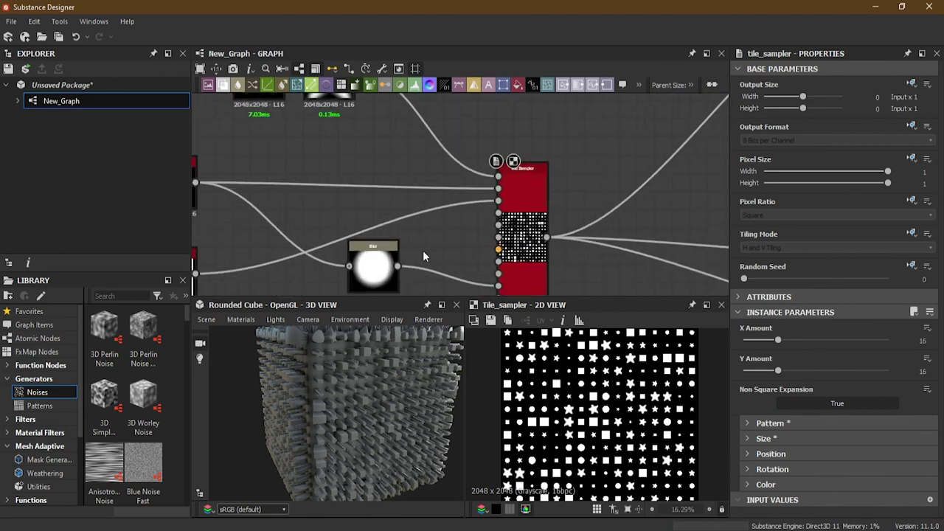
scroll(372, 265, "down", 3)
middle_click_drag(369, 261, 394, 237)
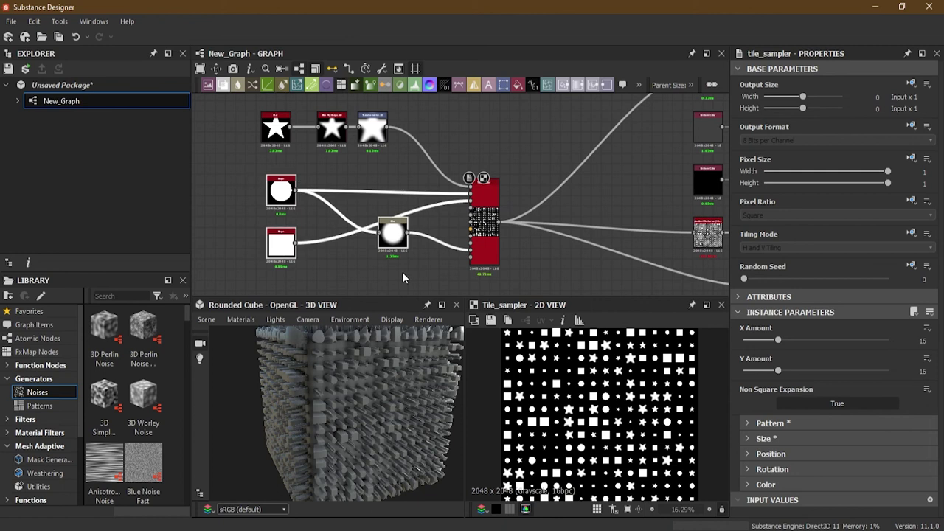
key("Delete")
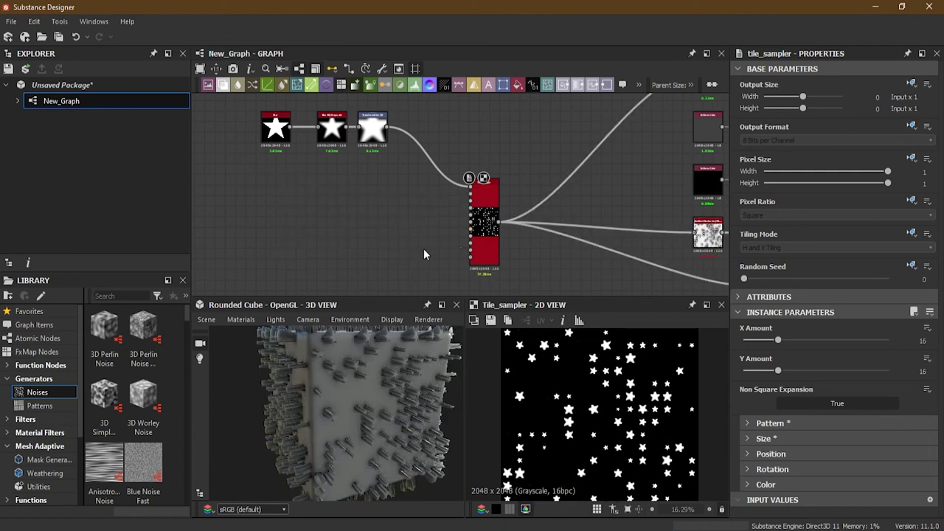
key("ctrl+z")
Step: Delete only the Blur node from the graph, keeping the disc and square shape nodes
scroll(423, 249, "up", 1)
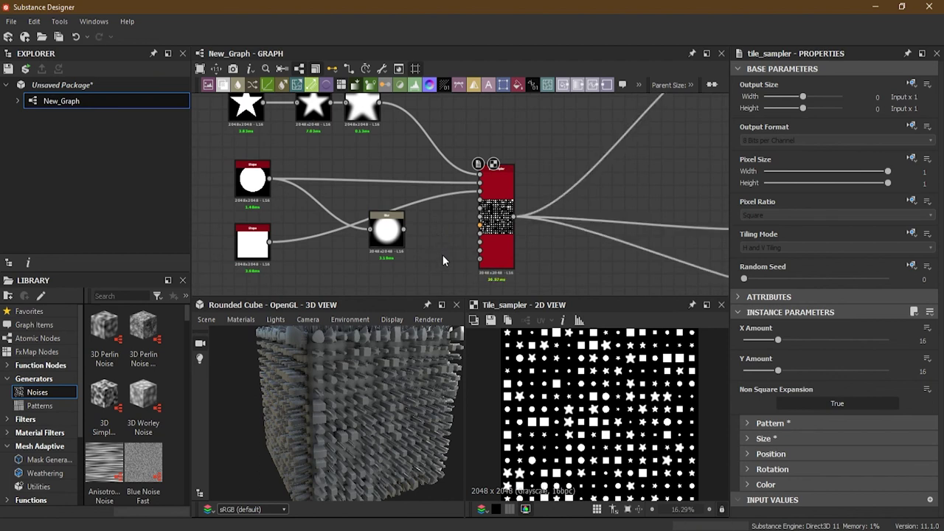
left_click(388, 241)
key("Delete")
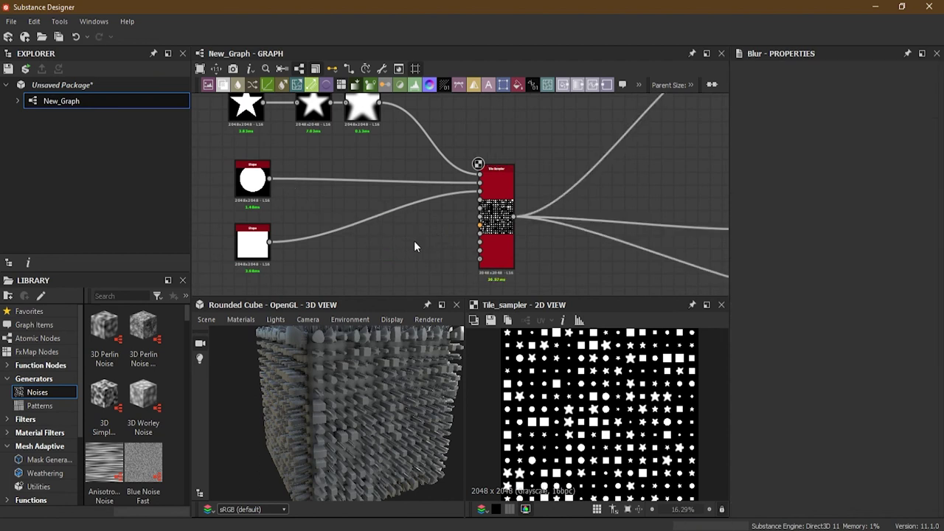
Step: Add a BnW Spots 3 noise node and connect its output to the Tile Sampler's Scale Map Input
scroll(414, 240, "down", 1)
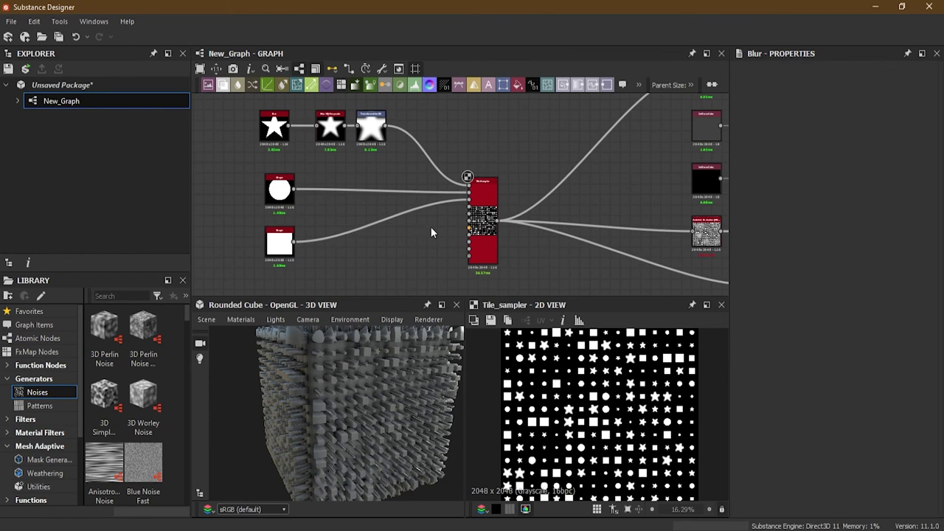
scroll(382, 231, "up", 3)
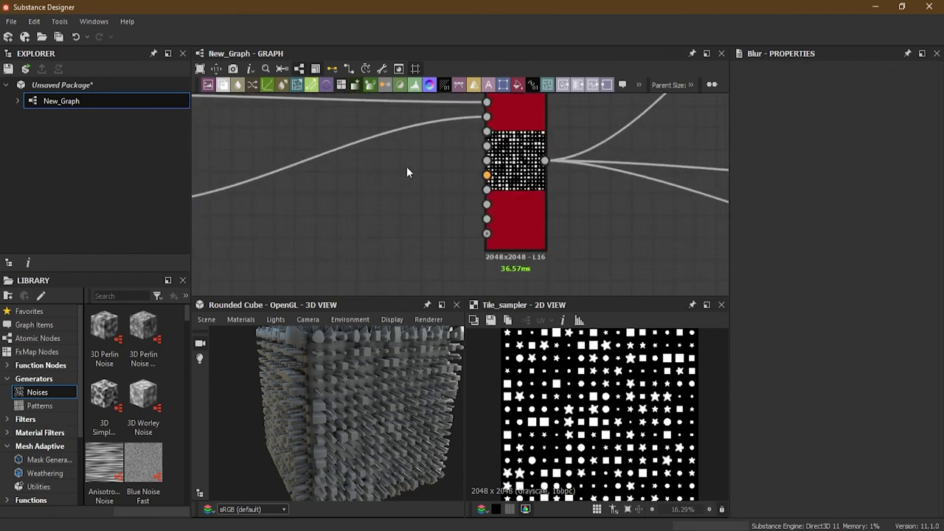
scroll(428, 169, "up", 2)
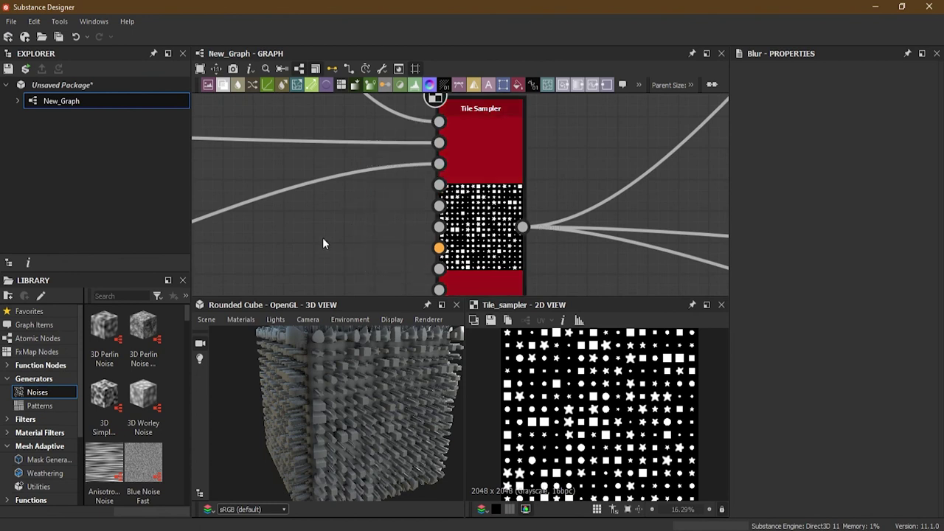
key("space")
type("noise")
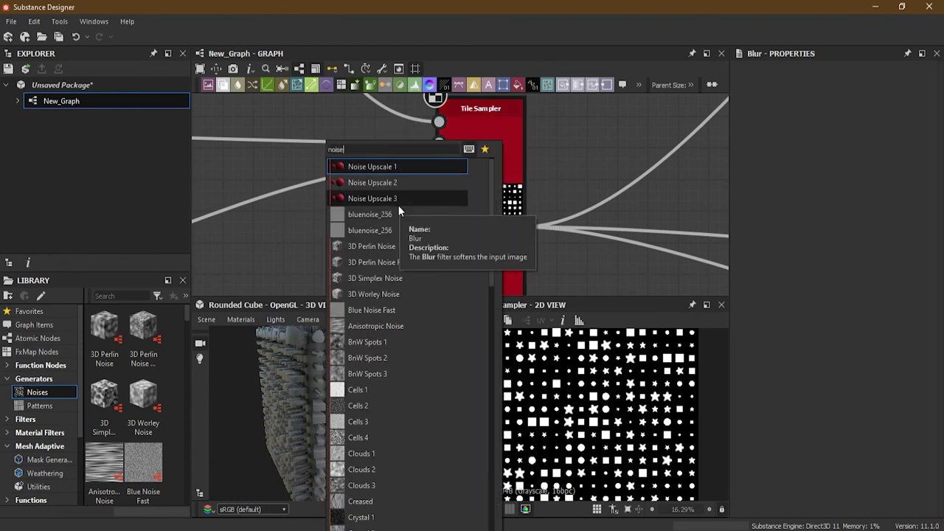
left_click(392, 374)
left_click_drag(347, 256, 315, 256)
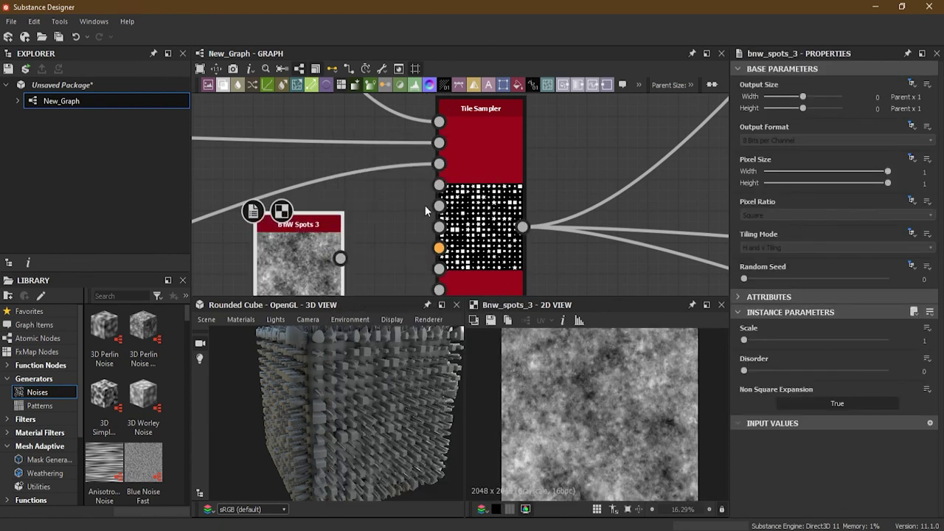
left_click_drag(340, 258, 440, 186)
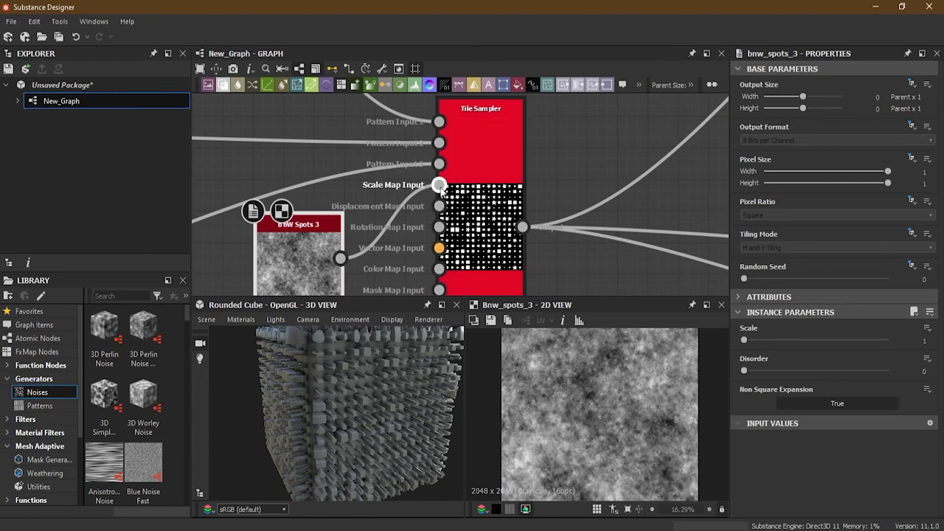
Step: Set the Tile Sampler's Scale Map Multiplier to 0.97 and Scale to 1.35 in the Size group
left_click_drag(489, 163, 493, 156)
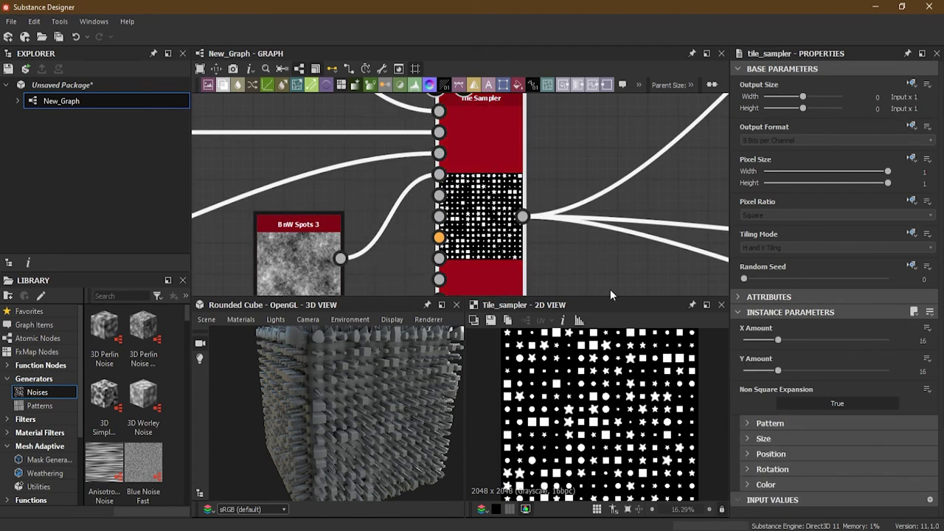
left_click(751, 313)
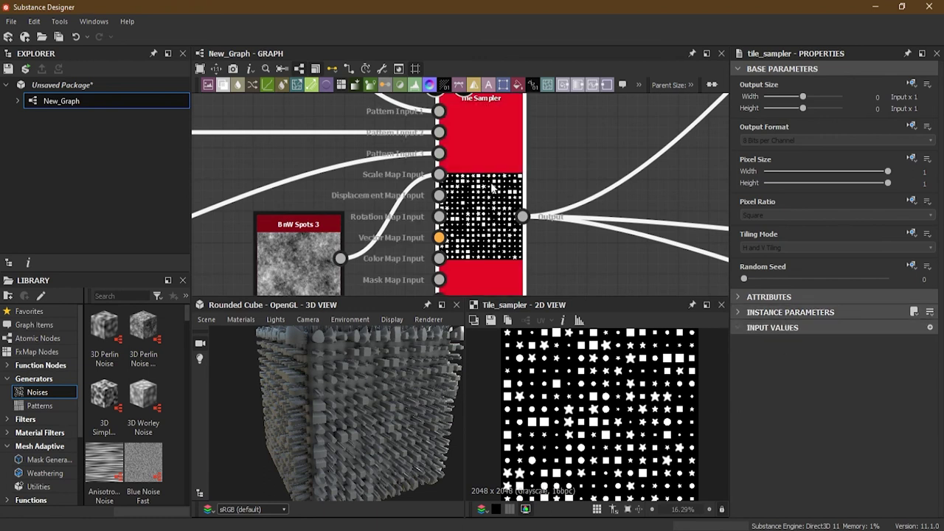
left_click(789, 312)
left_click(786, 426)
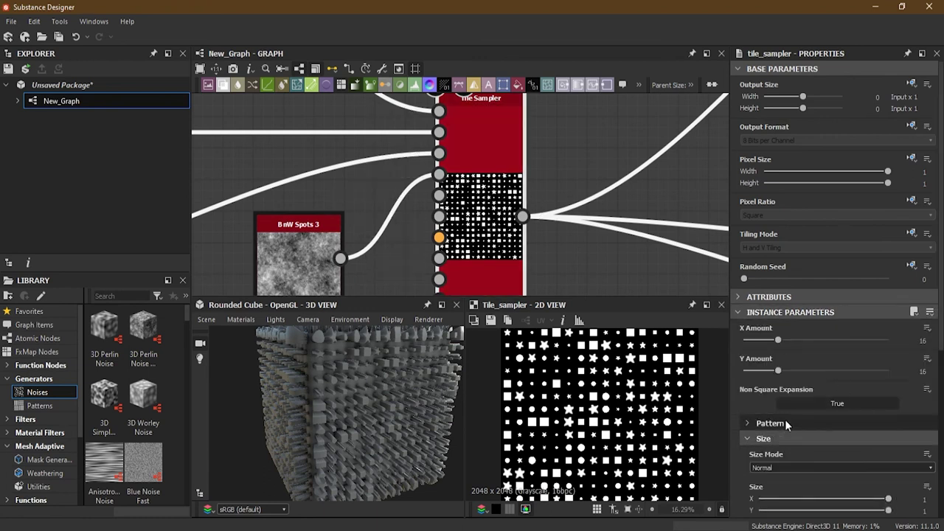
scroll(795, 351, "down", 7)
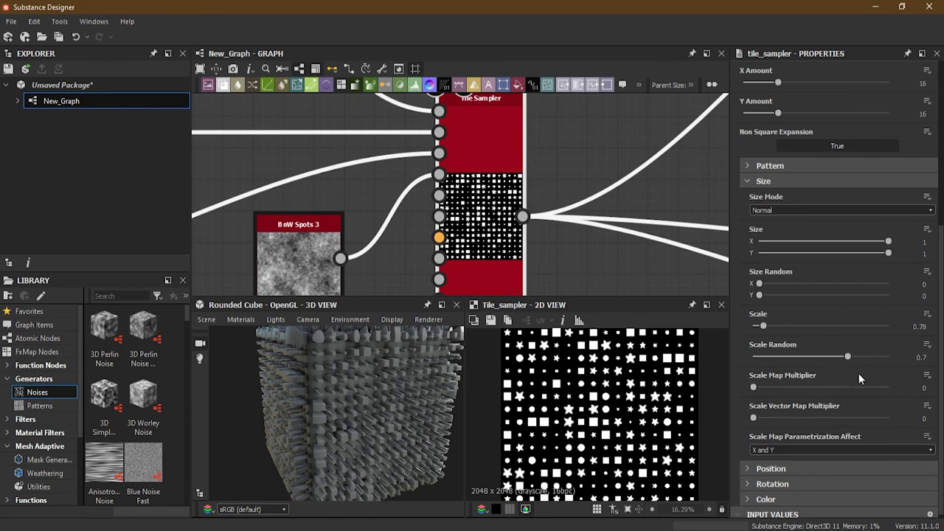
left_click_drag(753, 387, 886, 398)
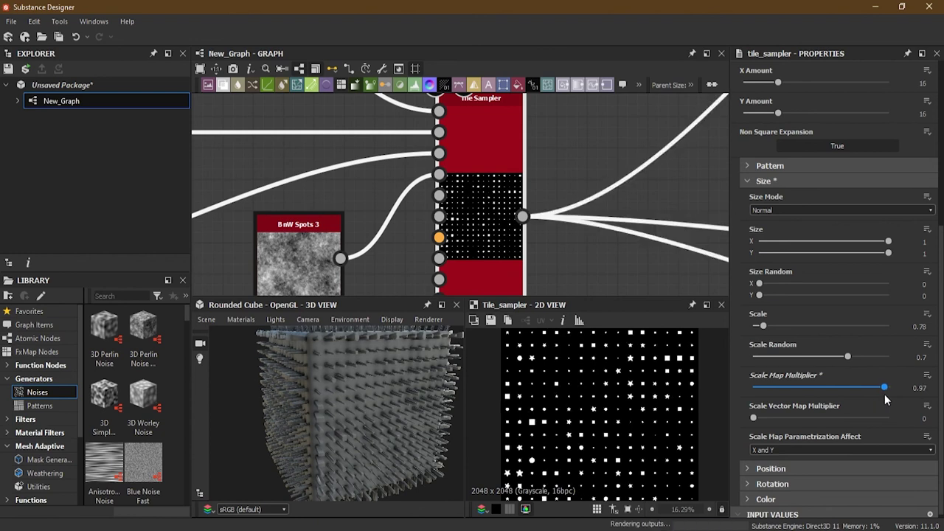
mouse_move(765, 327)
left_mouse_down()
mouse_move(793, 332)
mouse_move(771, 329)
left_mouse_up()
left_click_drag(413, 371, 312, 288)
Step: Insert a Levels node on the connection between BnW Spots 3 and the Tile Sampler's Scale Map Input
middle_click_drag(310, 272, 339, 220)
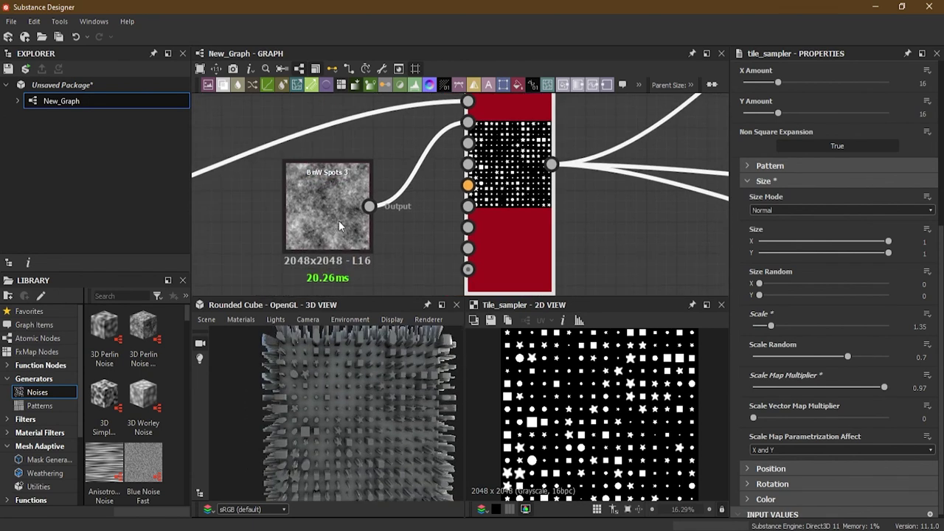
scroll(338, 220, "up", 4)
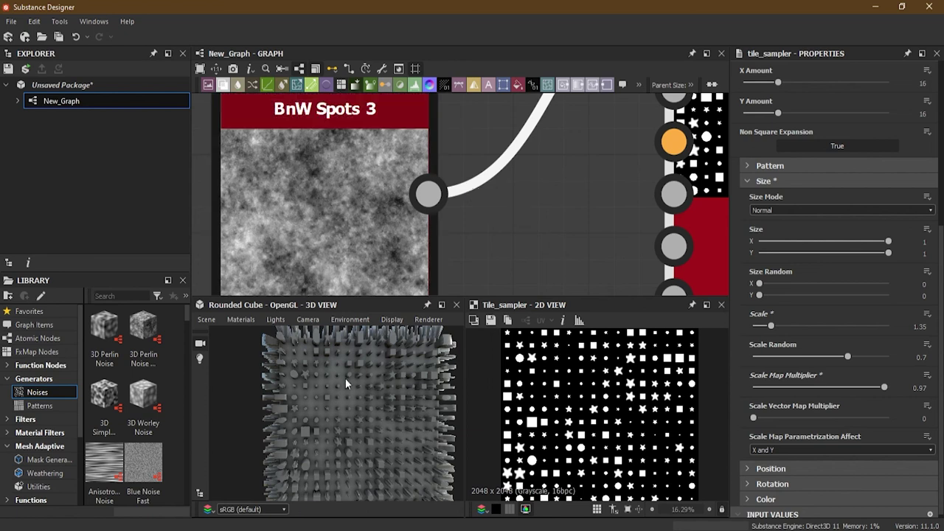
scroll(360, 195, "down", 3)
middle_click_drag(360, 196, 478, 240)
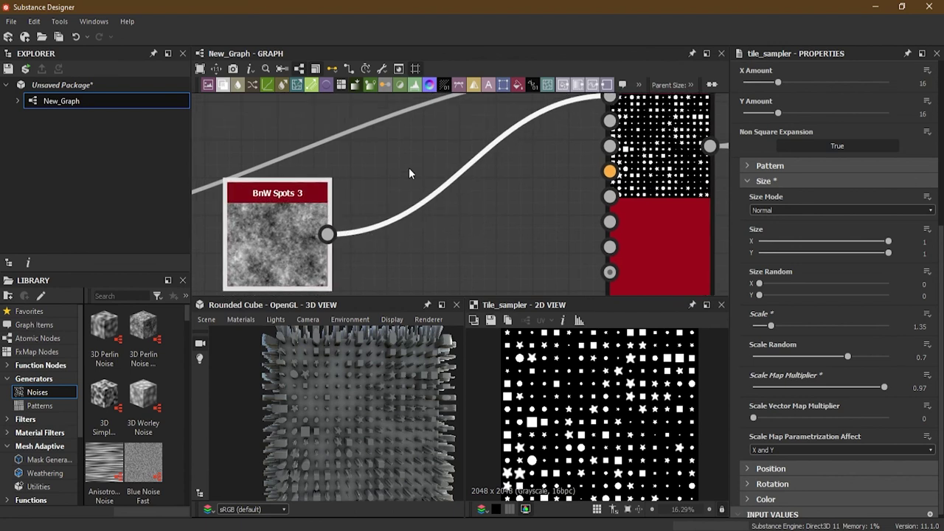
key("space")
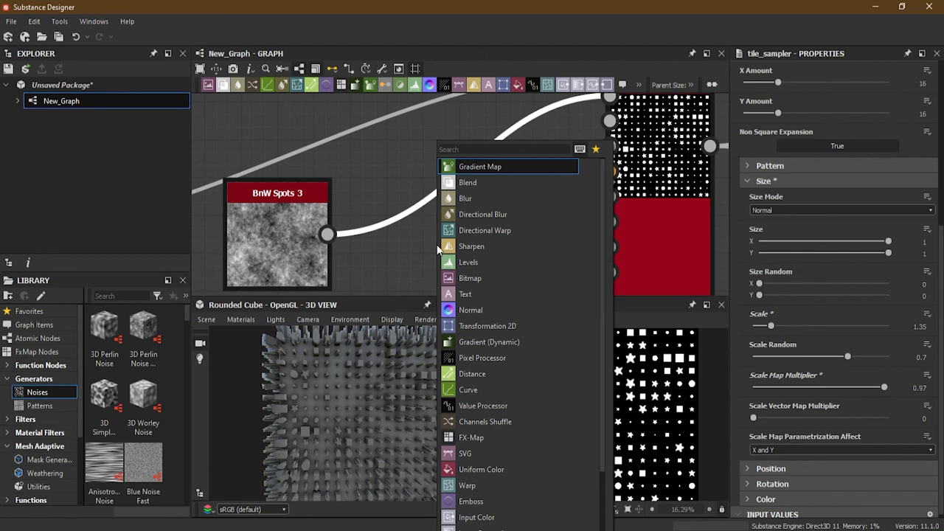
type("level")
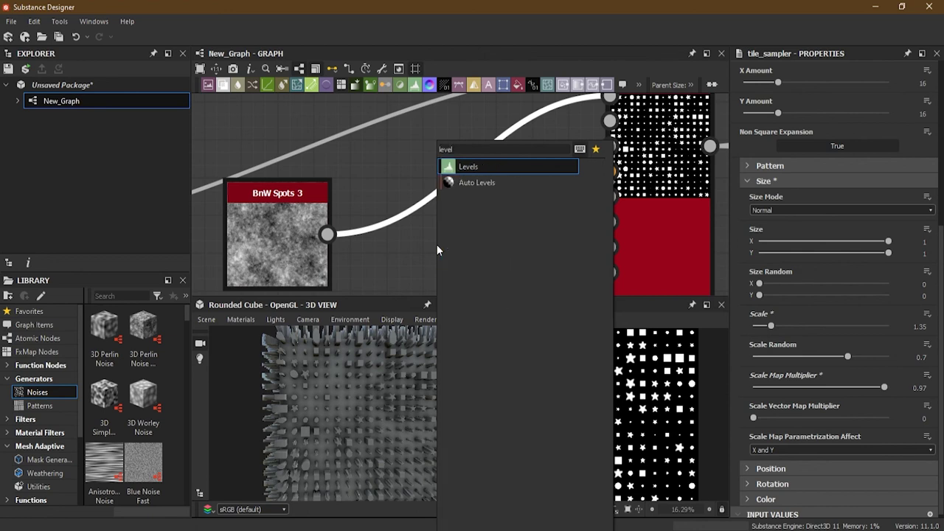
key("Return")
left_click_drag(455, 248, 439, 269)
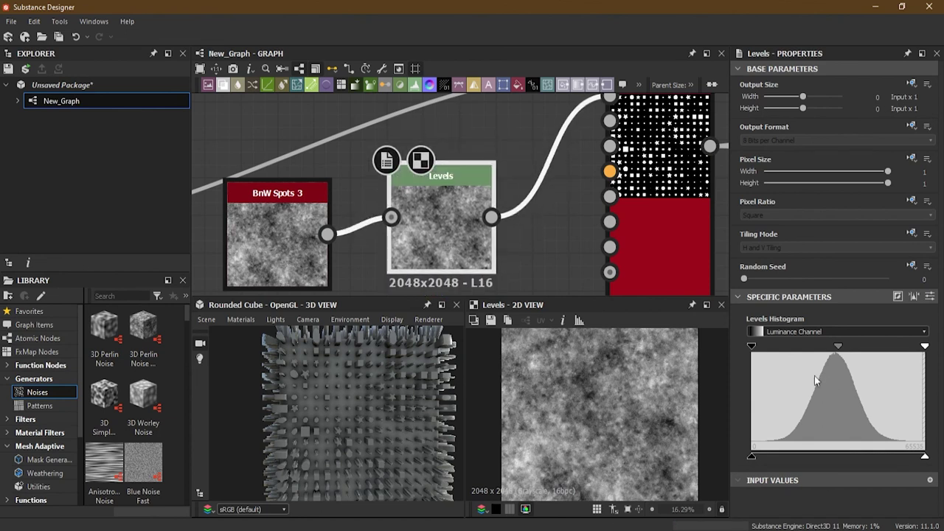
Step: Increase the noise contrast in the Levels histogram by raising the black input slightly and lowering the white input to about the middle
mouse_move(836, 346)
left_mouse_down()
mouse_move(811, 346)
mouse_move(846, 346)
left_mouse_up()
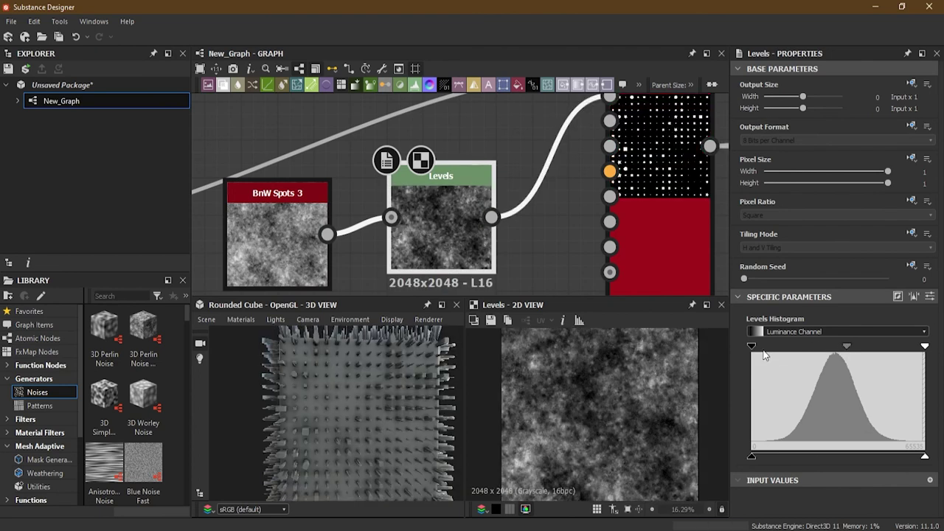
left_click_drag(751, 346, 774, 346)
left_click_drag(925, 346, 839, 354)
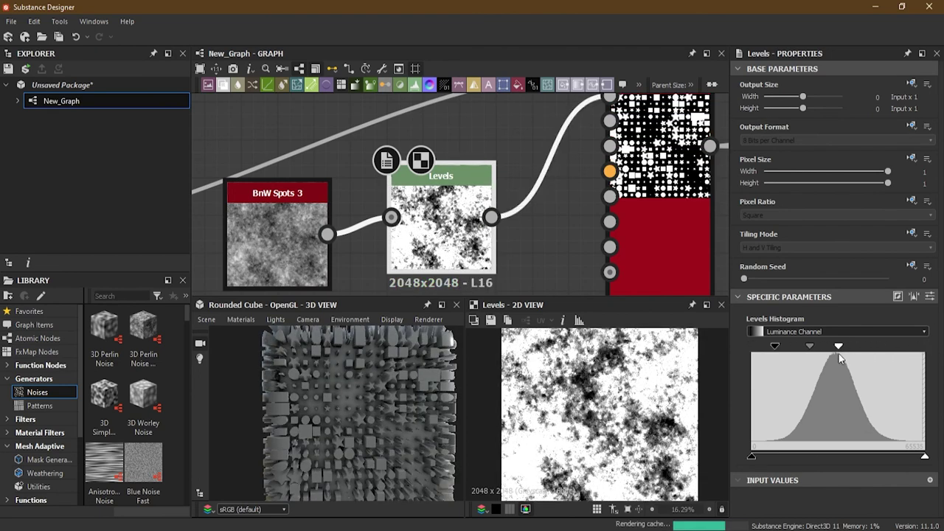
left_click_drag(416, 451, 384, 439)
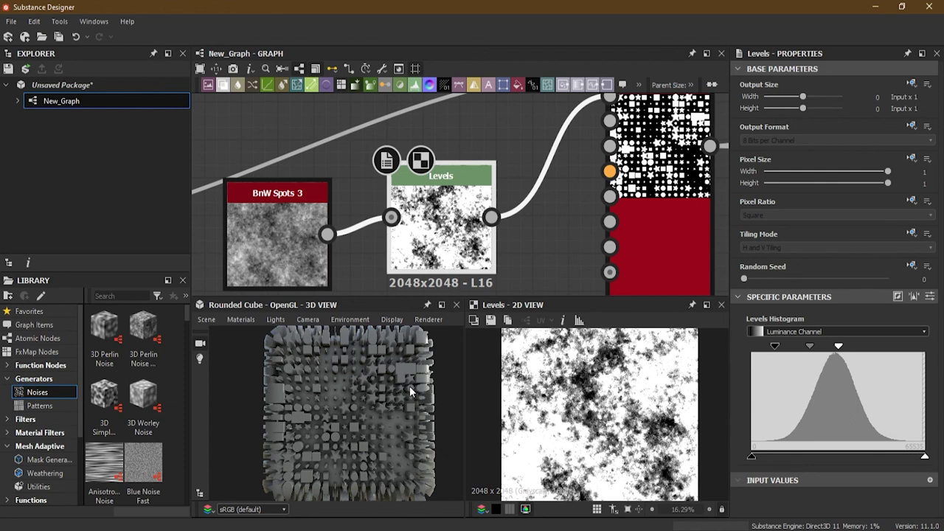
left_click(763, 301)
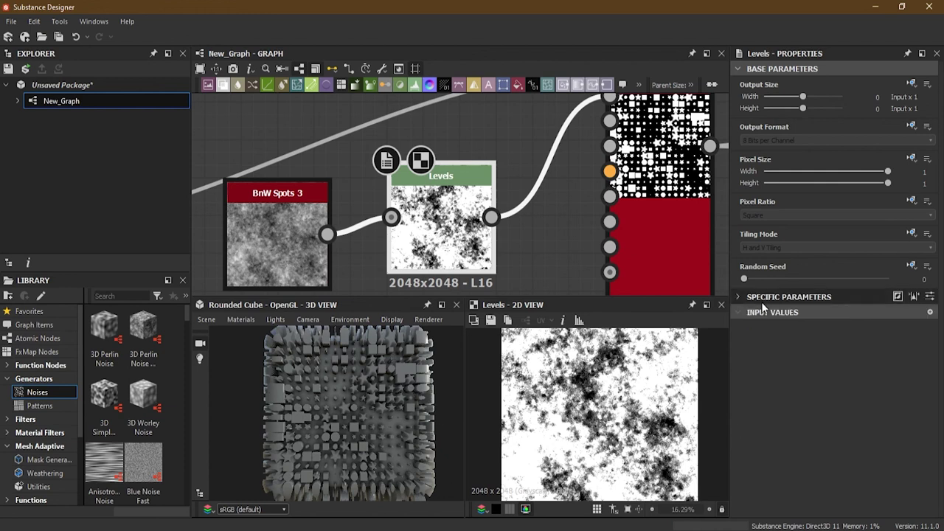
Step: Set the Tile Sampler's X Amount and Y Amount to 50 and examine the pattern on the cube
left_click(660, 148)
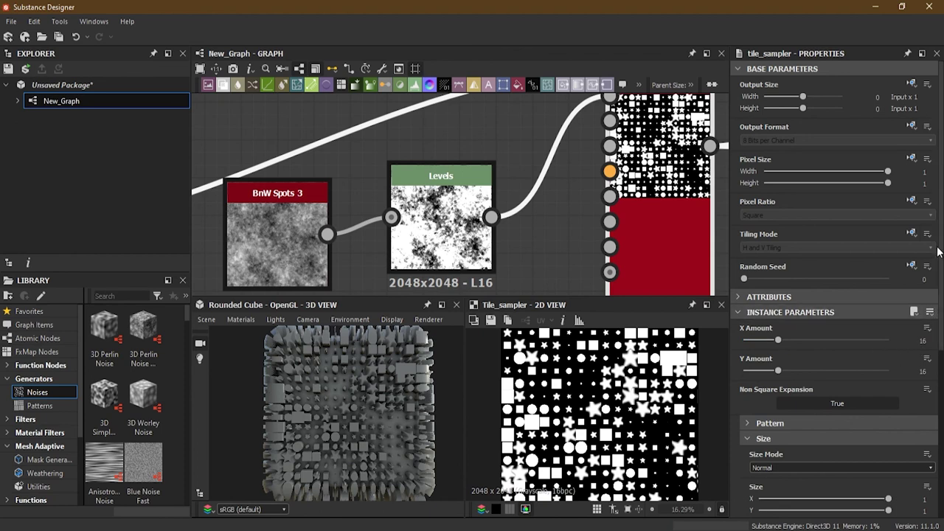
double_click(922, 340)
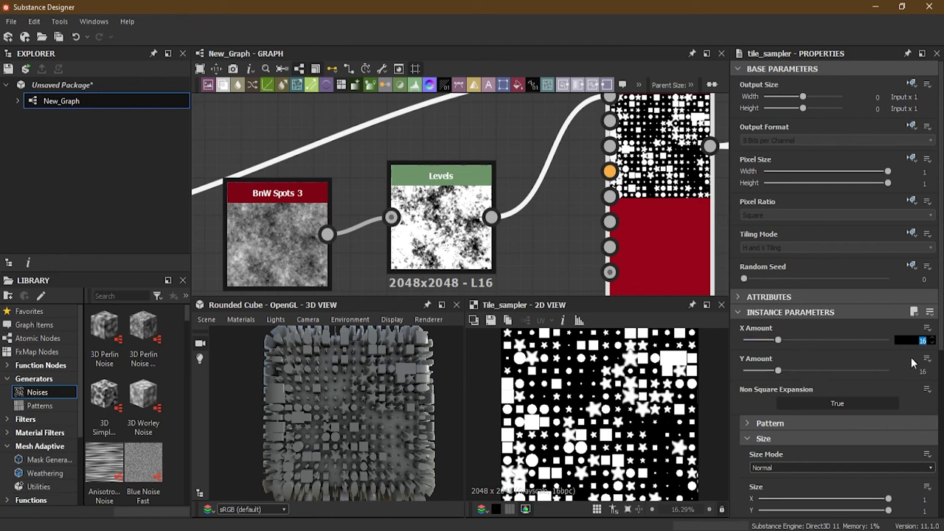
key("Tab")
type("50")
key("Return")
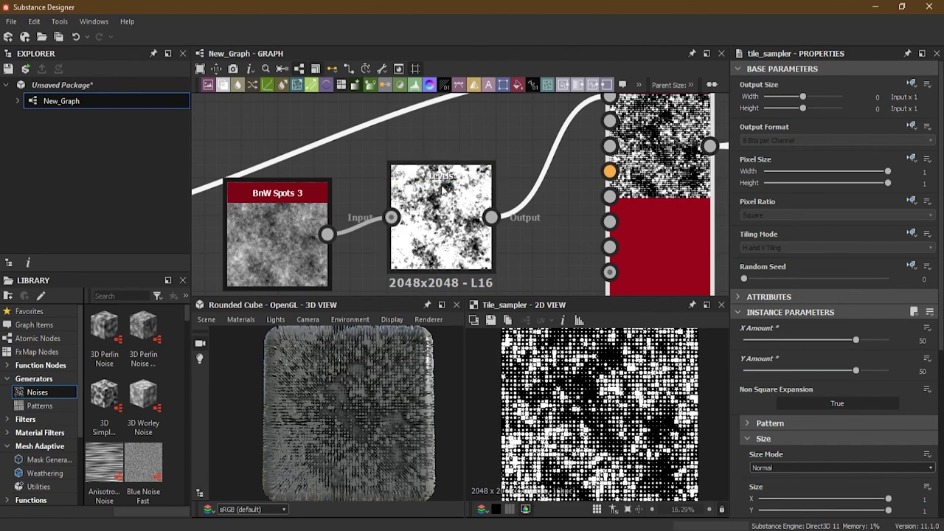
left_click_drag(281, 444, 342, 404)
scroll(341, 404, "up", 5)
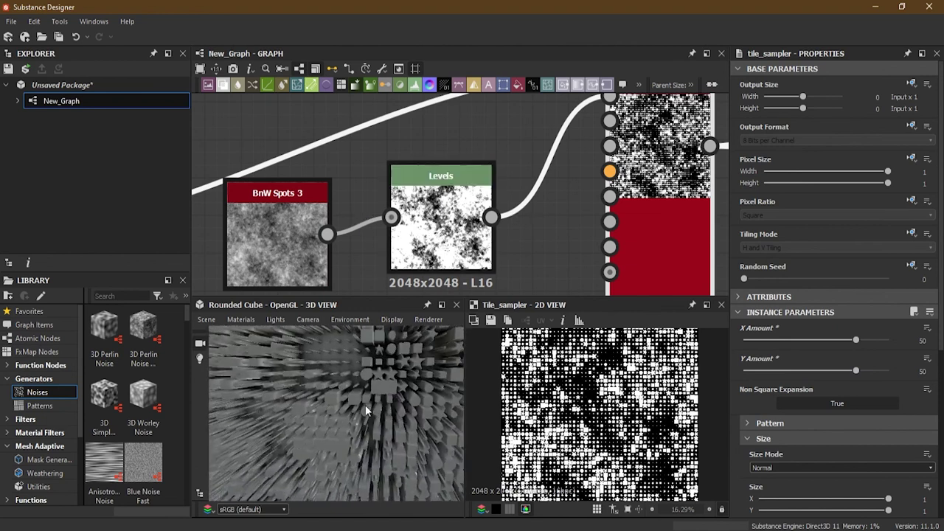
scroll(365, 405, "down", 5)
mouse_move(350, 425)
left_mouse_down()
mouse_move(374, 394)
mouse_move(353, 374)
mouse_move(396, 380)
mouse_move(315, 415)
mouse_move(269, 398)
mouse_move(309, 398)
mouse_move(398, 433)
mouse_move(356, 429)
left_mouse_up()
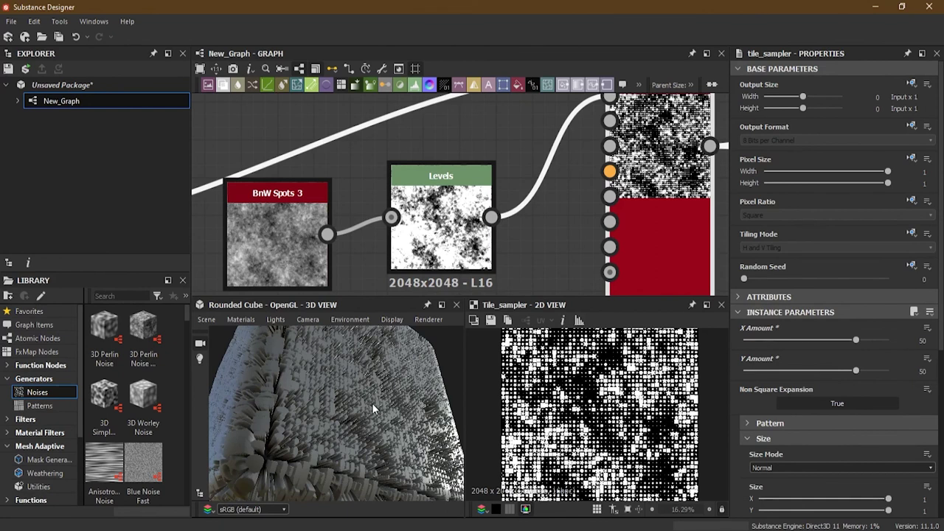
Step: Switch to Chrome to compare the "pin print toy" image results with the cube, closing the browser window before re-examining the cube
key("alt+Tab")
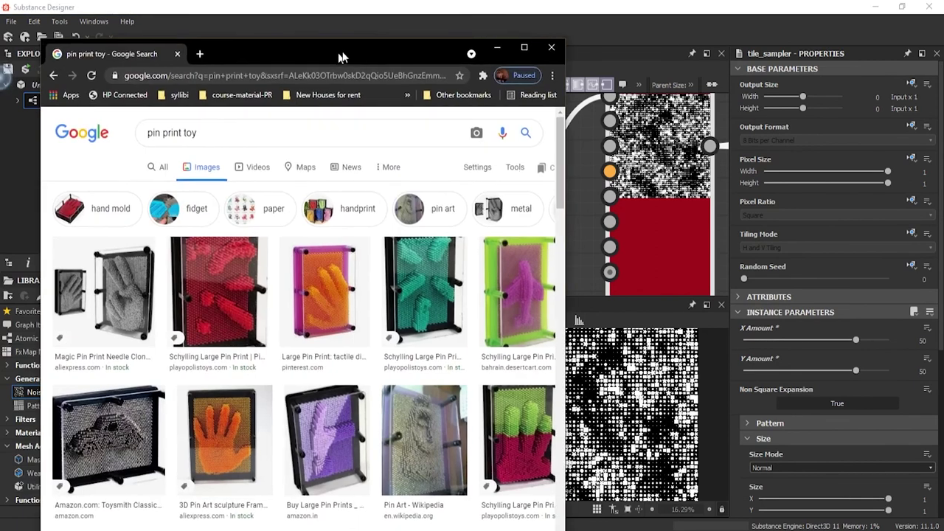
scroll(317, 331, "down", 3)
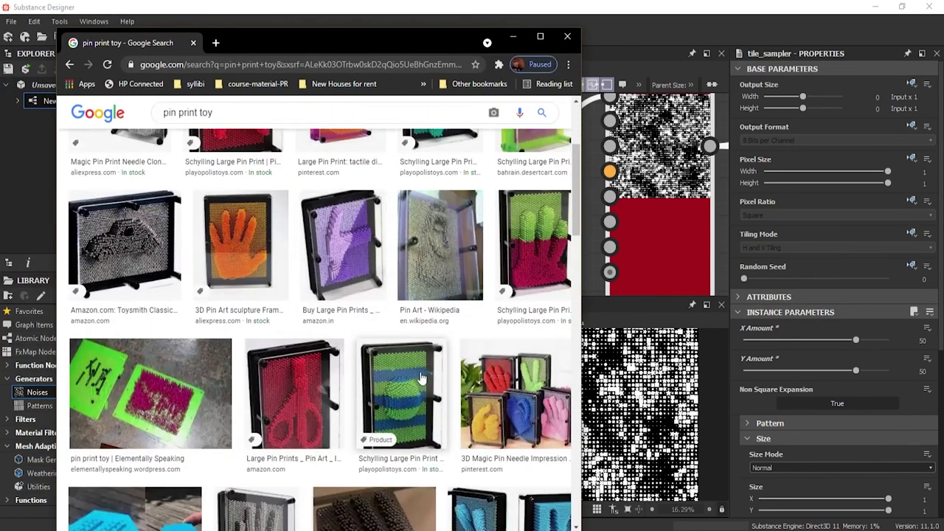
scroll(443, 376, "down", 3)
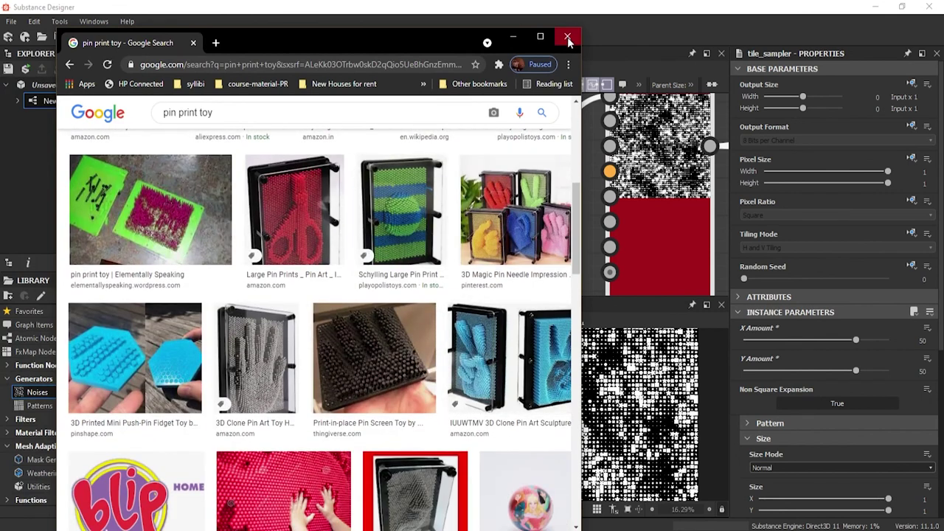
left_click(569, 40)
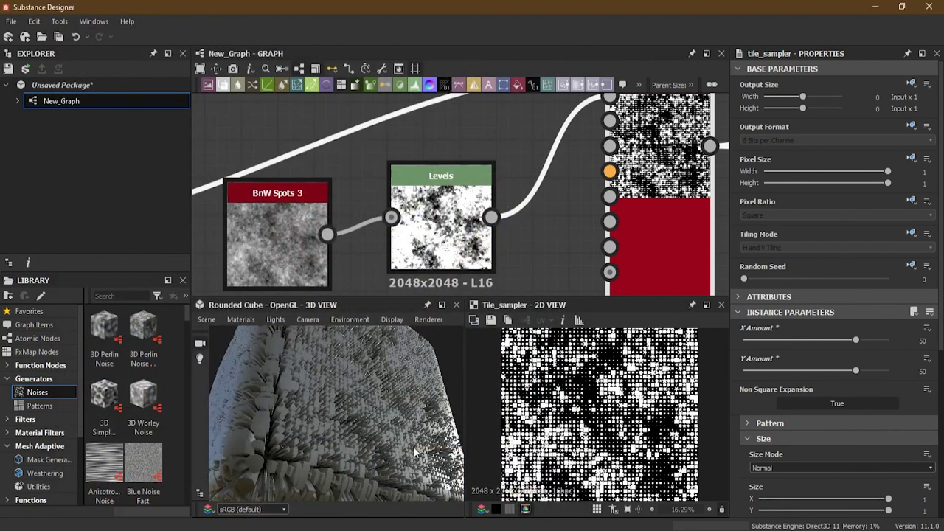
left_click_drag(374, 456, 371, 429)
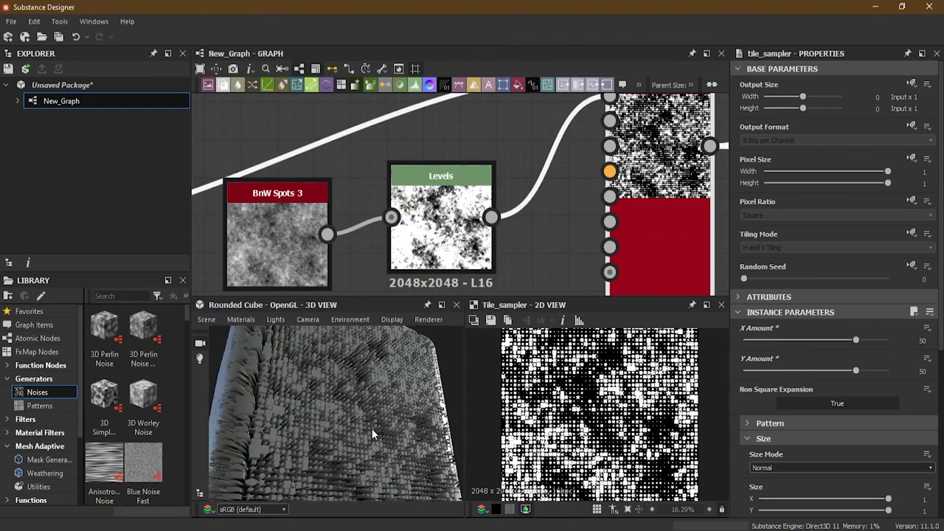
scroll(372, 428, "down", 5)
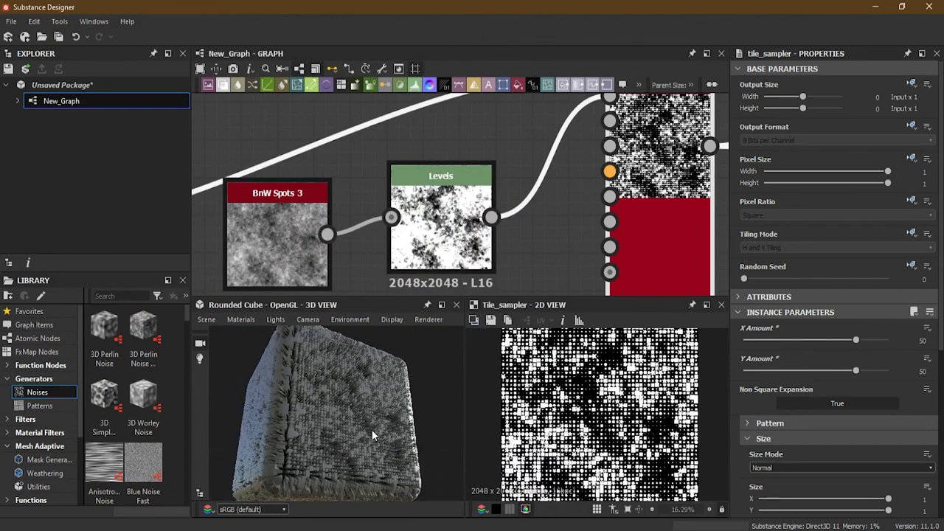